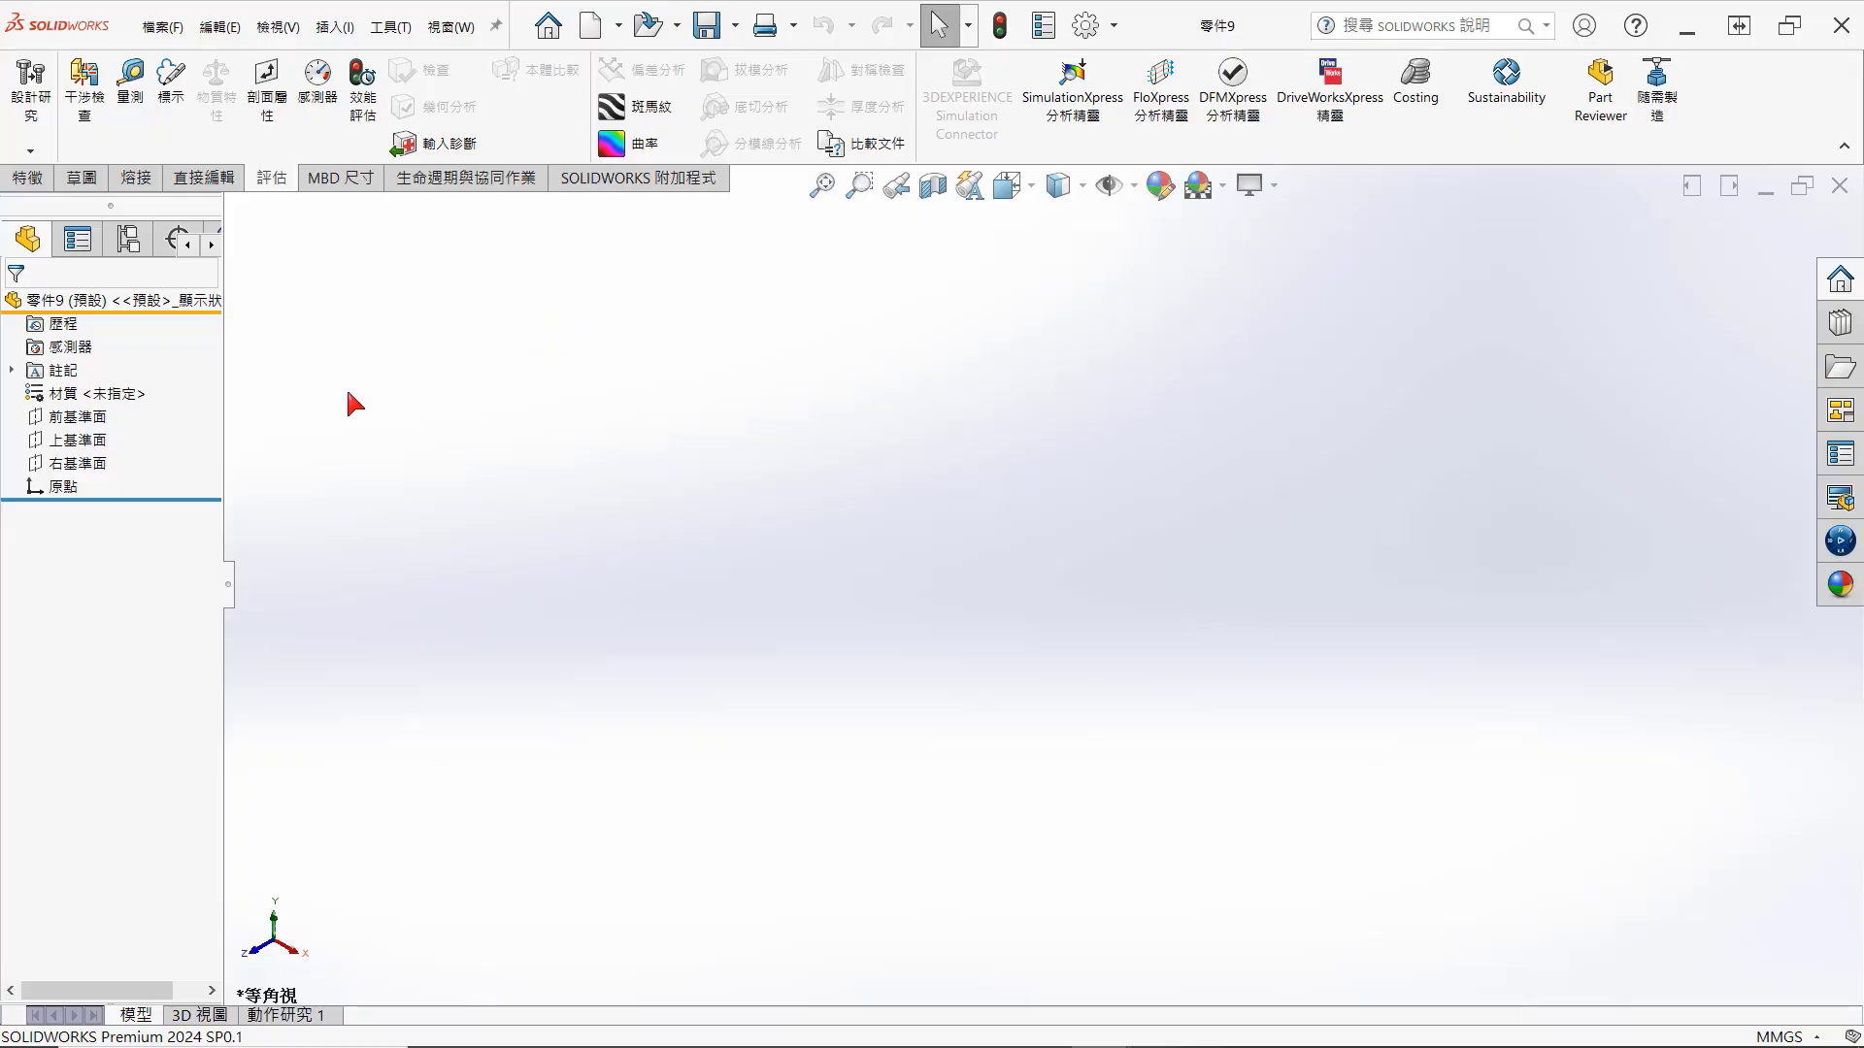
Step: Start a sketch on the Top Plane and draw a circle centered on the origin with a radius of about 31.55 mm
left_click(97, 439)
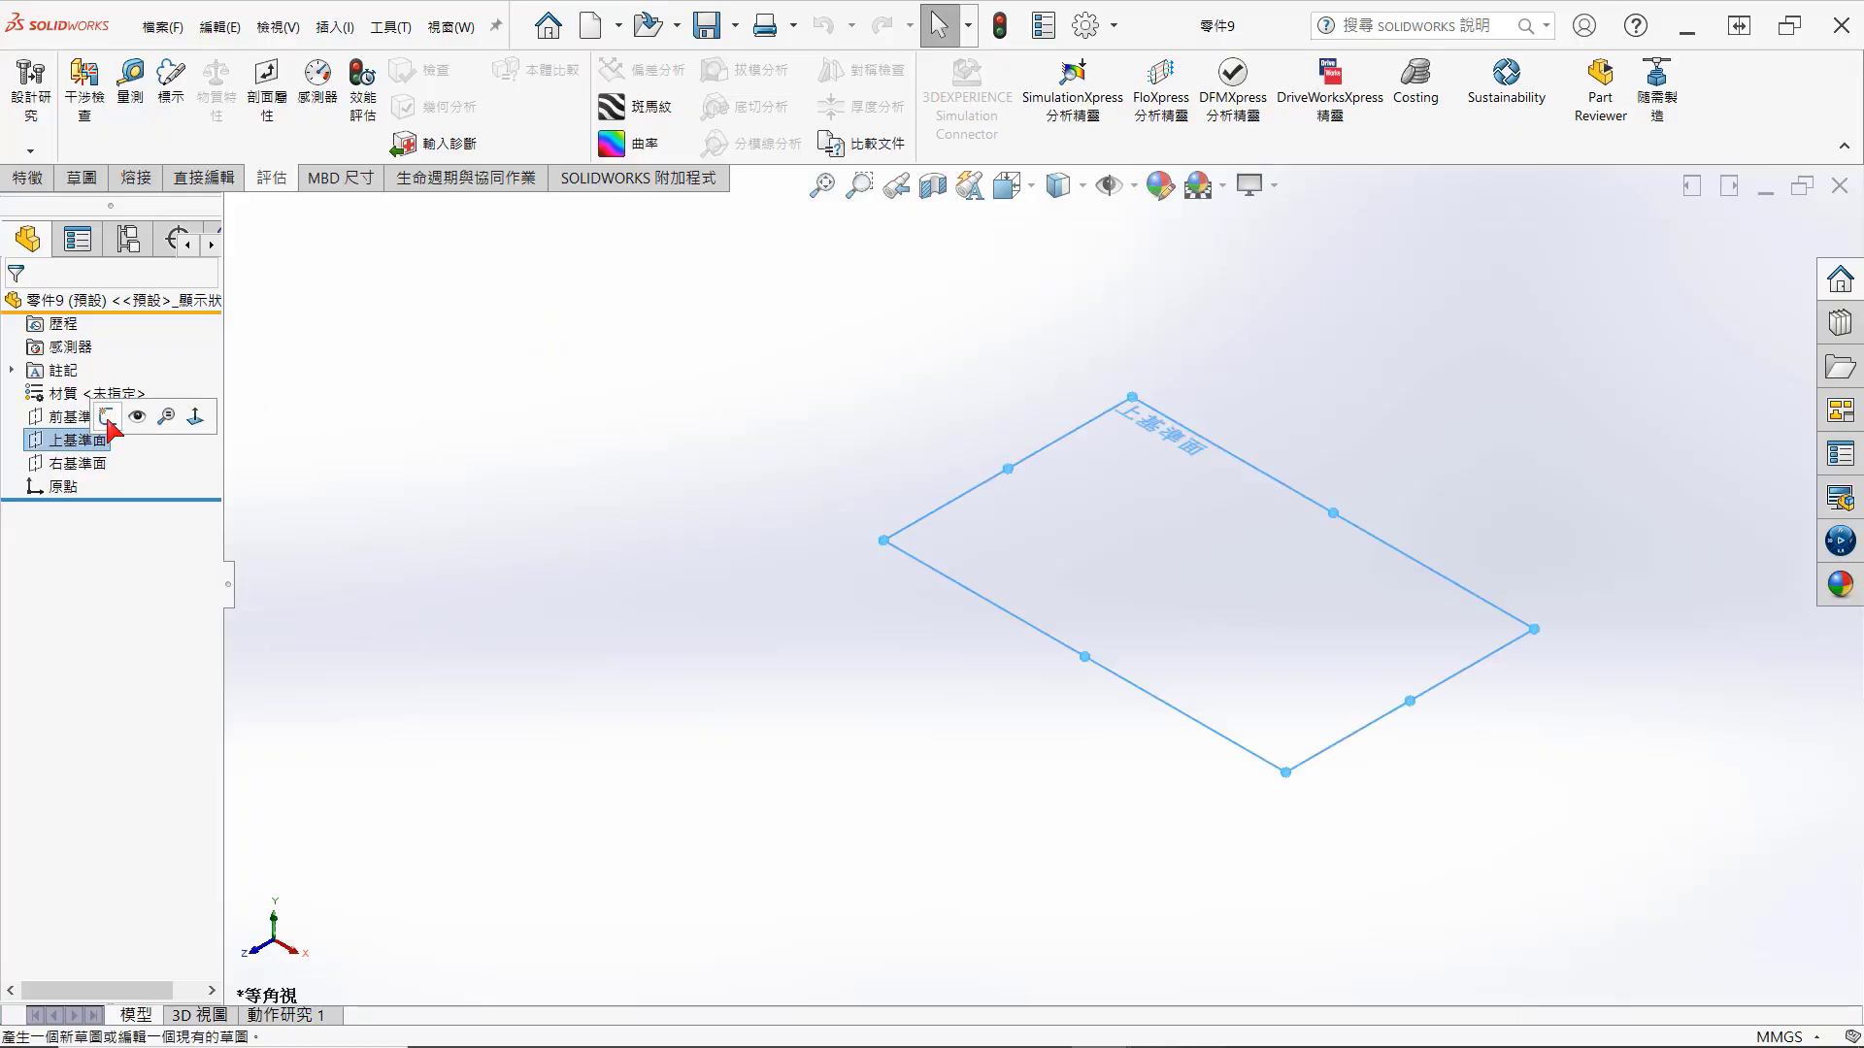
left_click(108, 420)
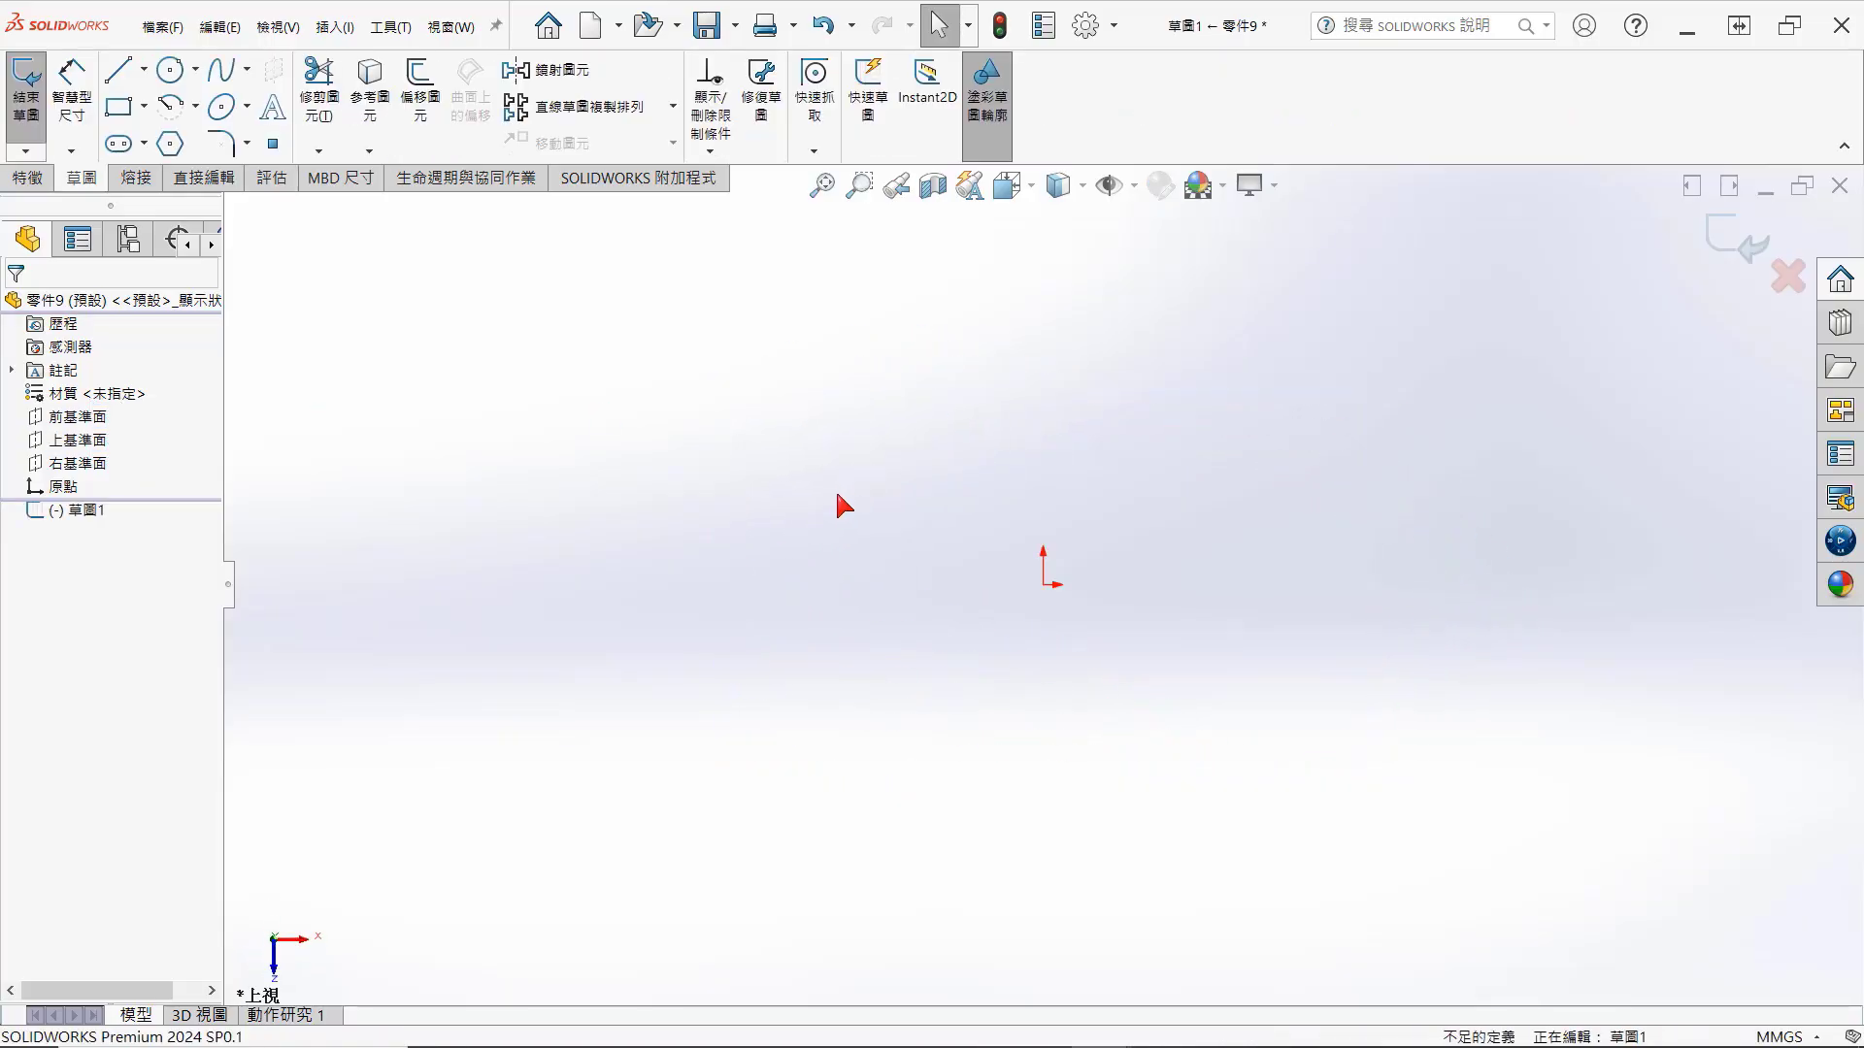
key("s")
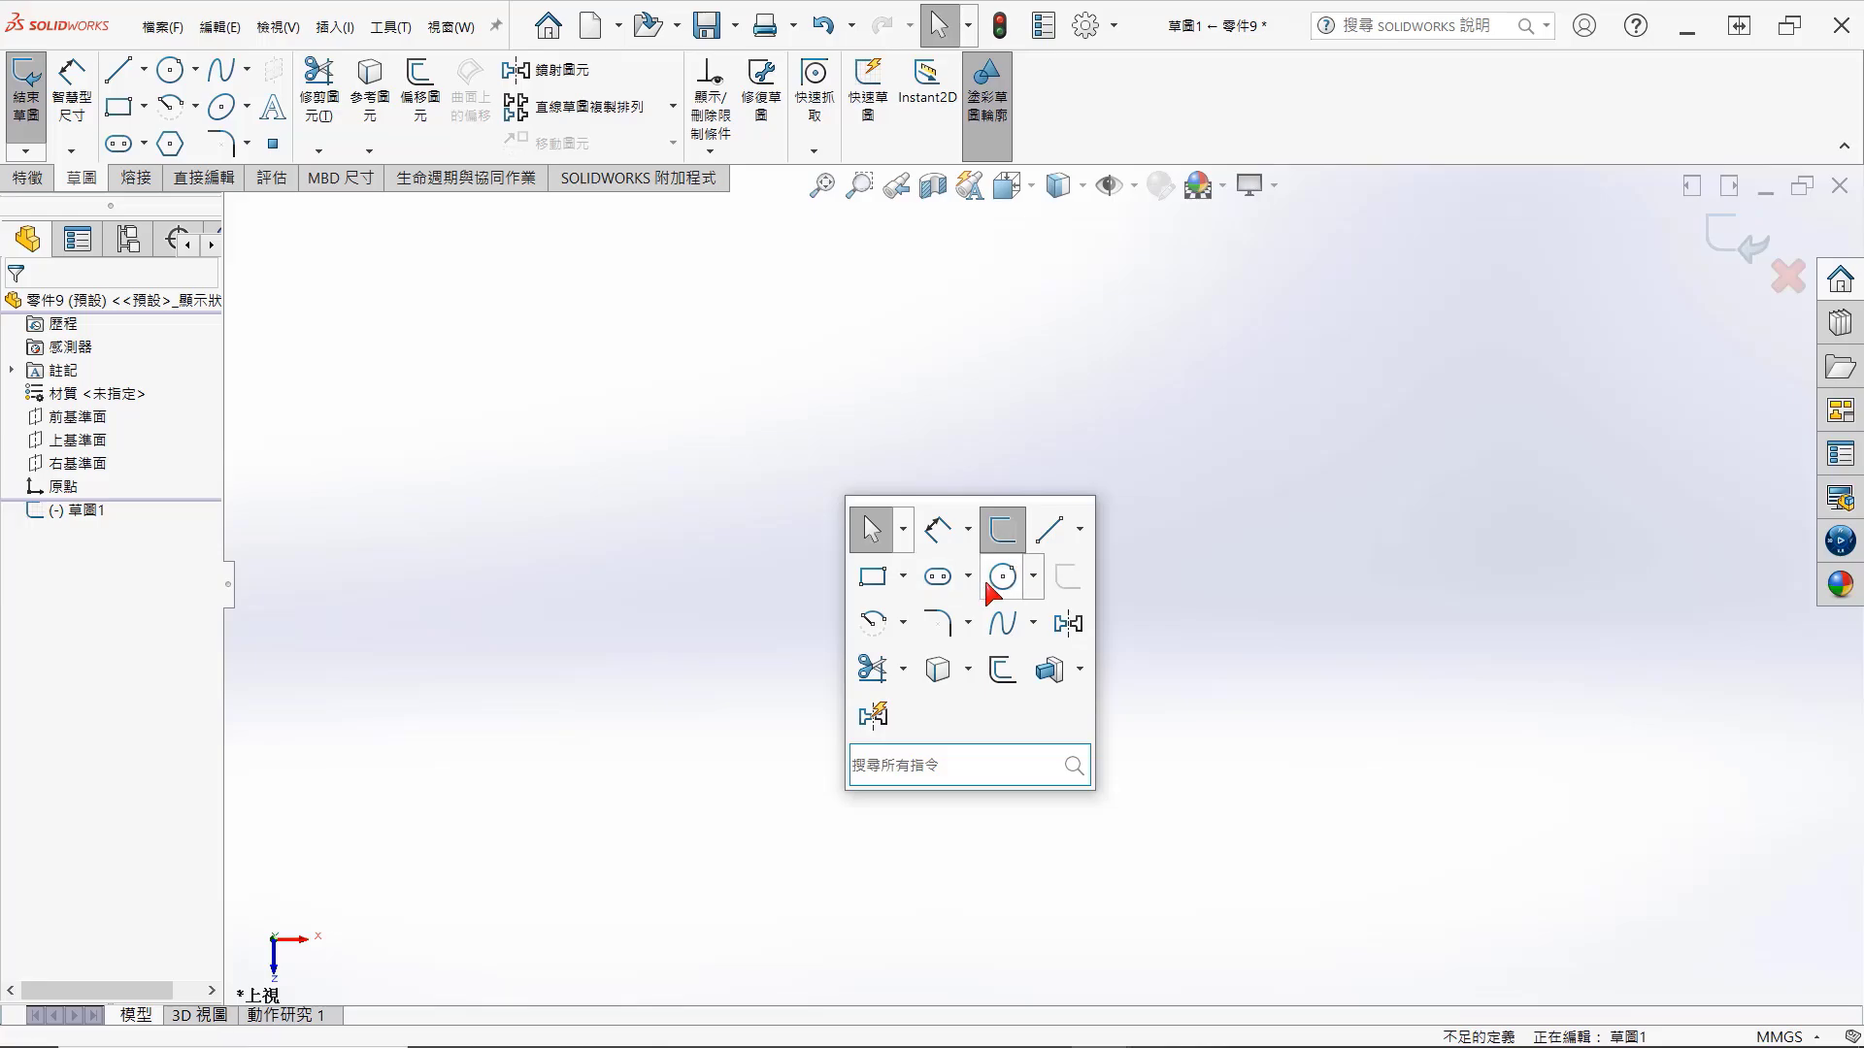
left_click(1001, 581)
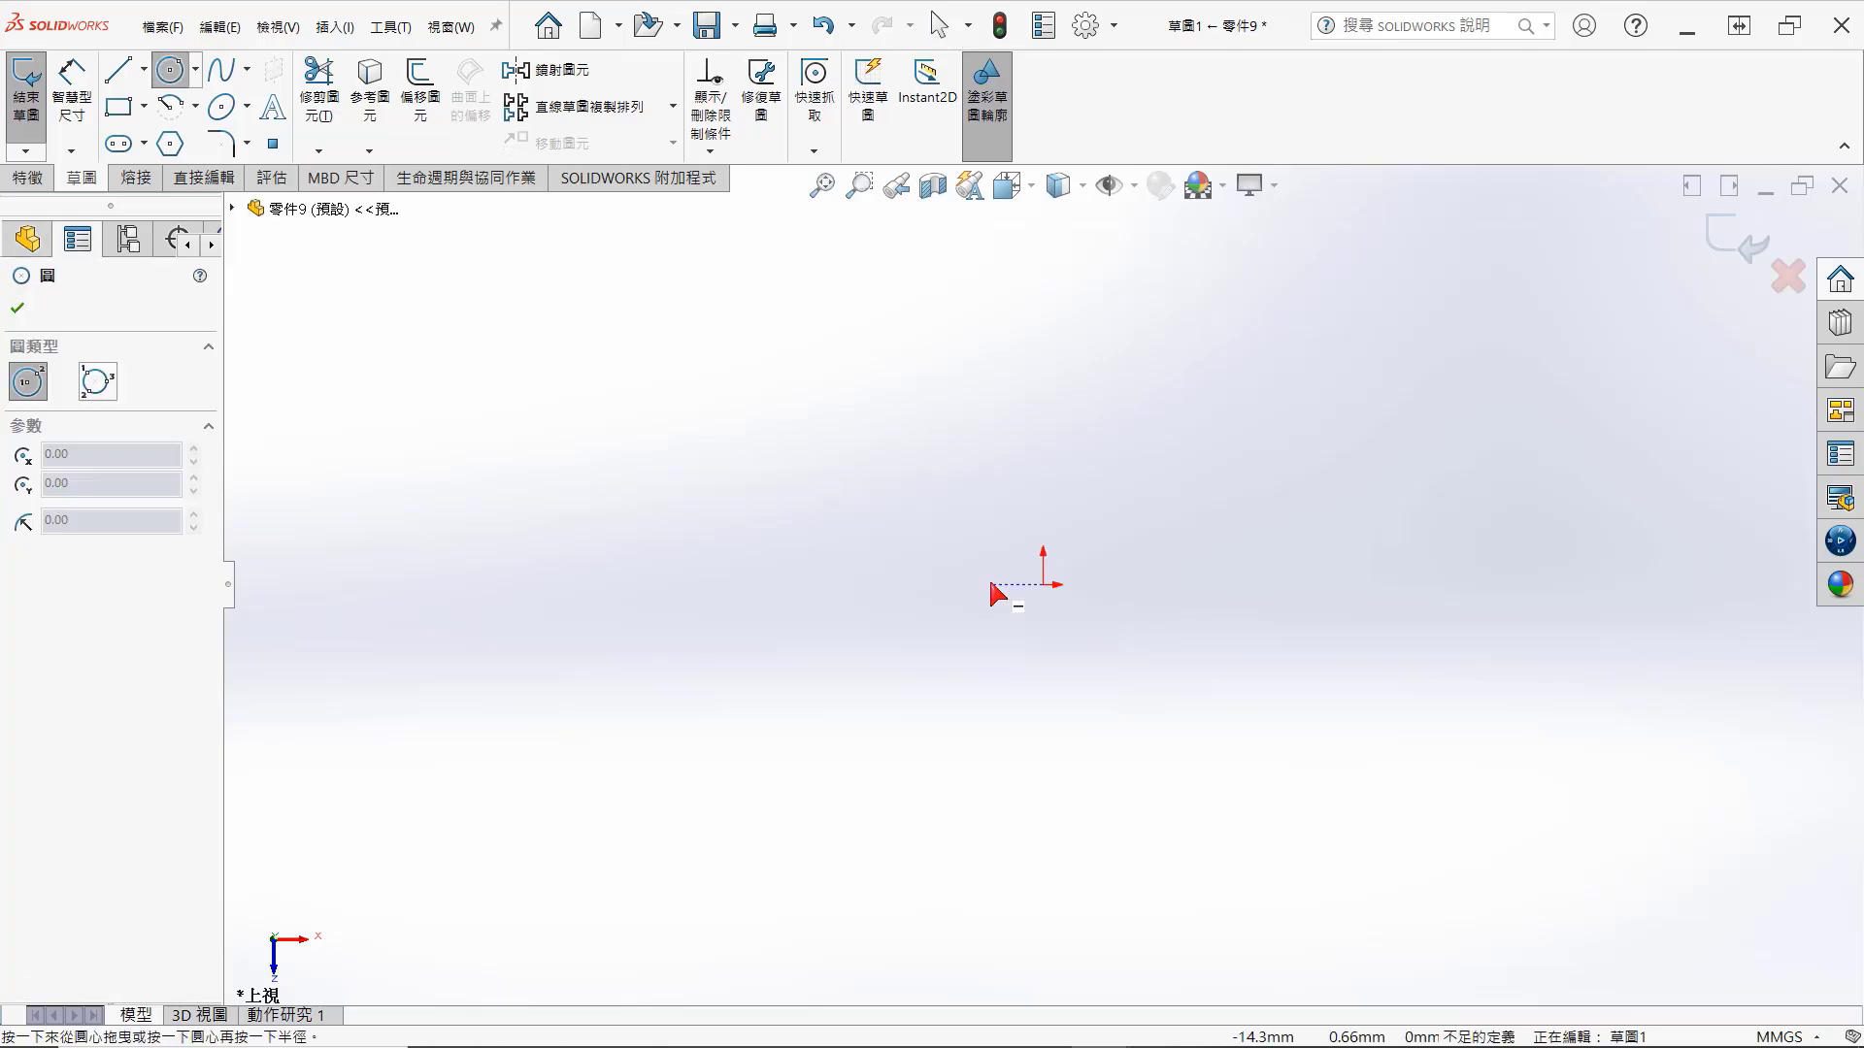
left_click(1043, 585)
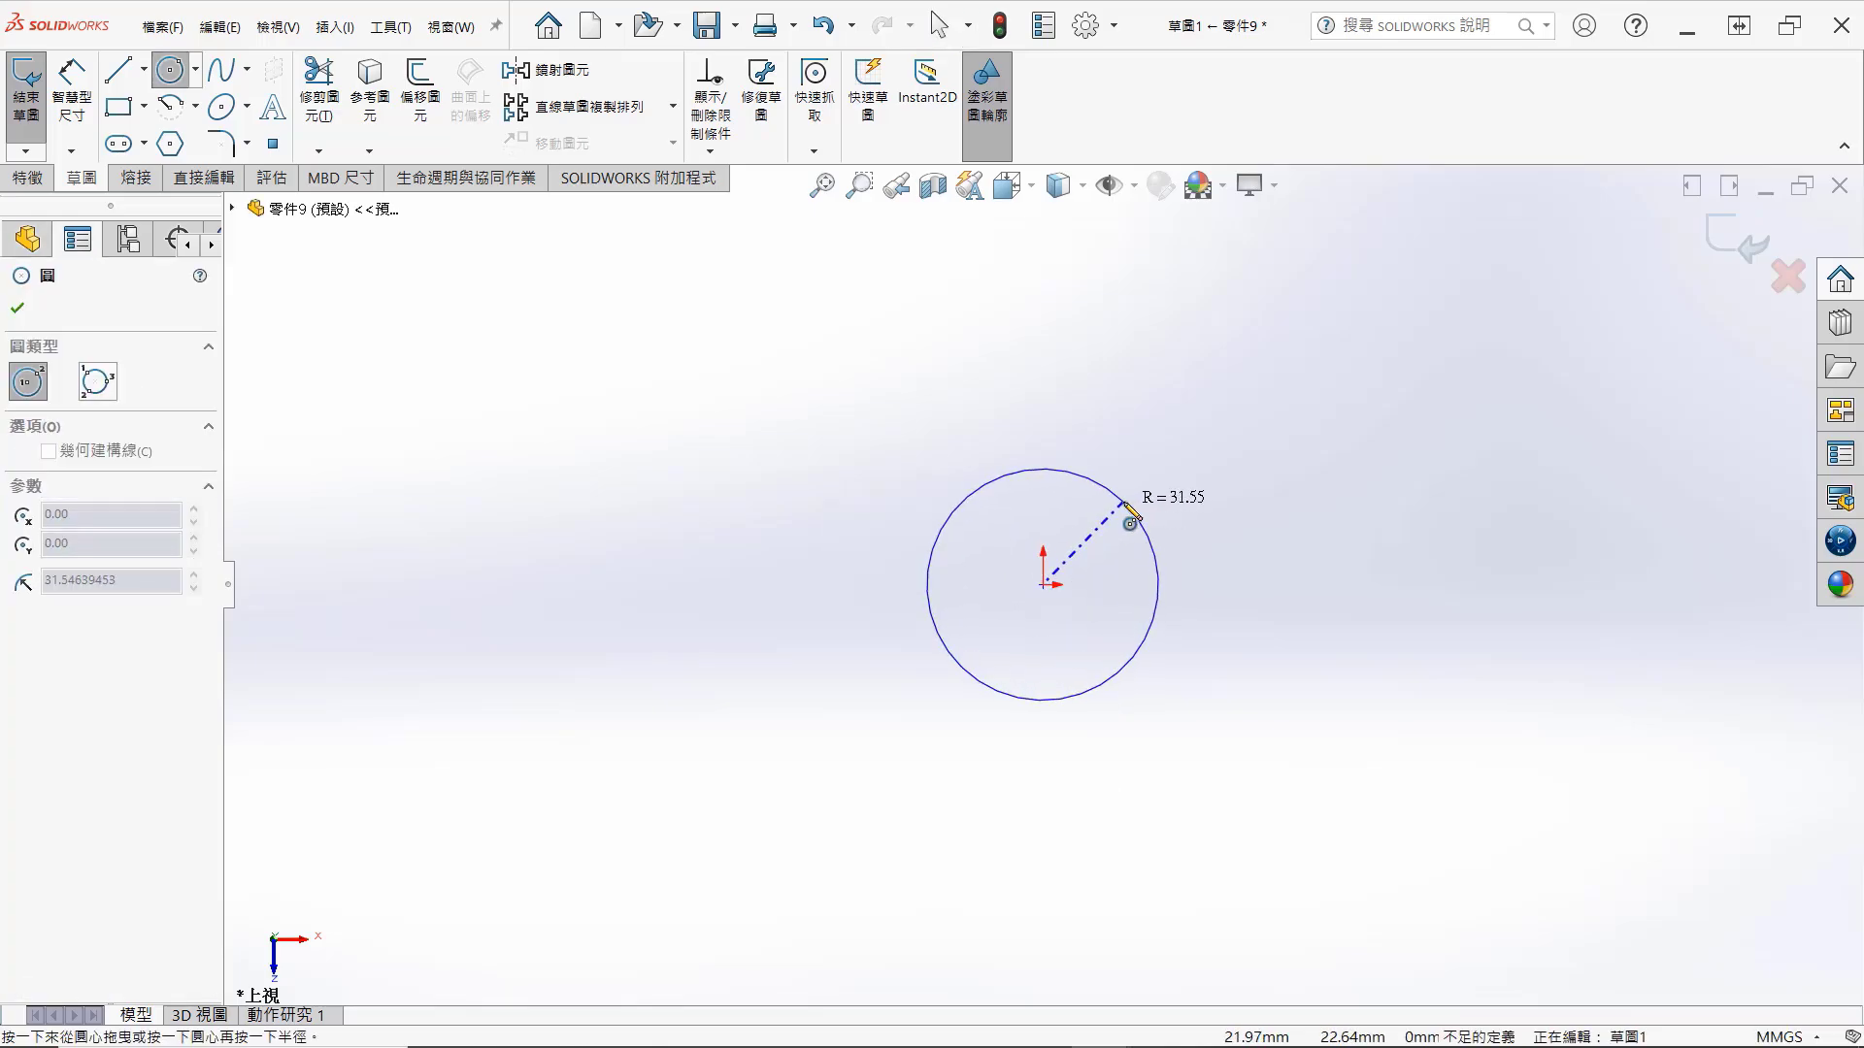
left_click(1125, 506)
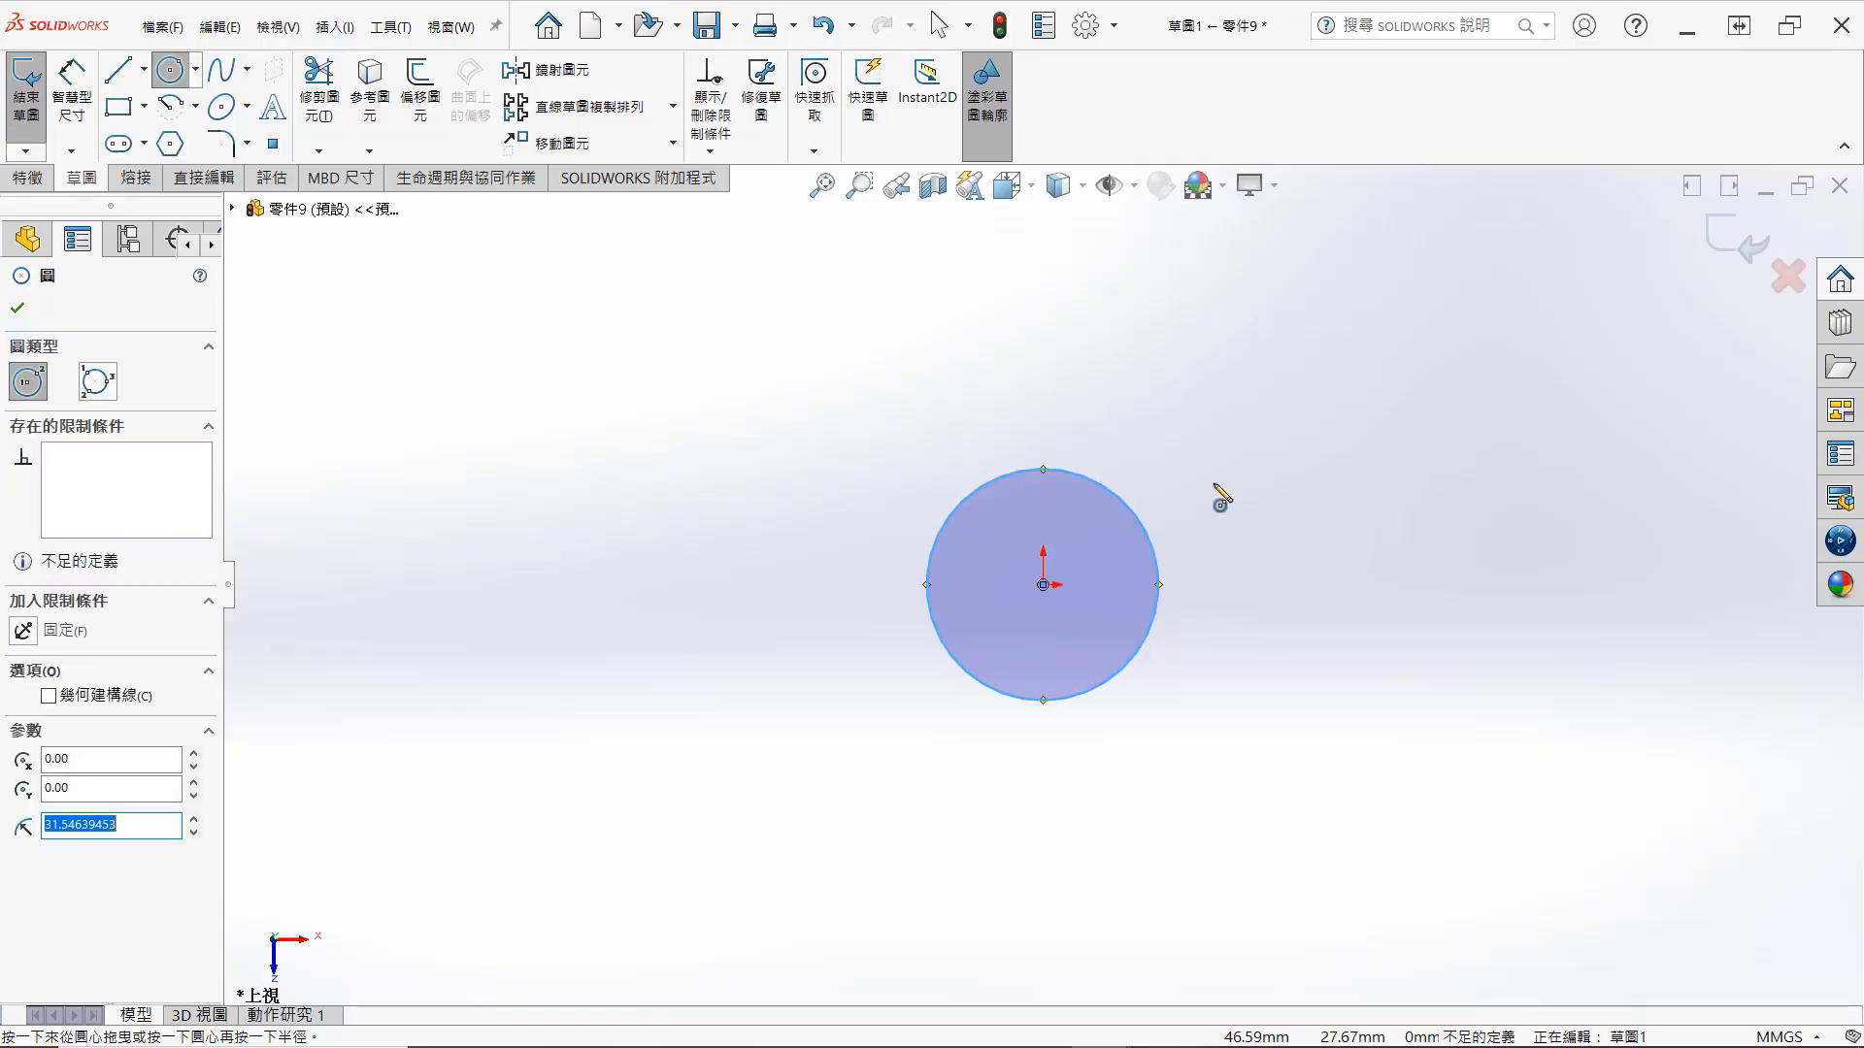
Step: Dimension the circle's diameter as 19 mm and exit the sketch
key("s")
left_click(1314, 520)
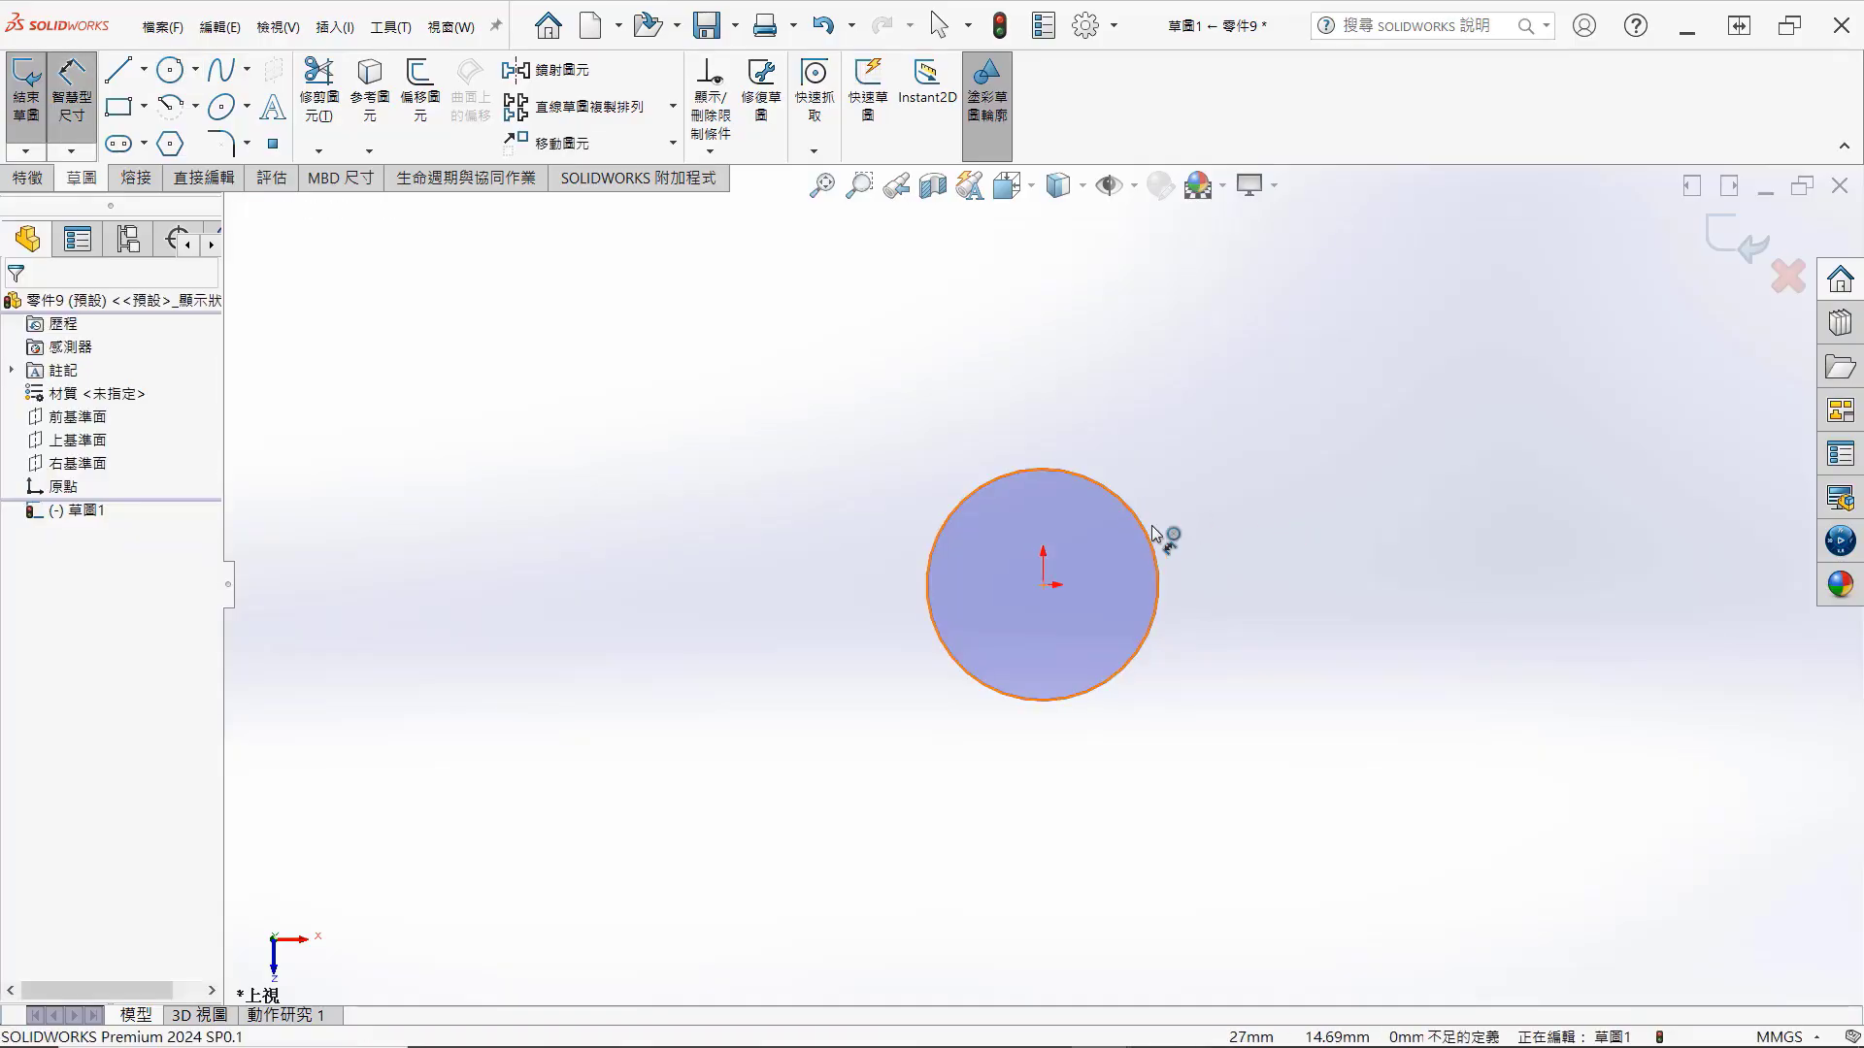
left_click(1153, 539)
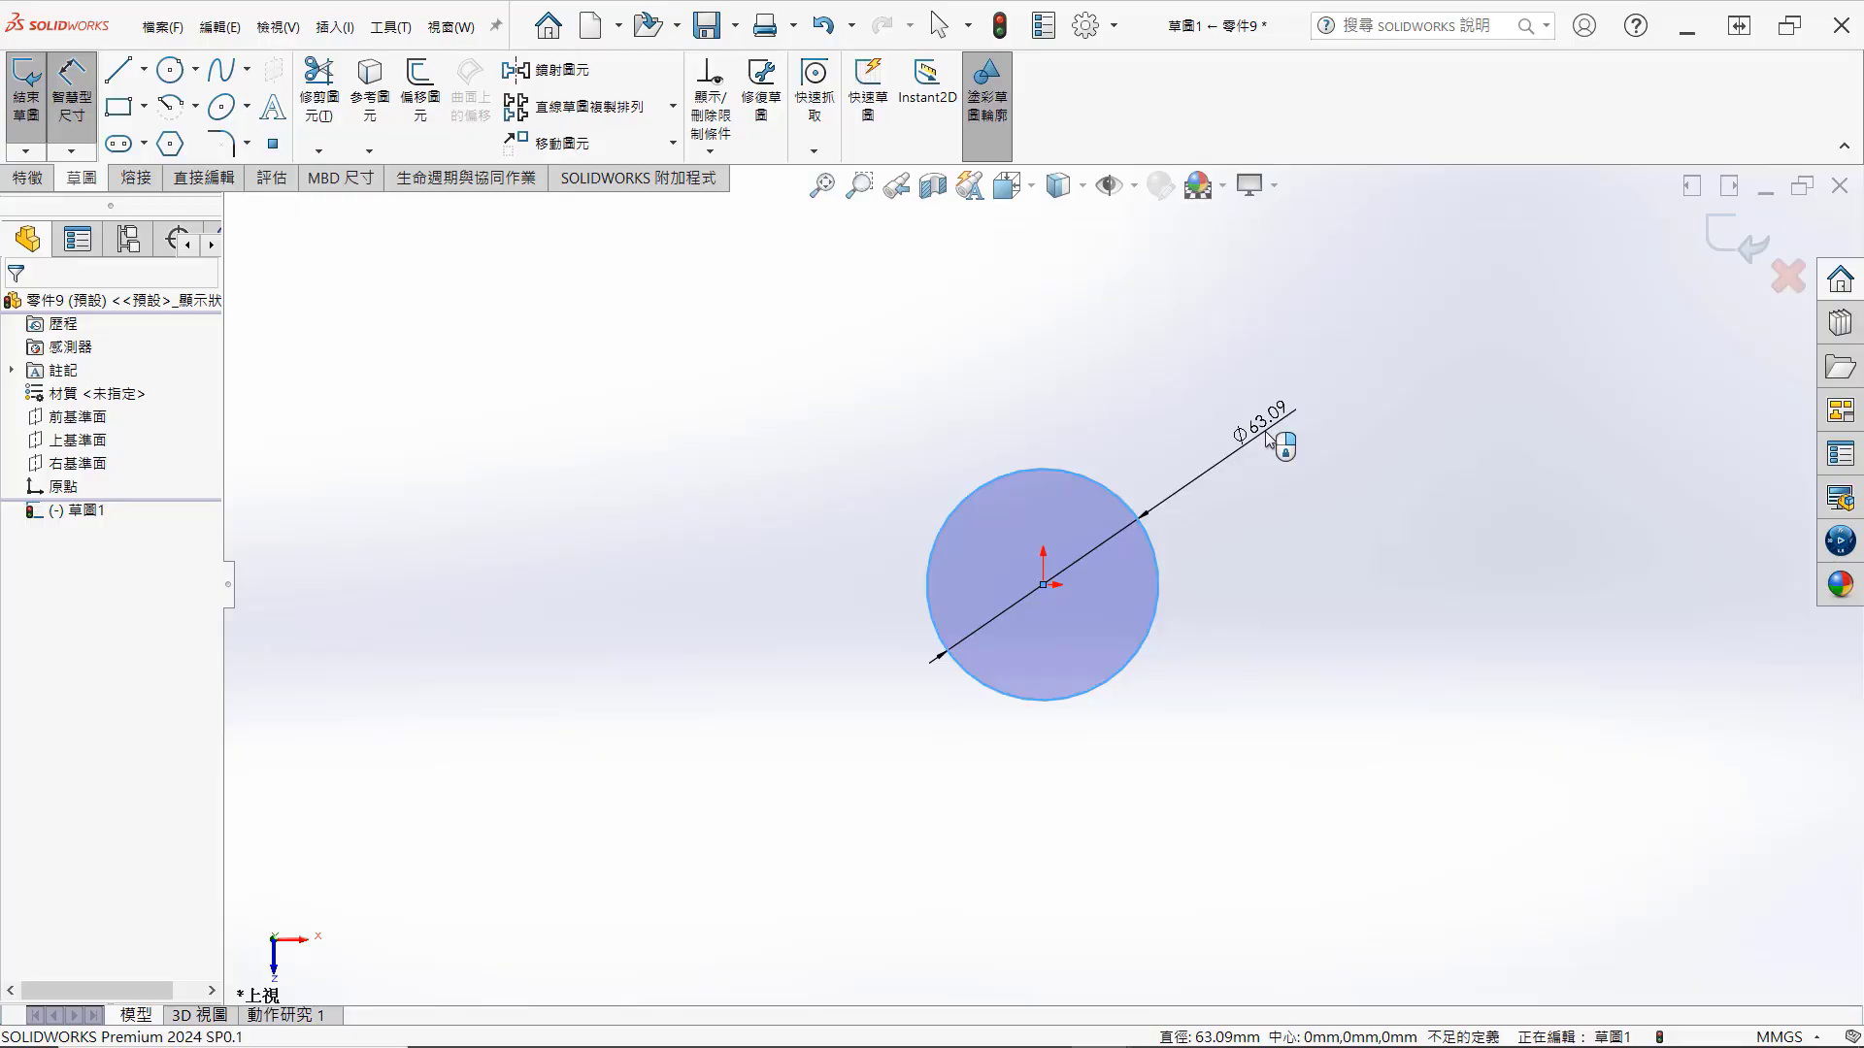
left_click(1266, 431)
type("19")
left_click(1147, 398)
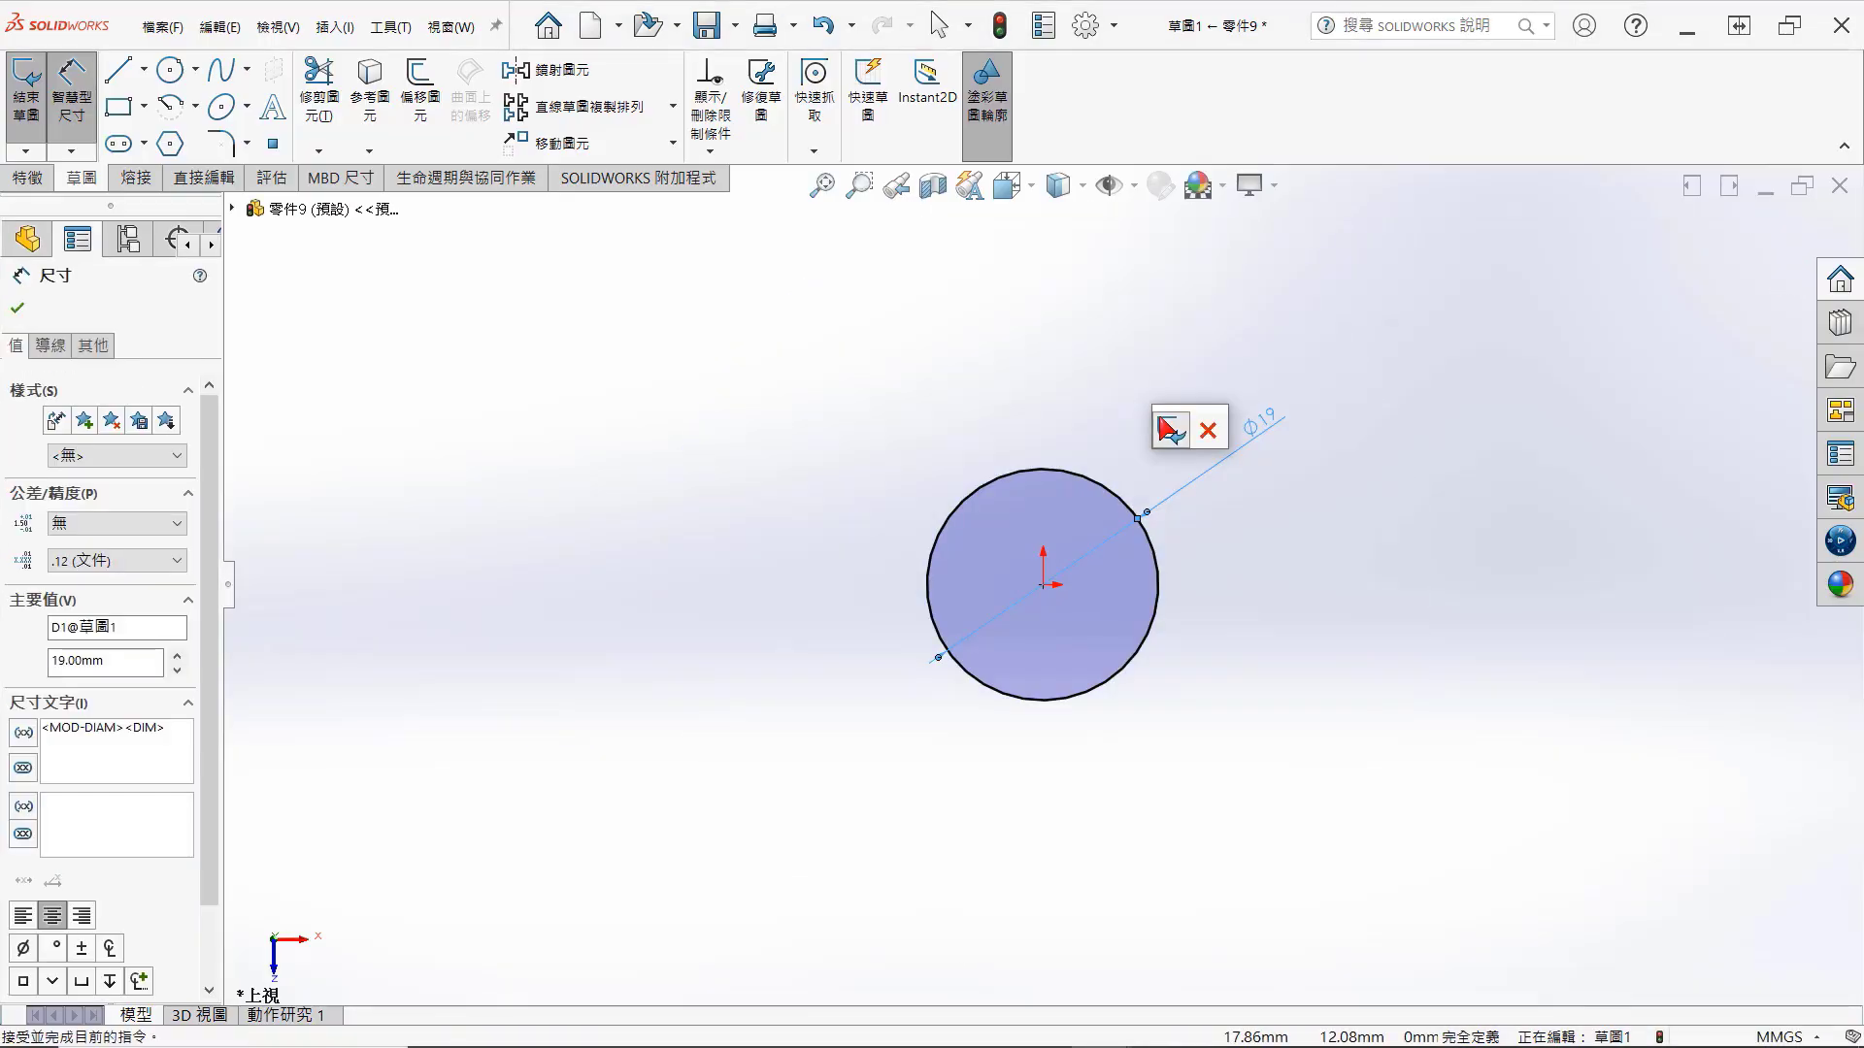
left_click(1160, 427)
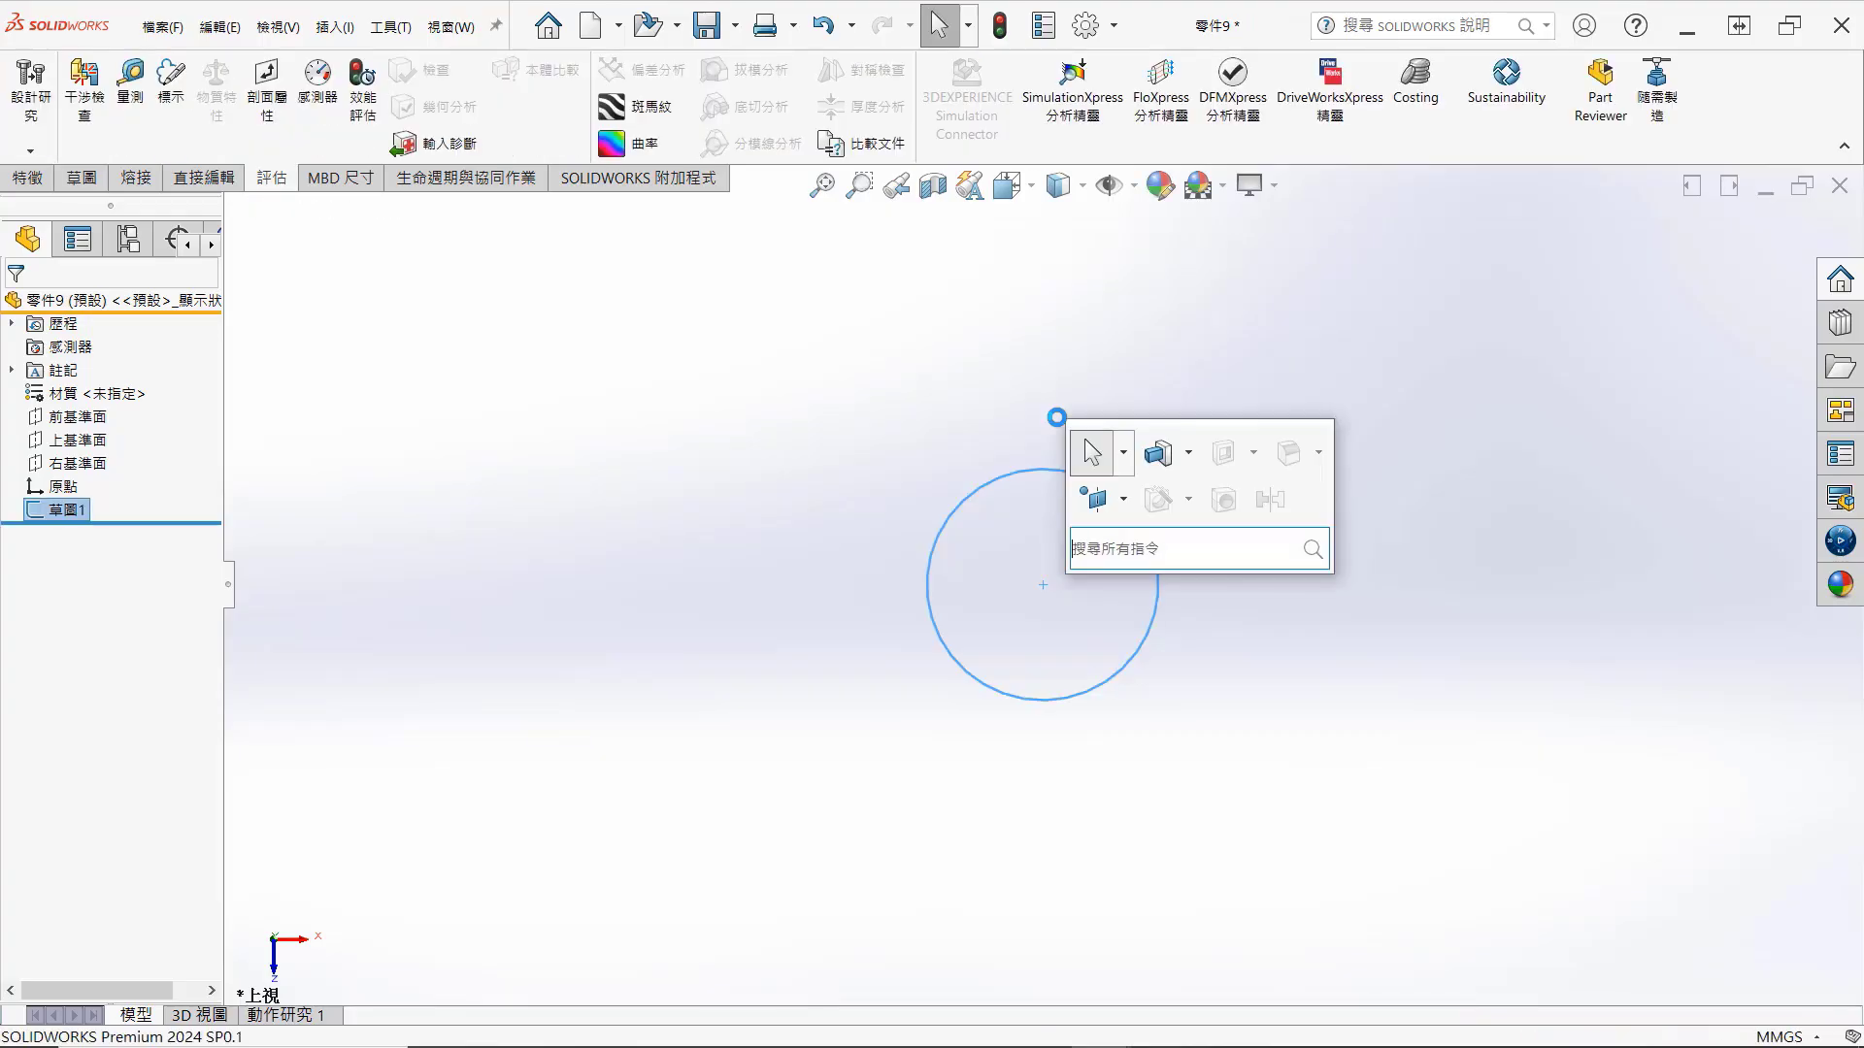
Step: Extrude the circle sketch symmetrically about its plane to a total depth of 40 mm
left_click(1160, 456)
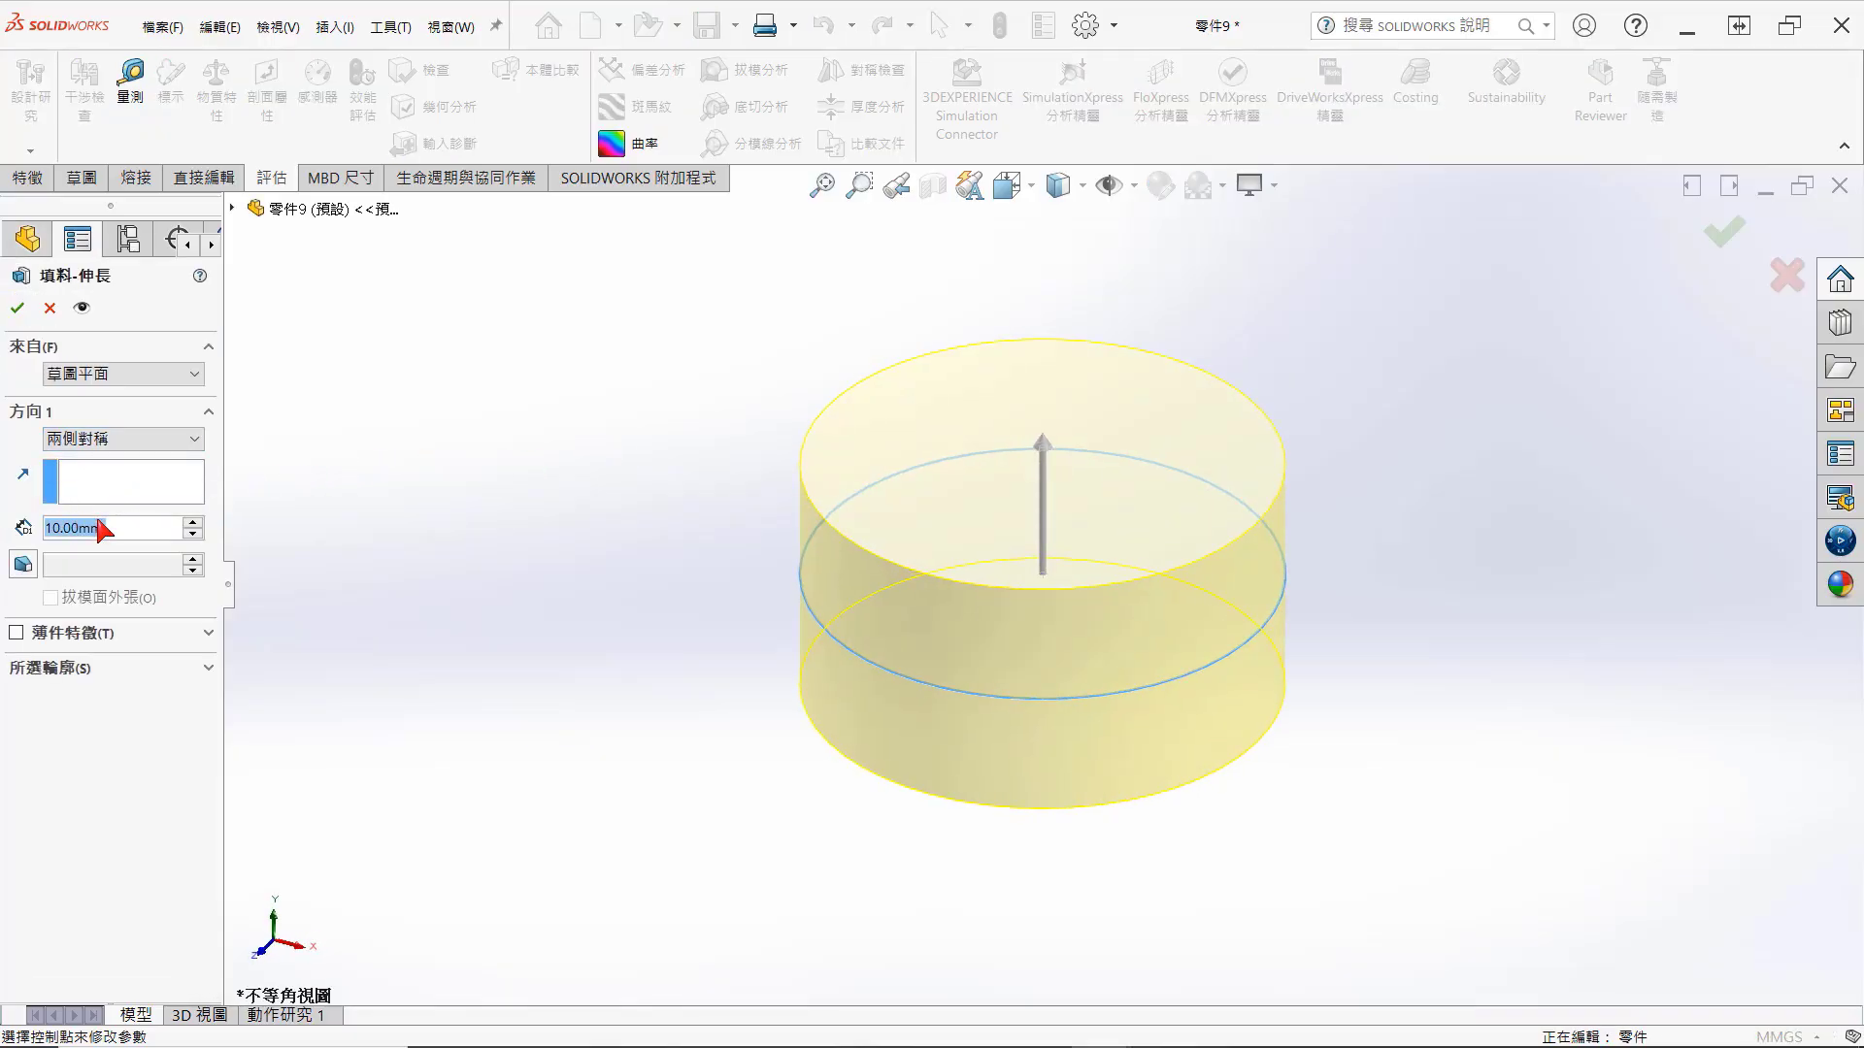
type("40")
key("Return")
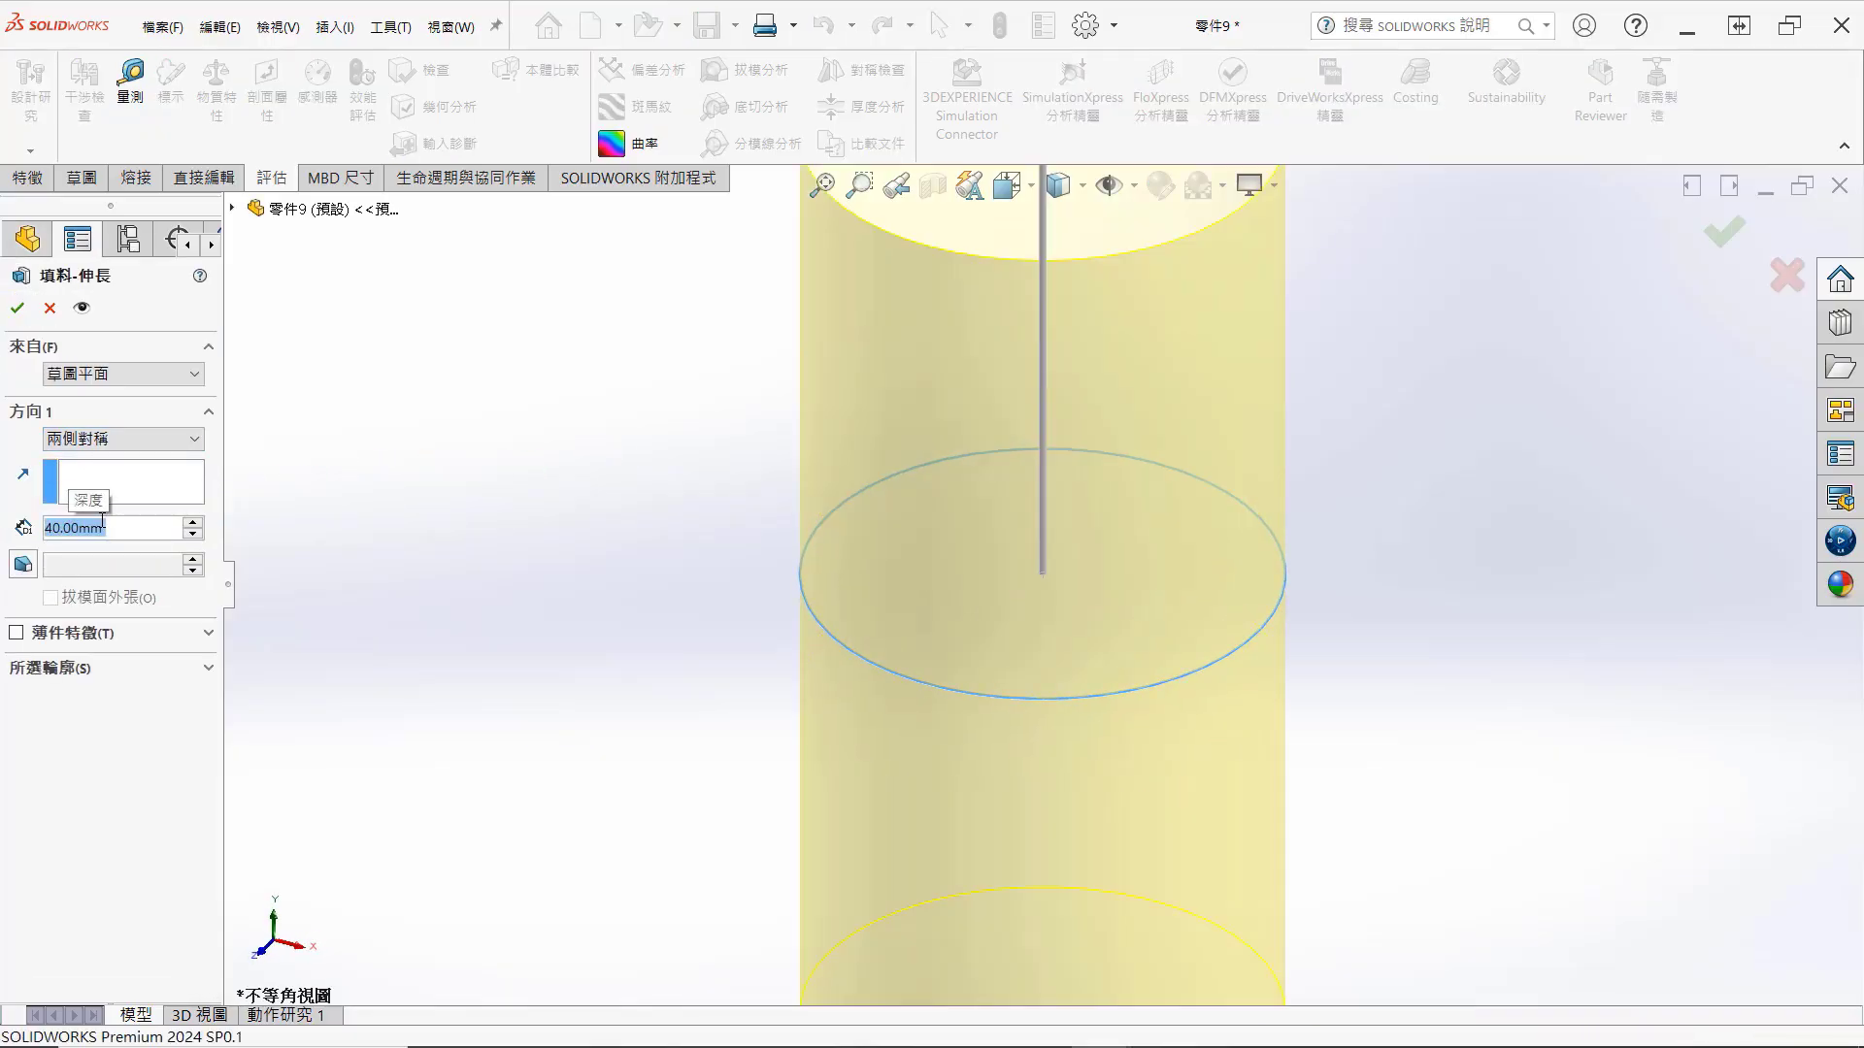
key("Return")
left_click(521, 495)
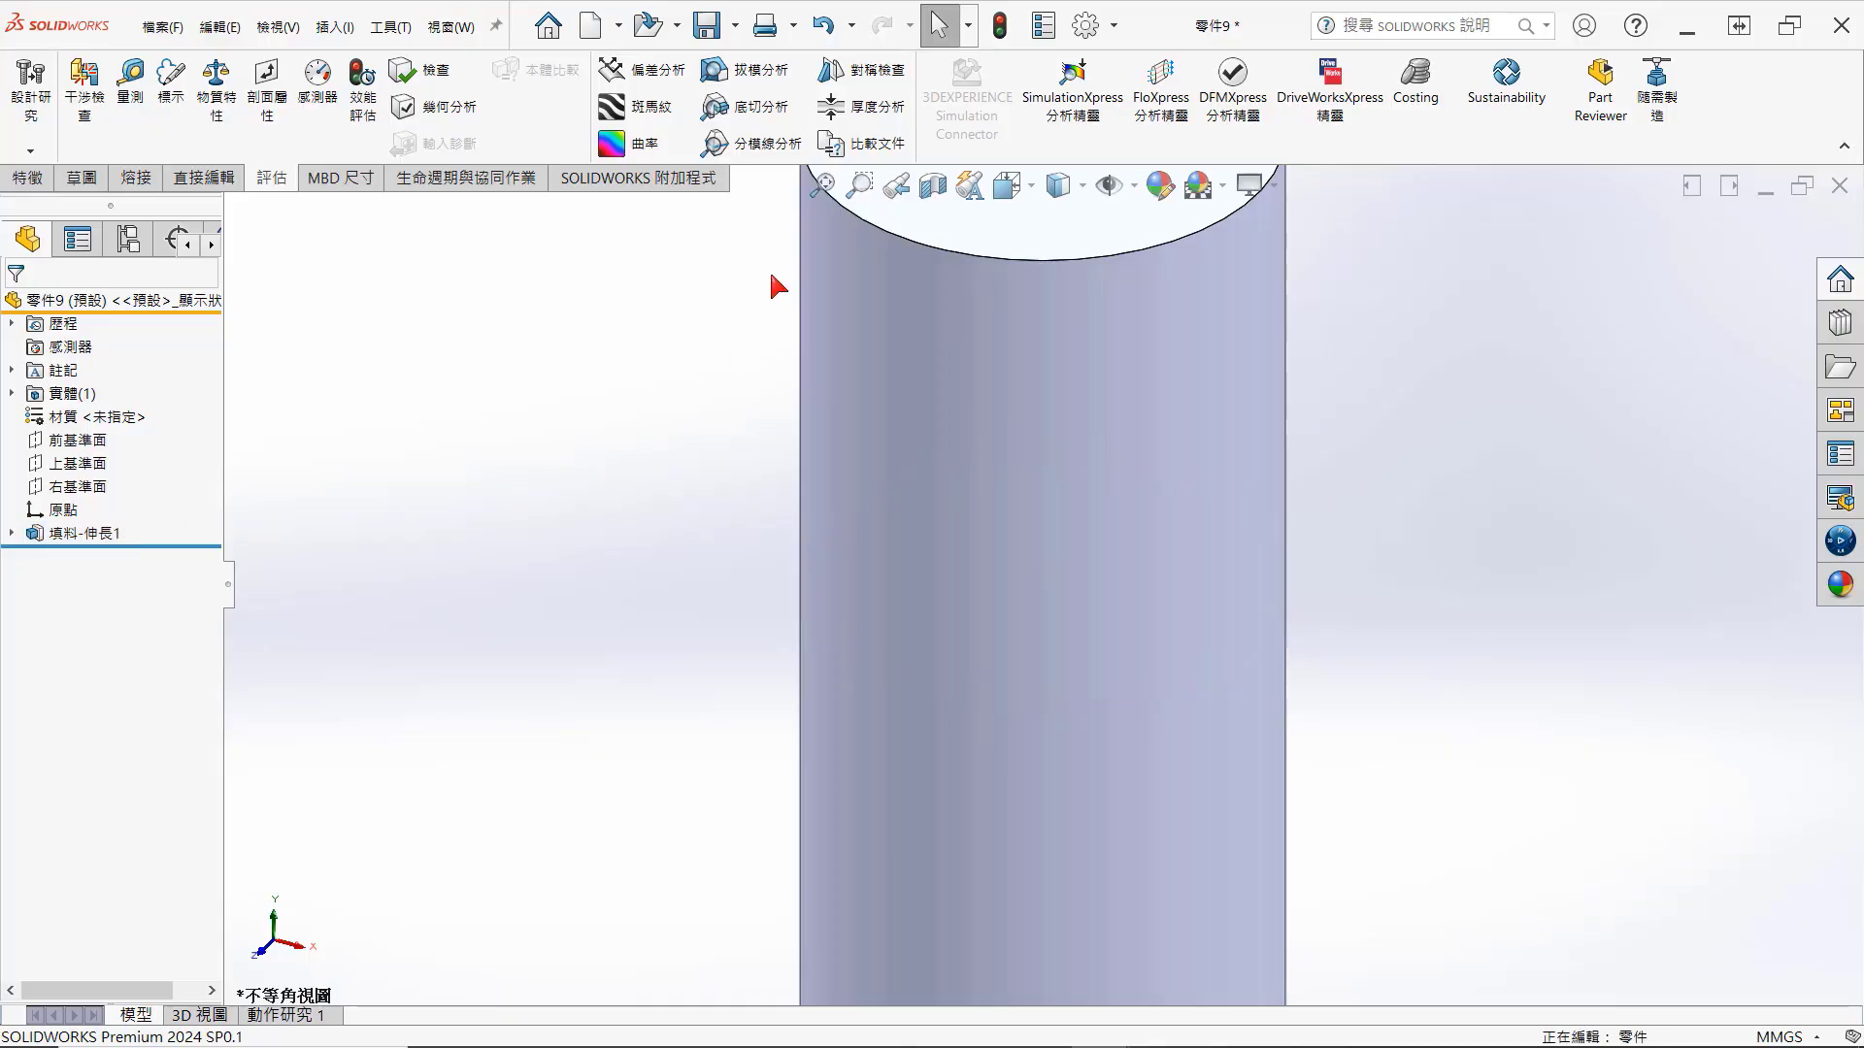
left_click(831, 186)
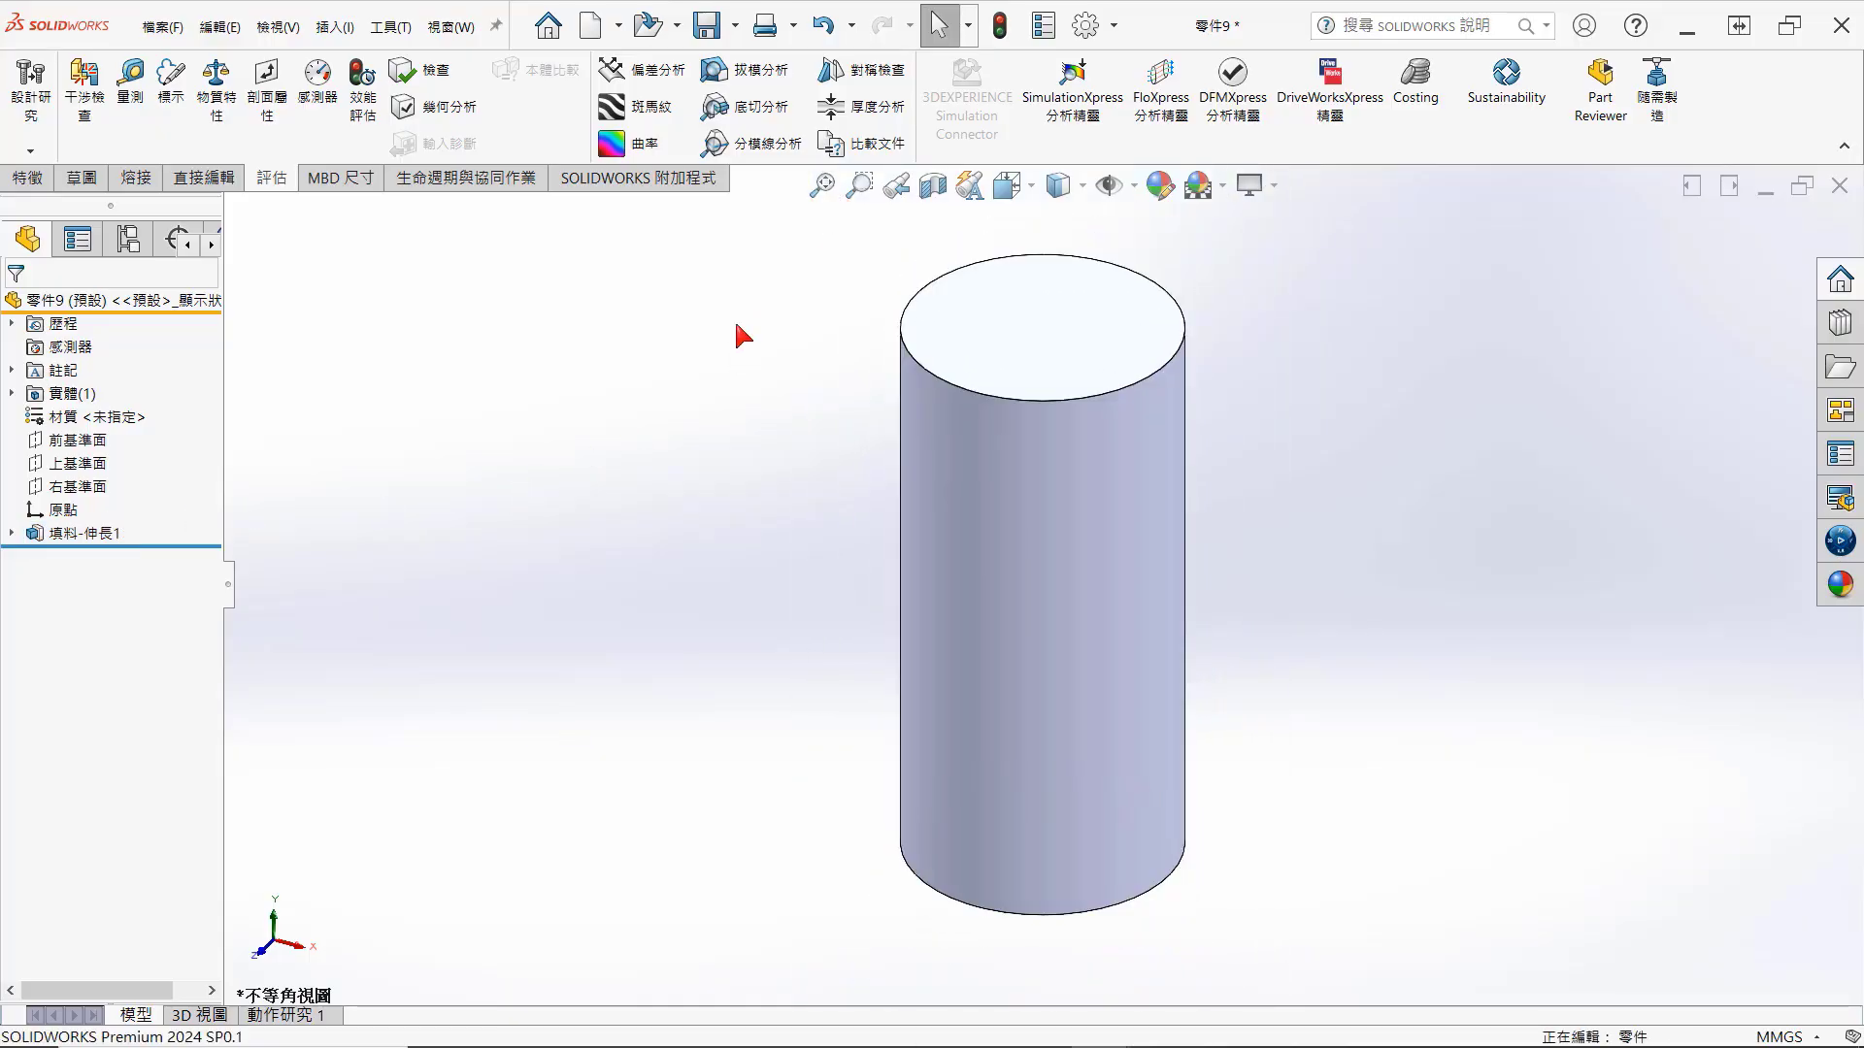
Step: On the Front Plane, sketch three circles beside the cylinder, level with the origin, with radii of about 2.2, 2.0 and 1.7 mm
left_click(87, 442)
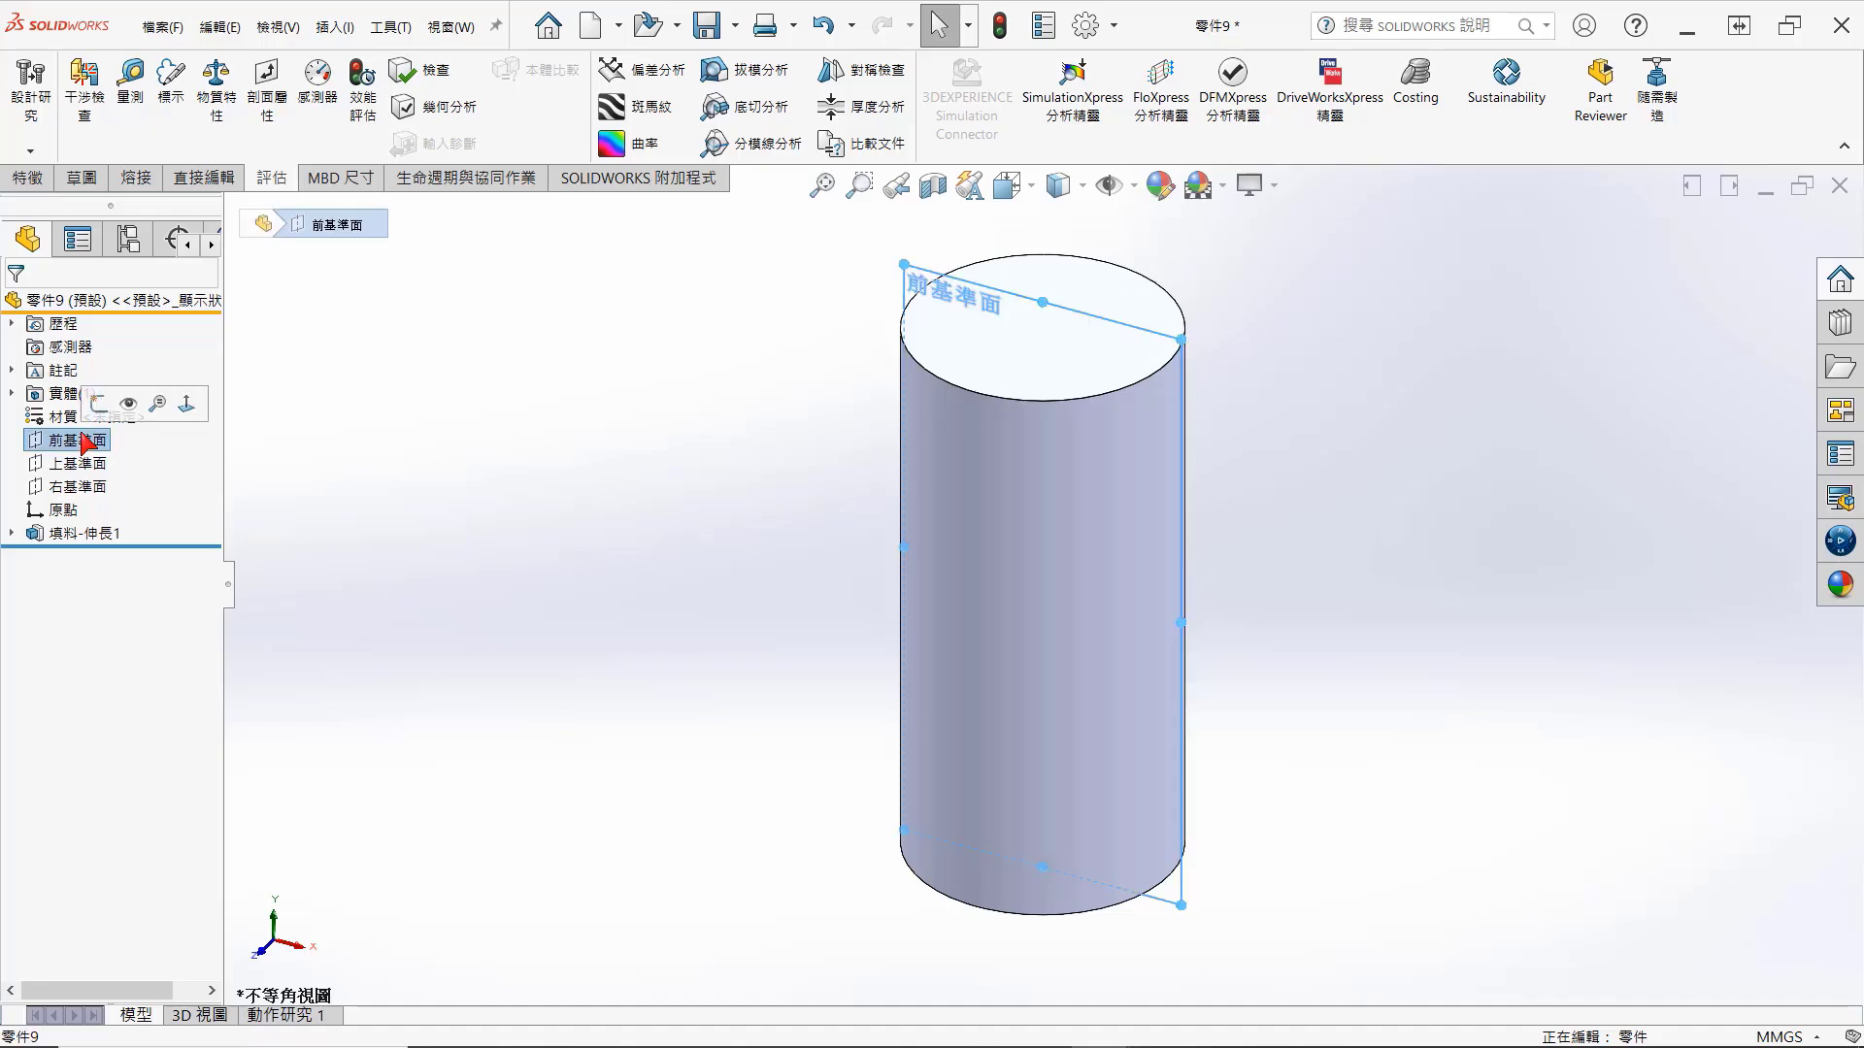
left_click(101, 404)
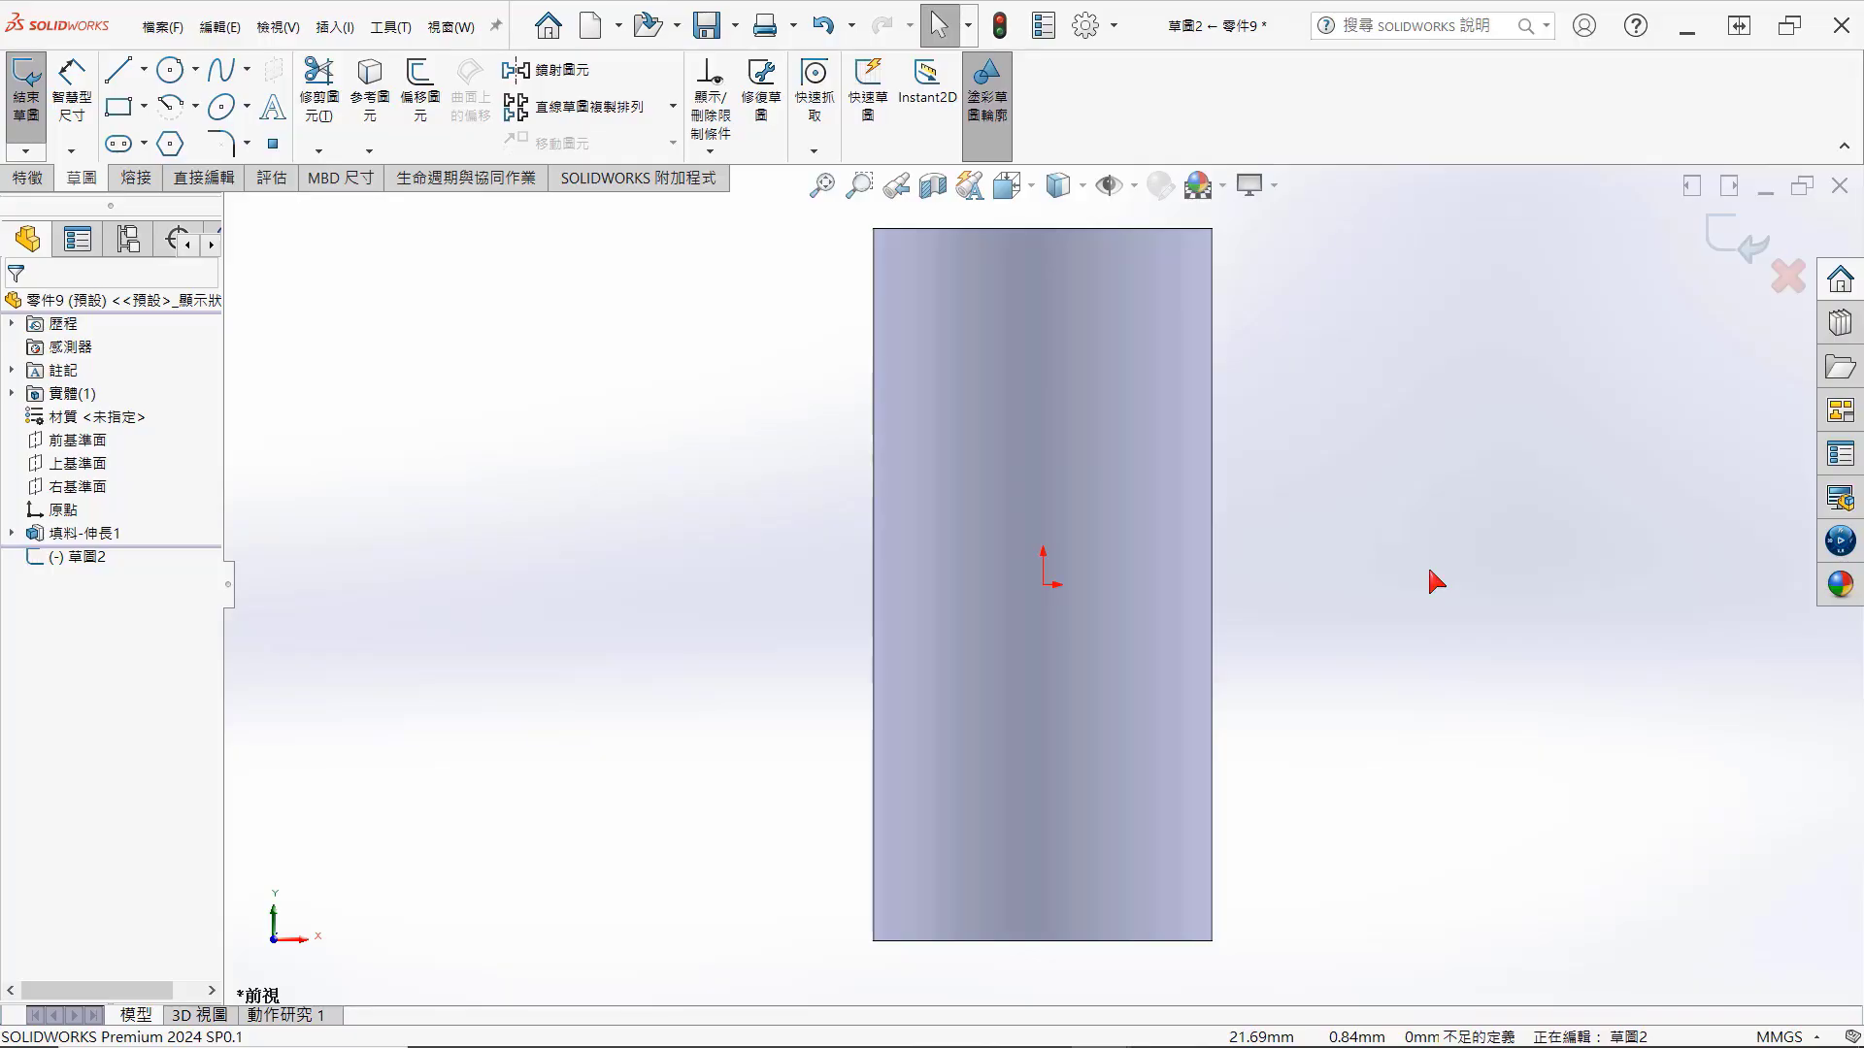
key("s")
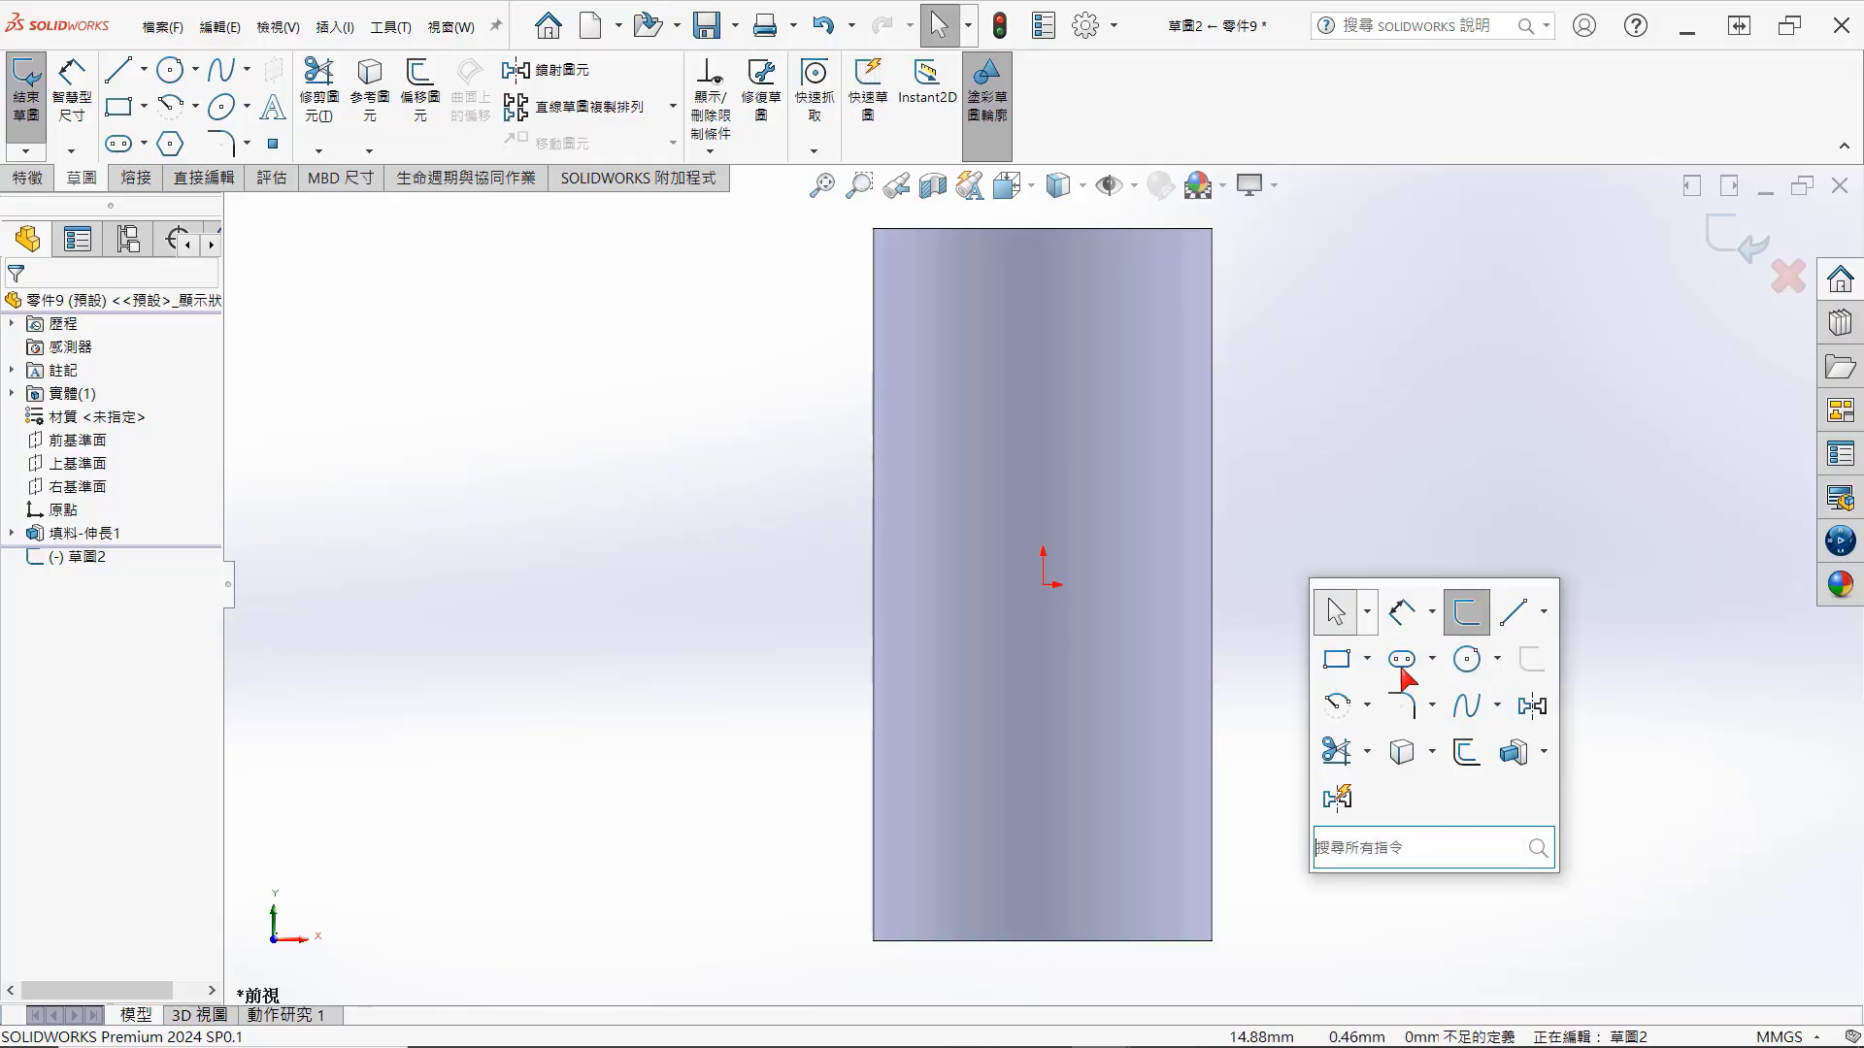
left_click(1461, 660)
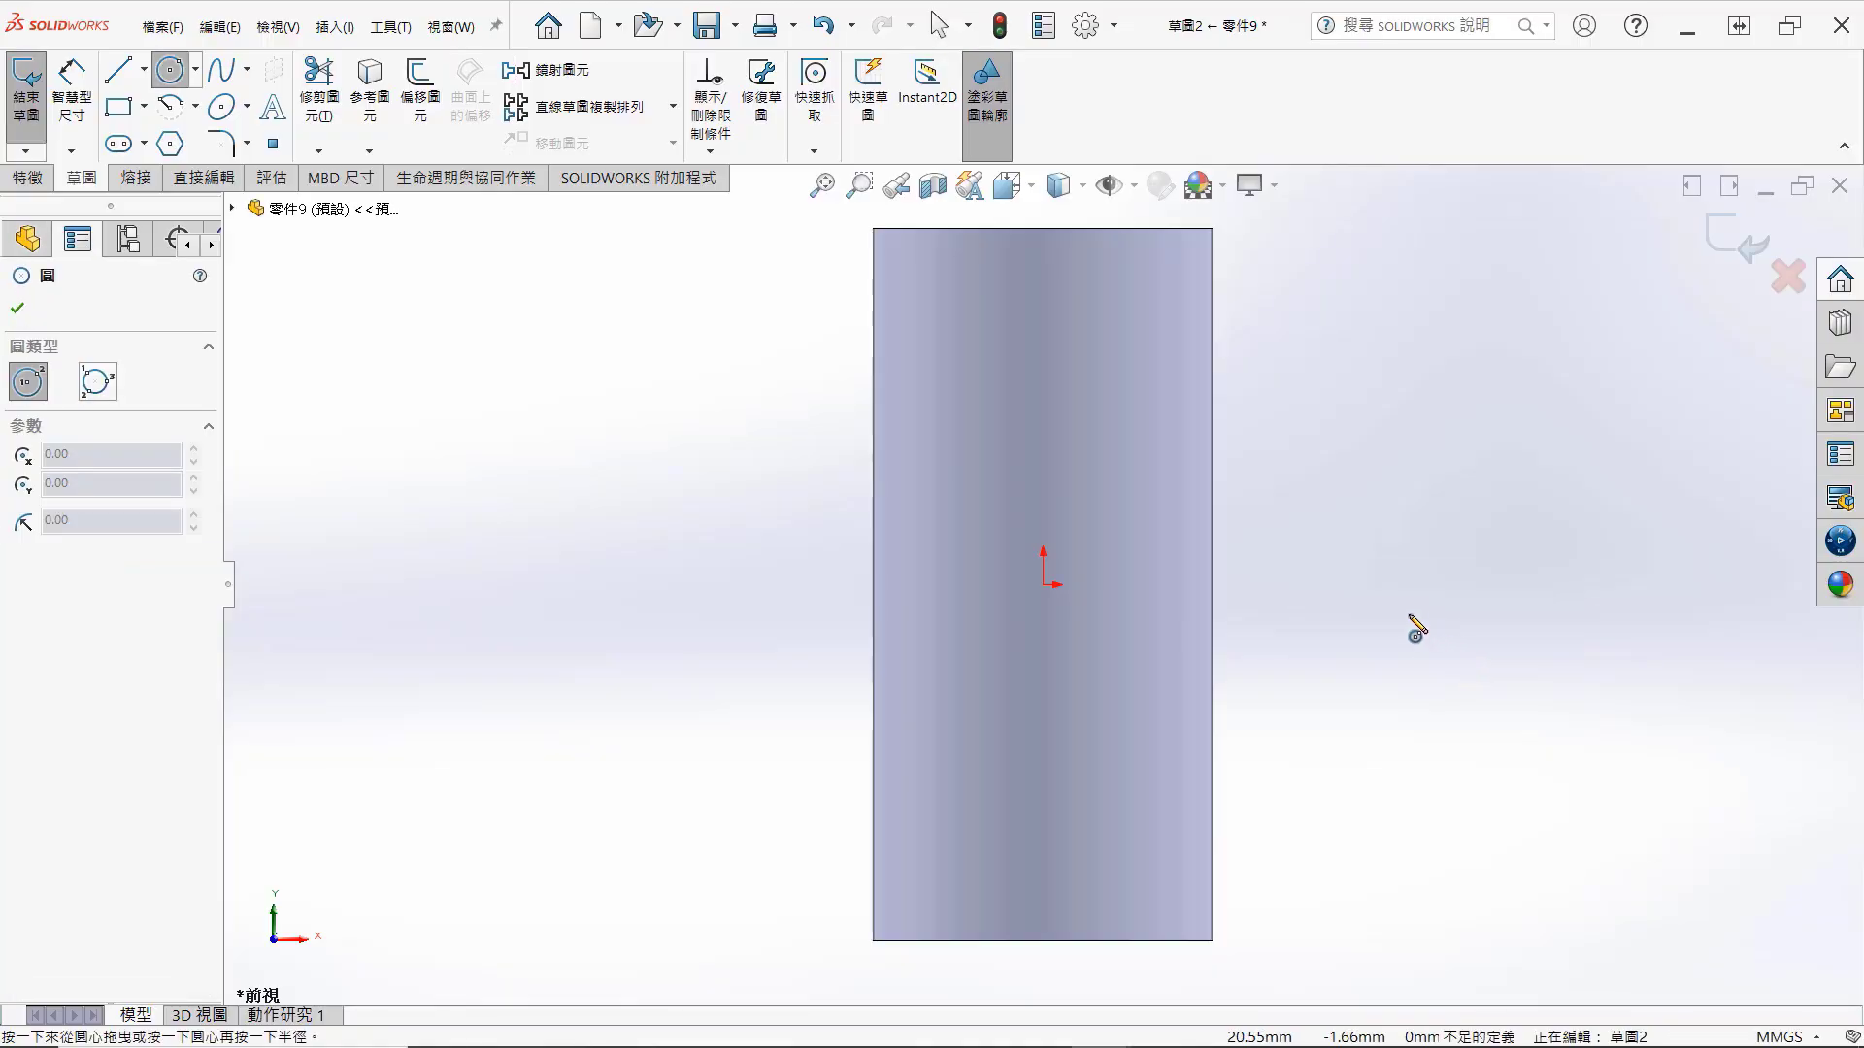
left_click(1304, 586)
left_click(1340, 609)
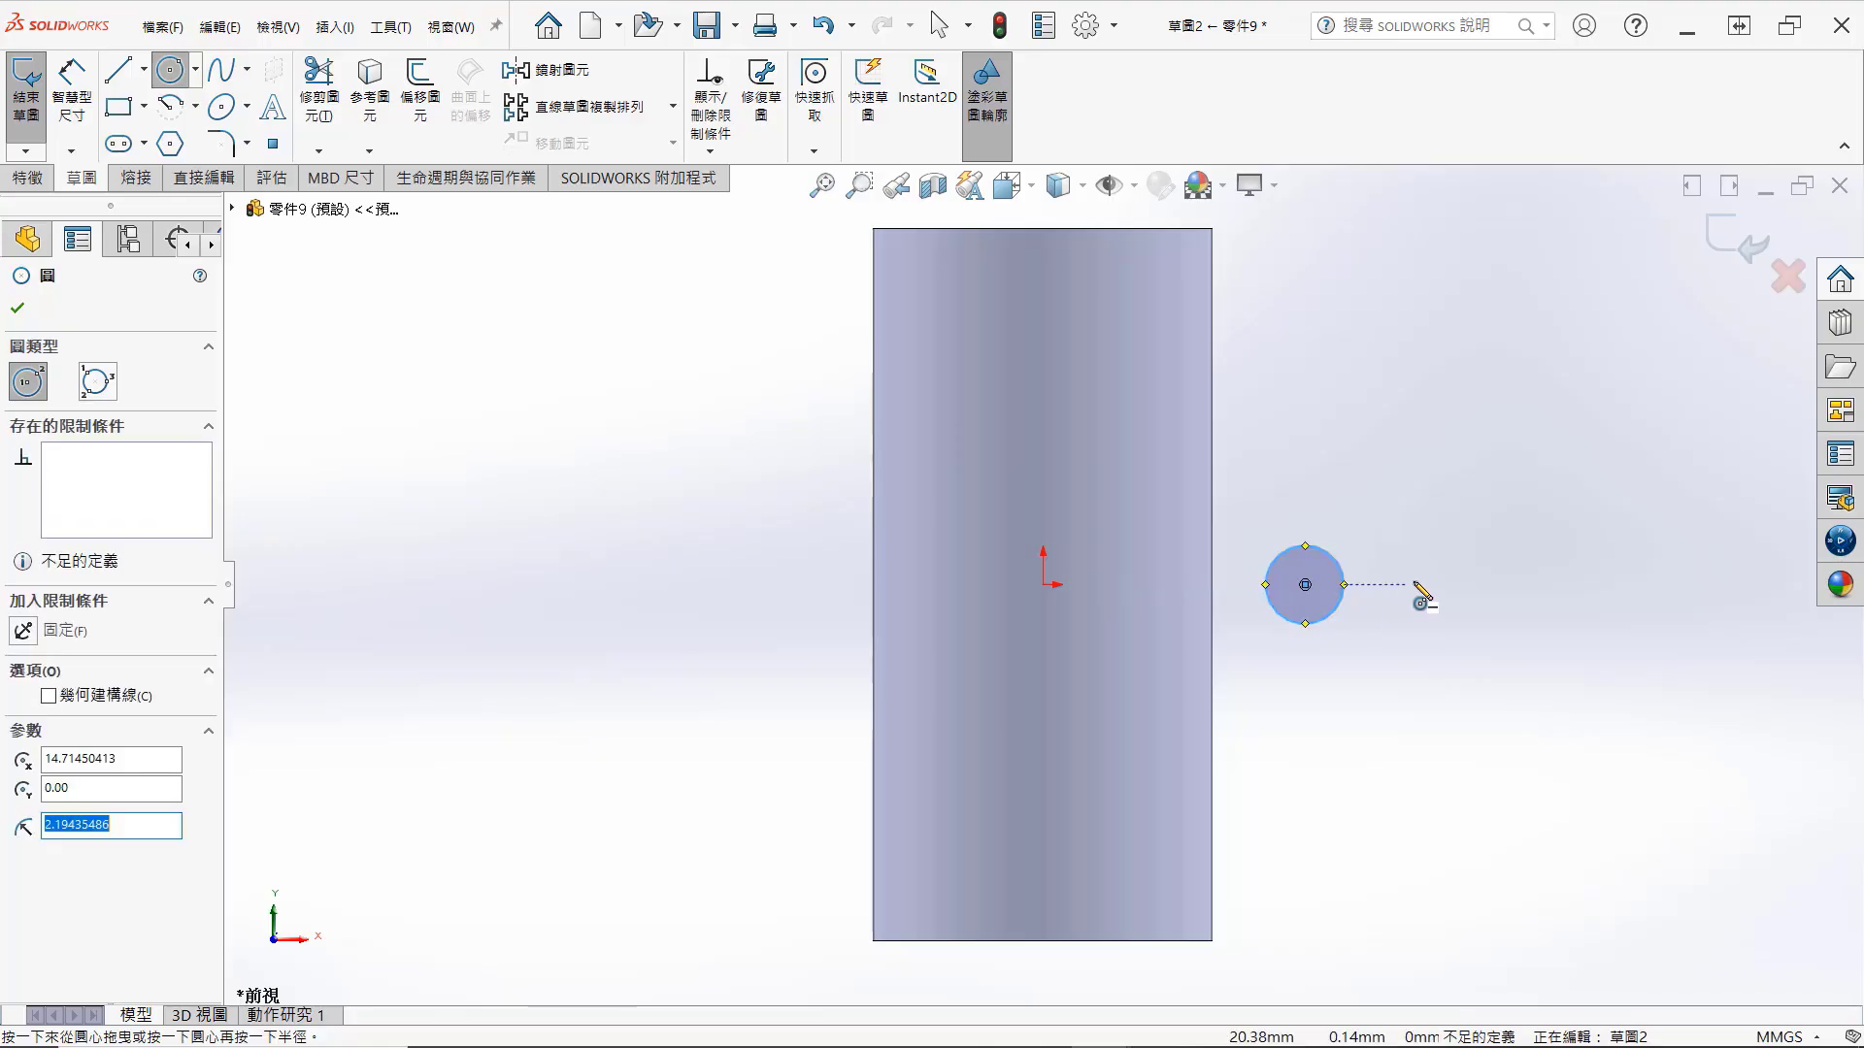
left_click(1415, 586)
left_click(1441, 612)
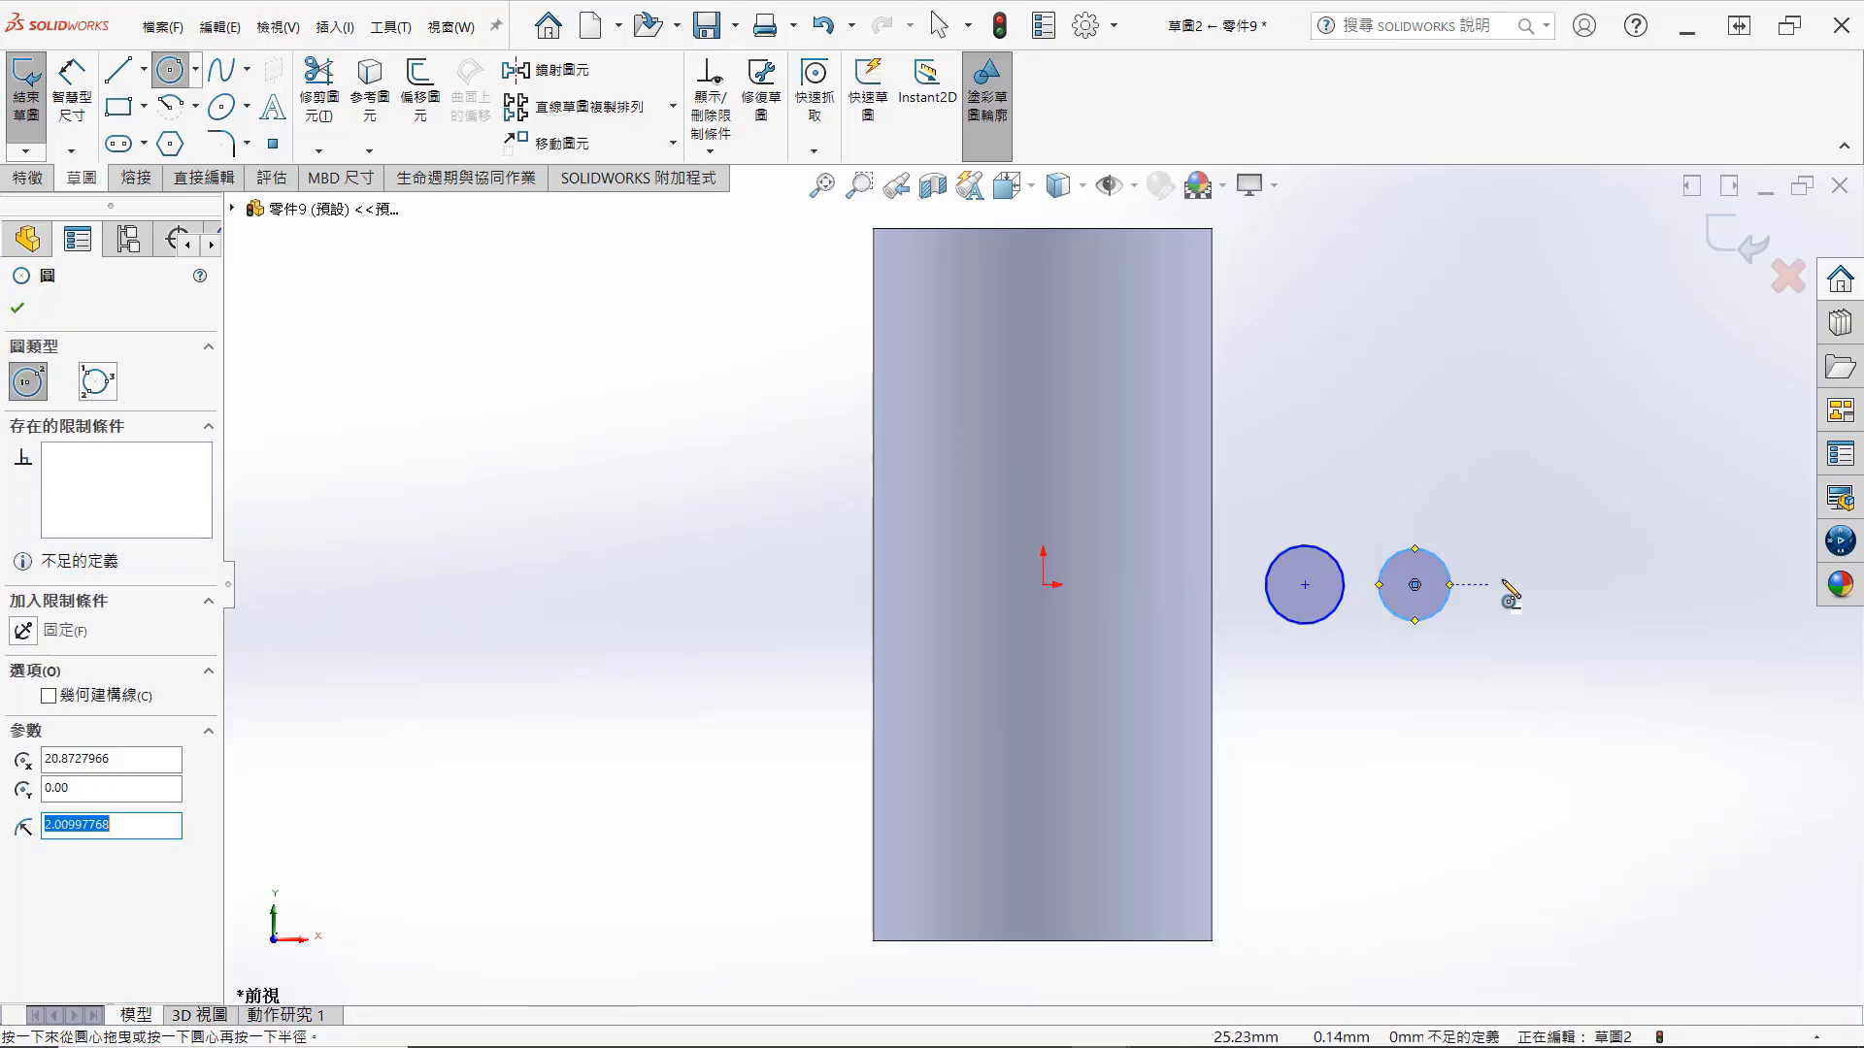
left_click(1504, 586)
left_click(1510, 616)
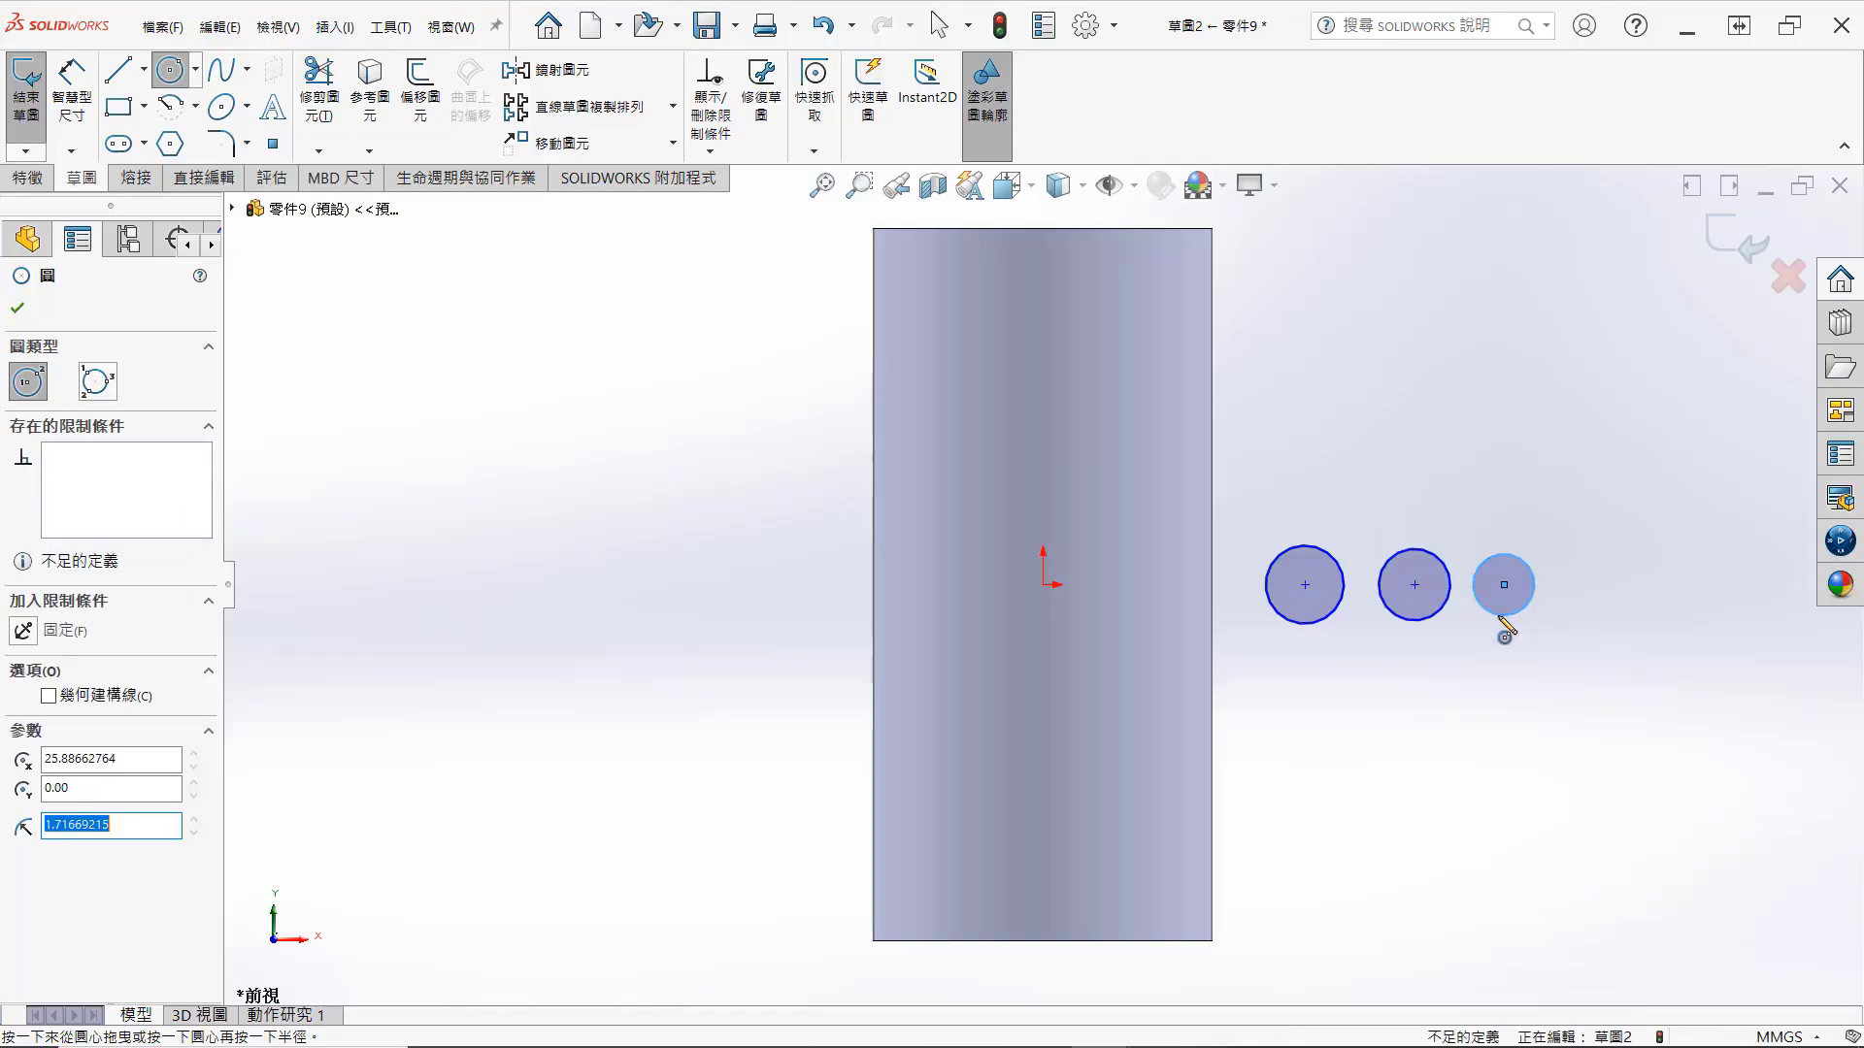
key("Escape")
Step: Align the centers of the three circles with the origin using a horizontal relation
left_click(1414, 585)
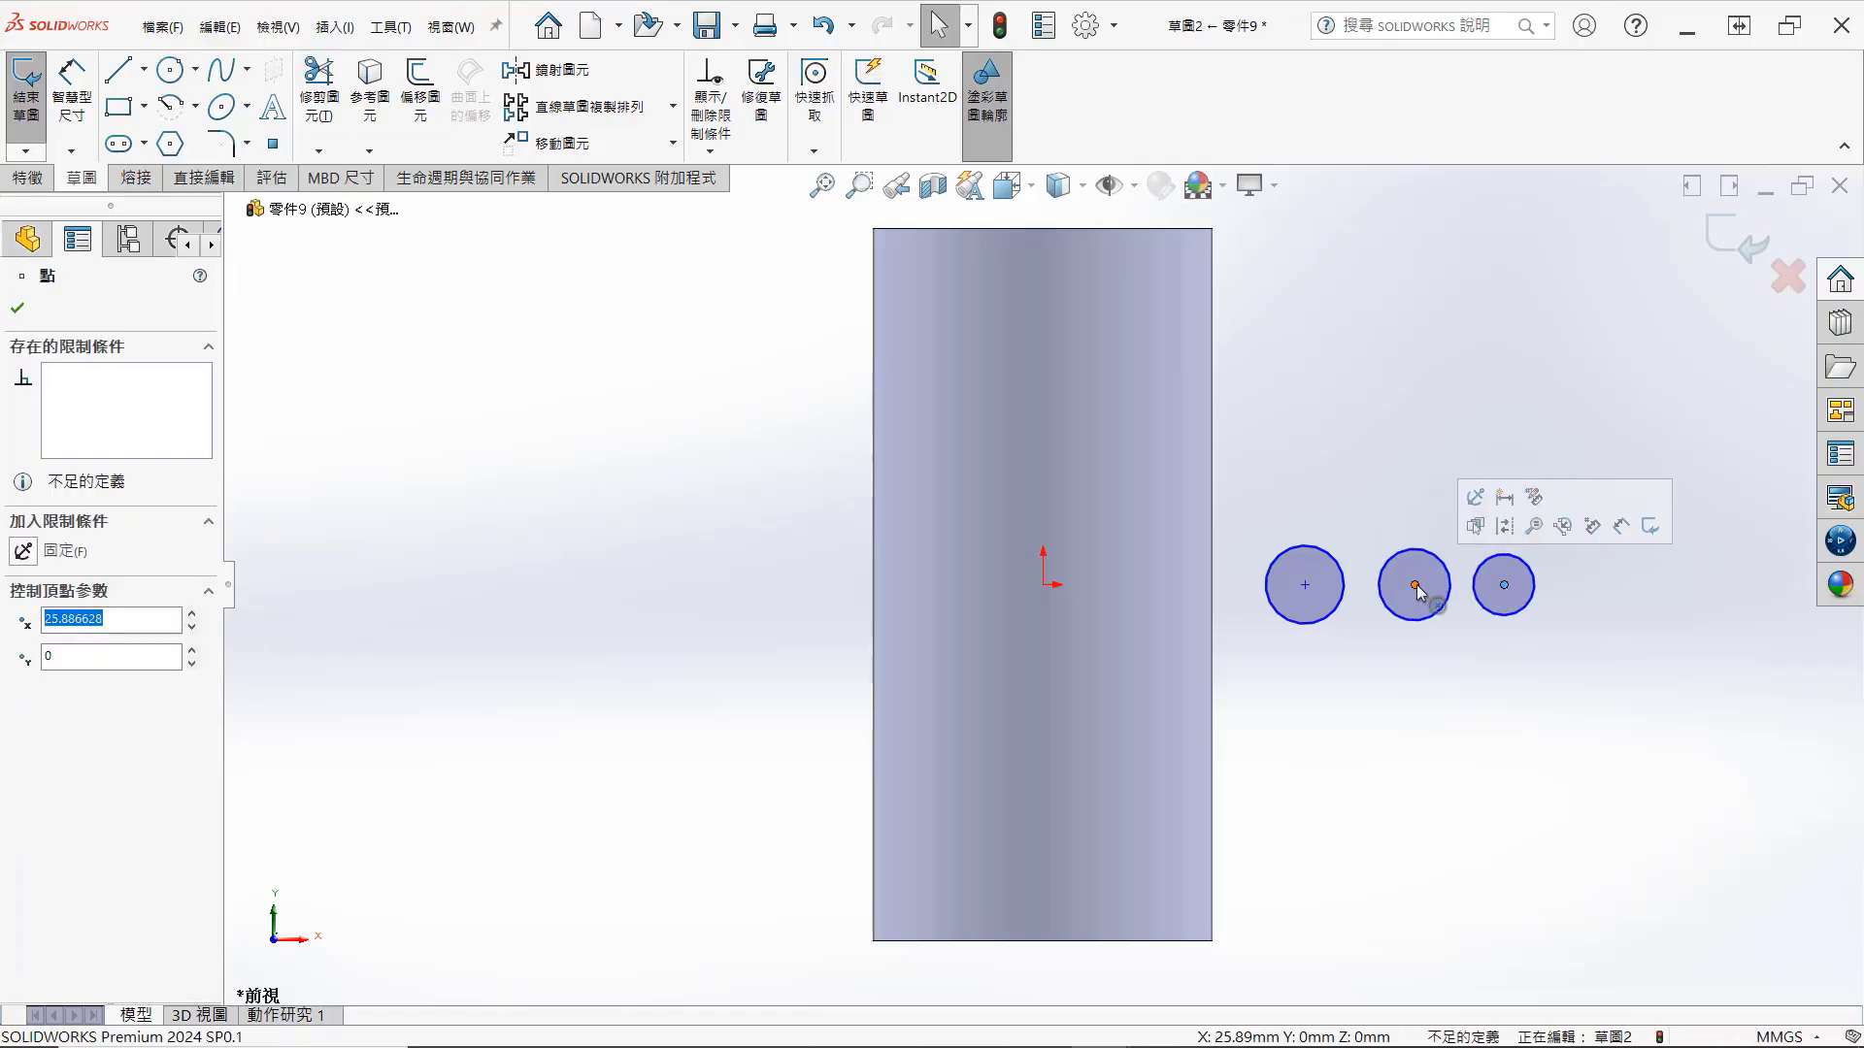
left_click(1303, 585)
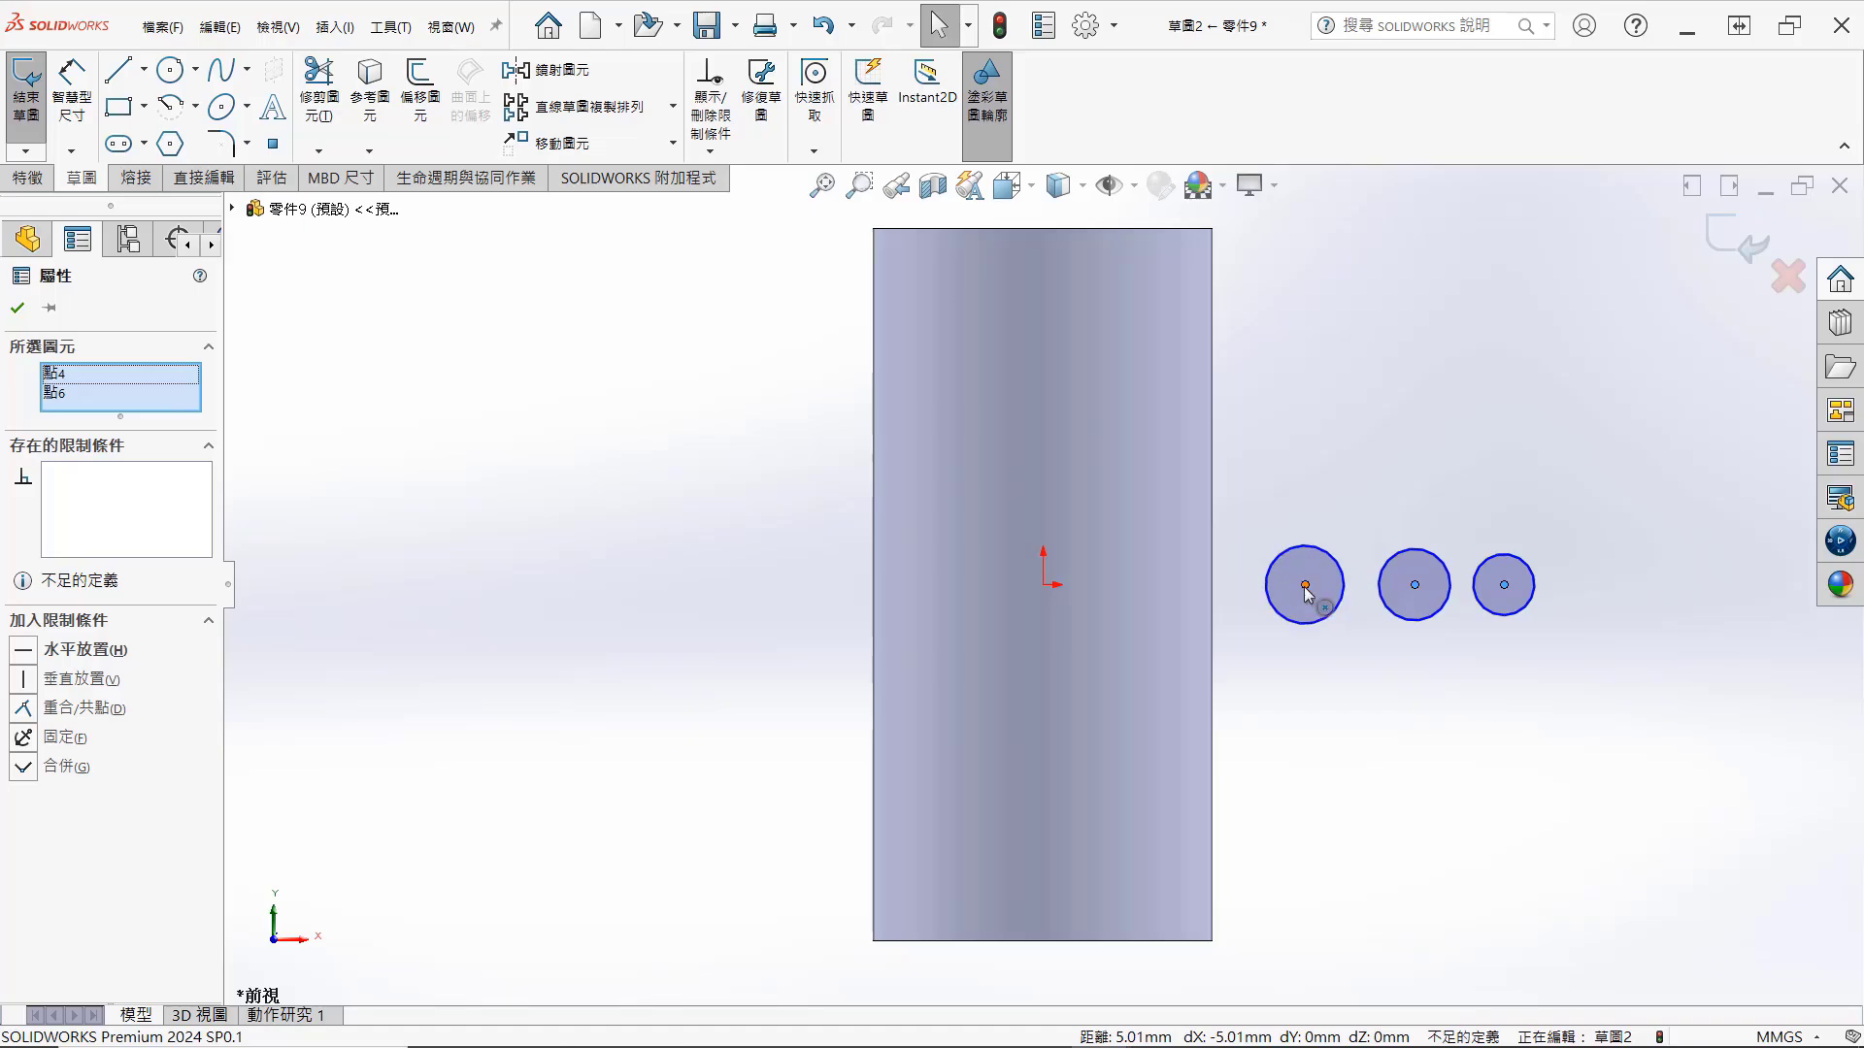
left_click(1044, 585, "ctrl")
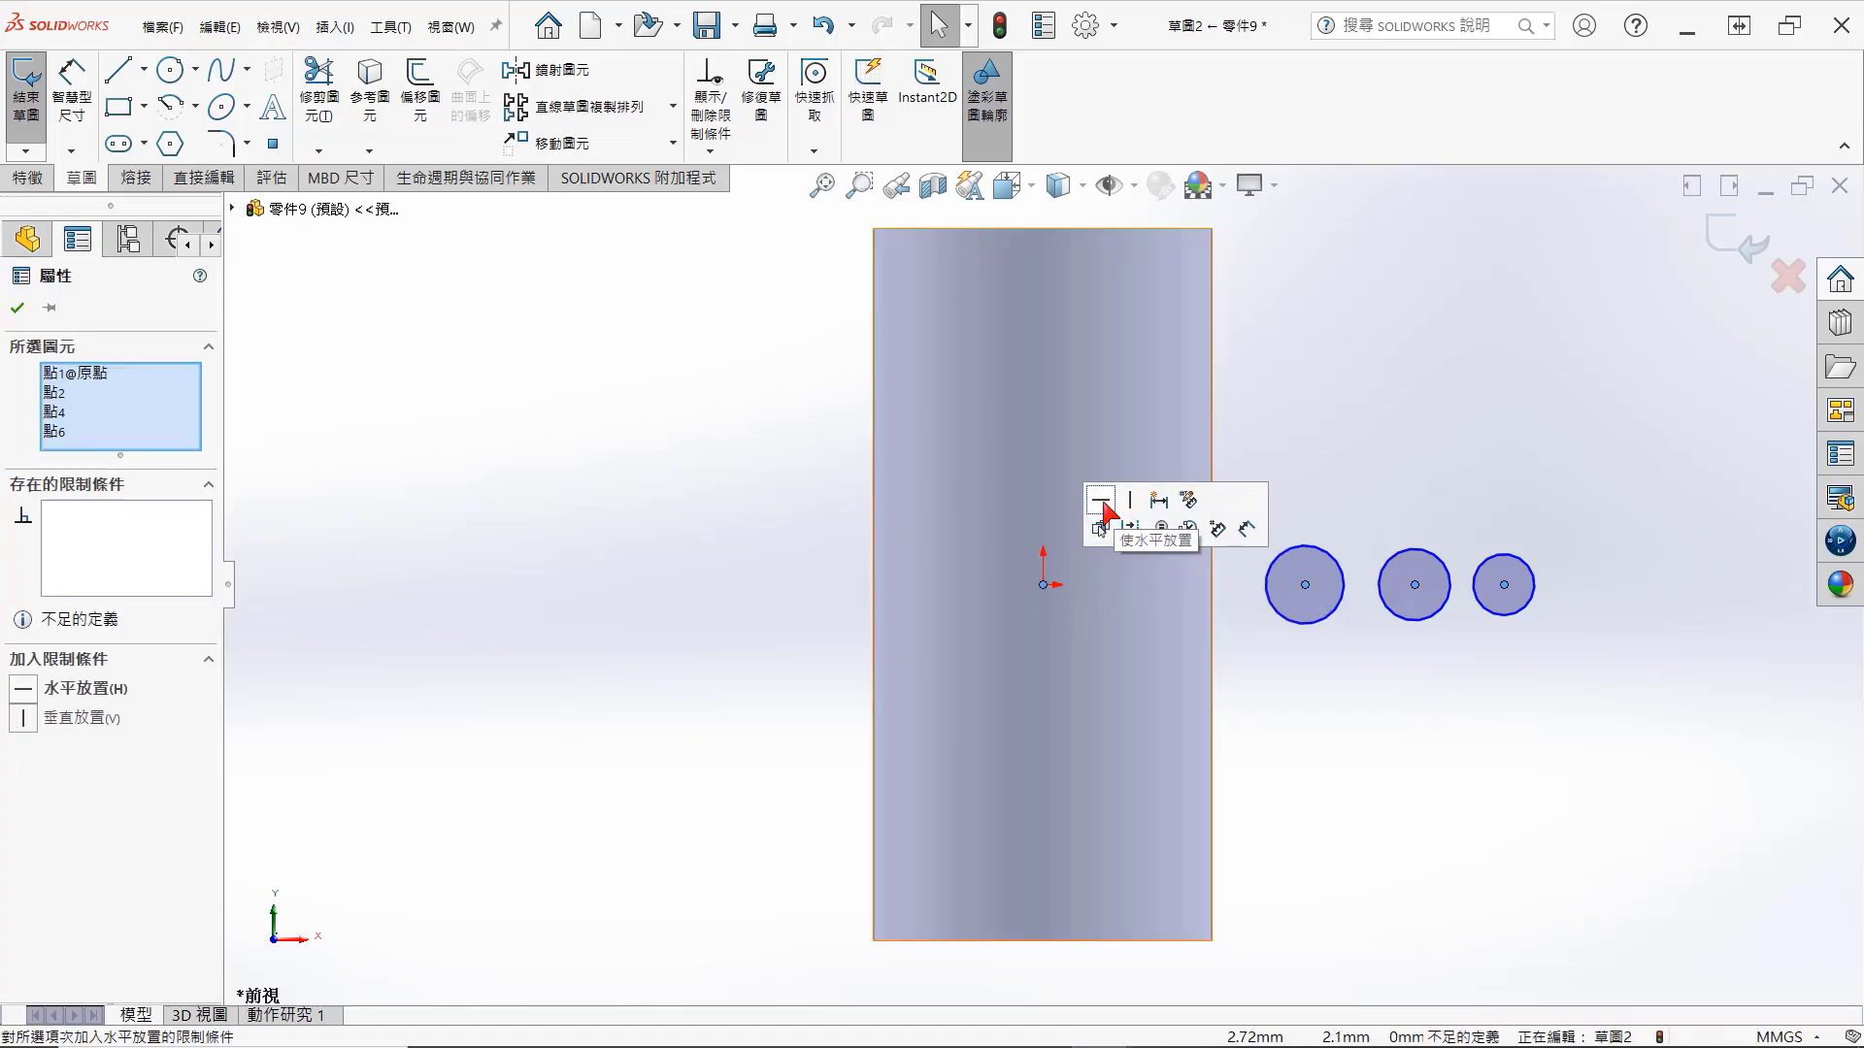
Step: Dimension the horizontal distance from the origin to the center of the middle circle as 38 mm
left_click(1246, 529)
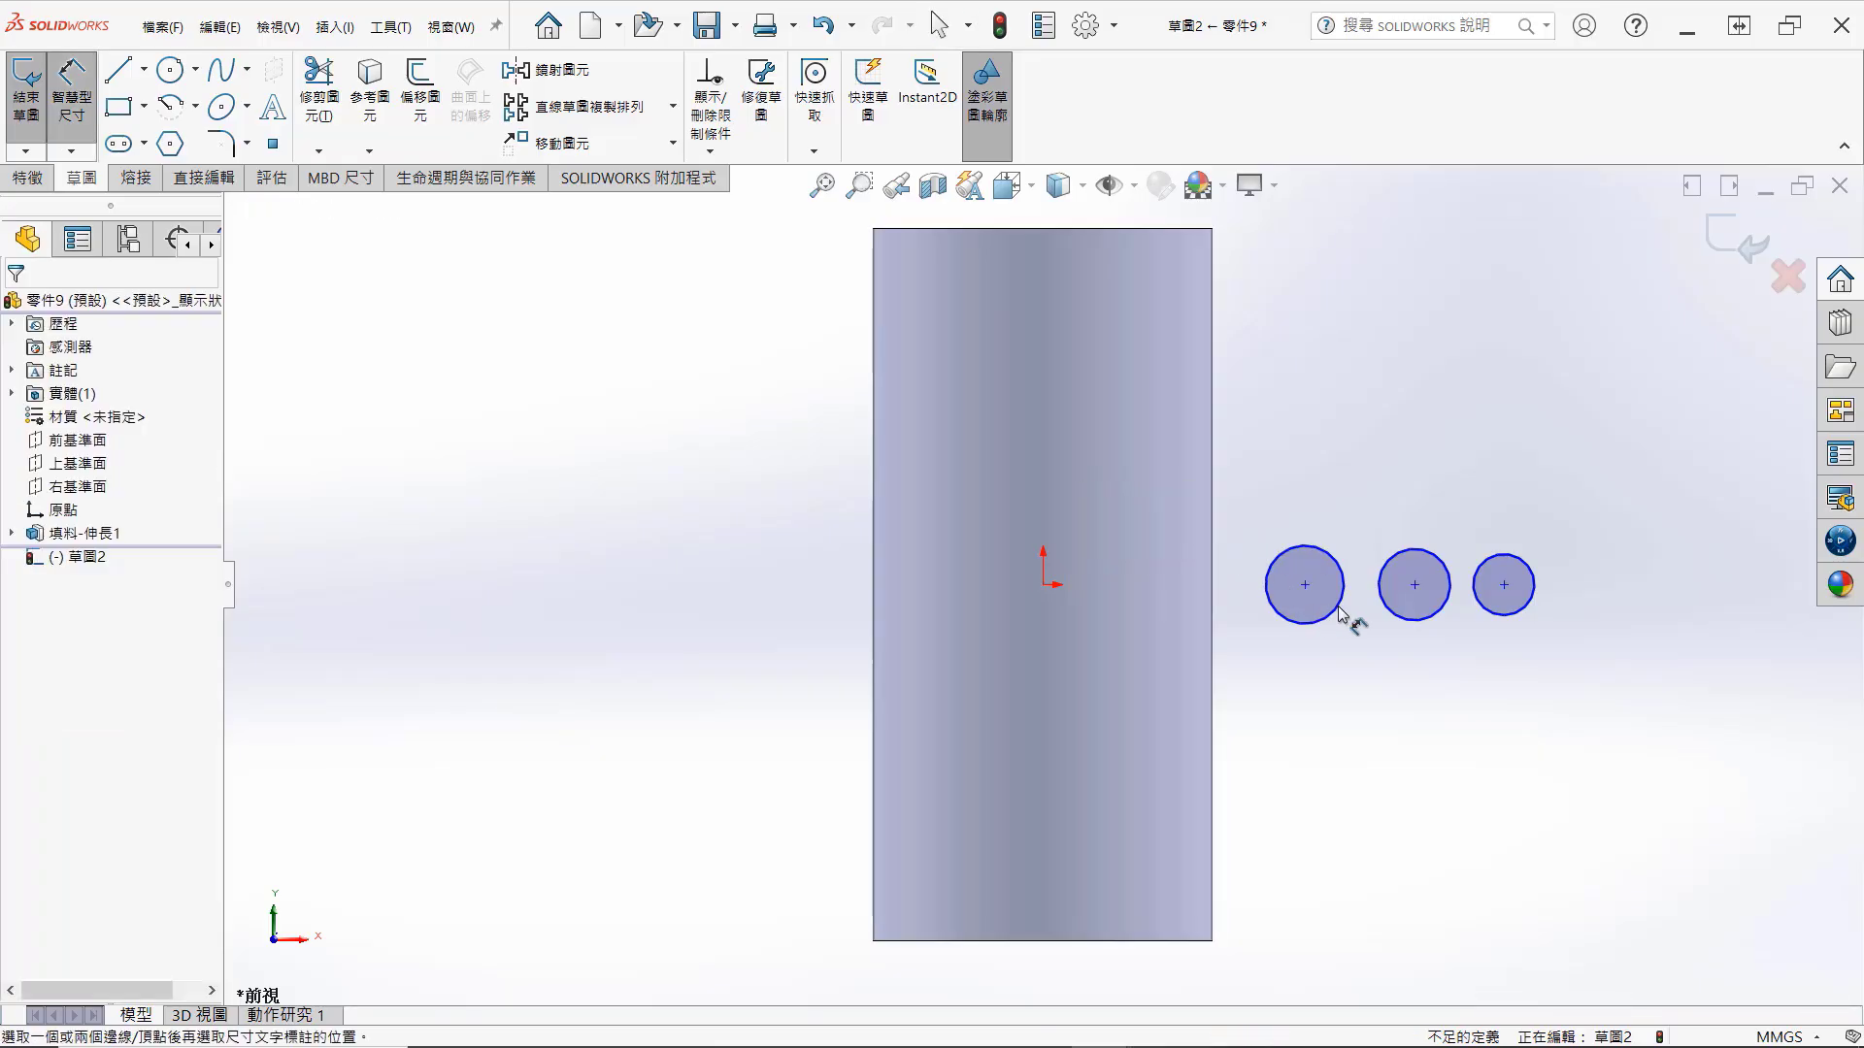
left_click(1399, 621)
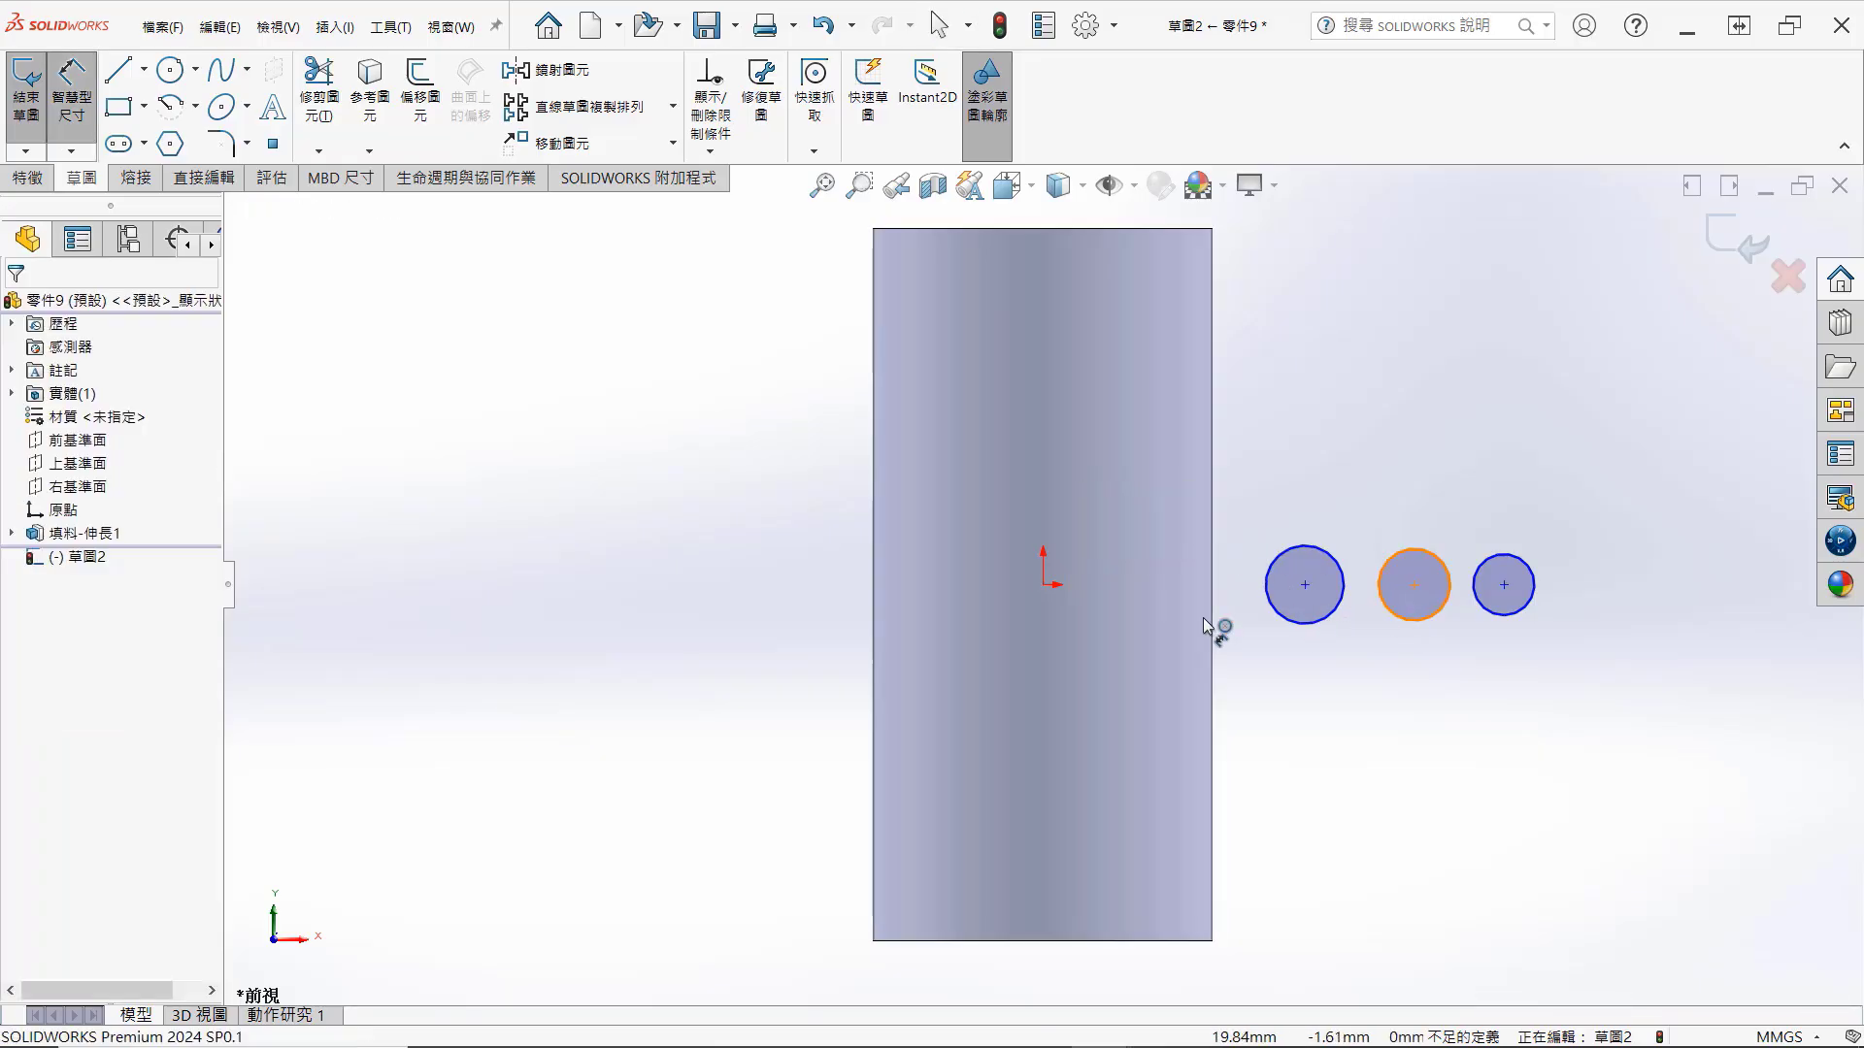
left_click(1045, 585)
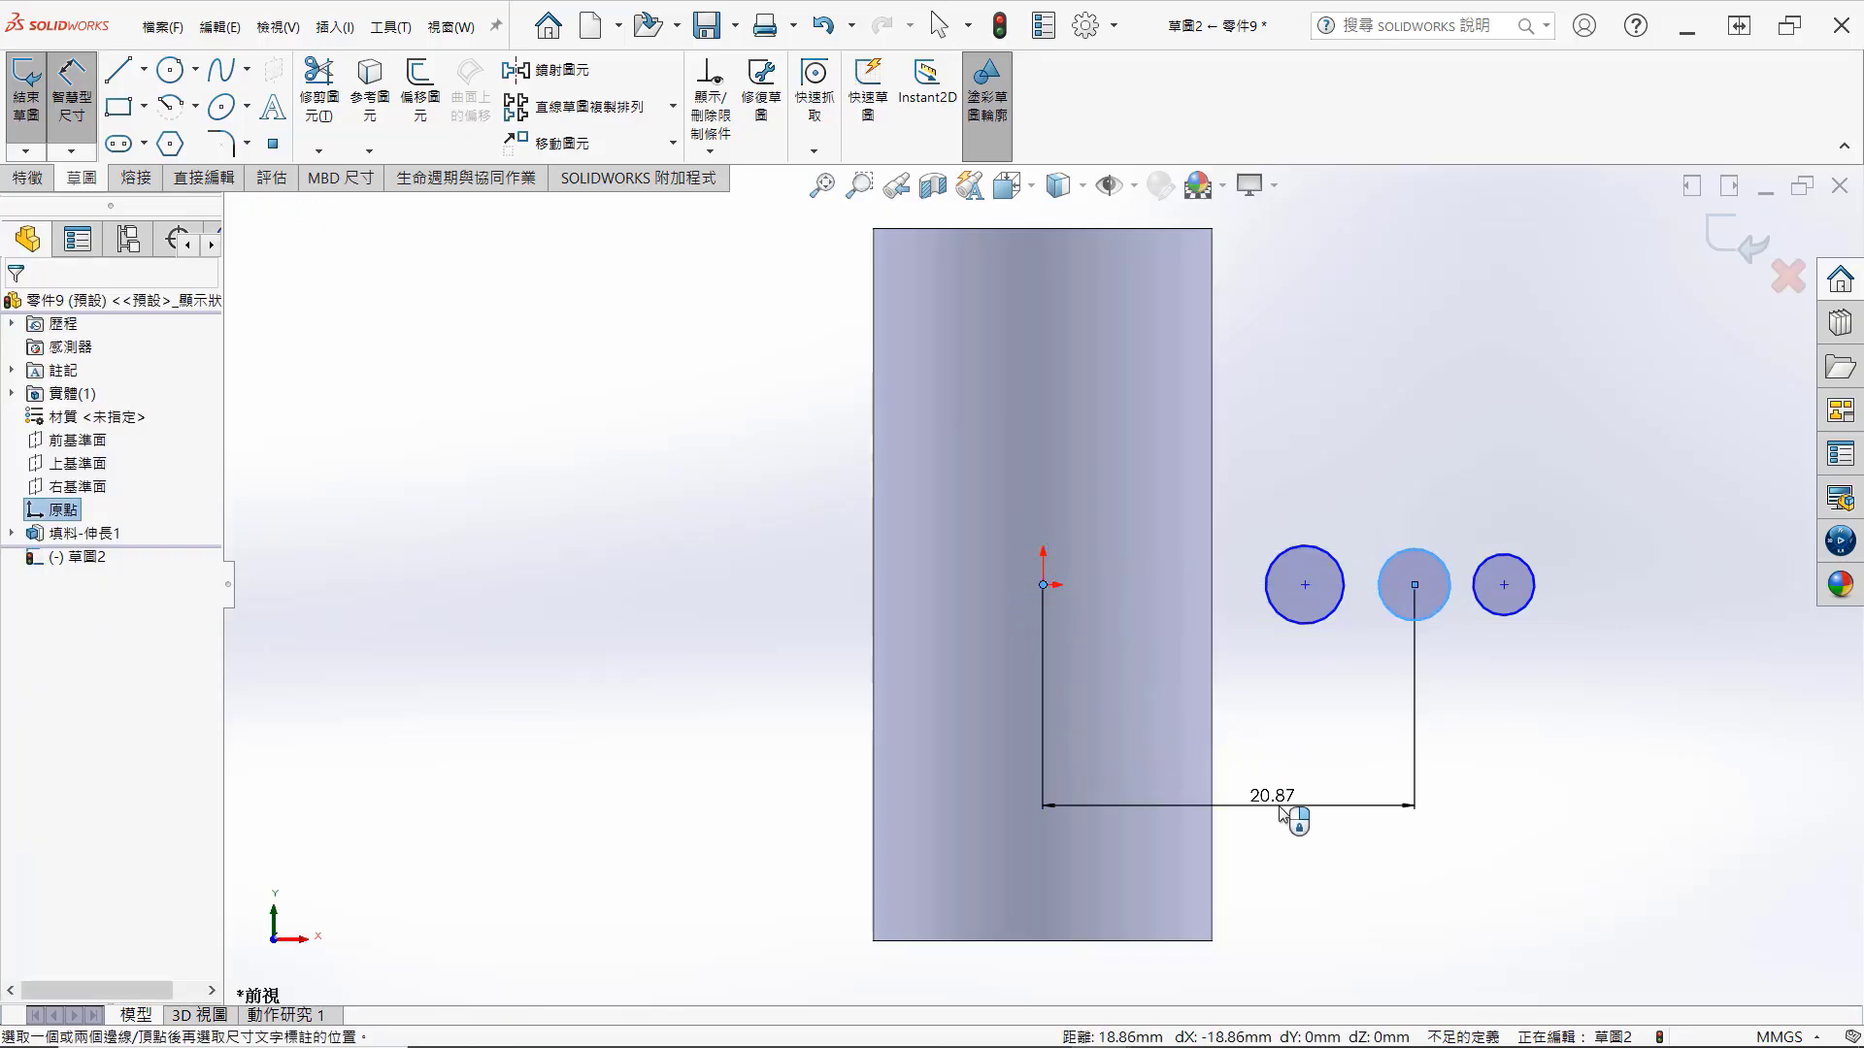
left_click(1279, 808)
type("20")
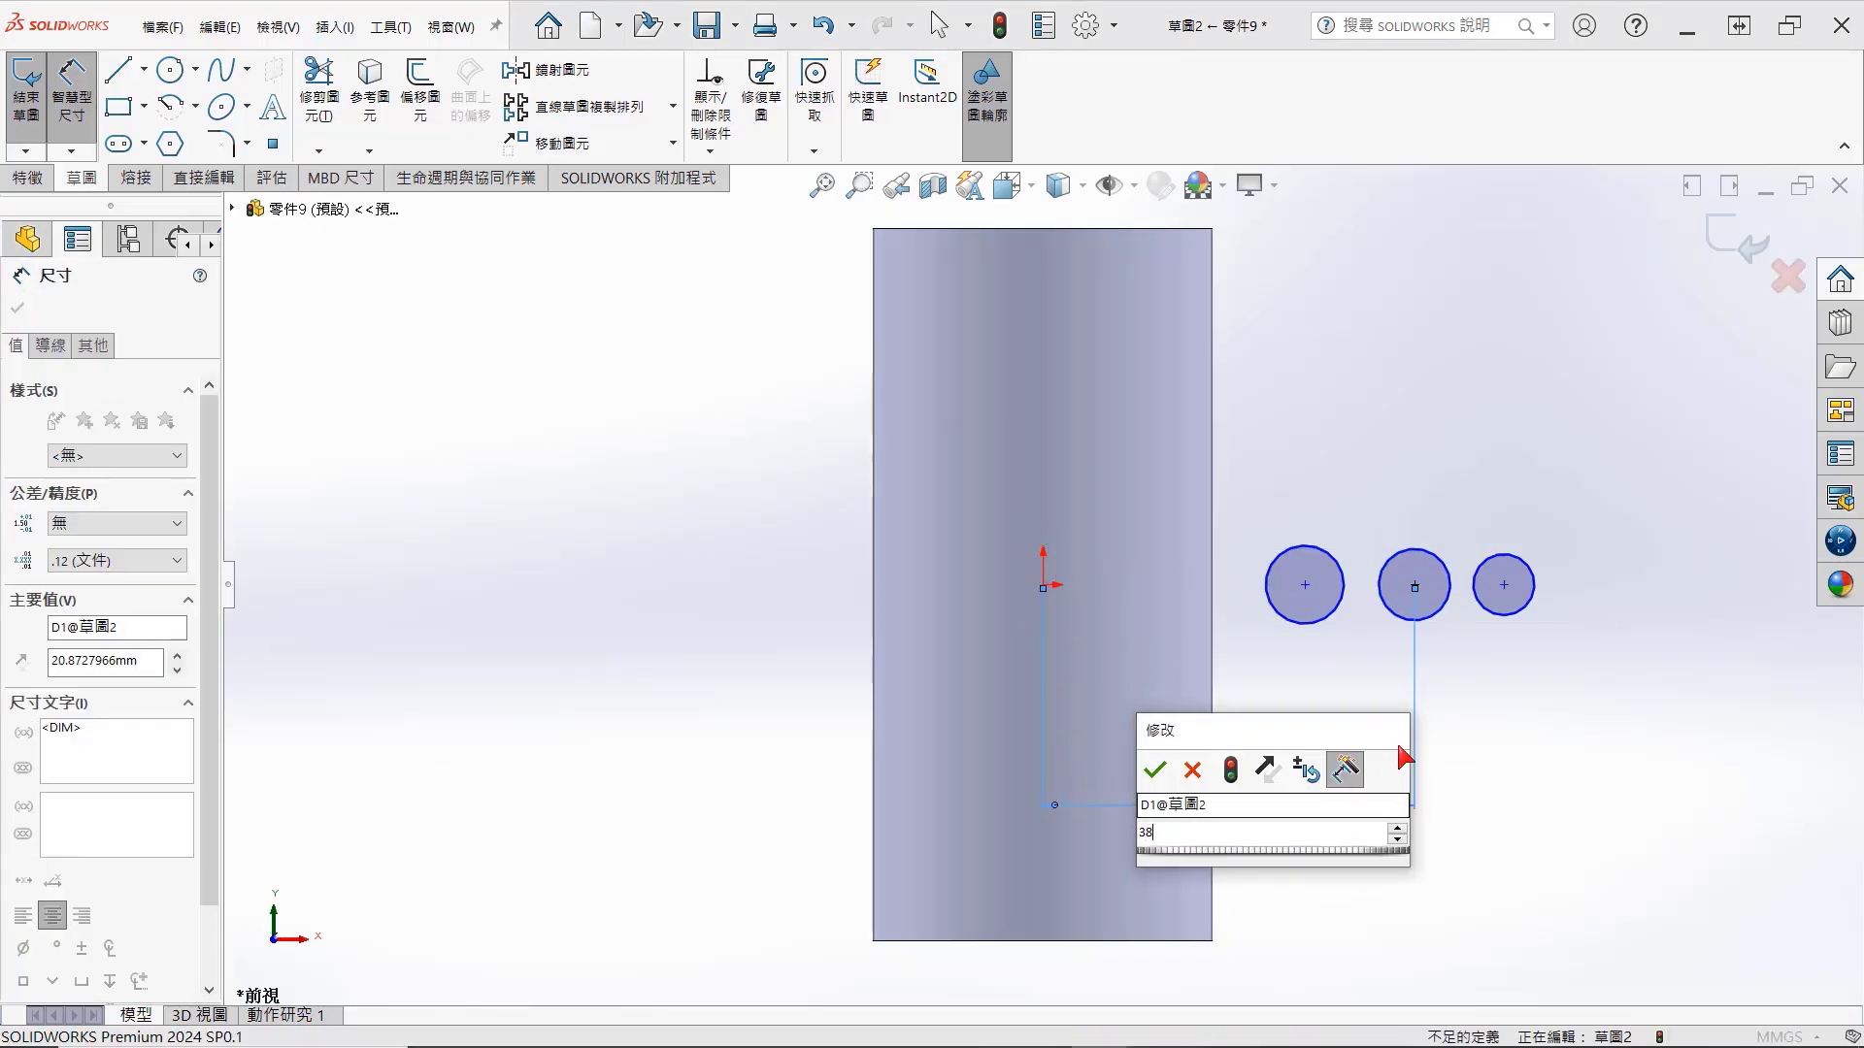
key("Return")
left_click(1276, 712)
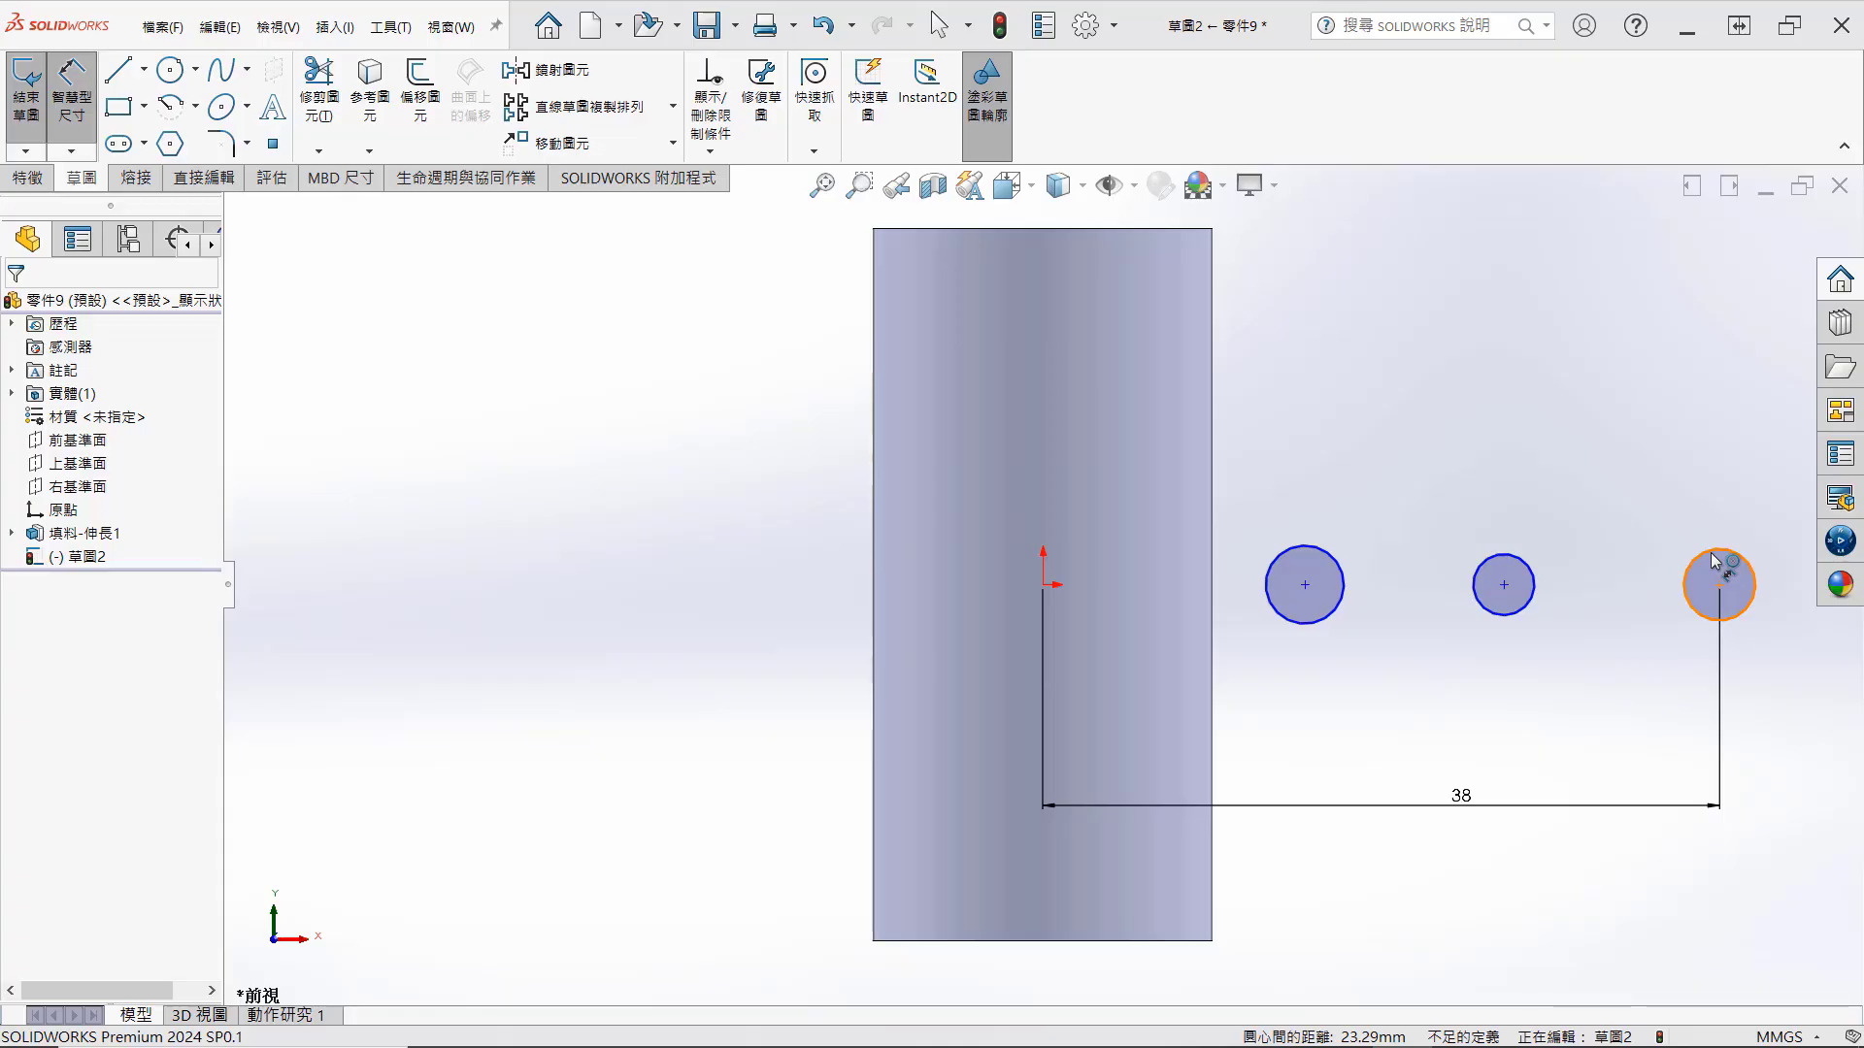
Step: Dimension the center distance between the outermost circle and the circle nearest the cylinder as 19 mm
left_click(1714, 561)
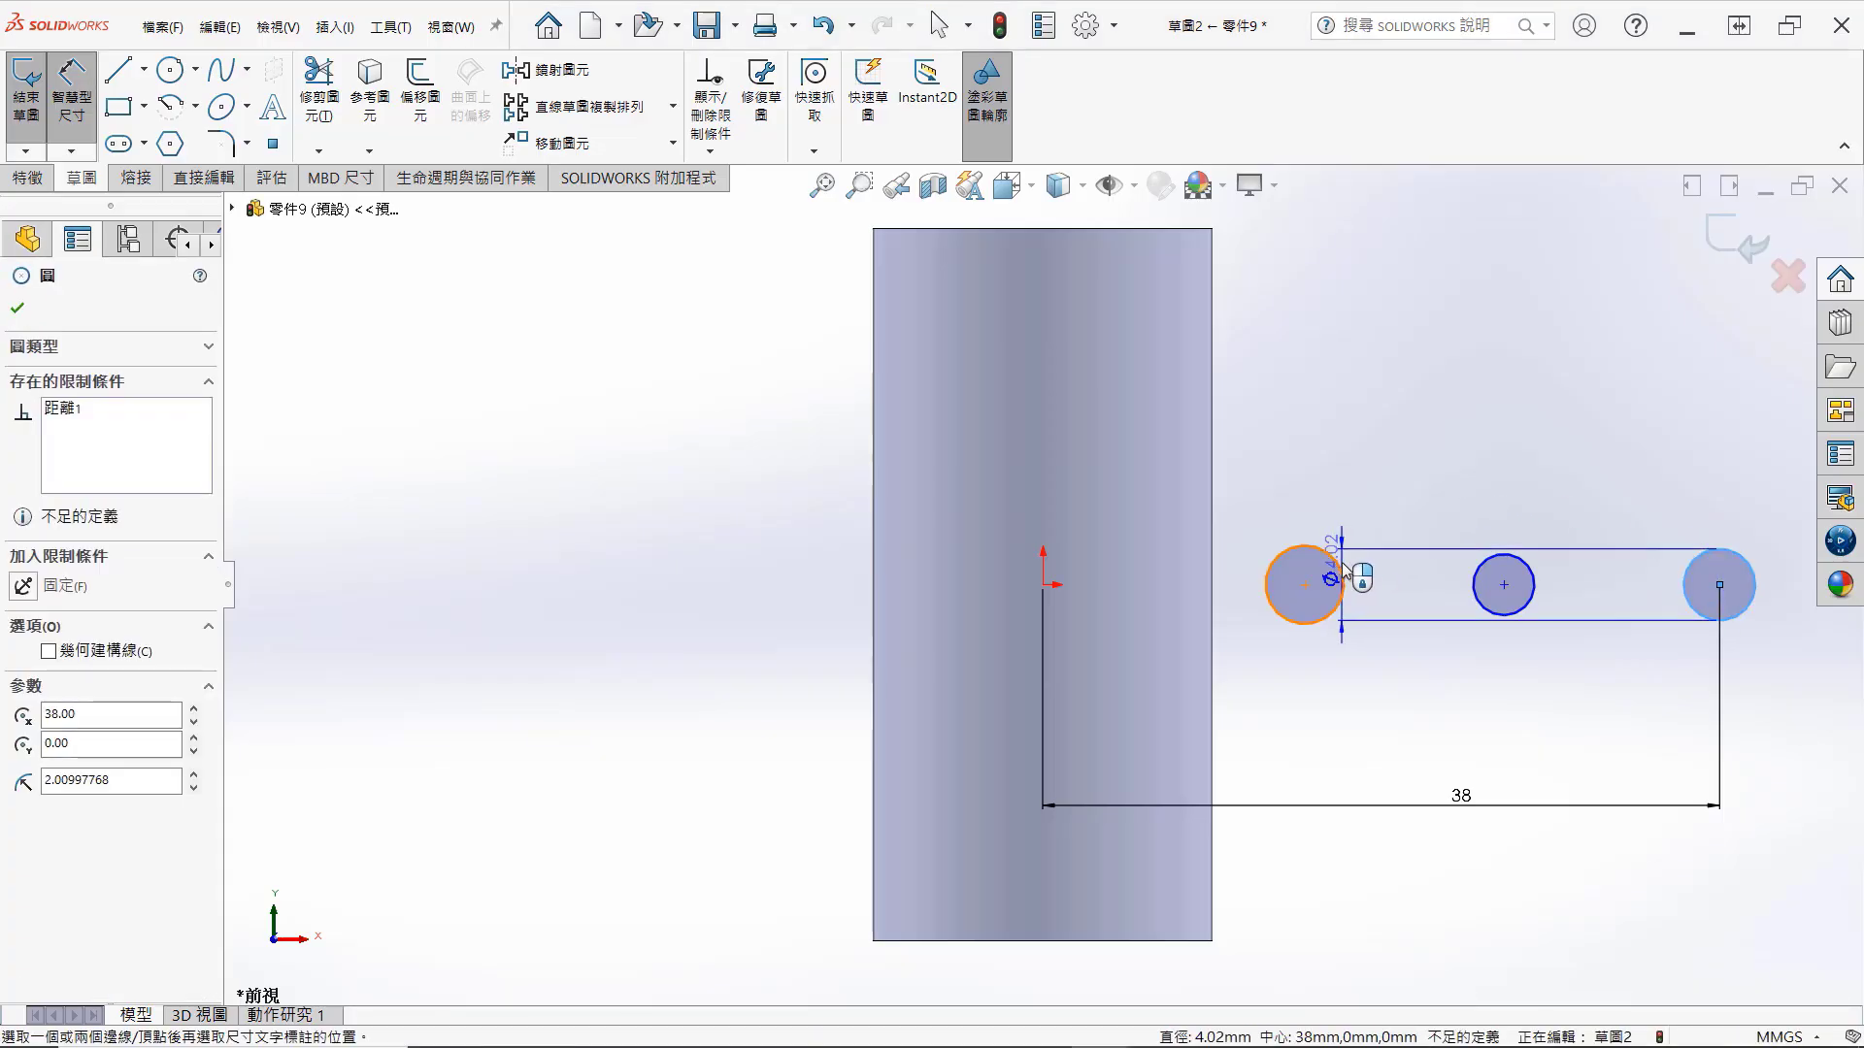
left_click(1342, 575)
left_click(1503, 730)
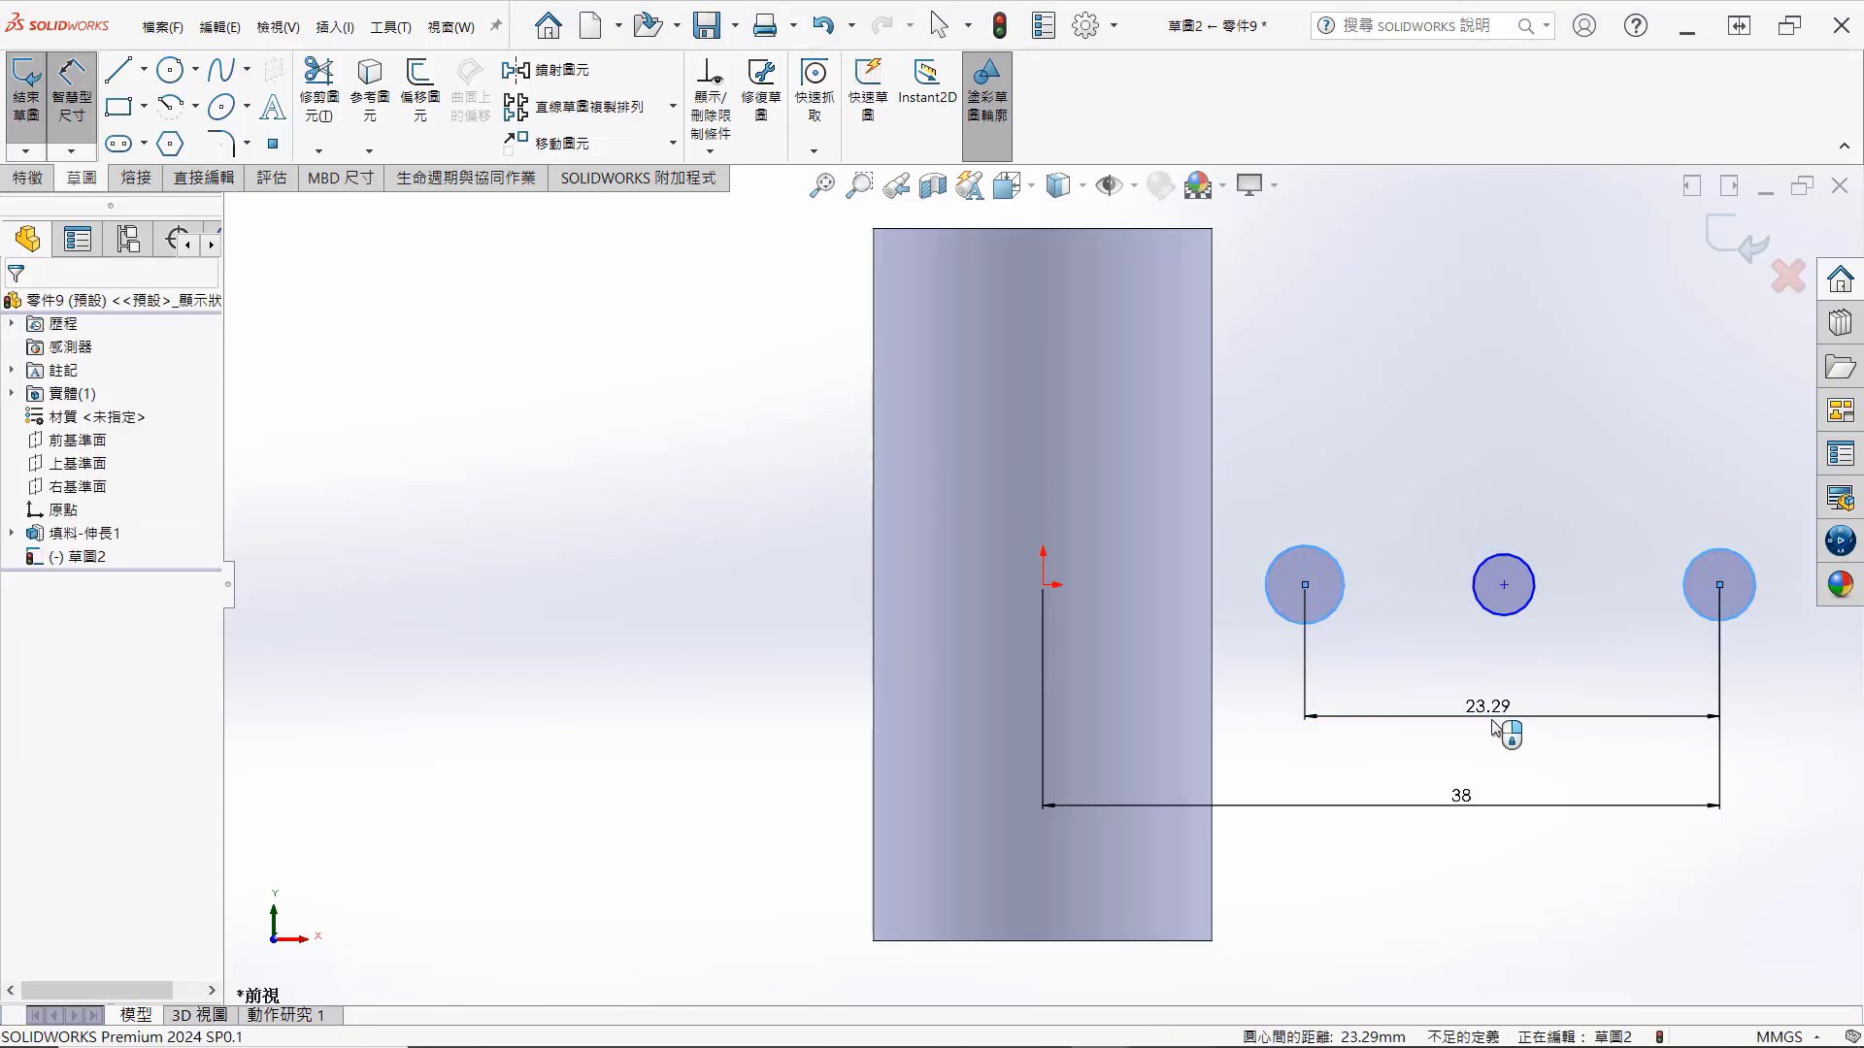
left_click(1492, 728)
type("24")
key("Return")
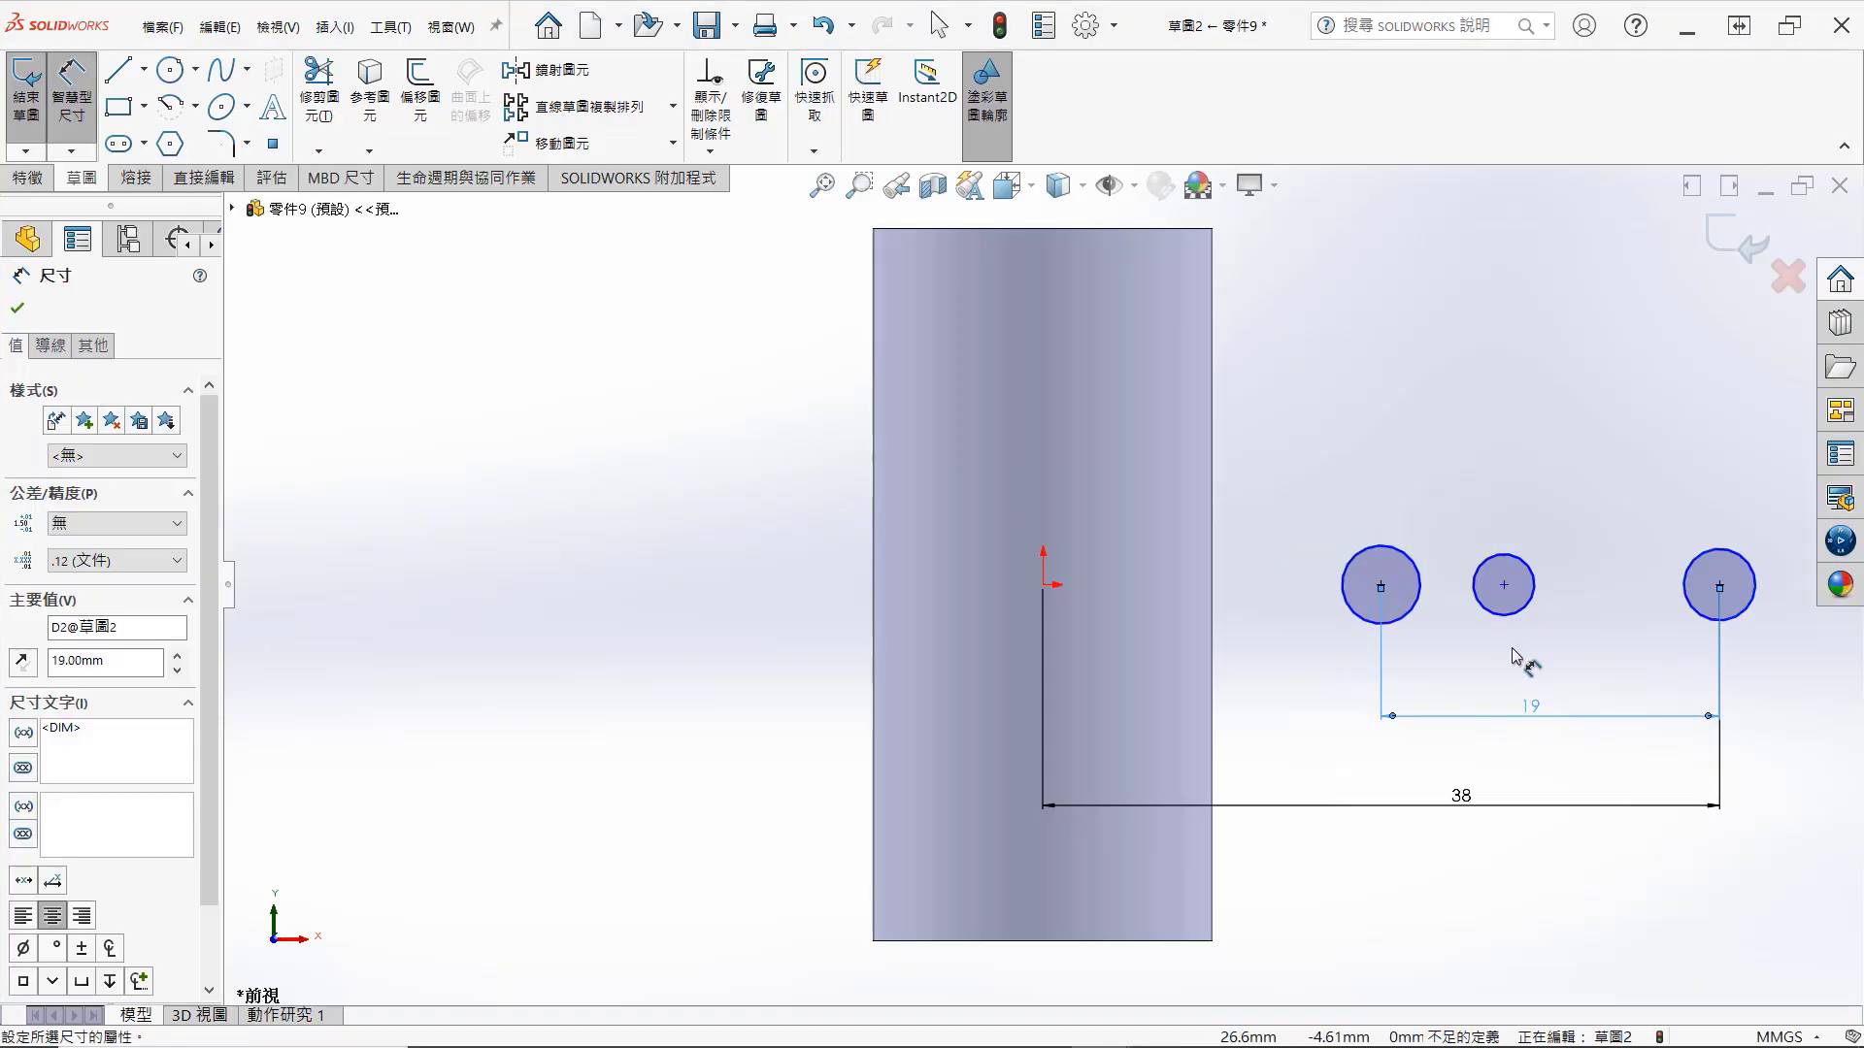
Step: Dimension the center distance between the circle nearest the cylinder and the smallest circle as 38 mm
left_click(1474, 582)
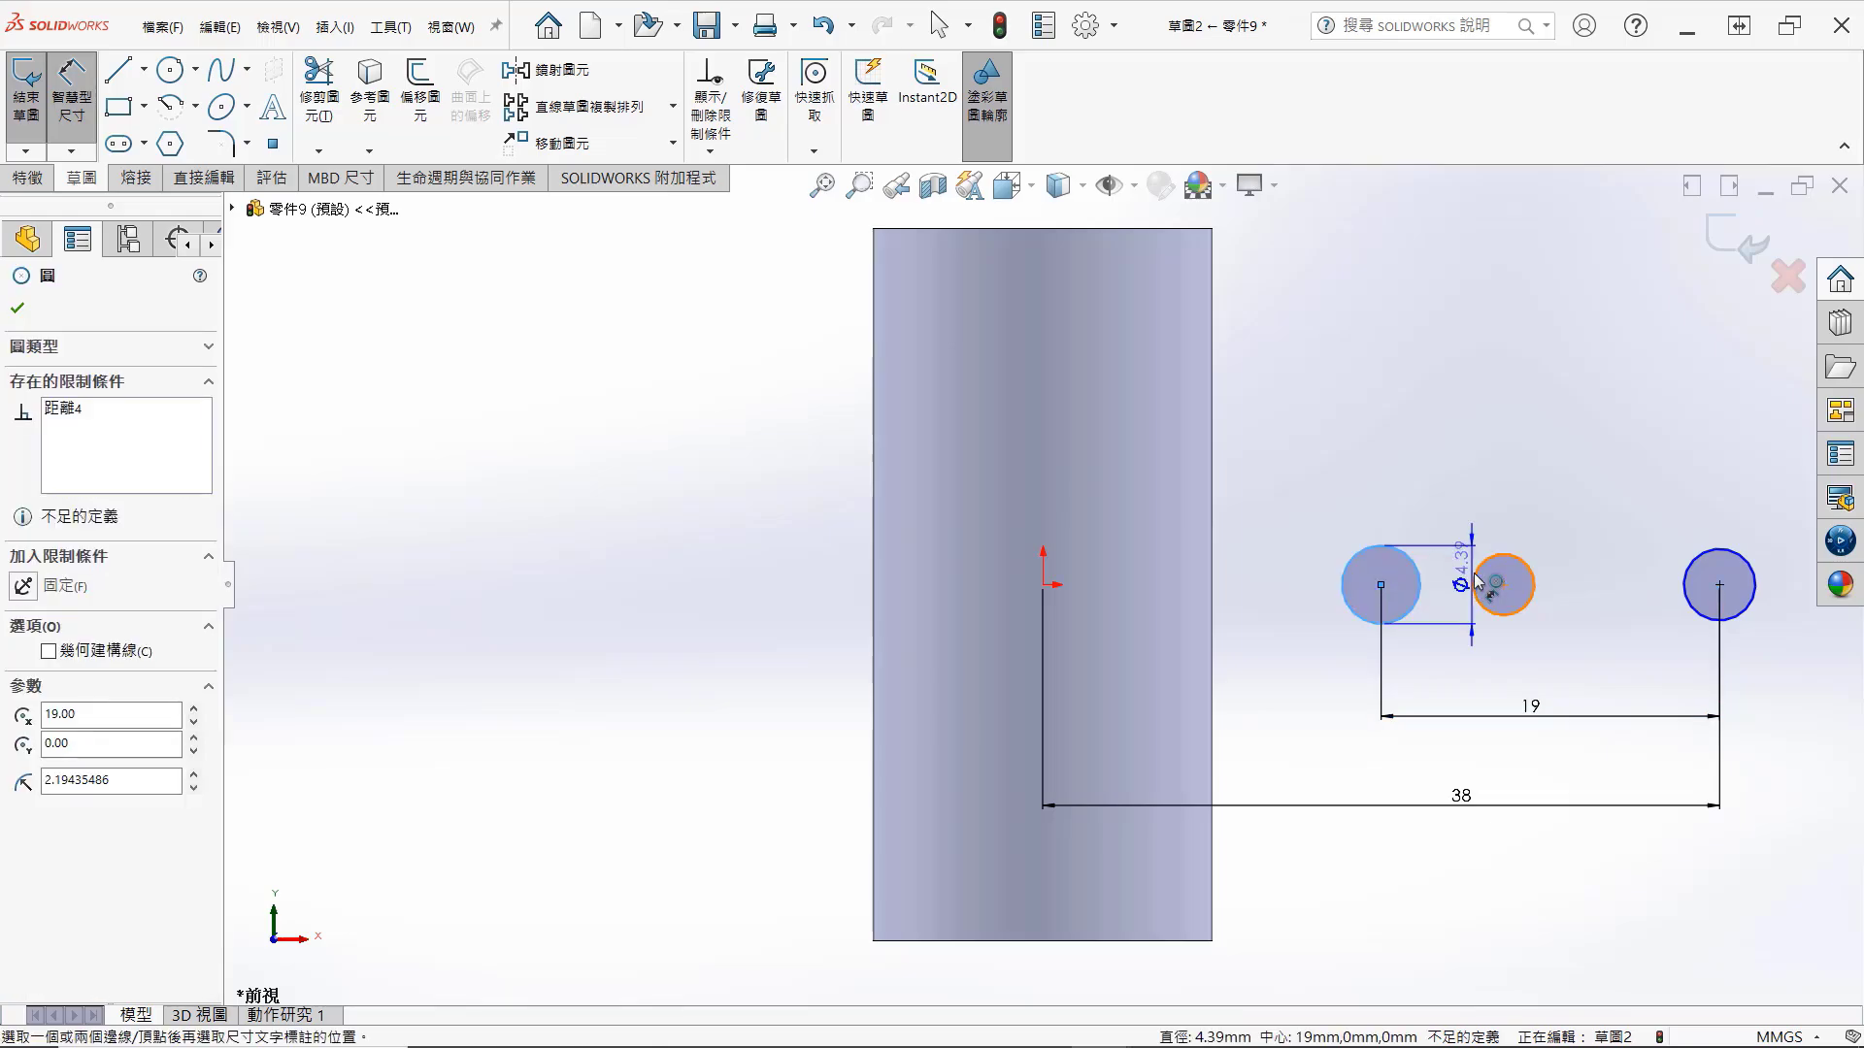
left_click(1477, 582)
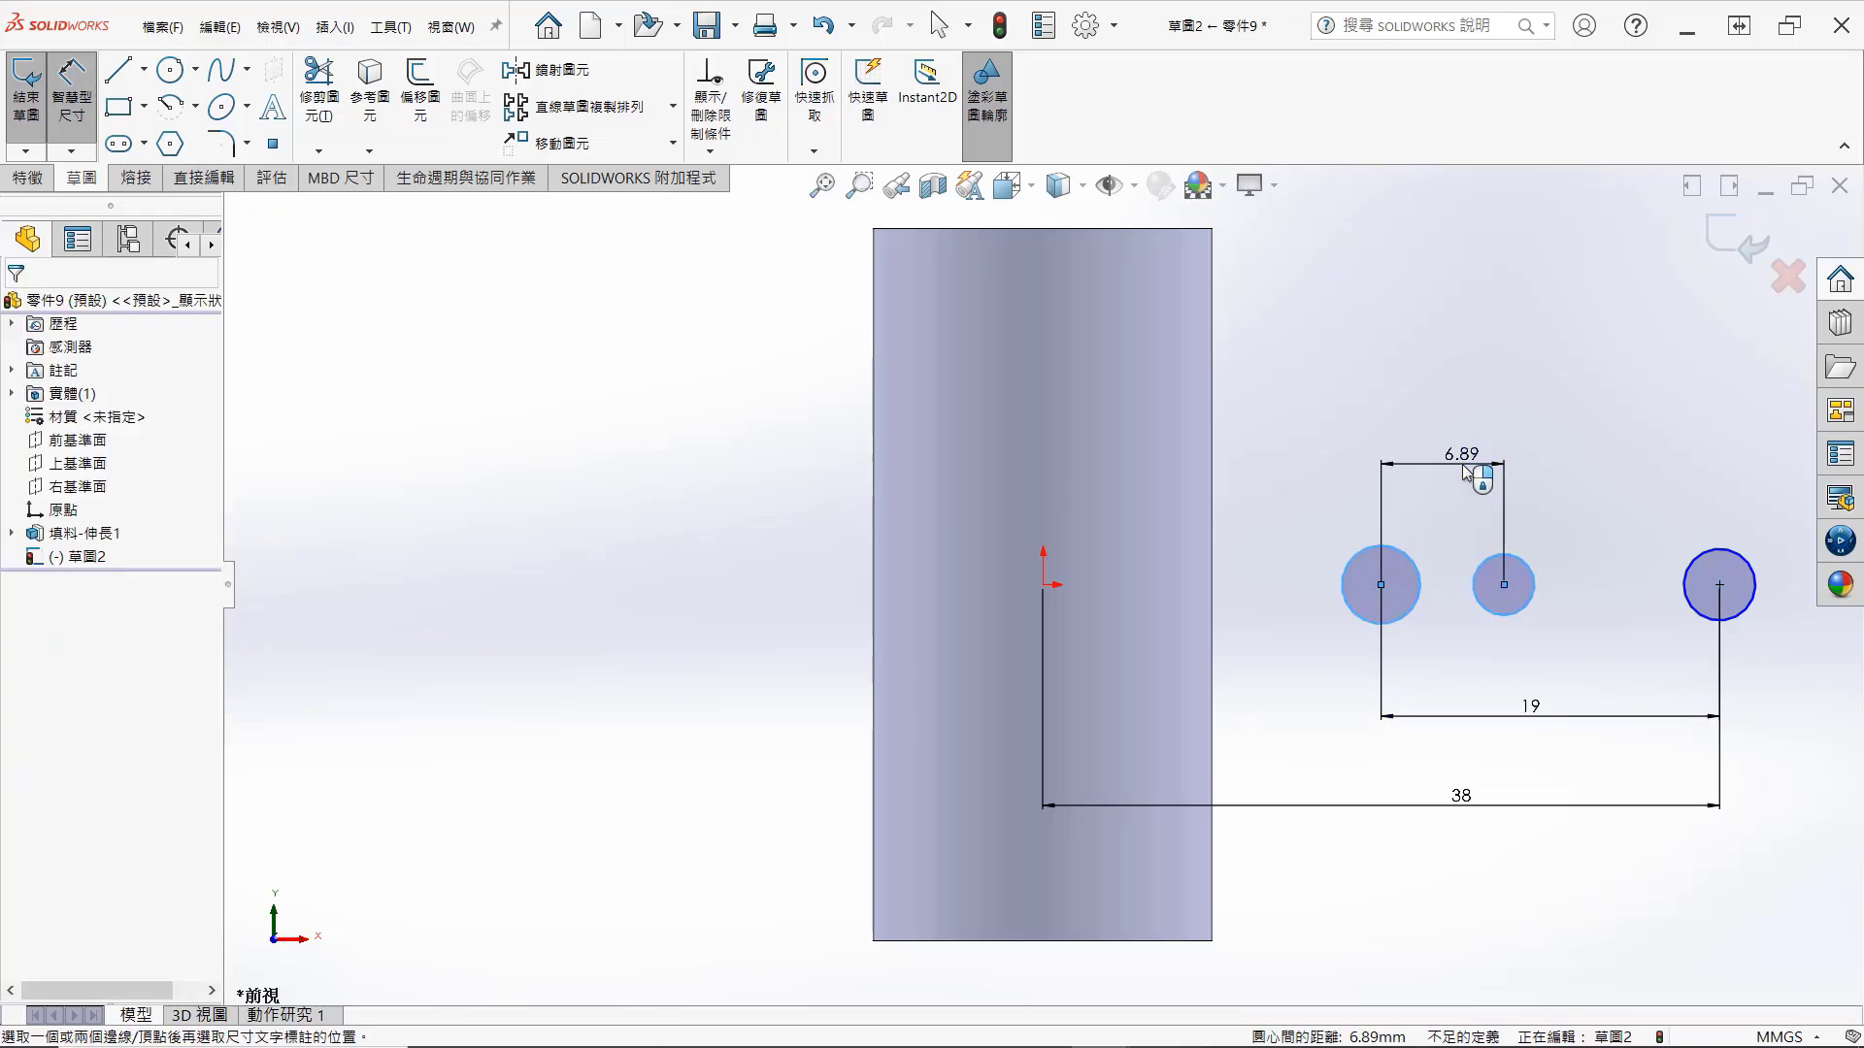
left_click(1465, 472)
type("3")
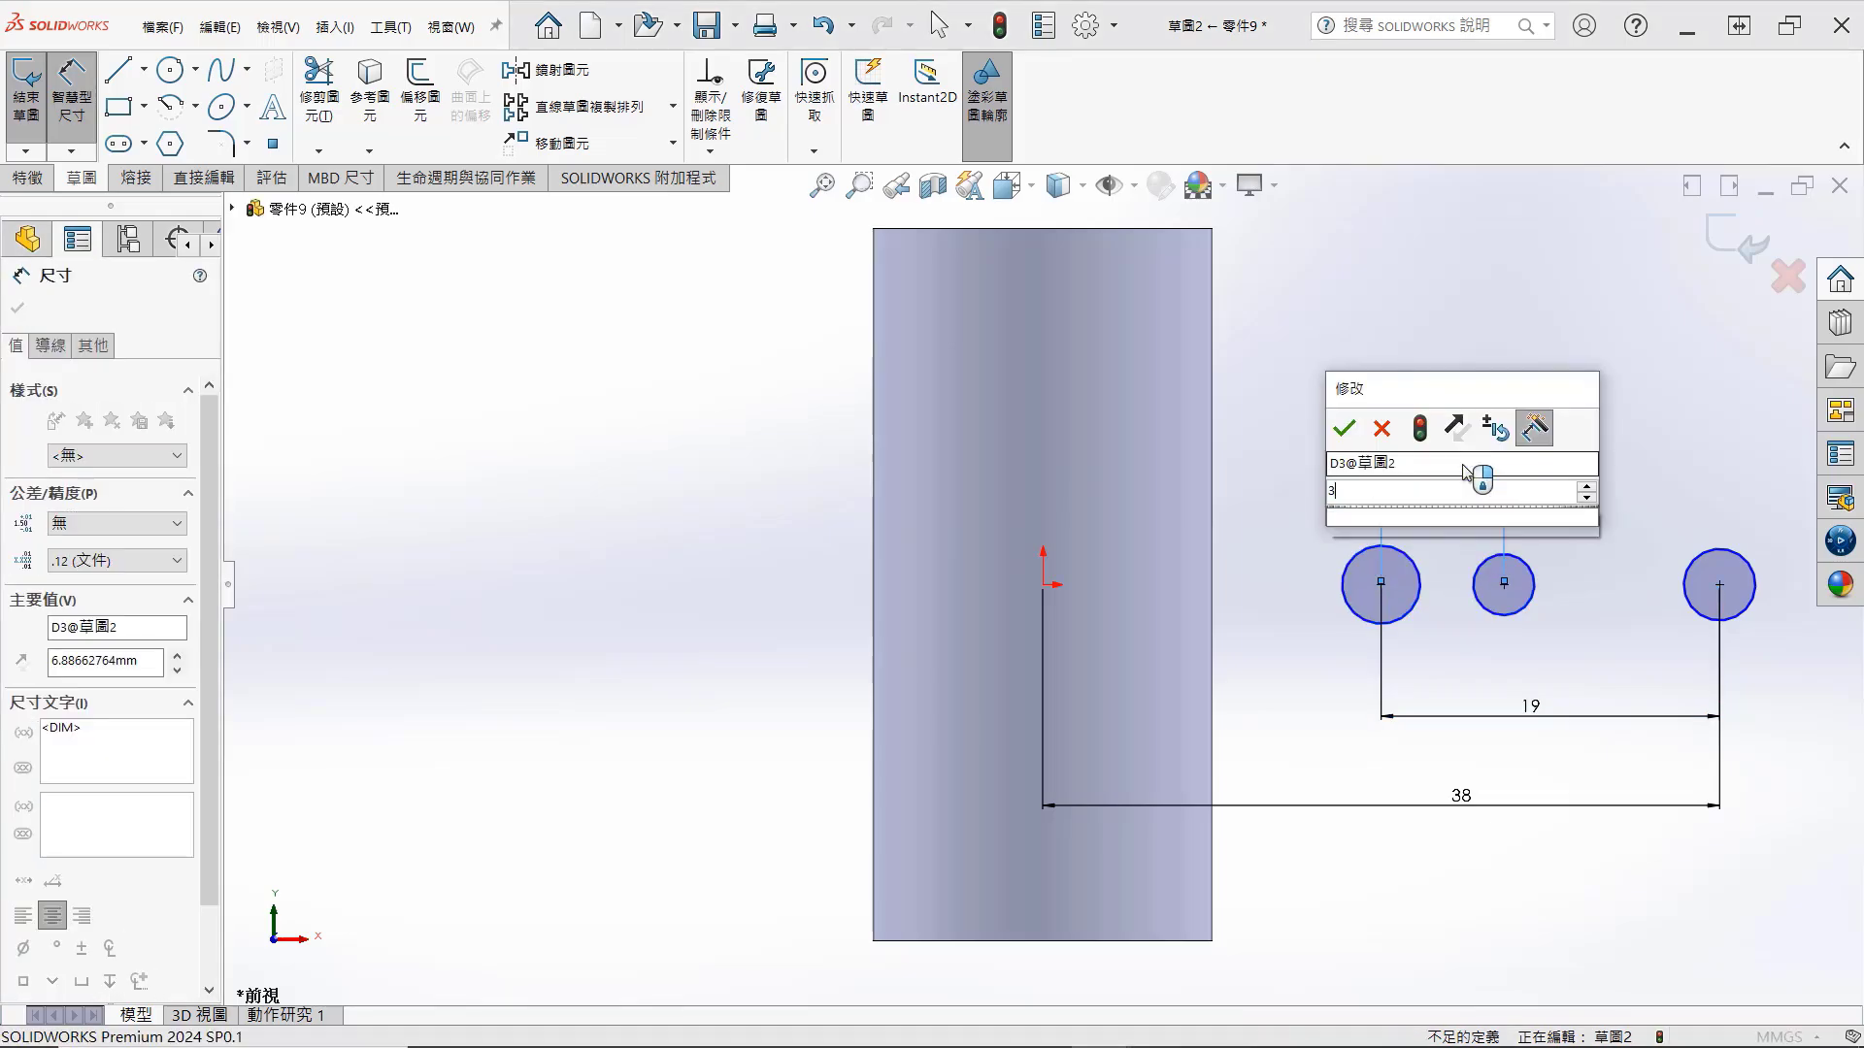
type("8")
key("Return")
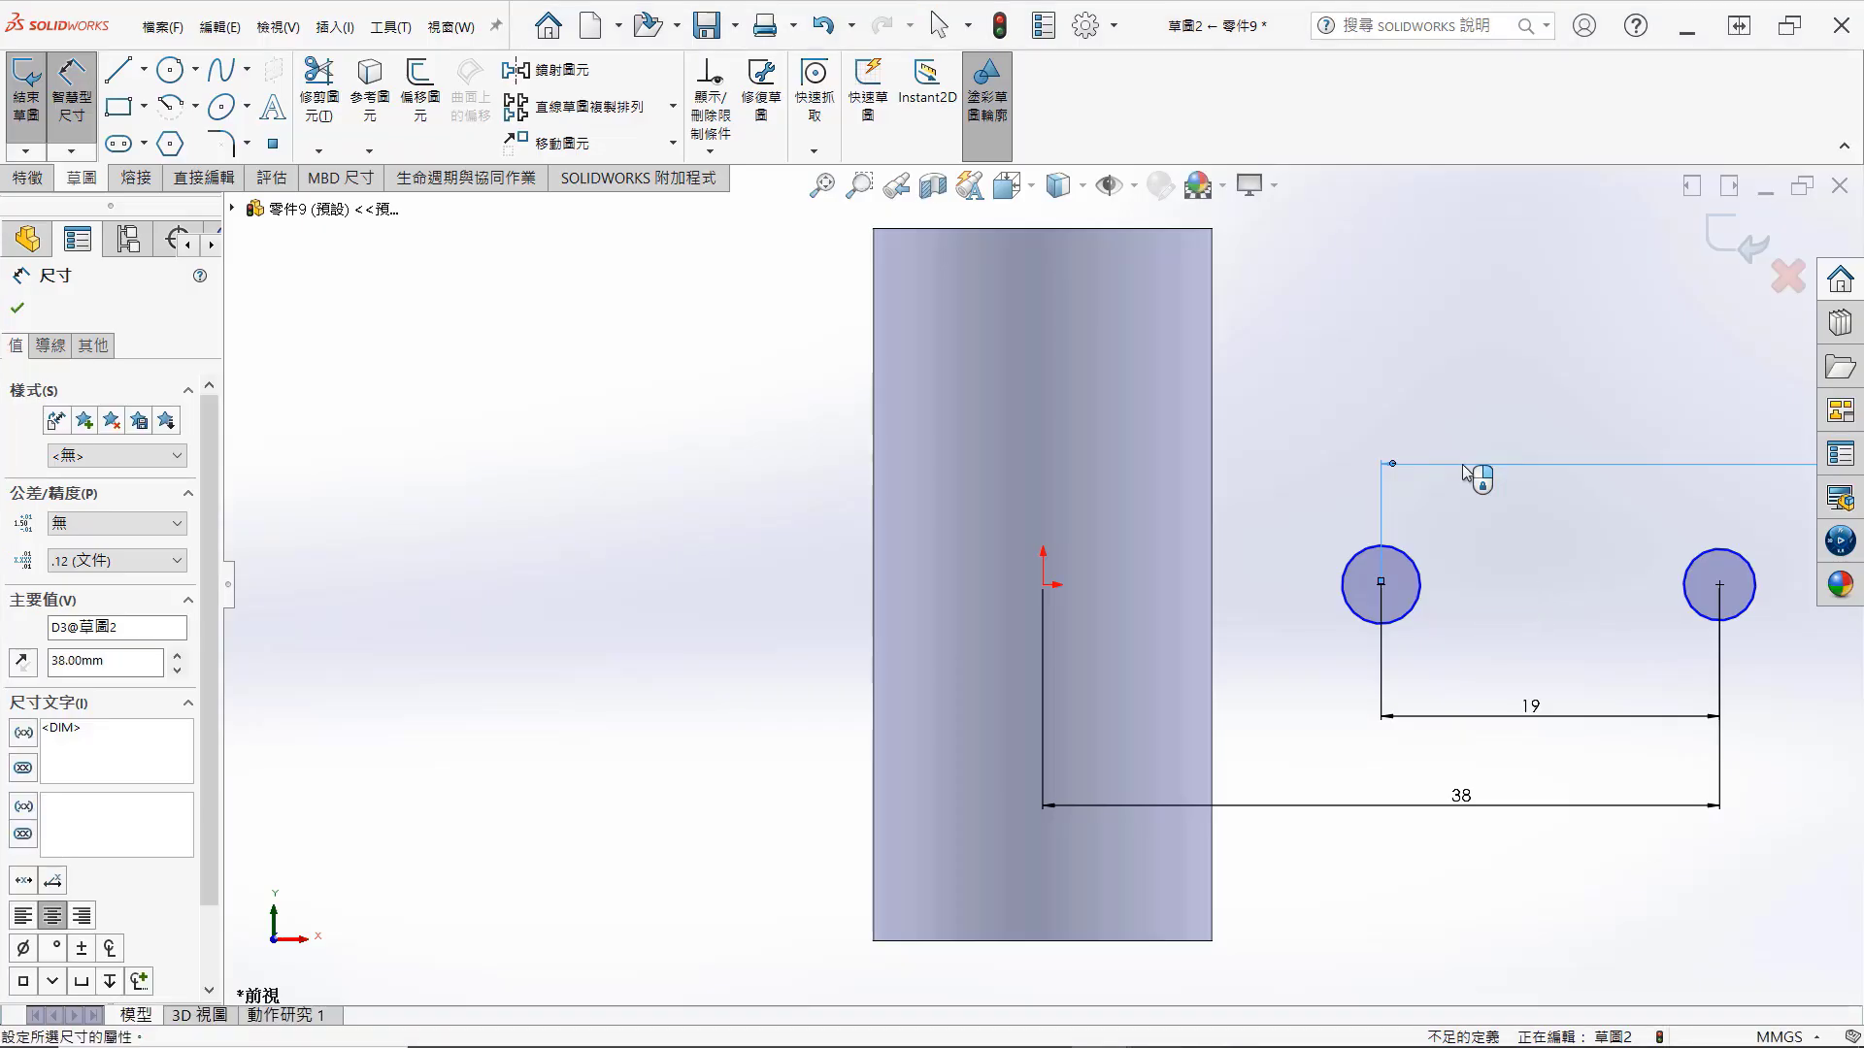
key("Escape")
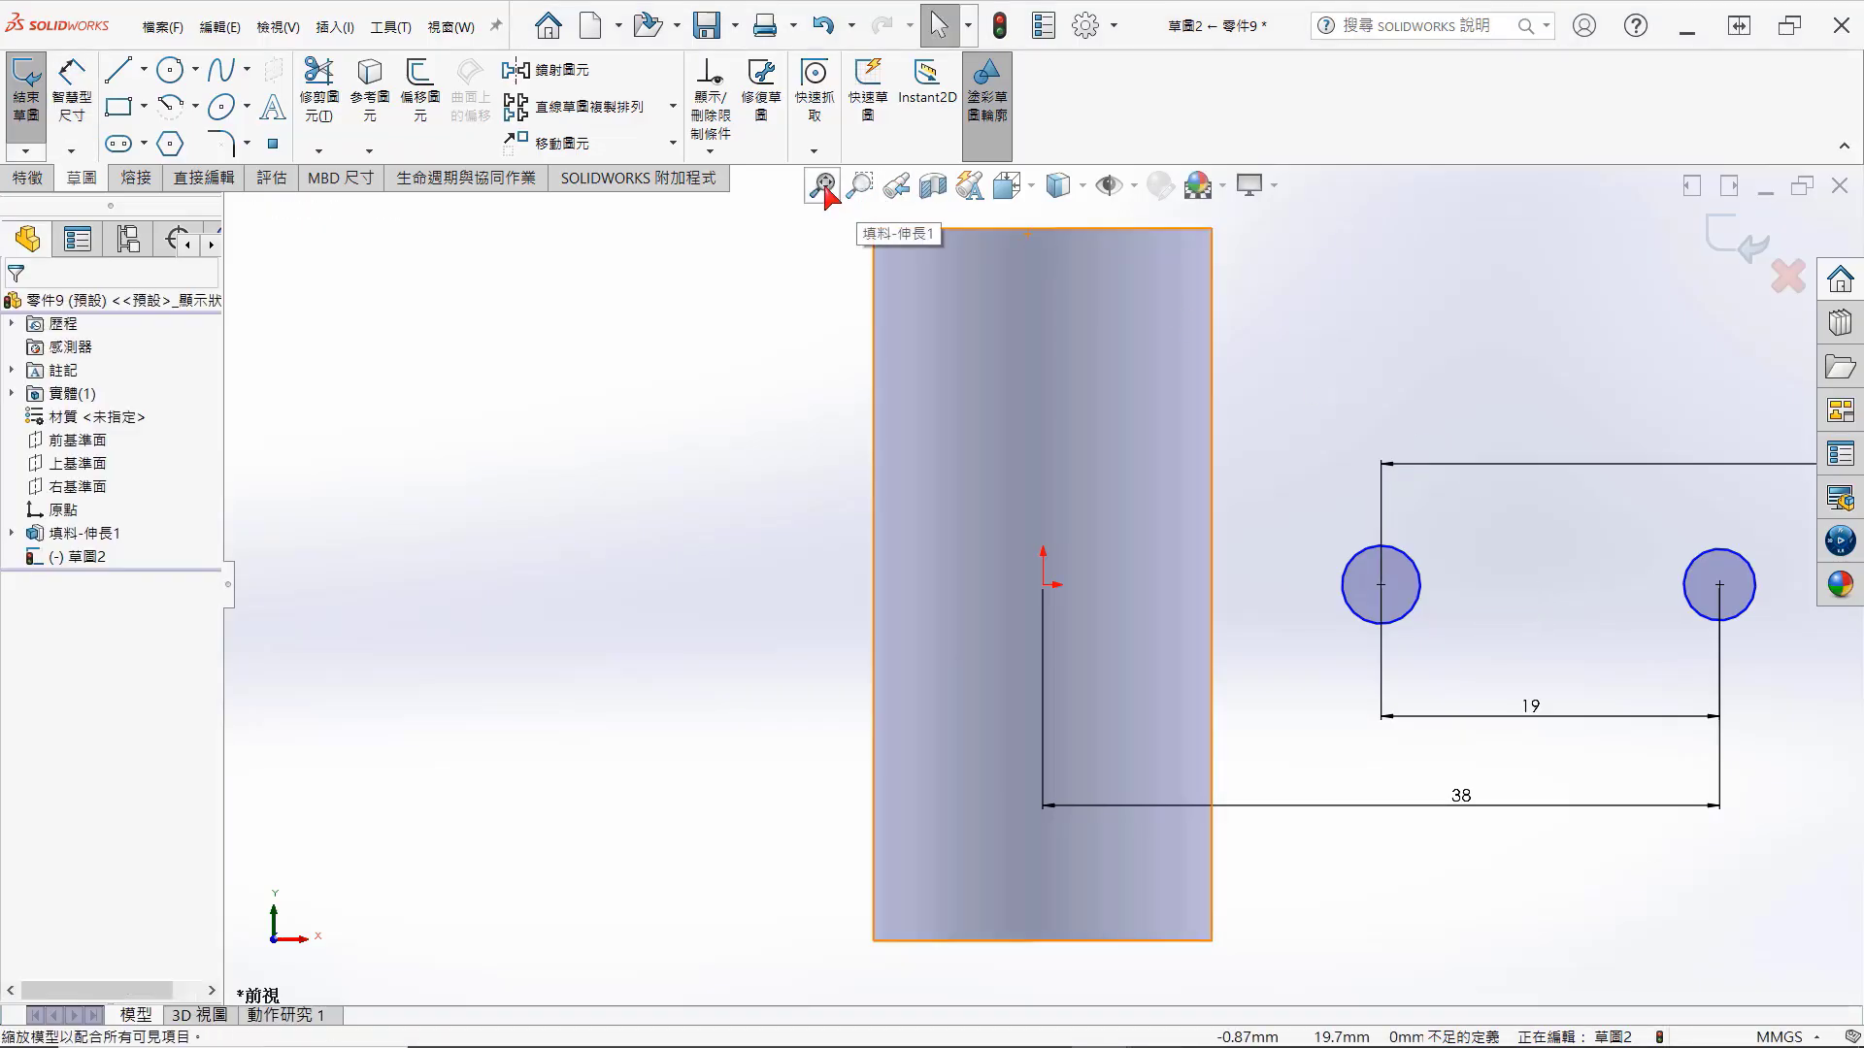
left_click(823, 190)
Step: Dimension the diameter of the circle nearest the cylinder as 25 mm
key("d")
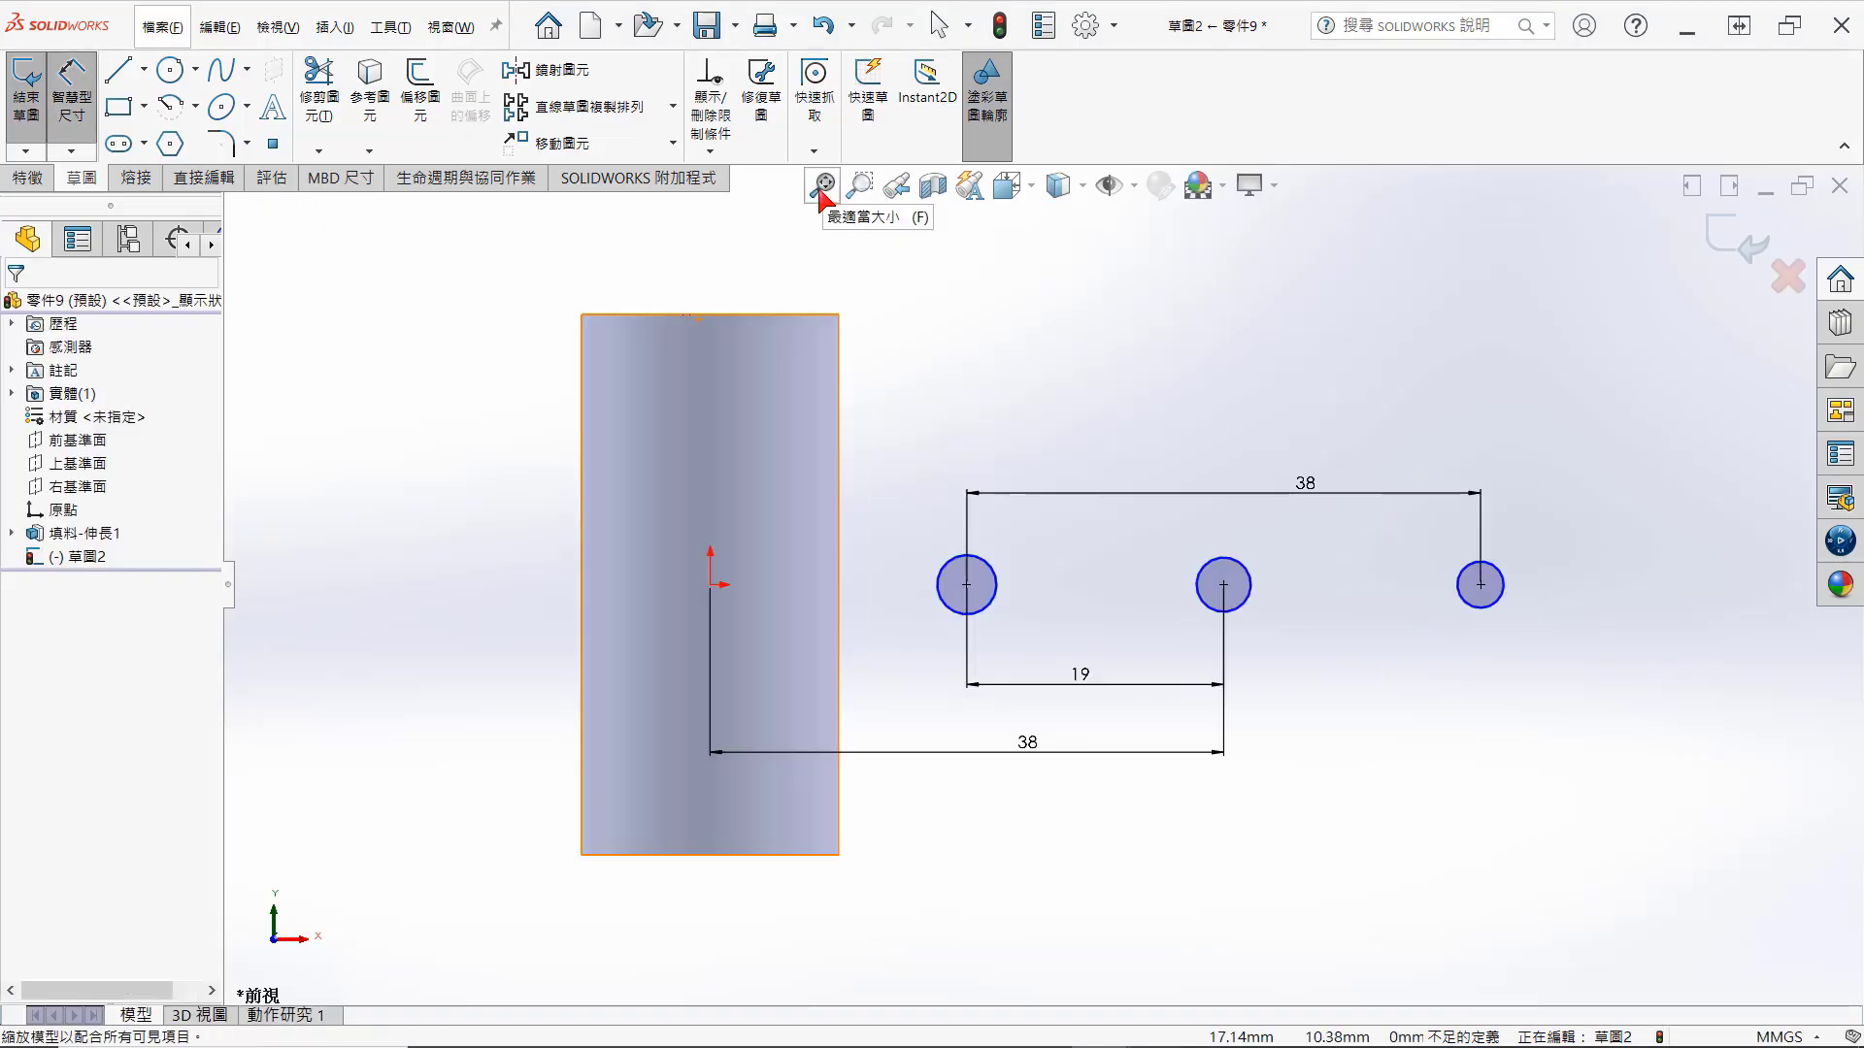
left_click(998, 583)
left_click(1087, 442)
type("25")
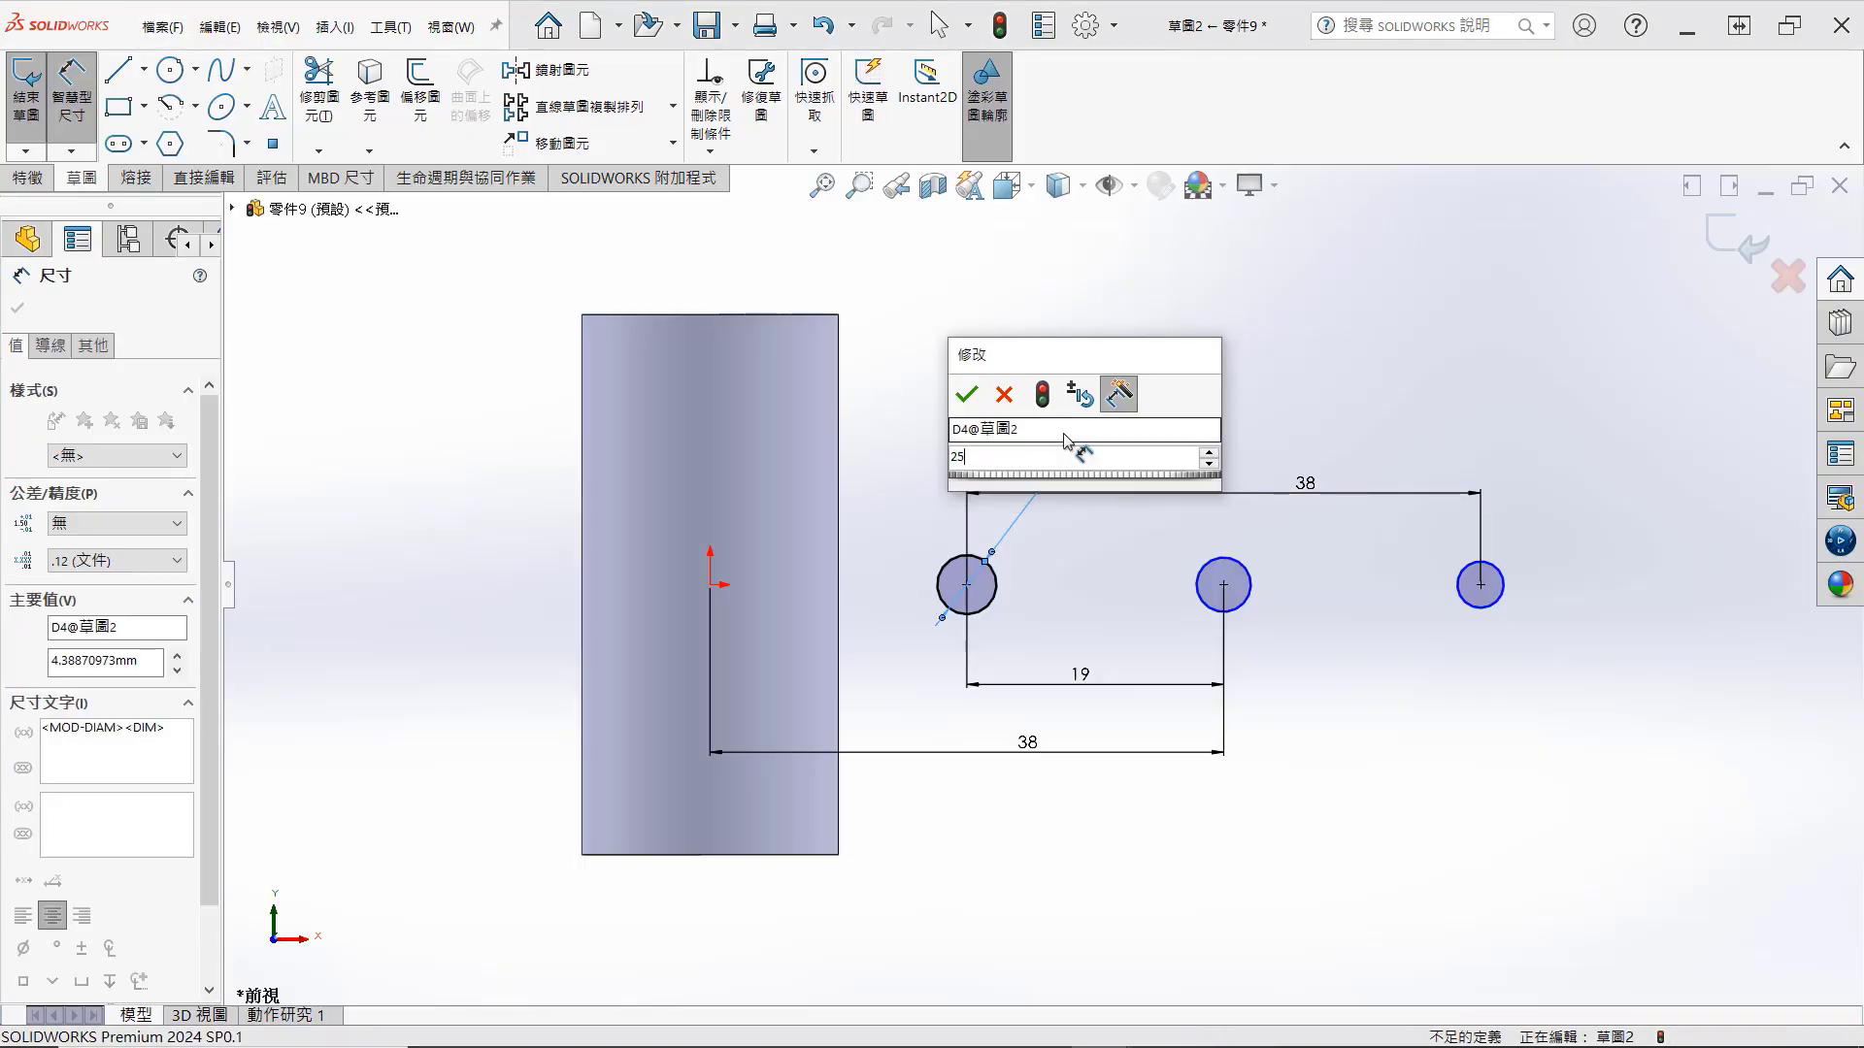
key("Escape")
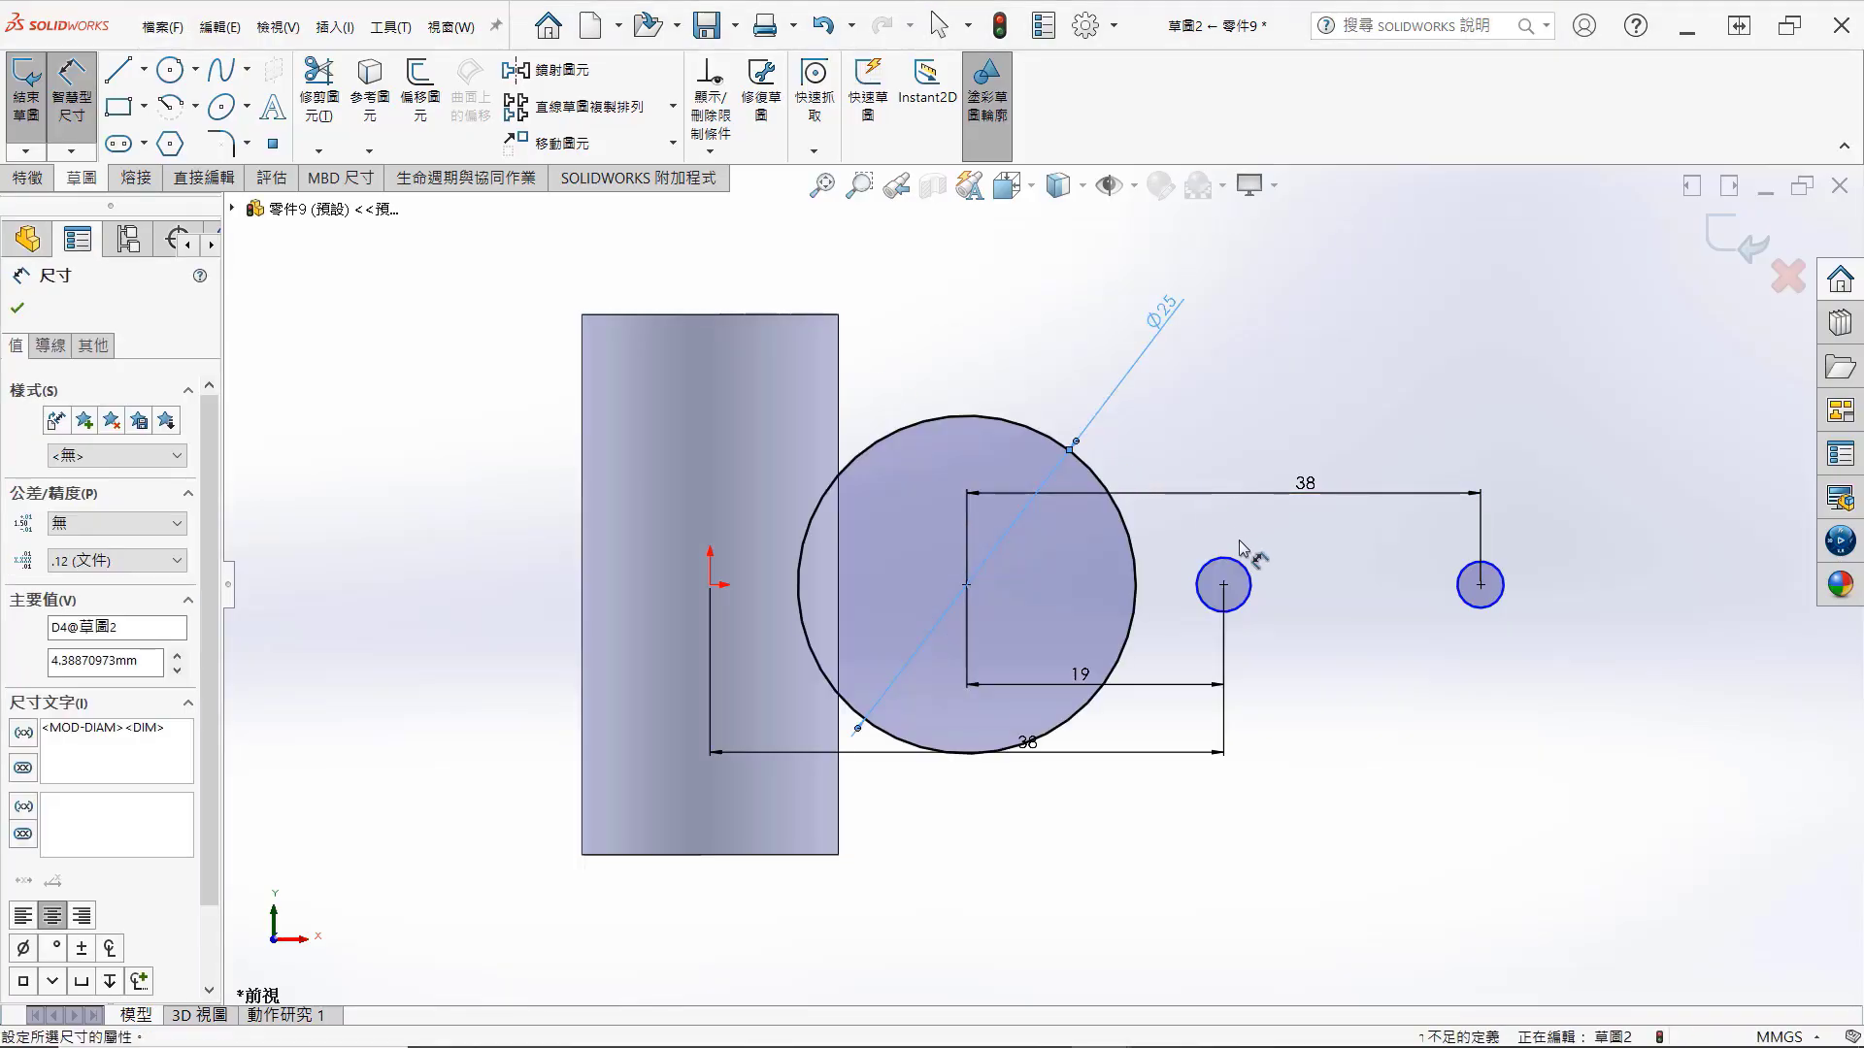
Step: Dimension the diameter of the middle circle as 22 mm and that of the outermost circle as 25 mm
left_click(1240, 565)
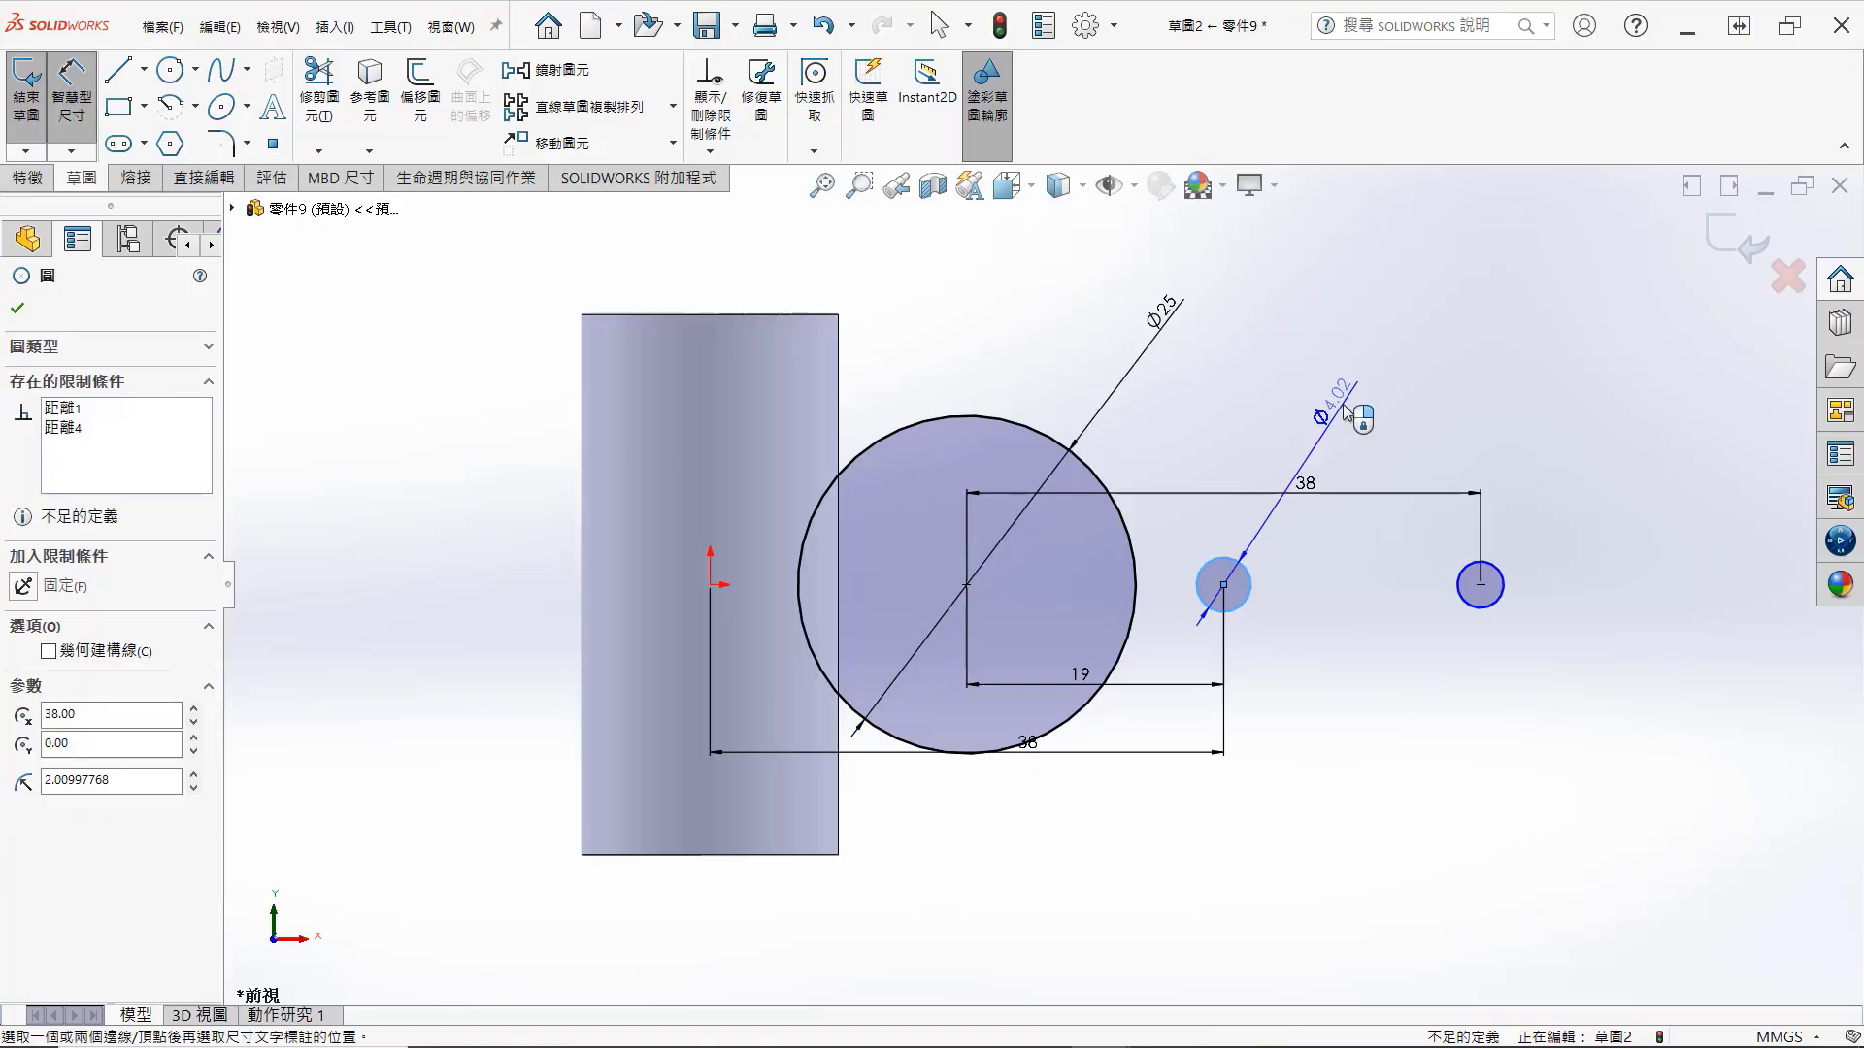
left_click(1345, 409)
key("Escape")
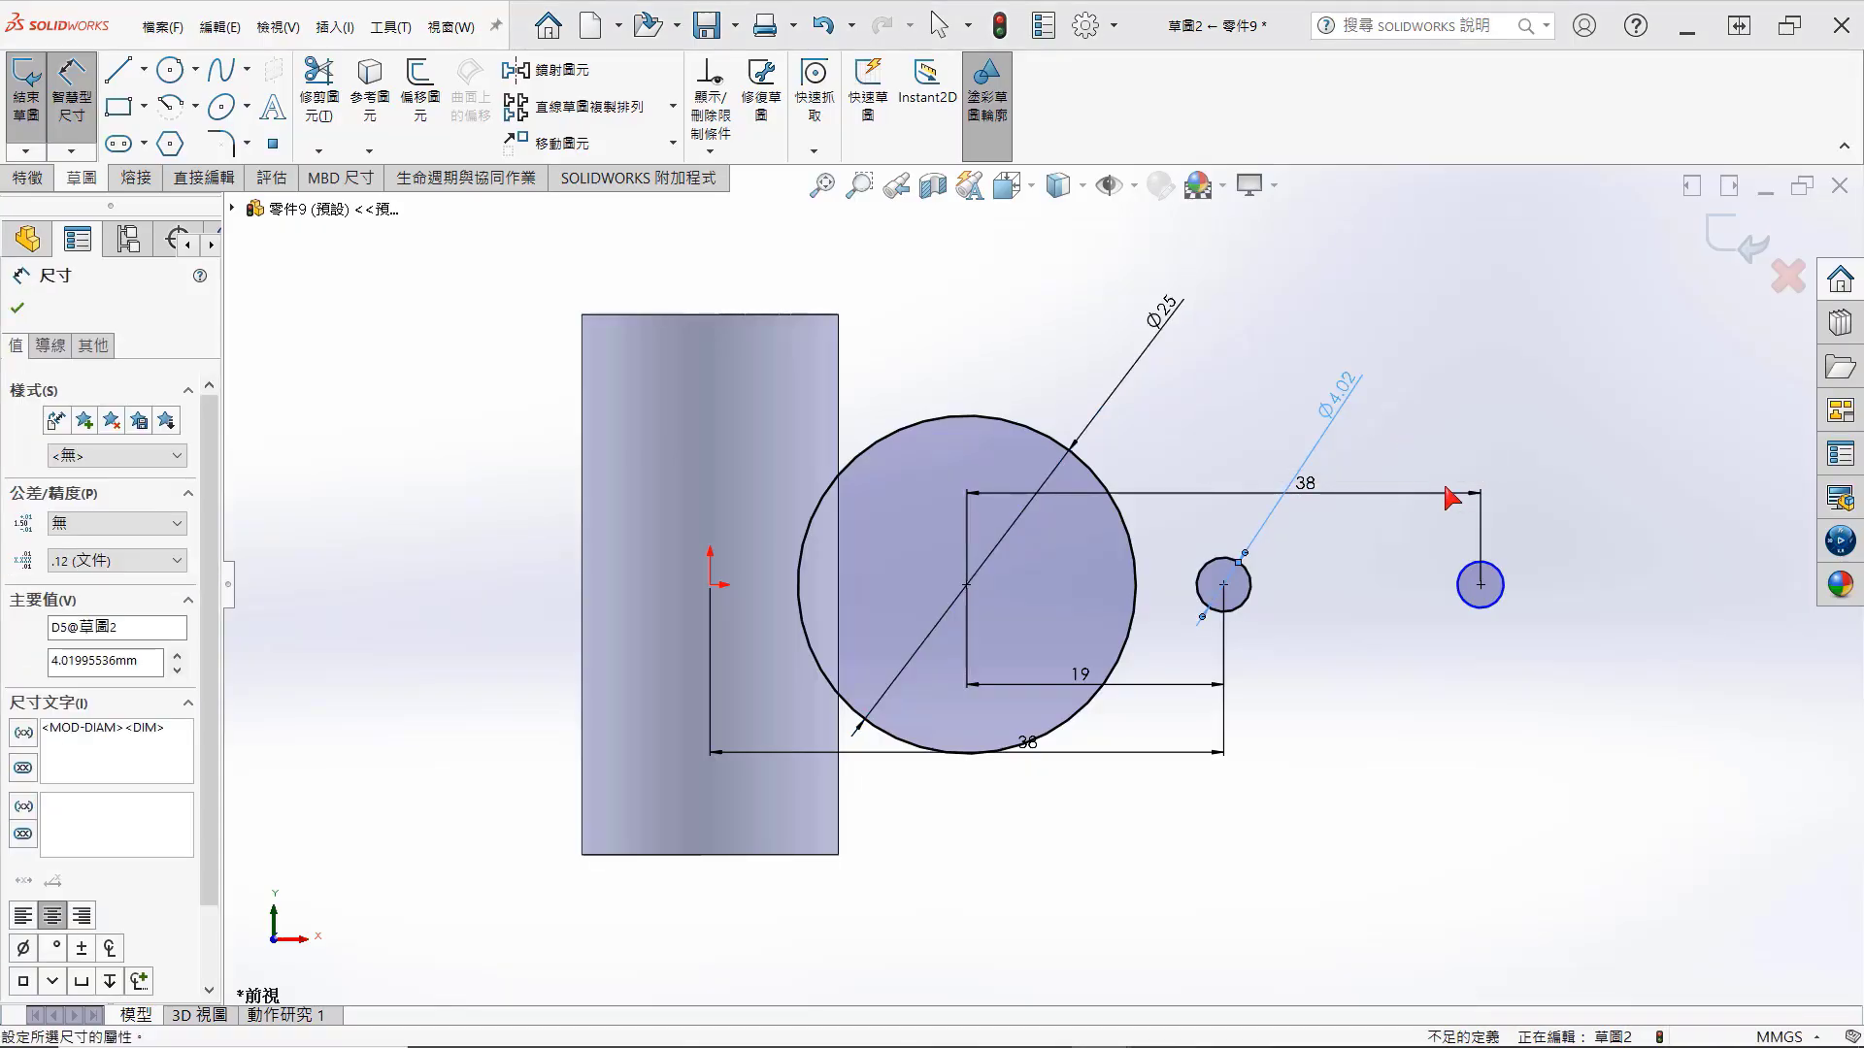
left_click(1496, 571)
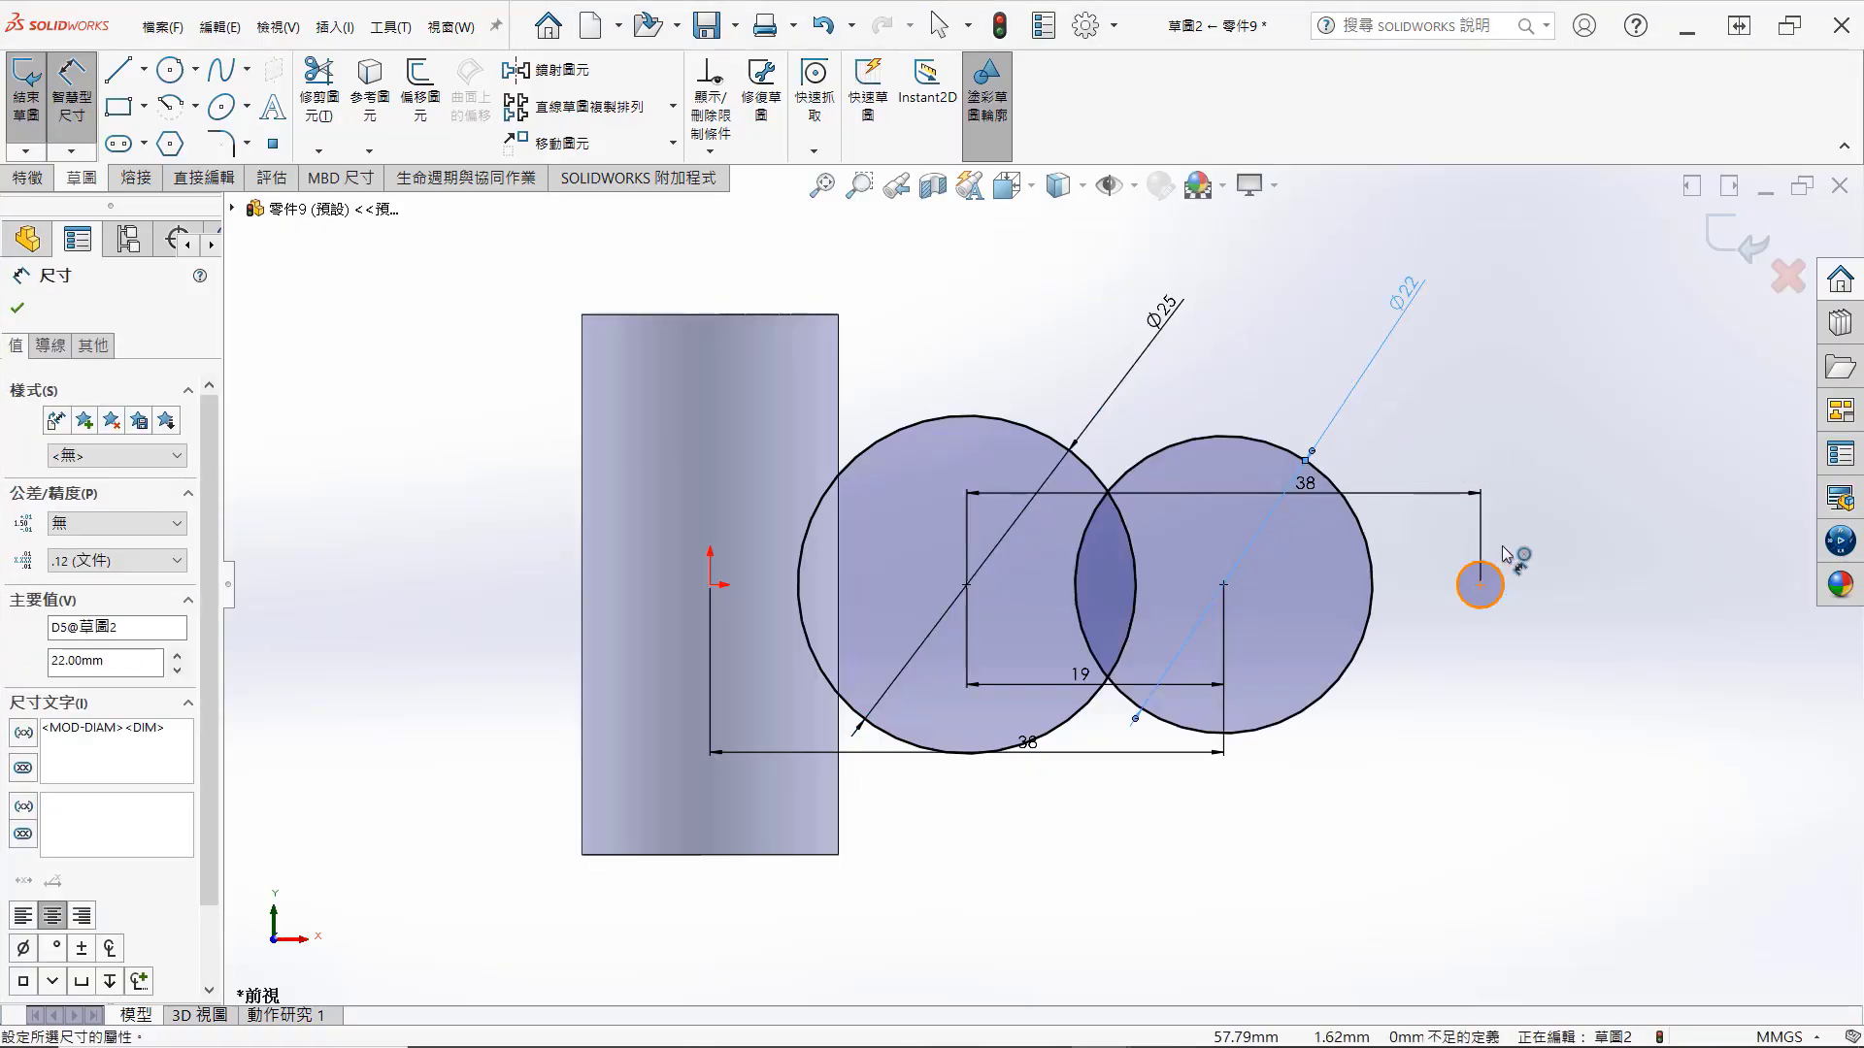
left_click(1614, 412)
key("Escape")
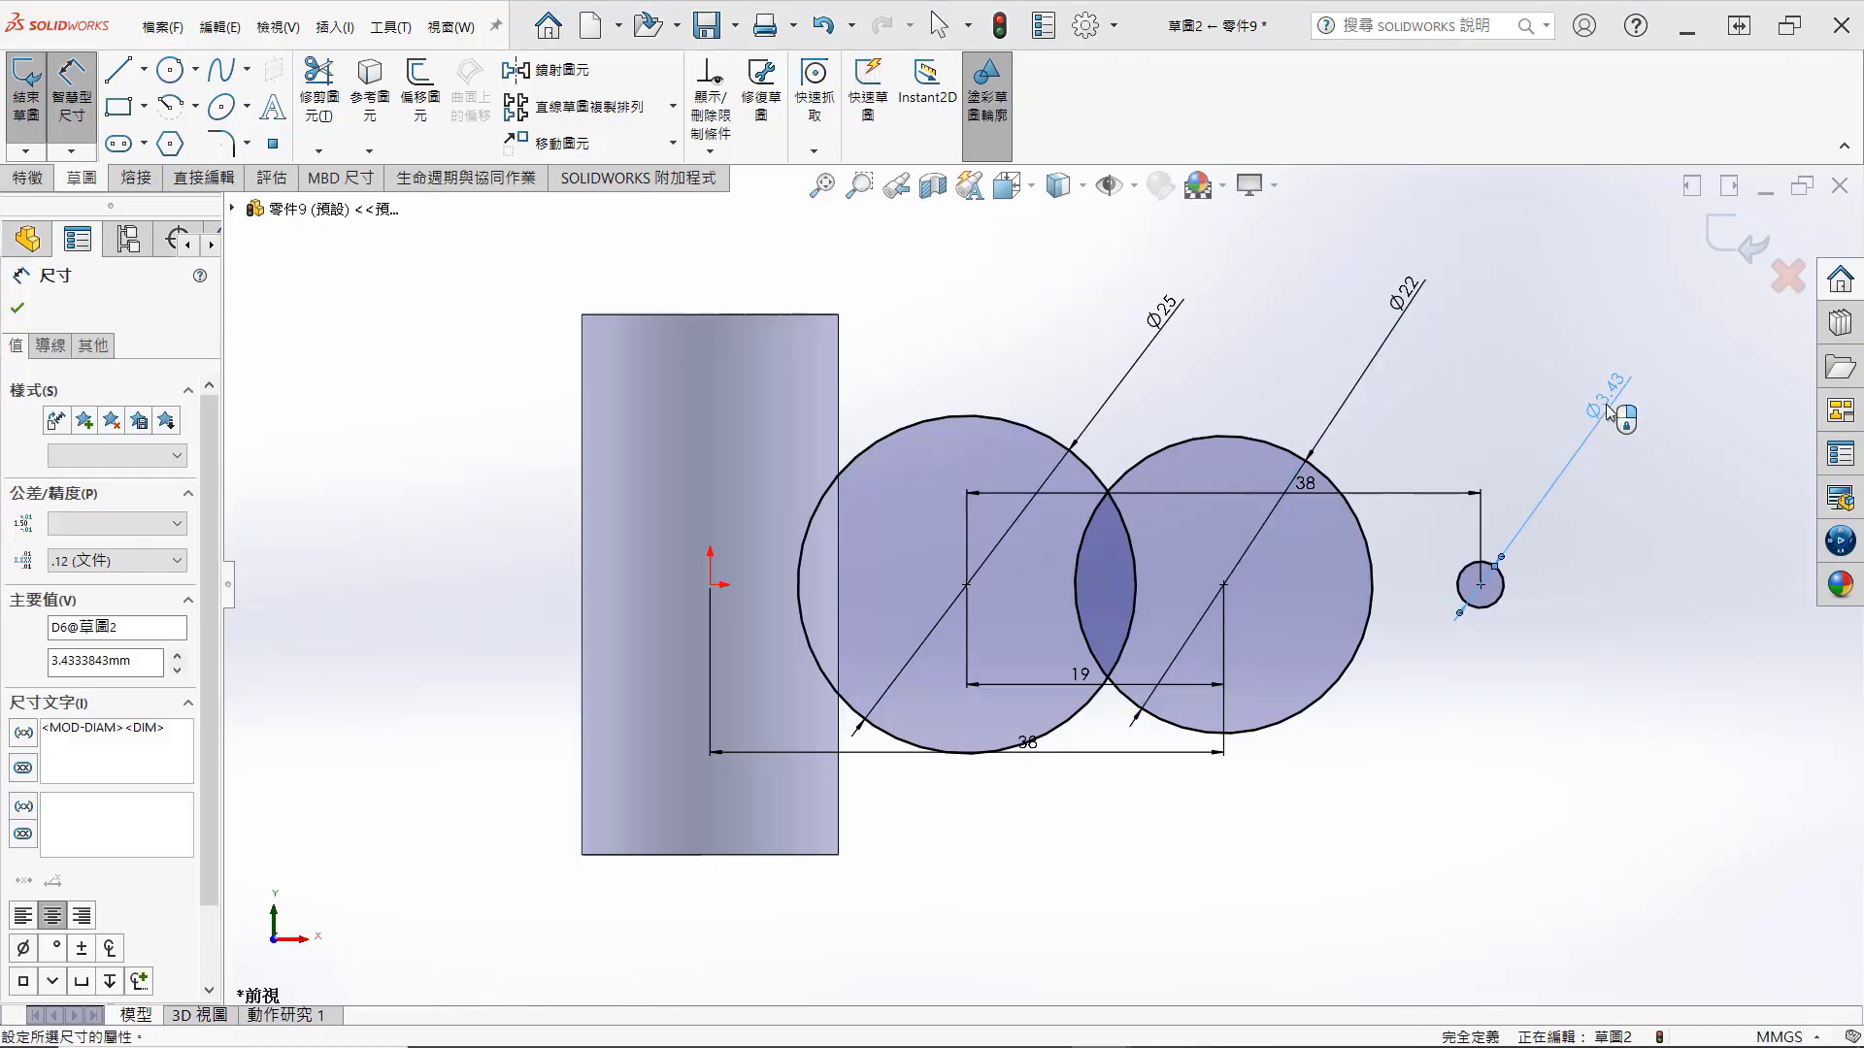
key("Escape")
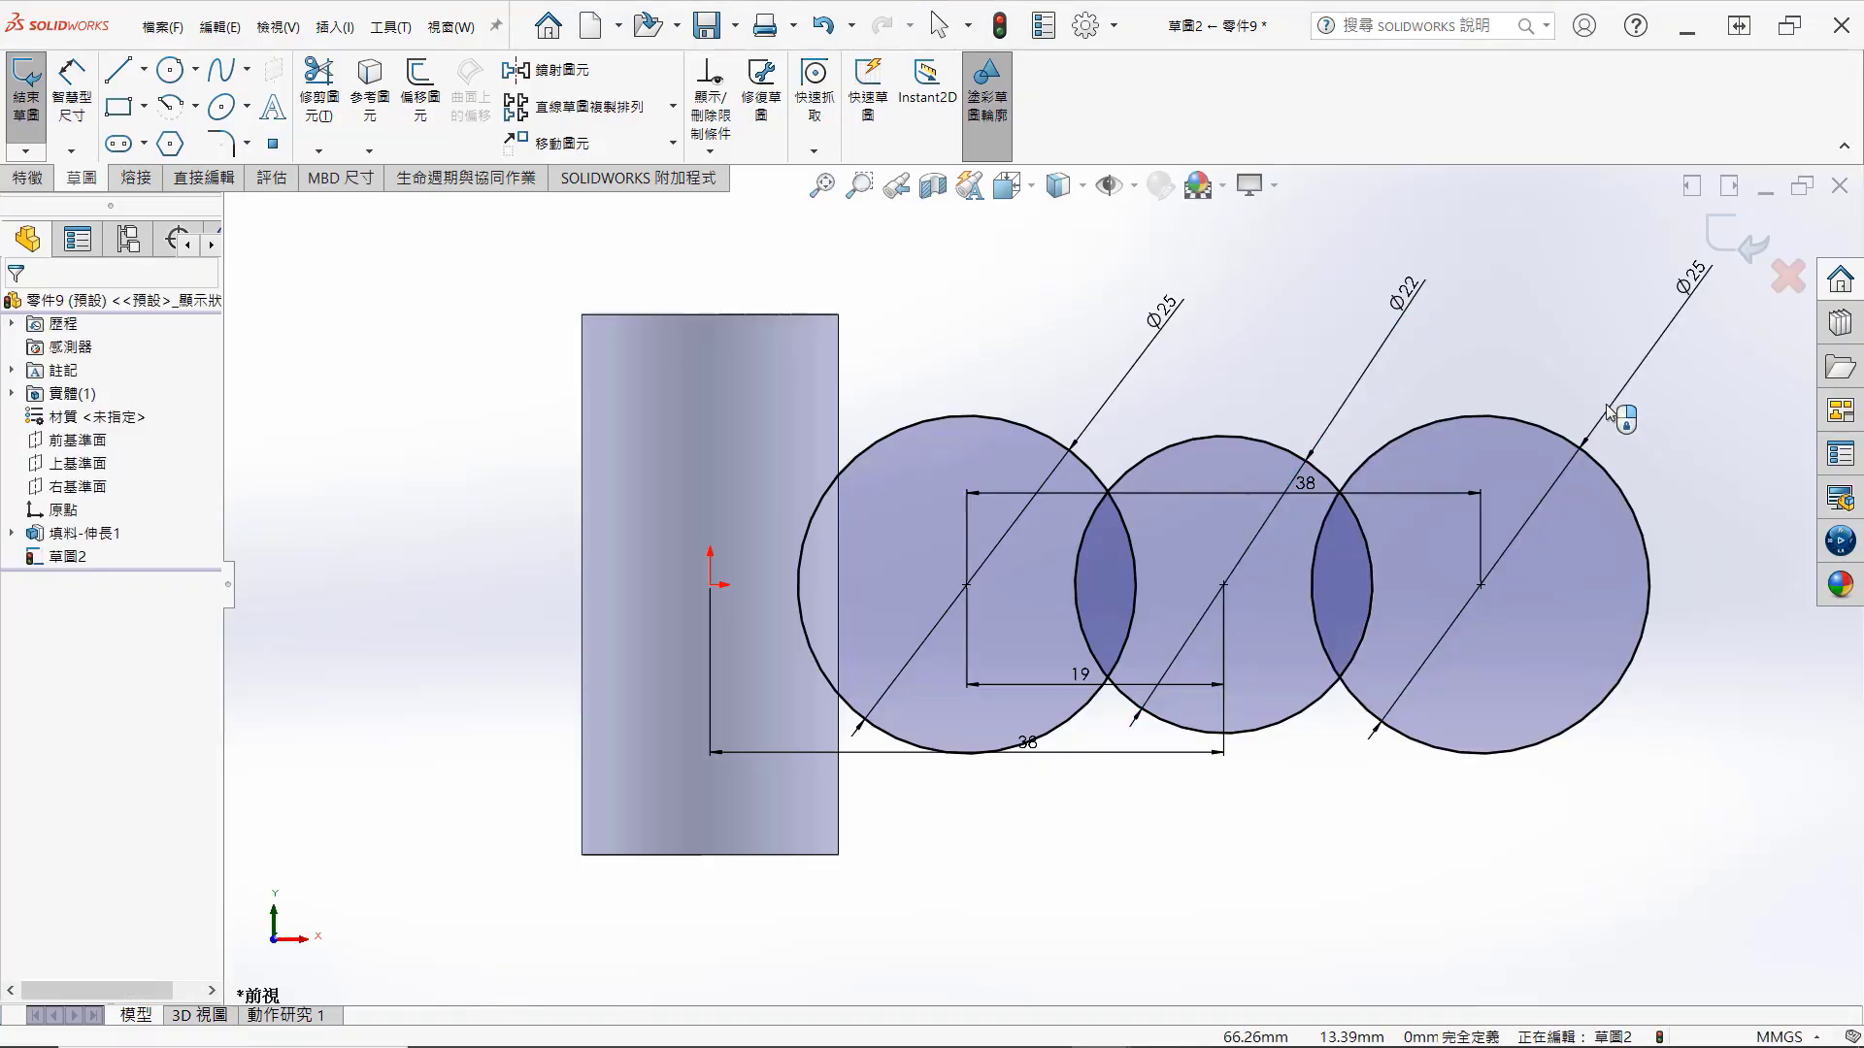
Step: Trim the overlapping arcs inside the three circles to leave one continuous outline, and exit the sketch
key("s")
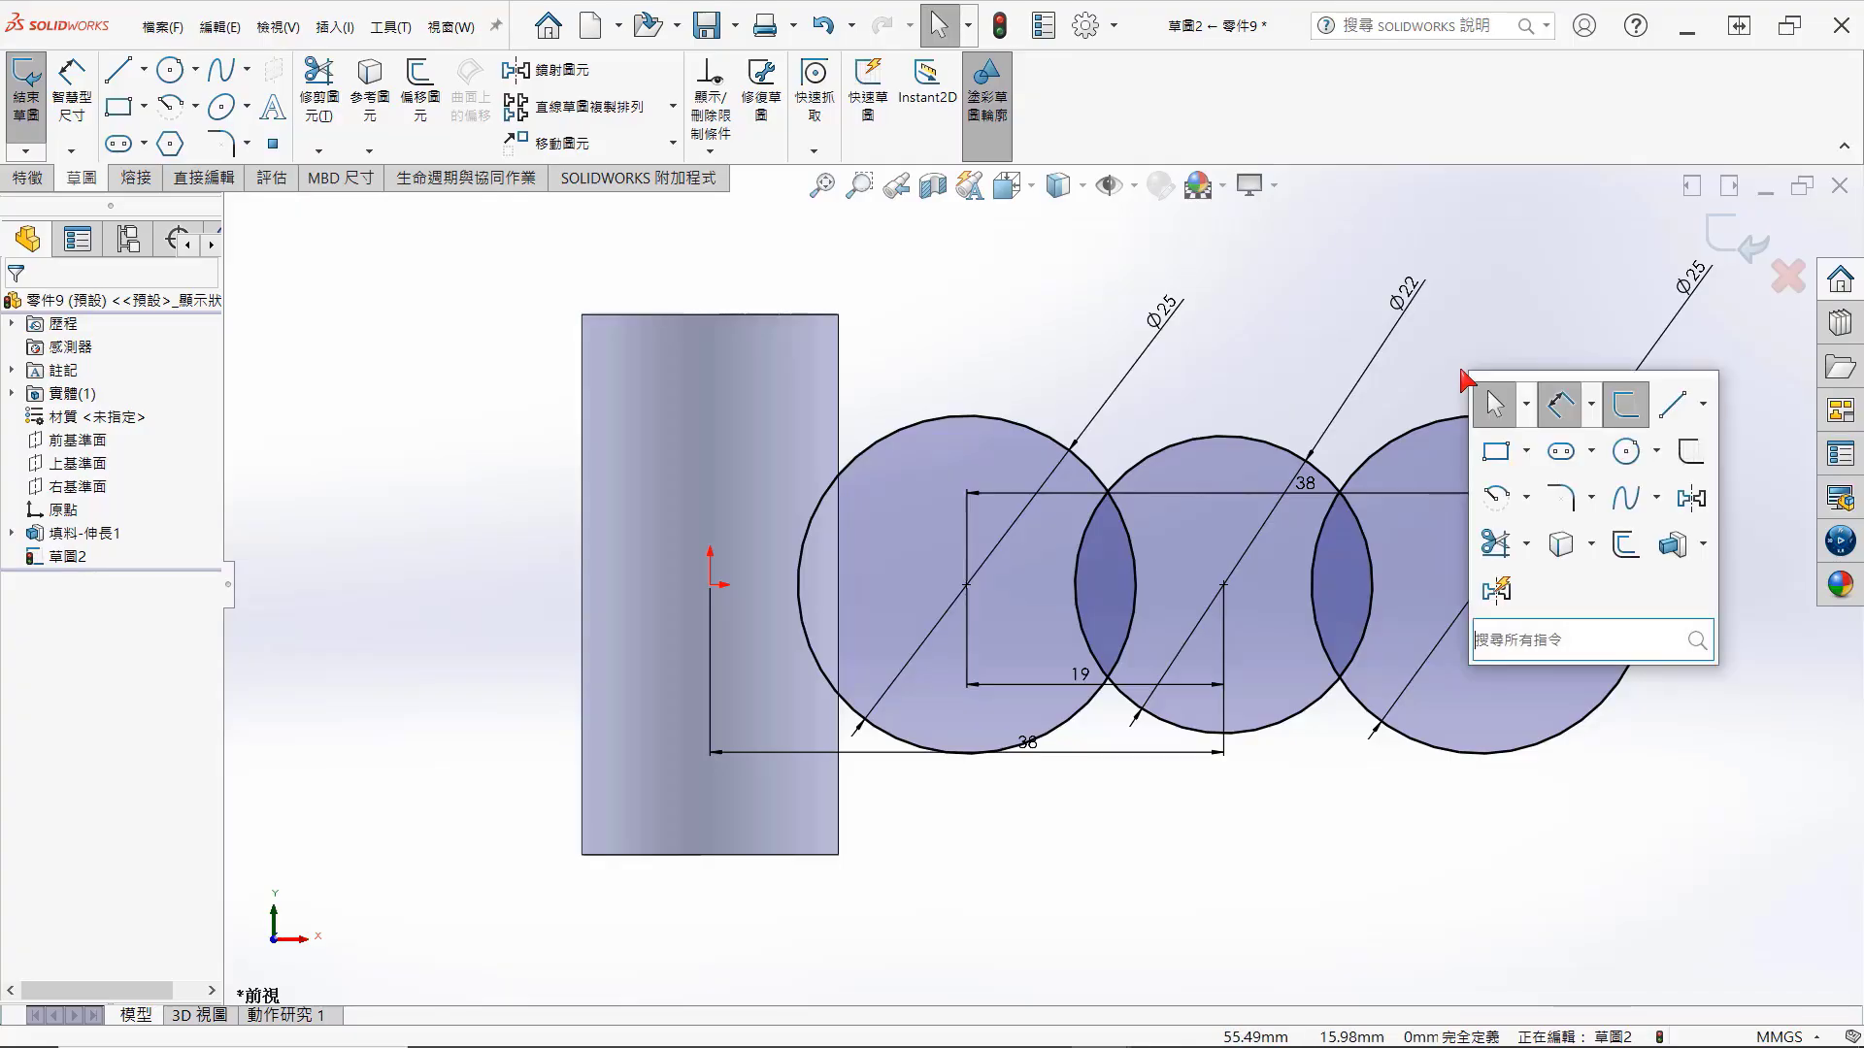
left_click(1496, 544)
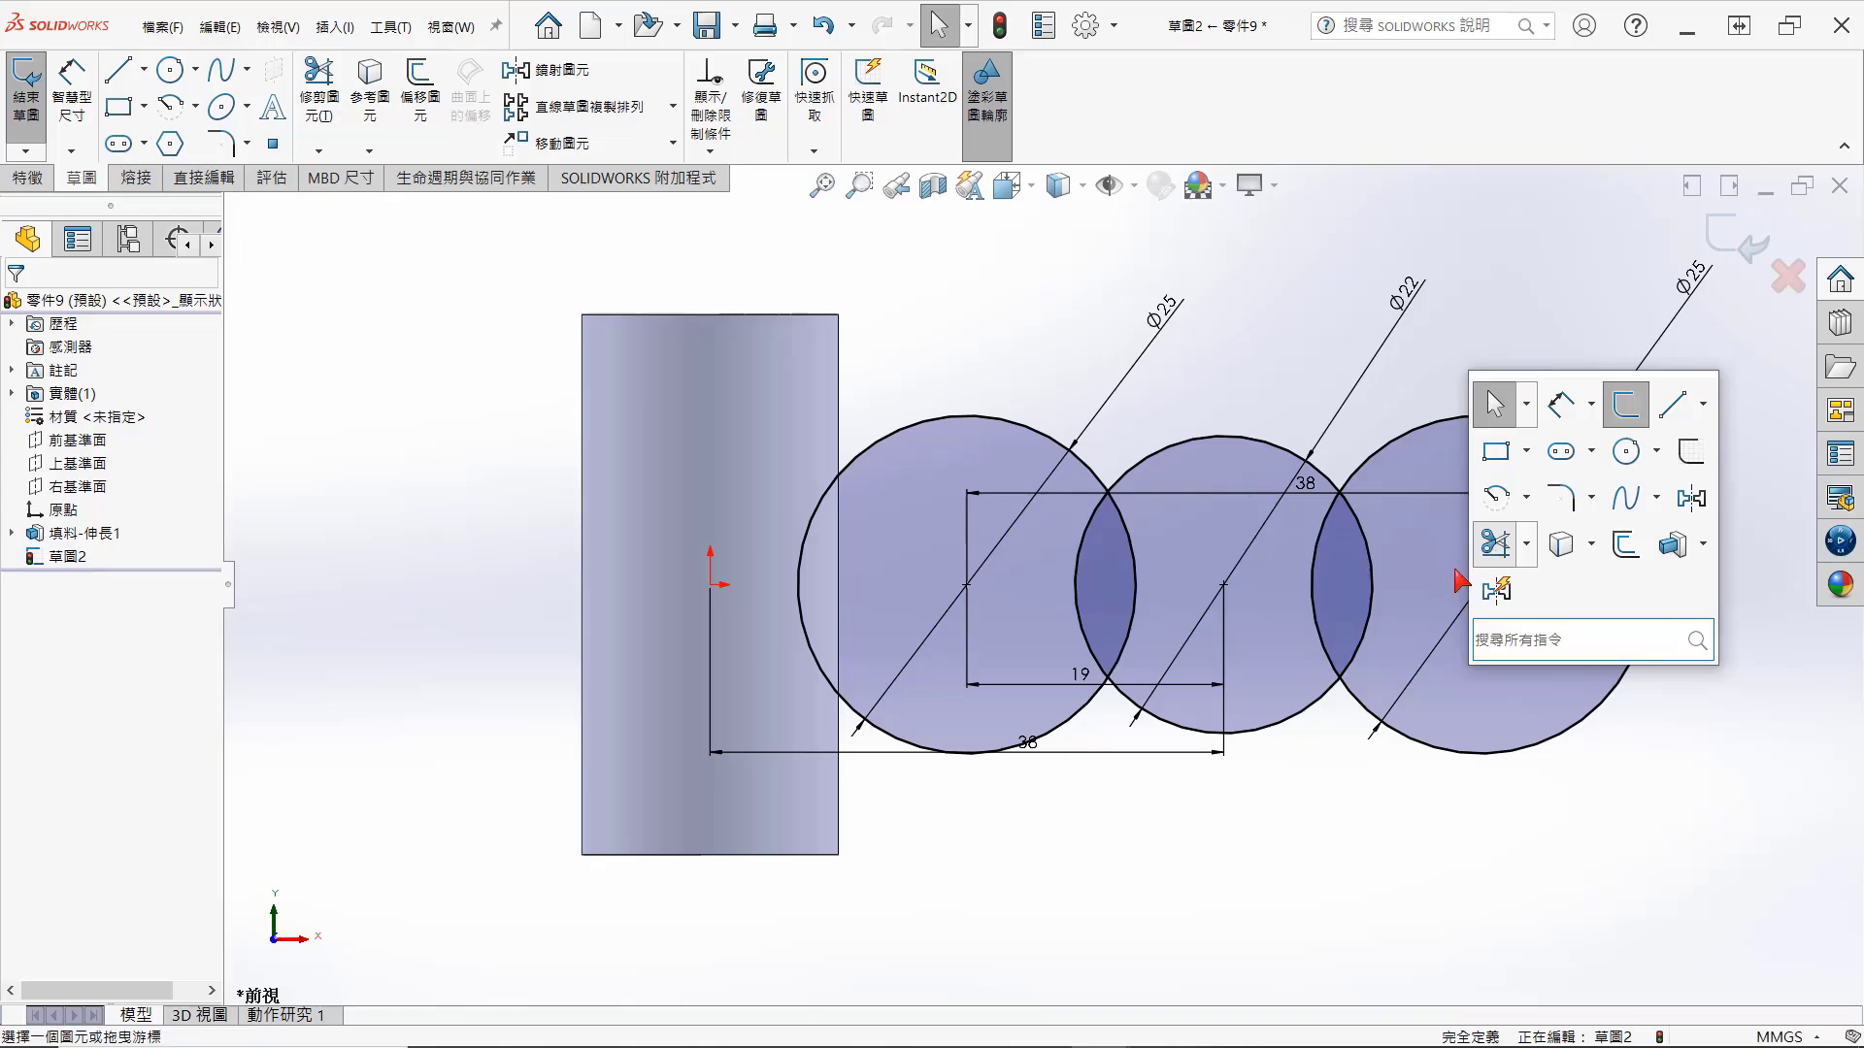
left_click_drag(1456, 586, 913, 583)
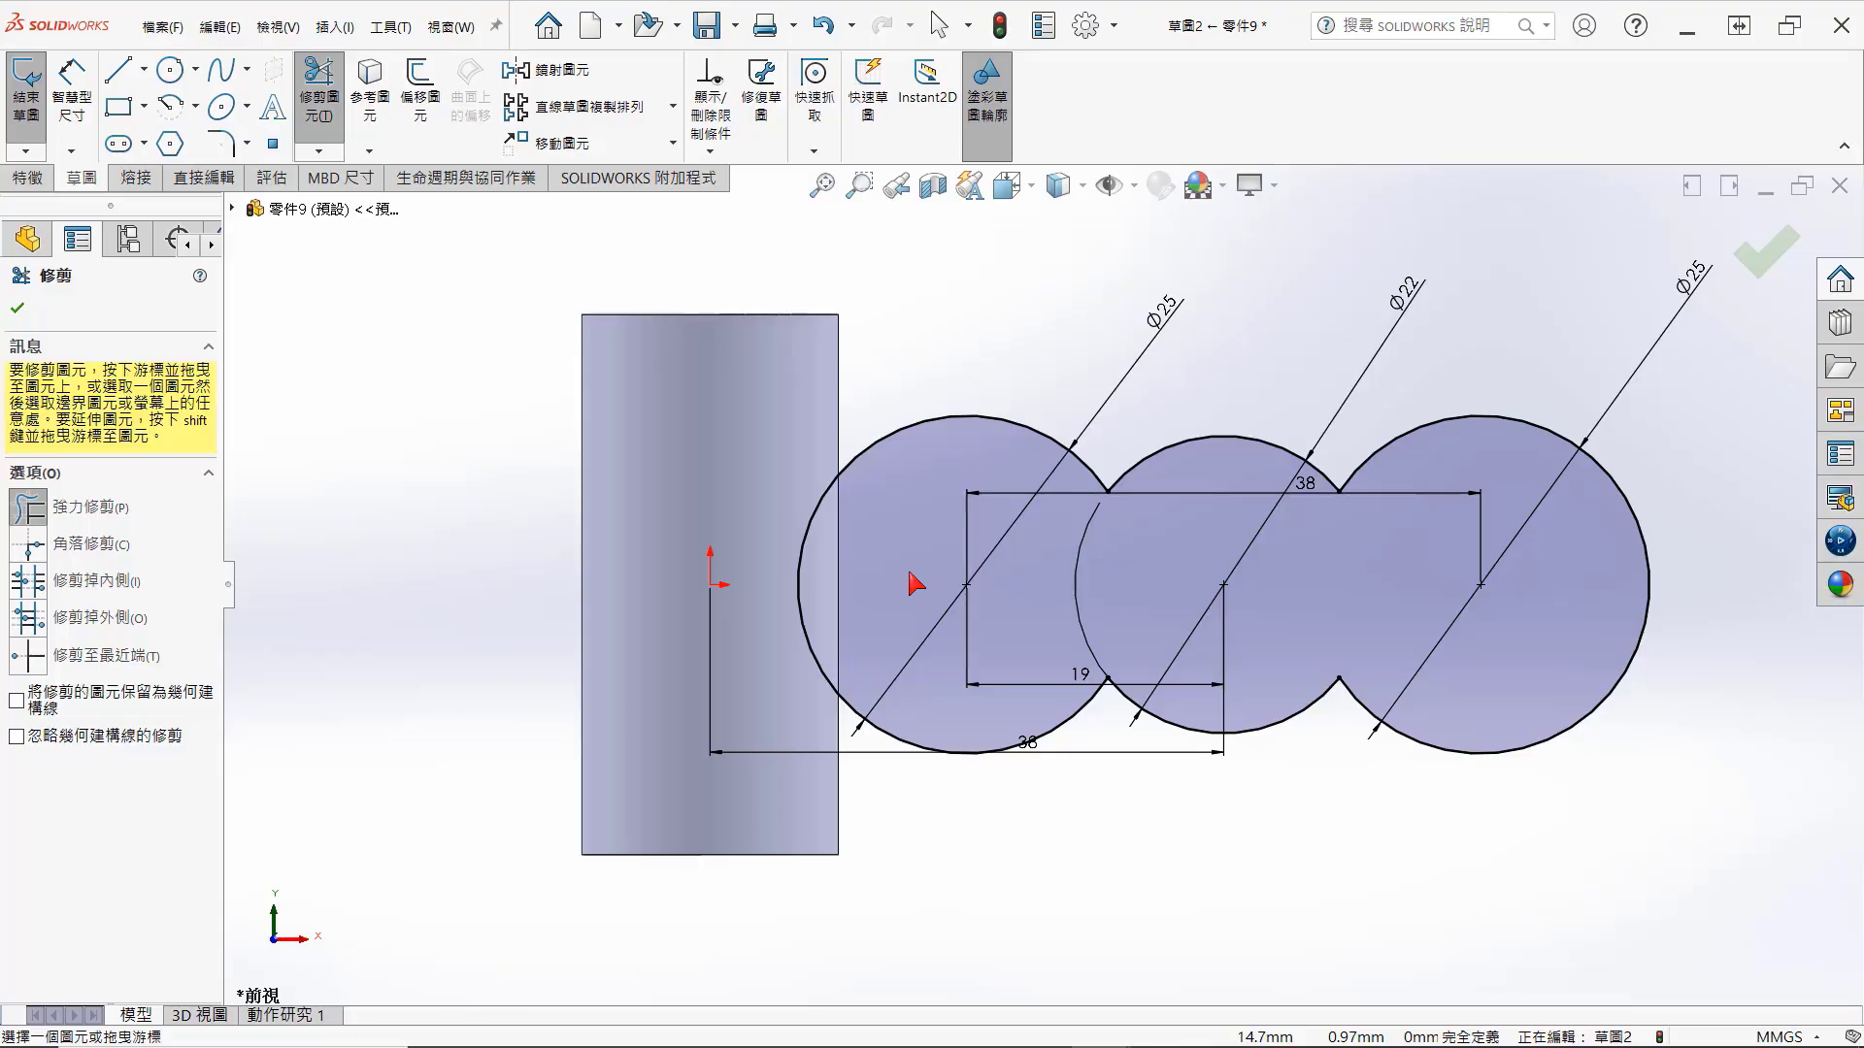
key("Escape")
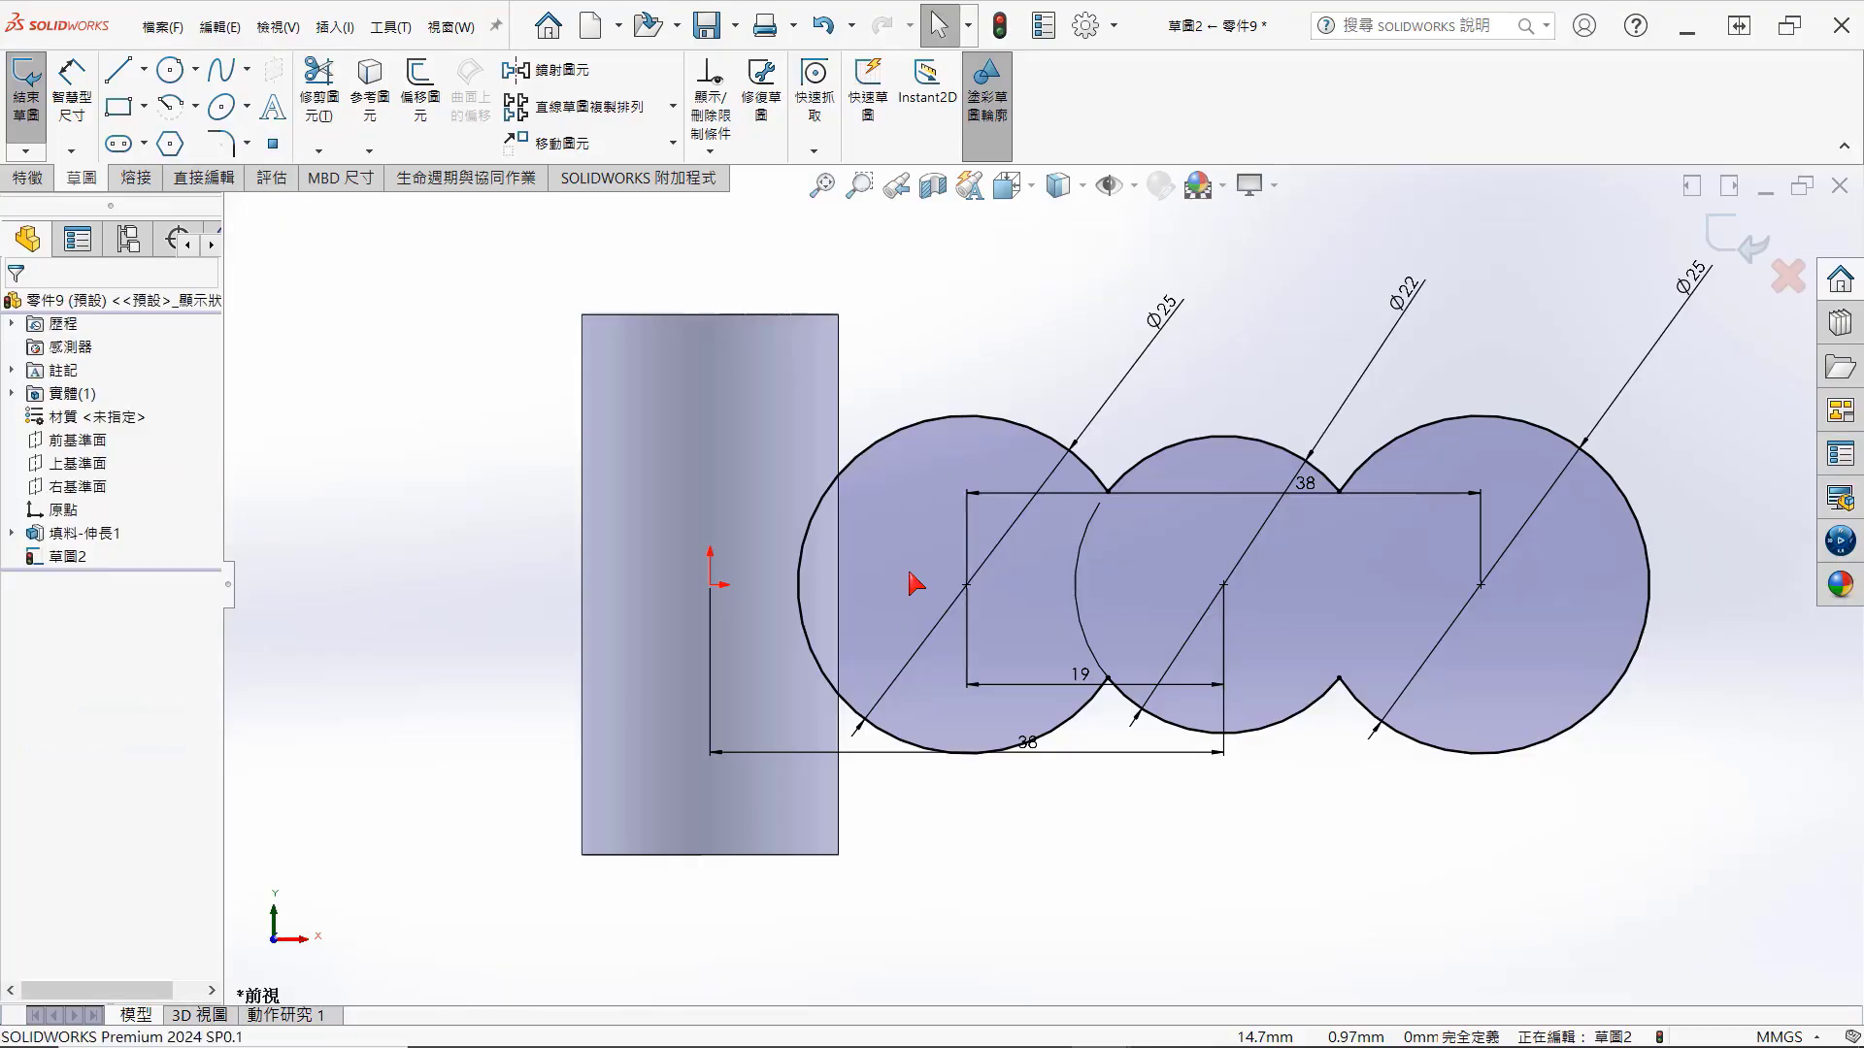
key("d")
left_click(935, 599)
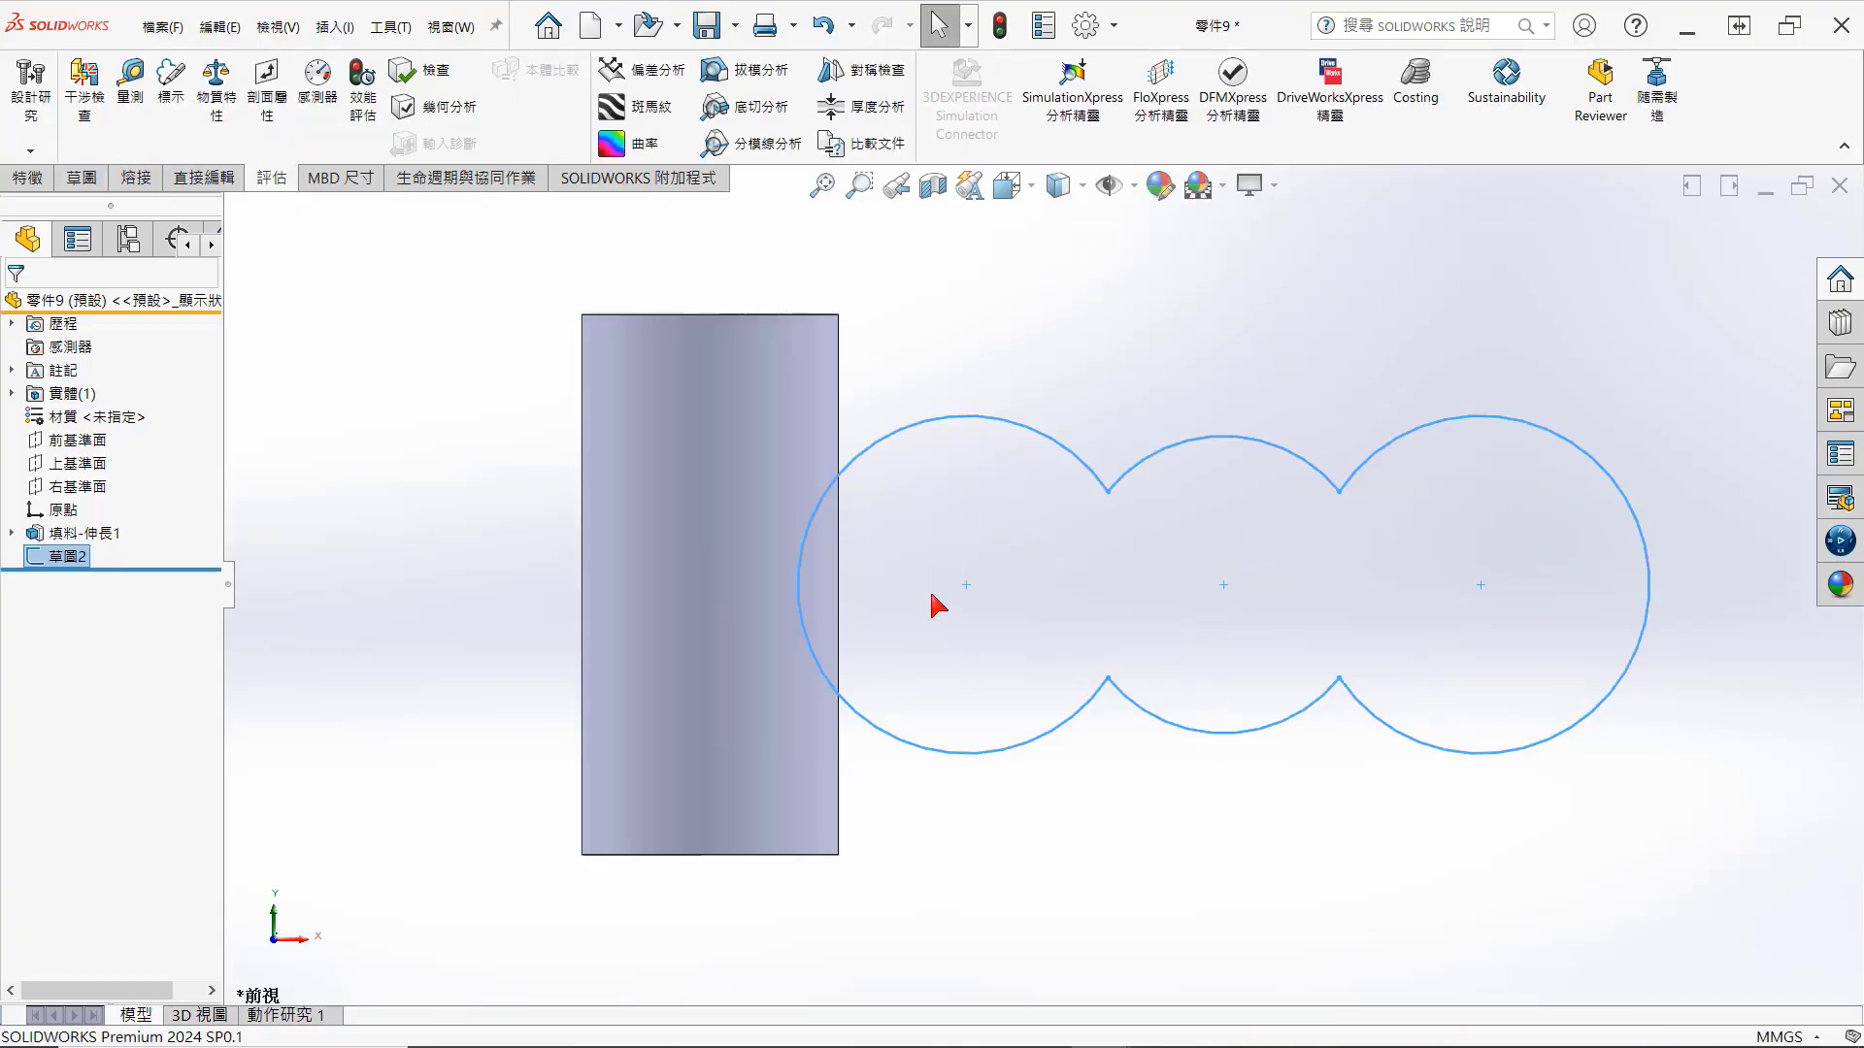
Step: Start a boss extrusion of the three-lobed outline with blind depths in both directions, setting the Direction 2 depth to 14 mm
key("ctrl+7")
key("s")
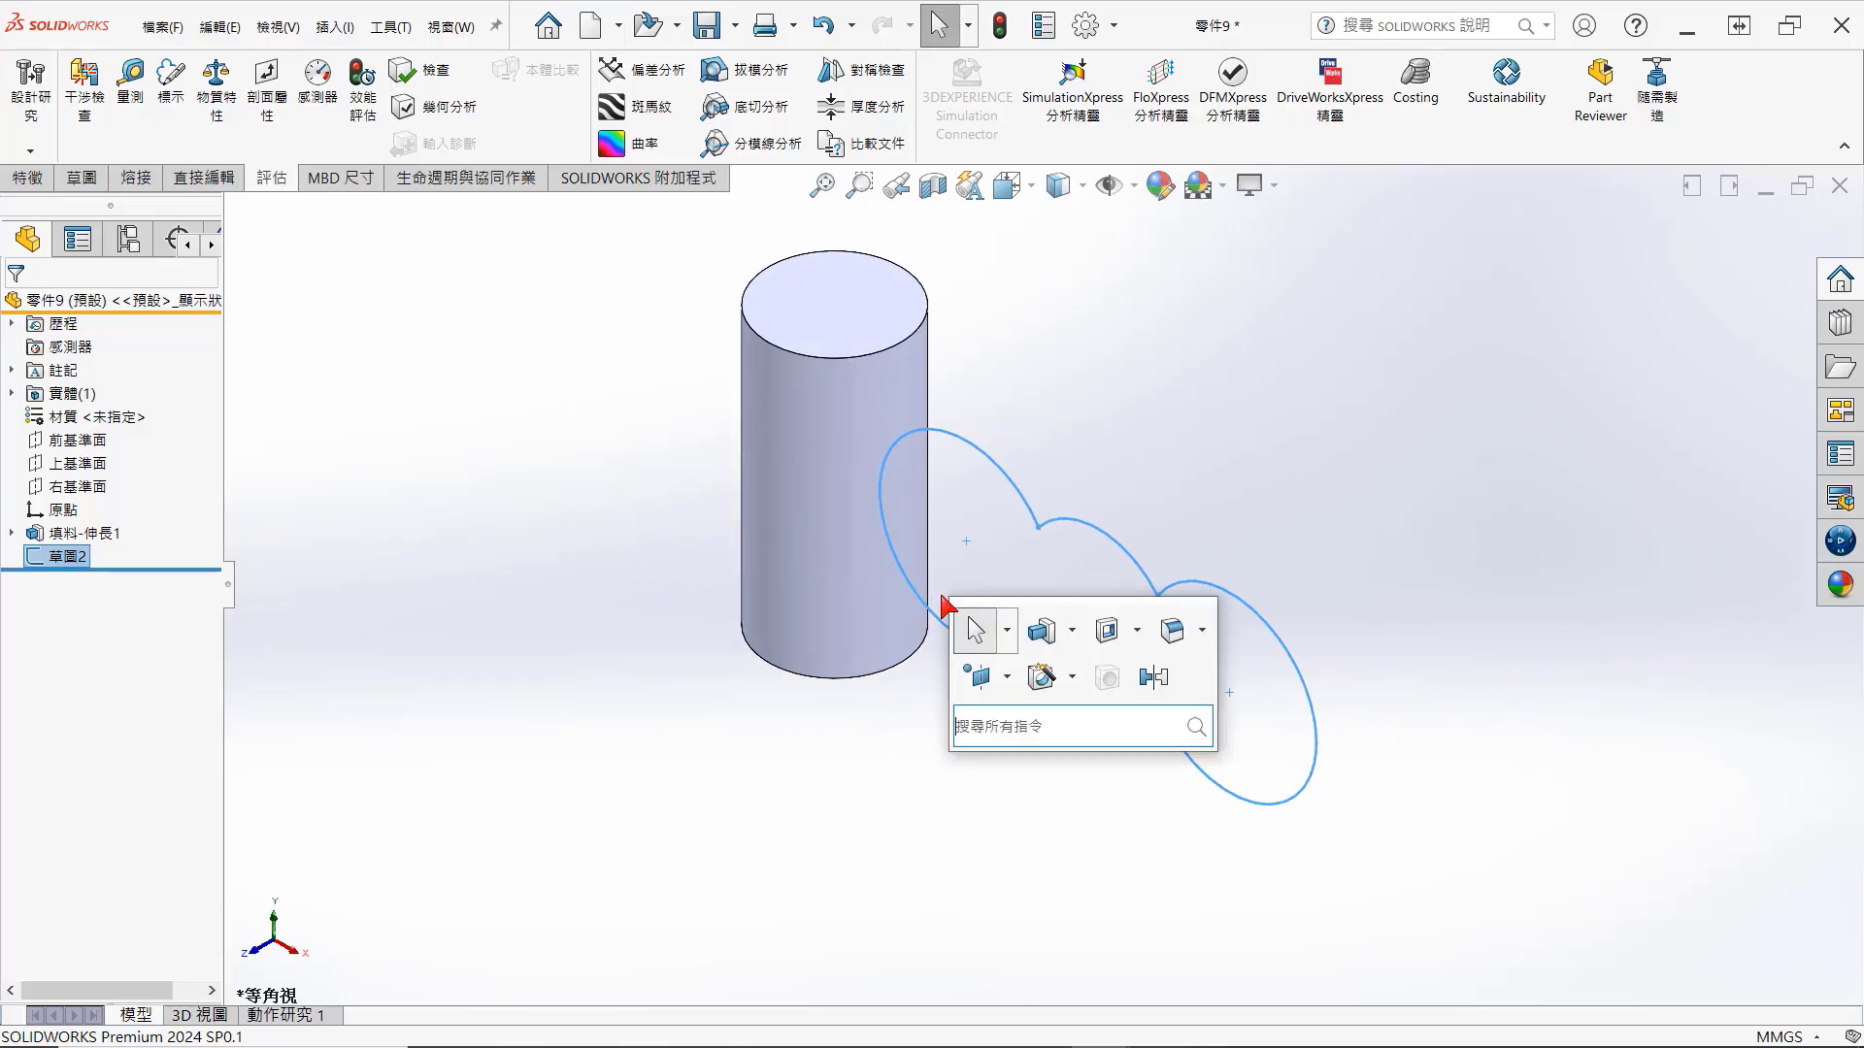
left_click(1040, 631)
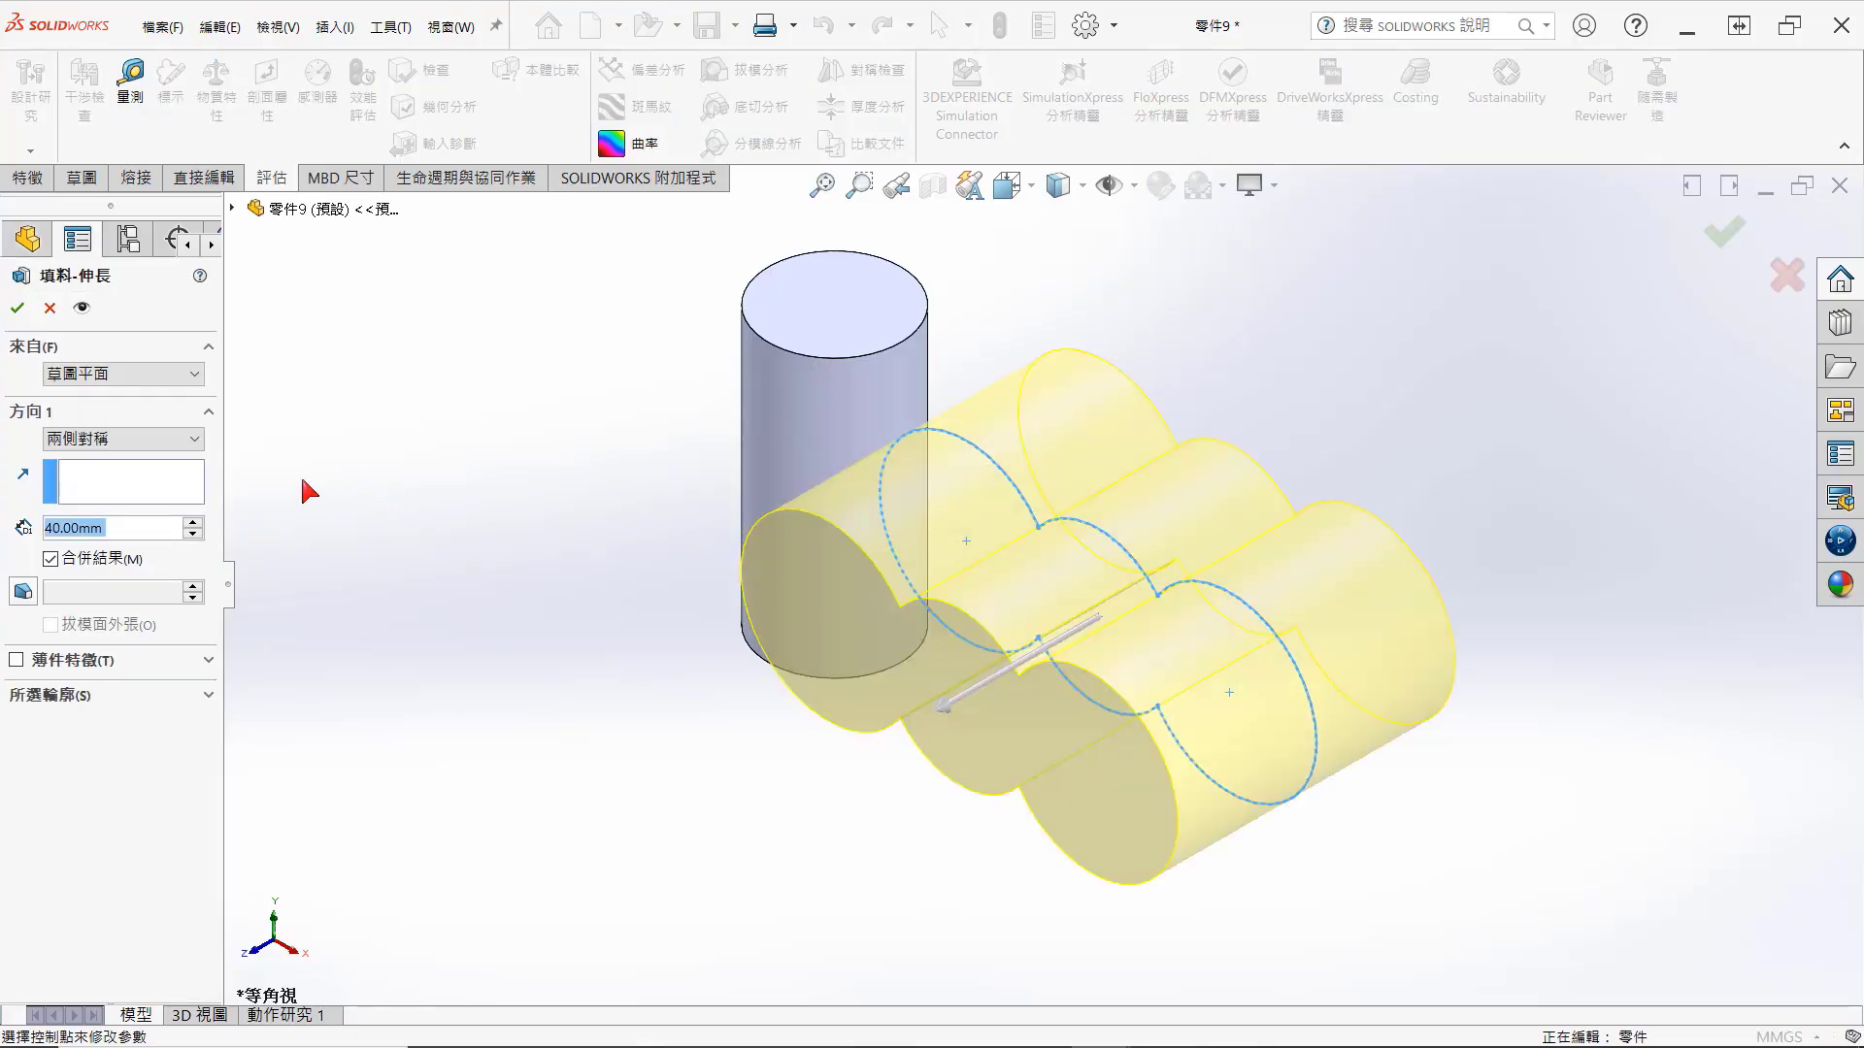
left_click(134, 439)
left_click(81, 457)
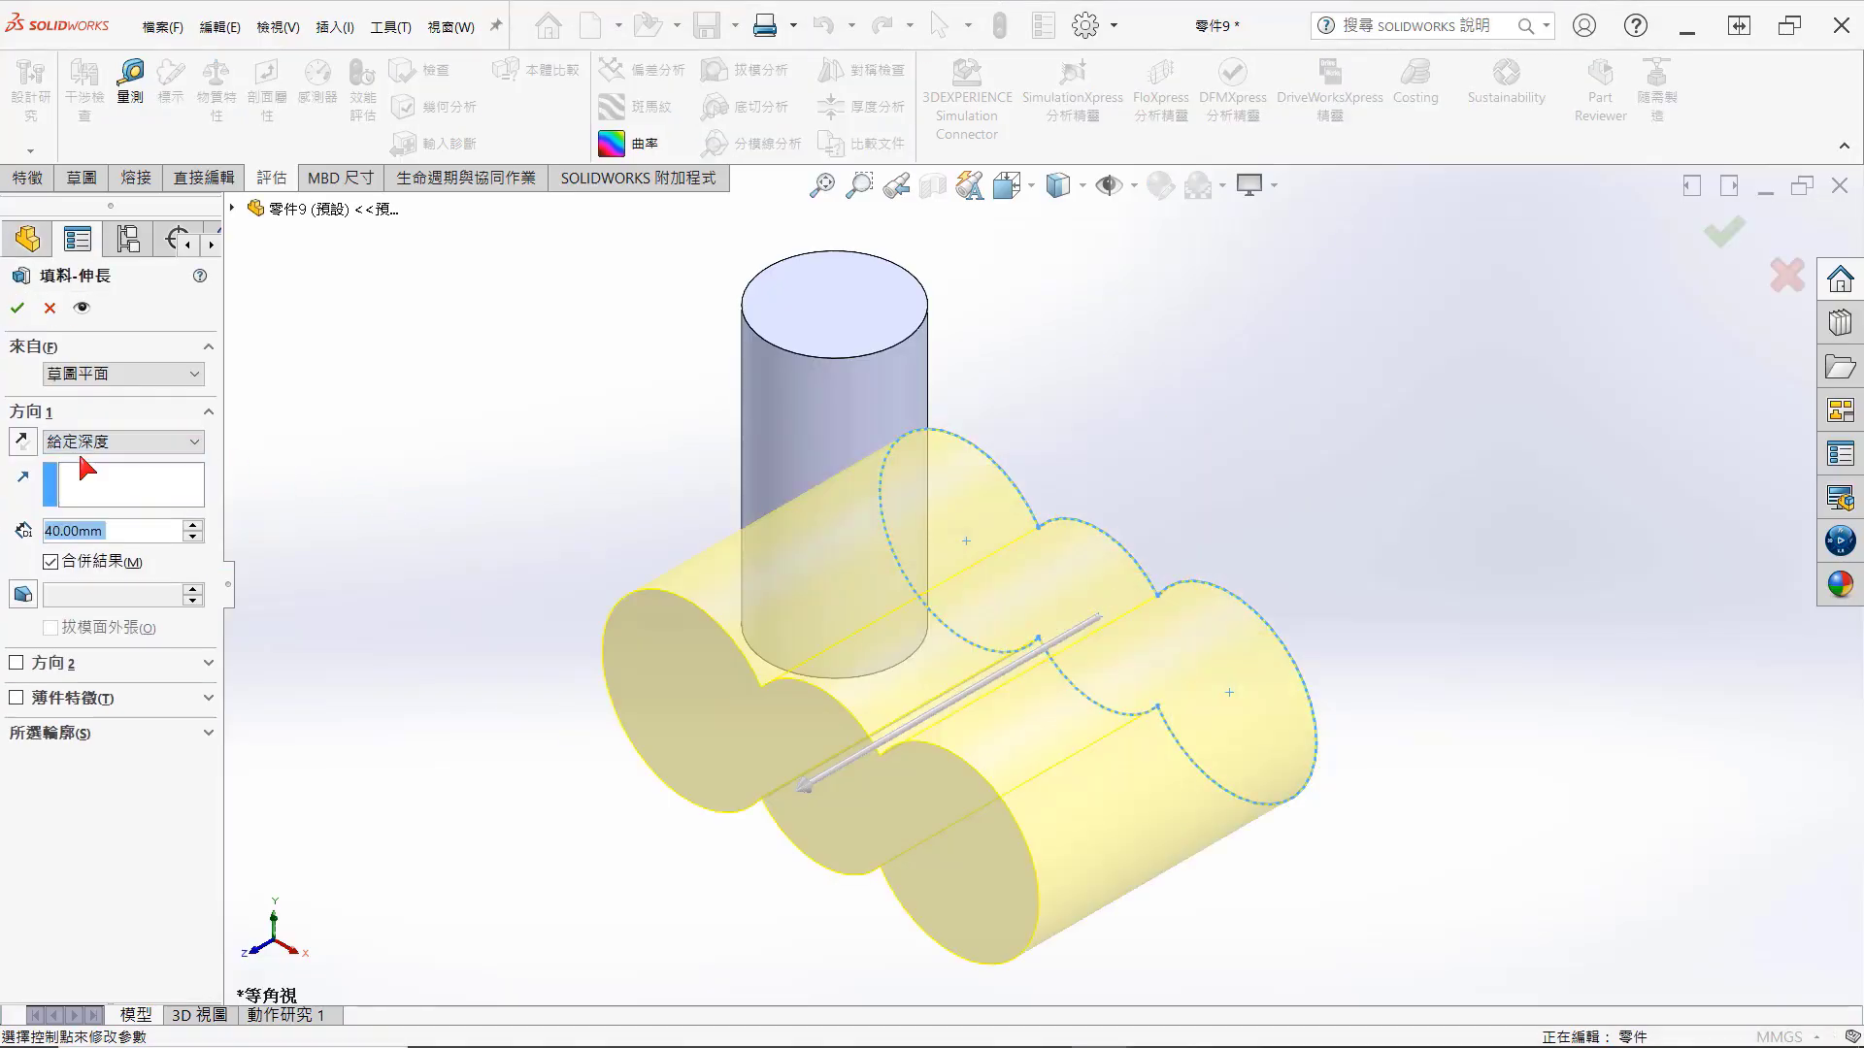
left_click(17, 663)
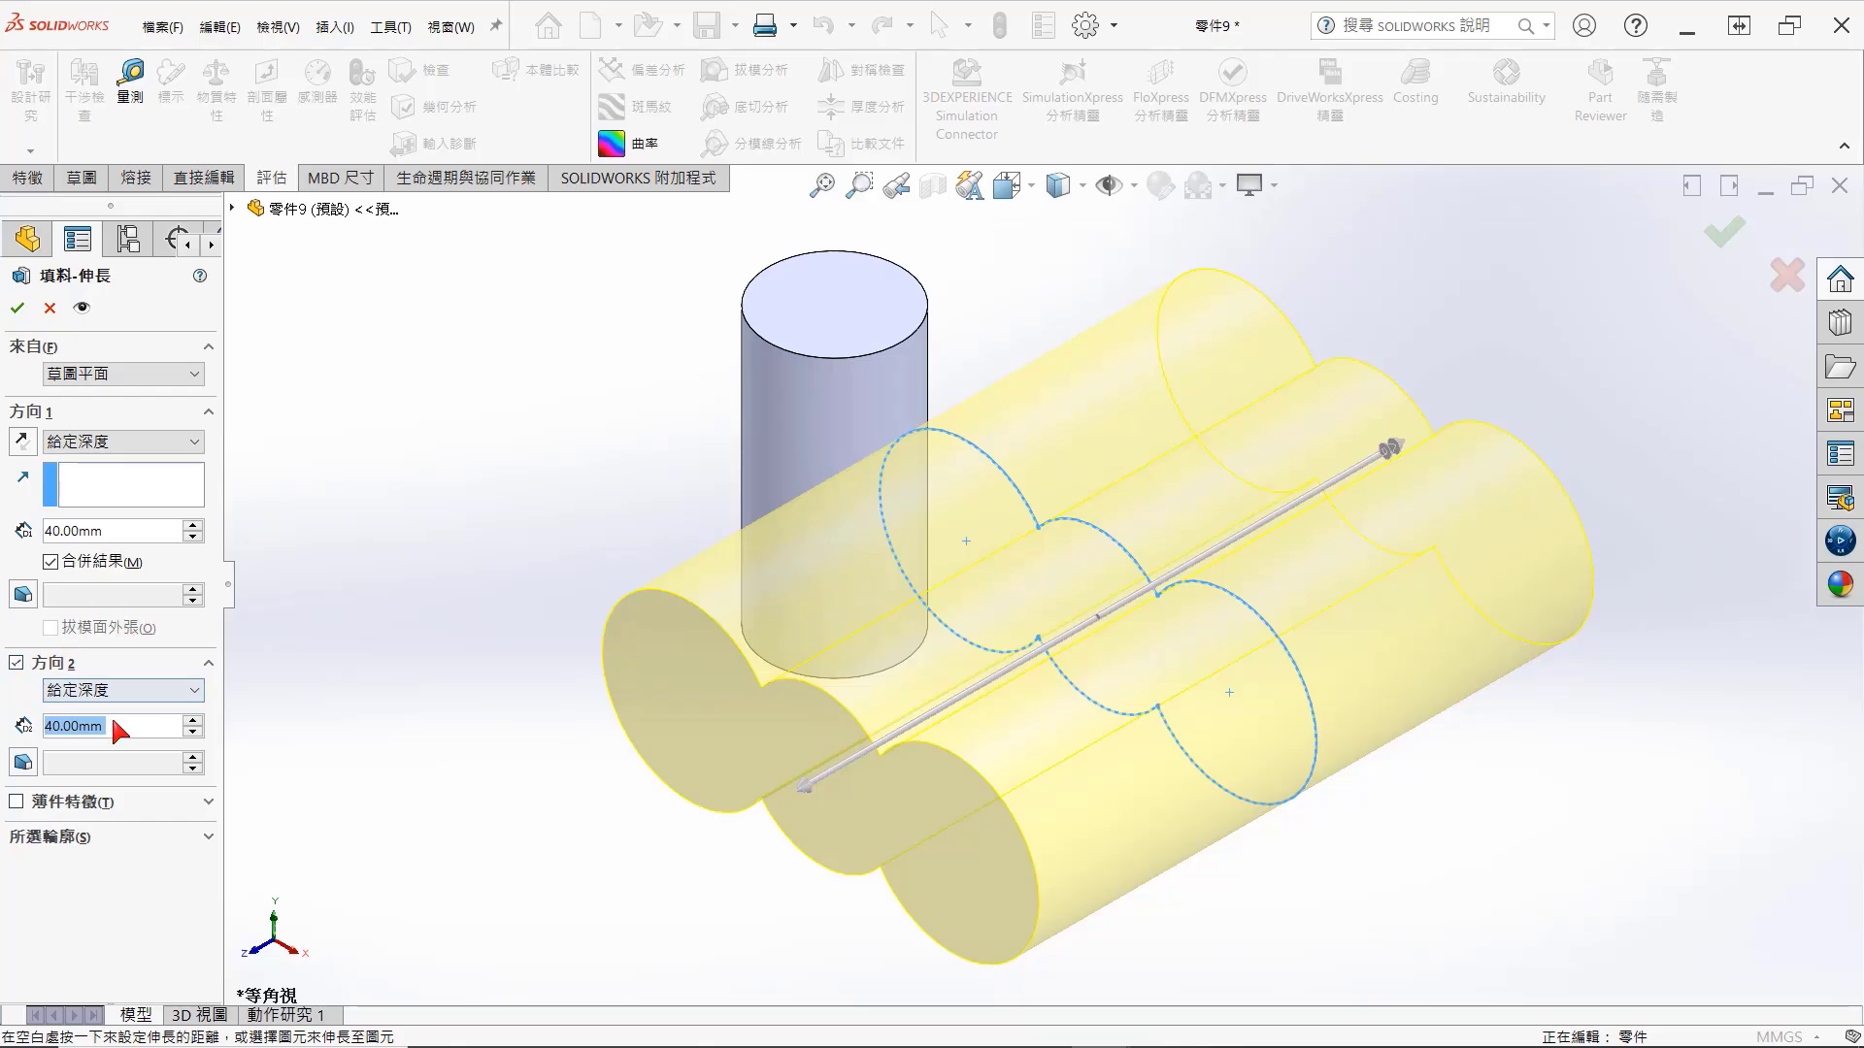
type("14")
key("Return")
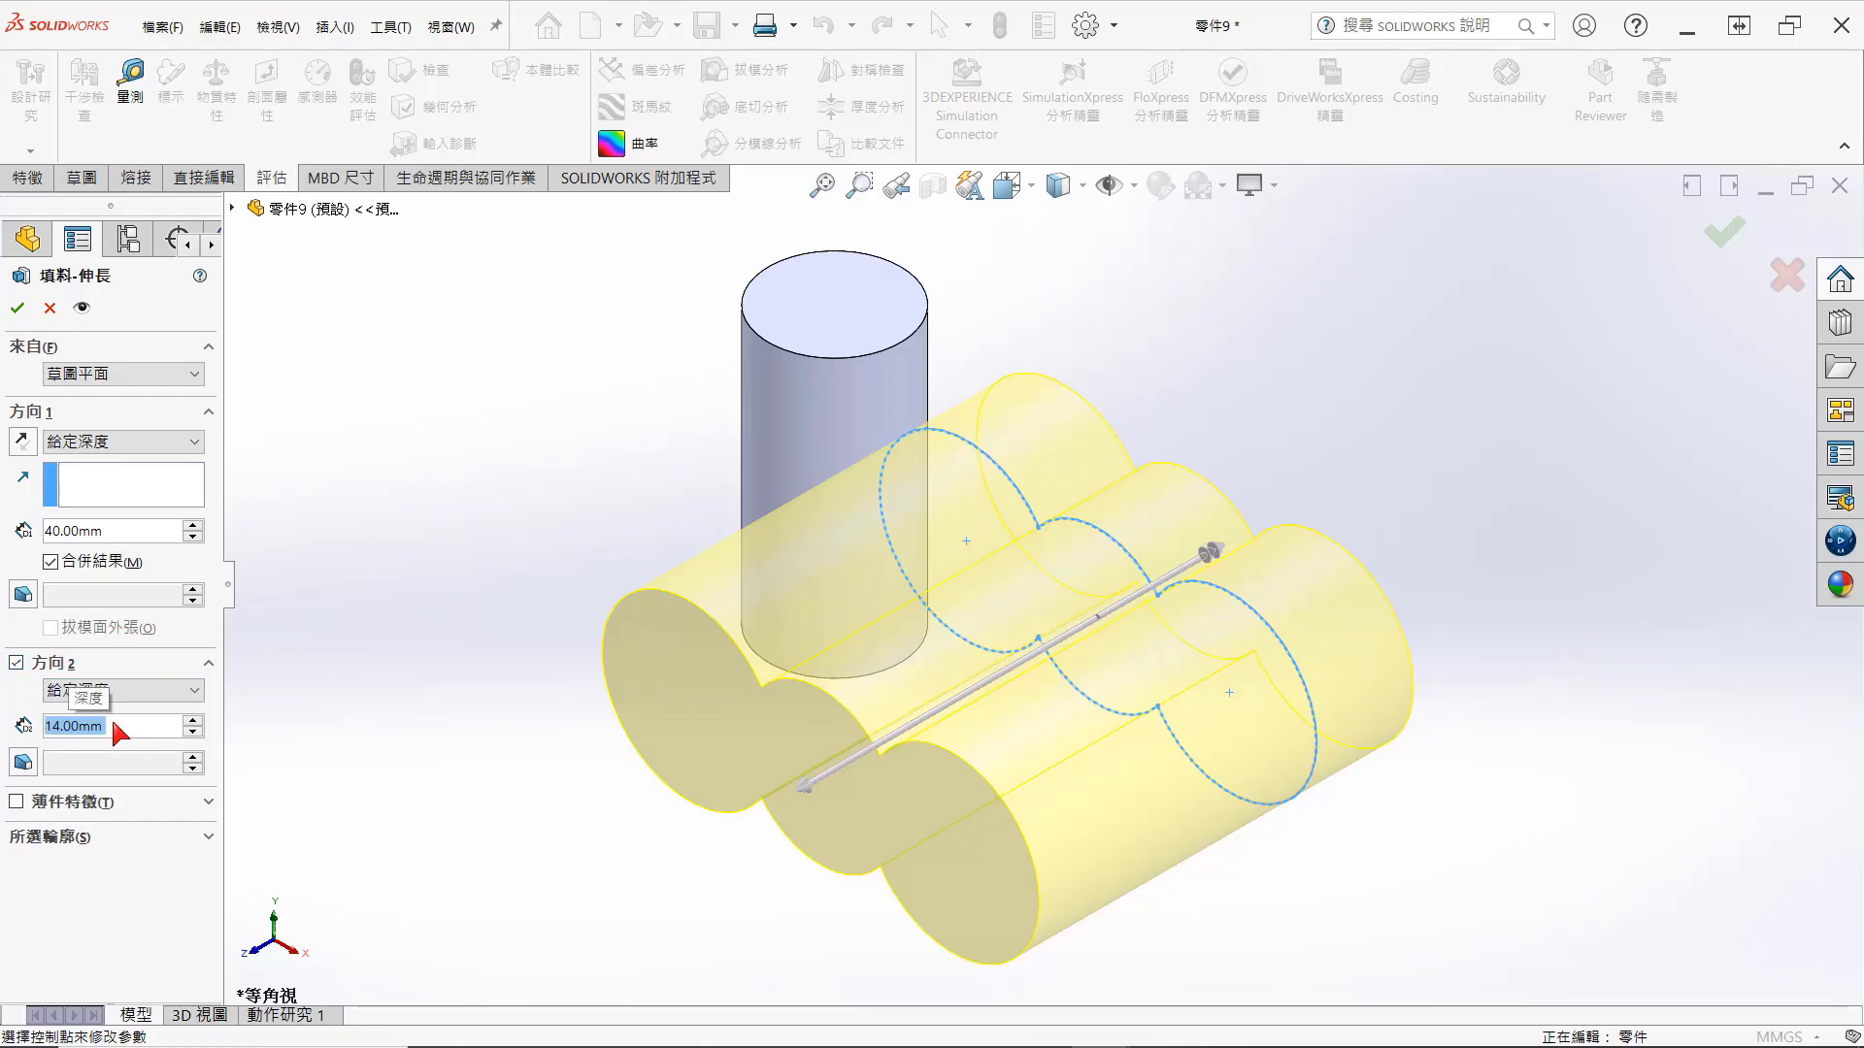
Step: Set the Direction 1 depth to 42-14 mm and finish the extrusion of the three-lobed outline
left_click(125, 529)
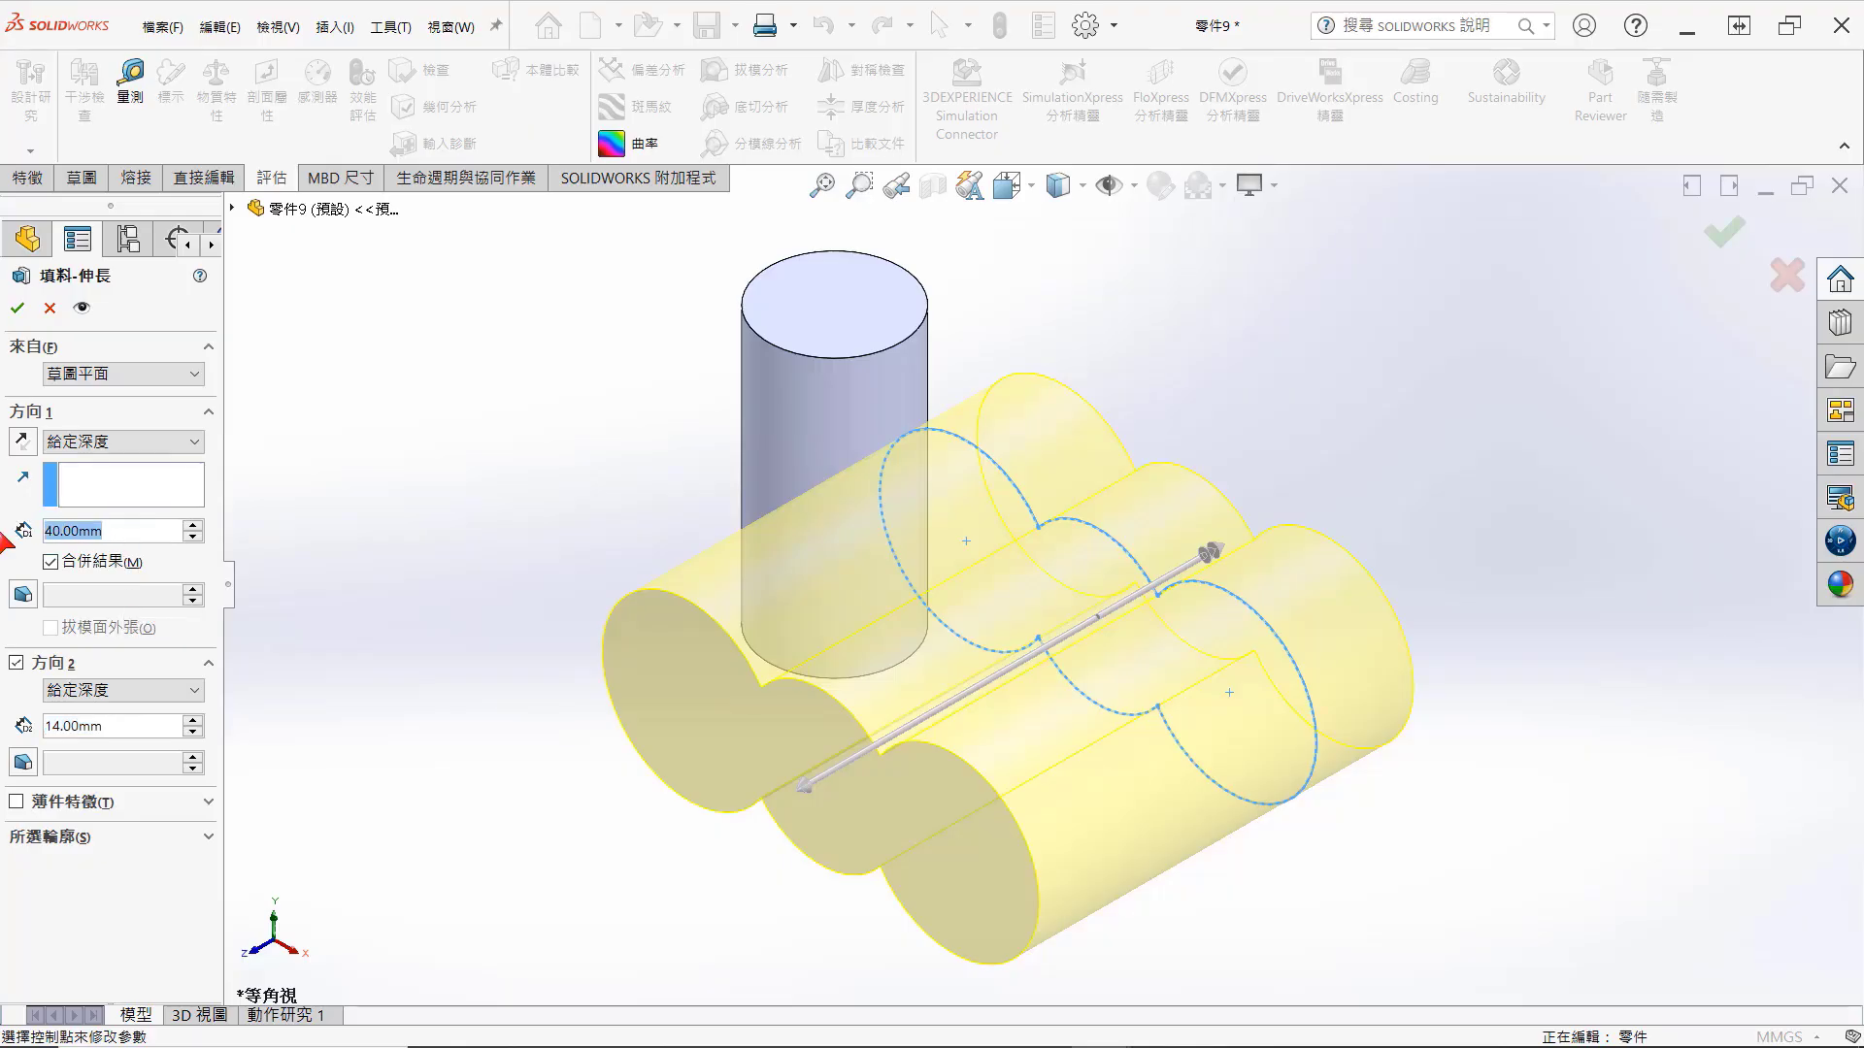
type("42-")
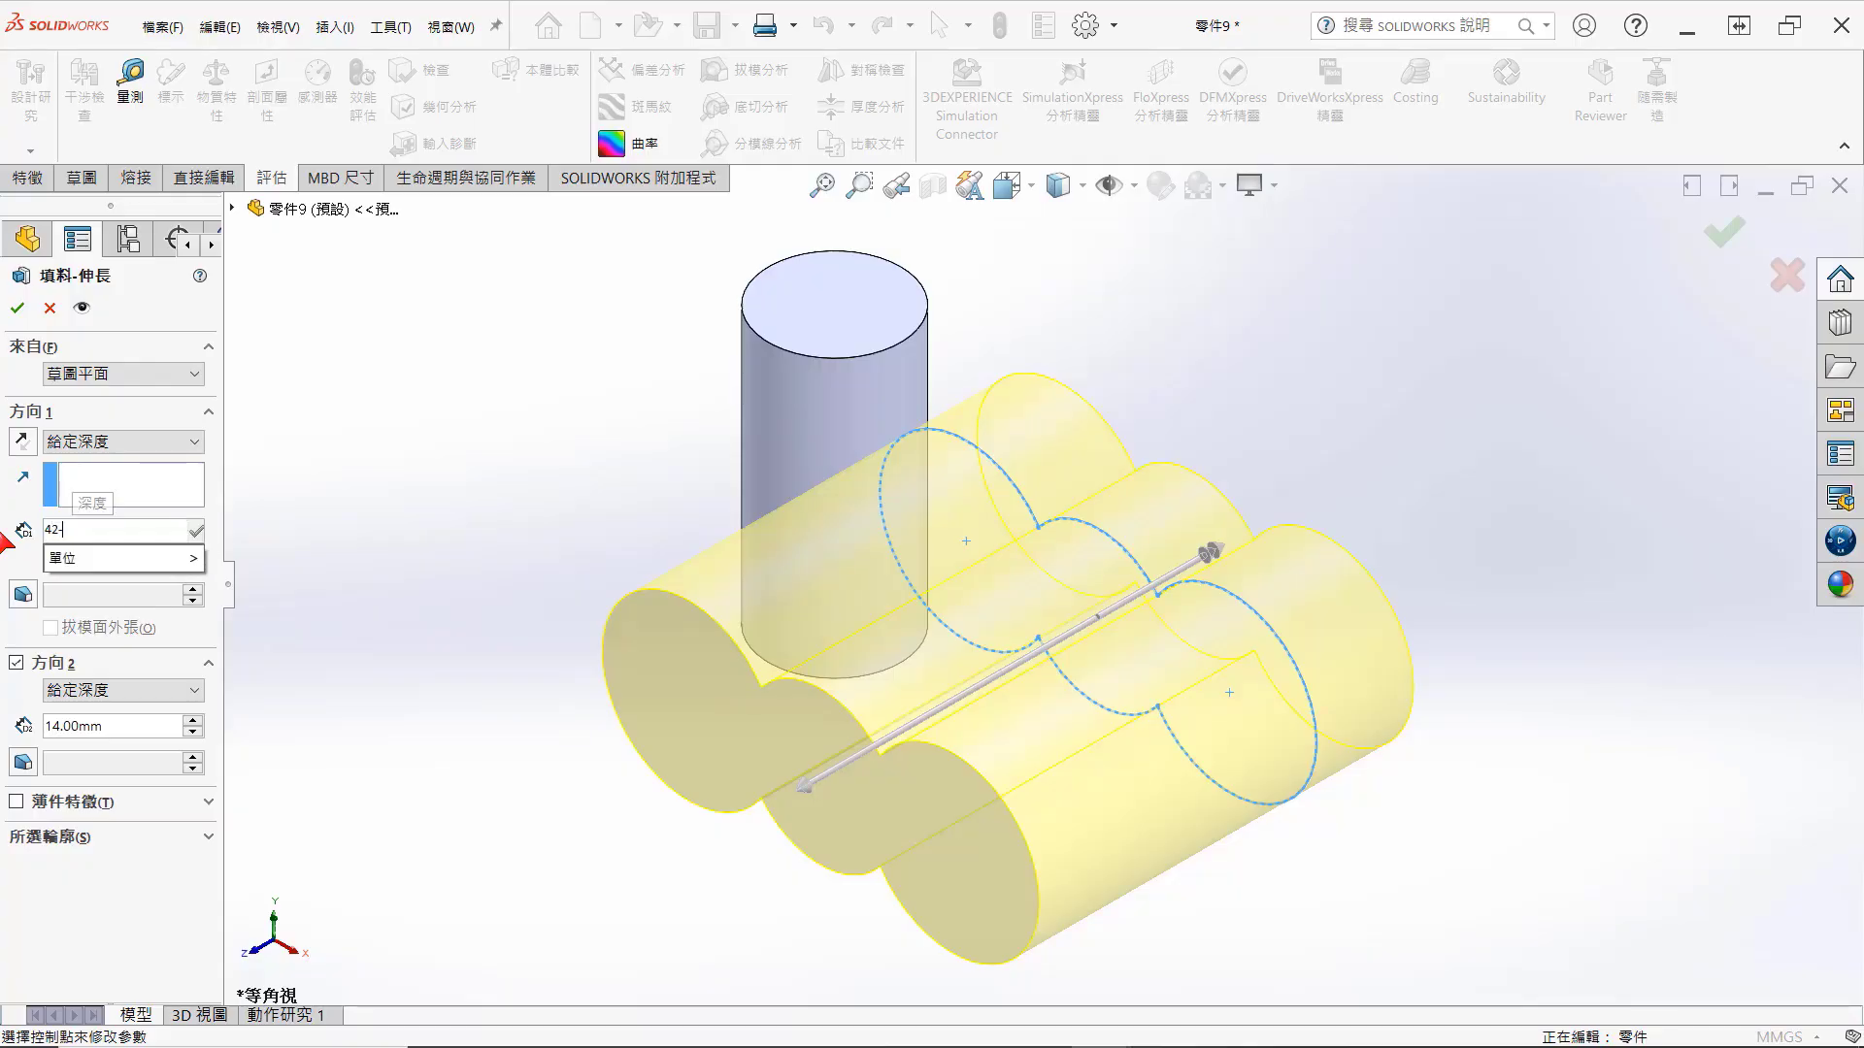
type("14")
key("Return")
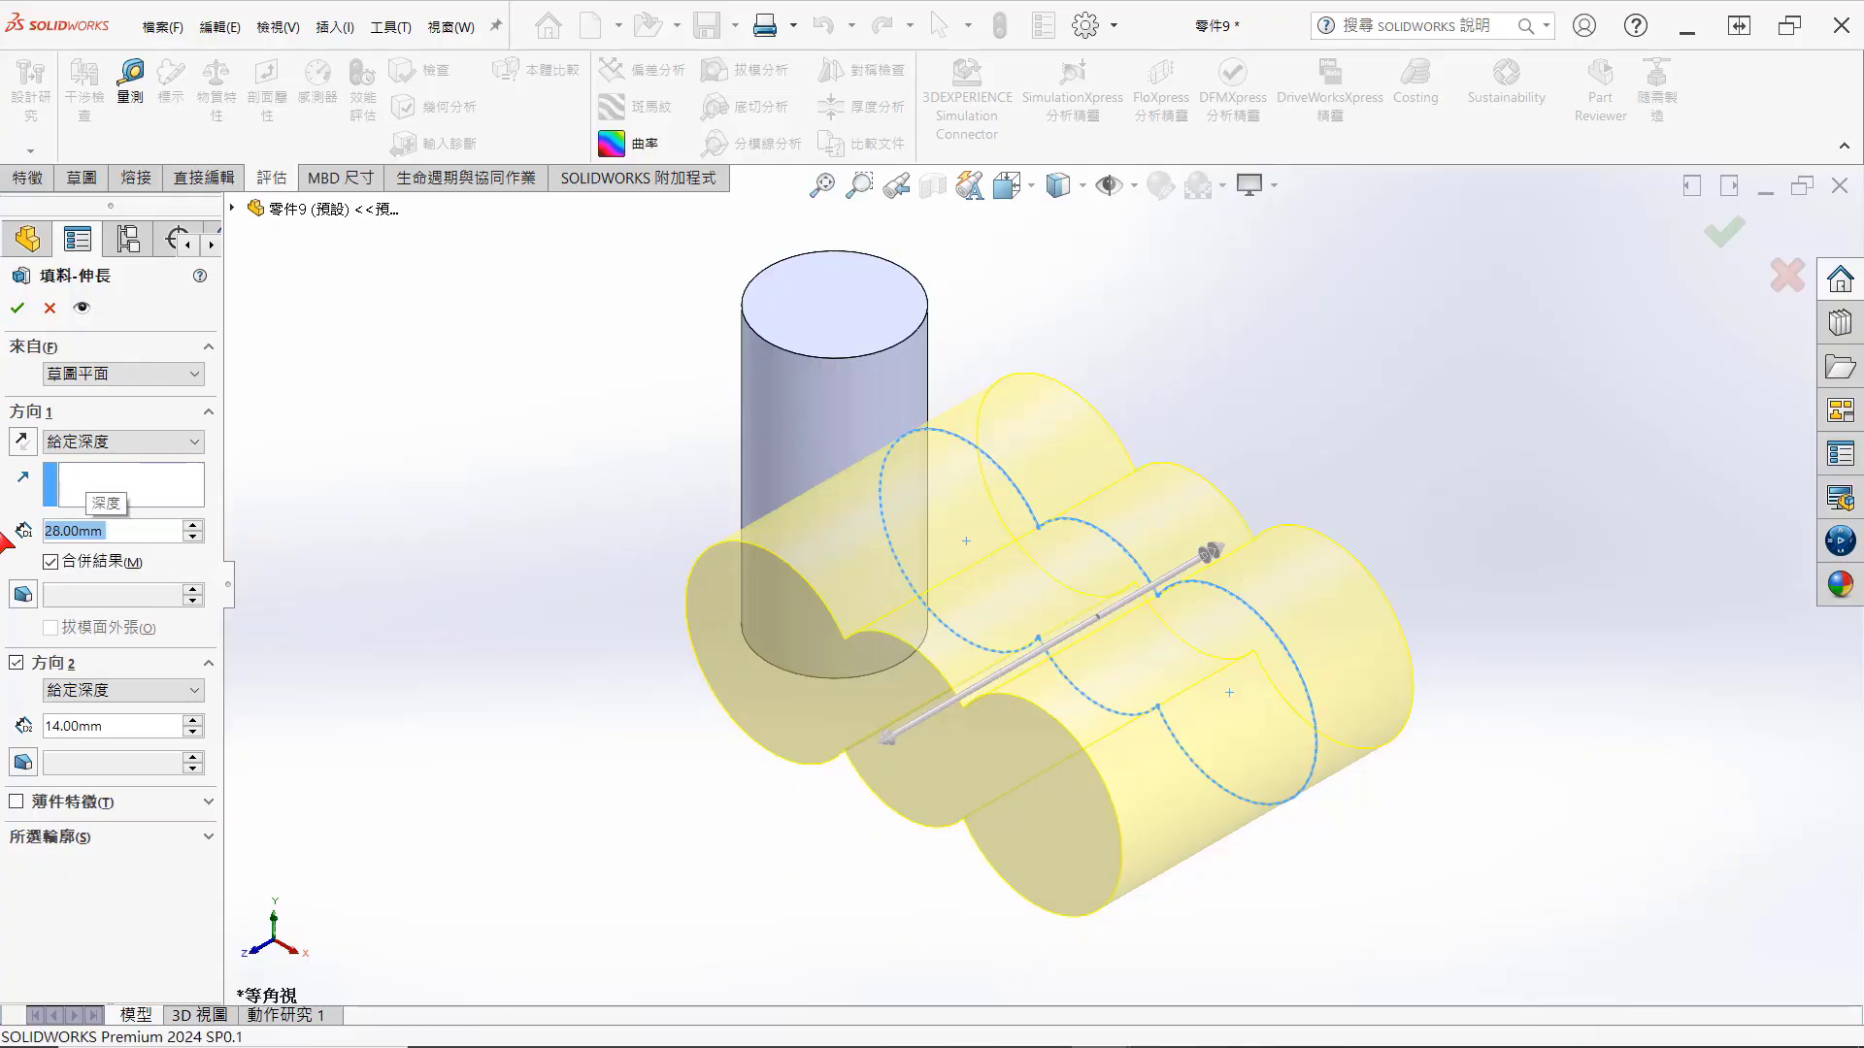
key("Return")
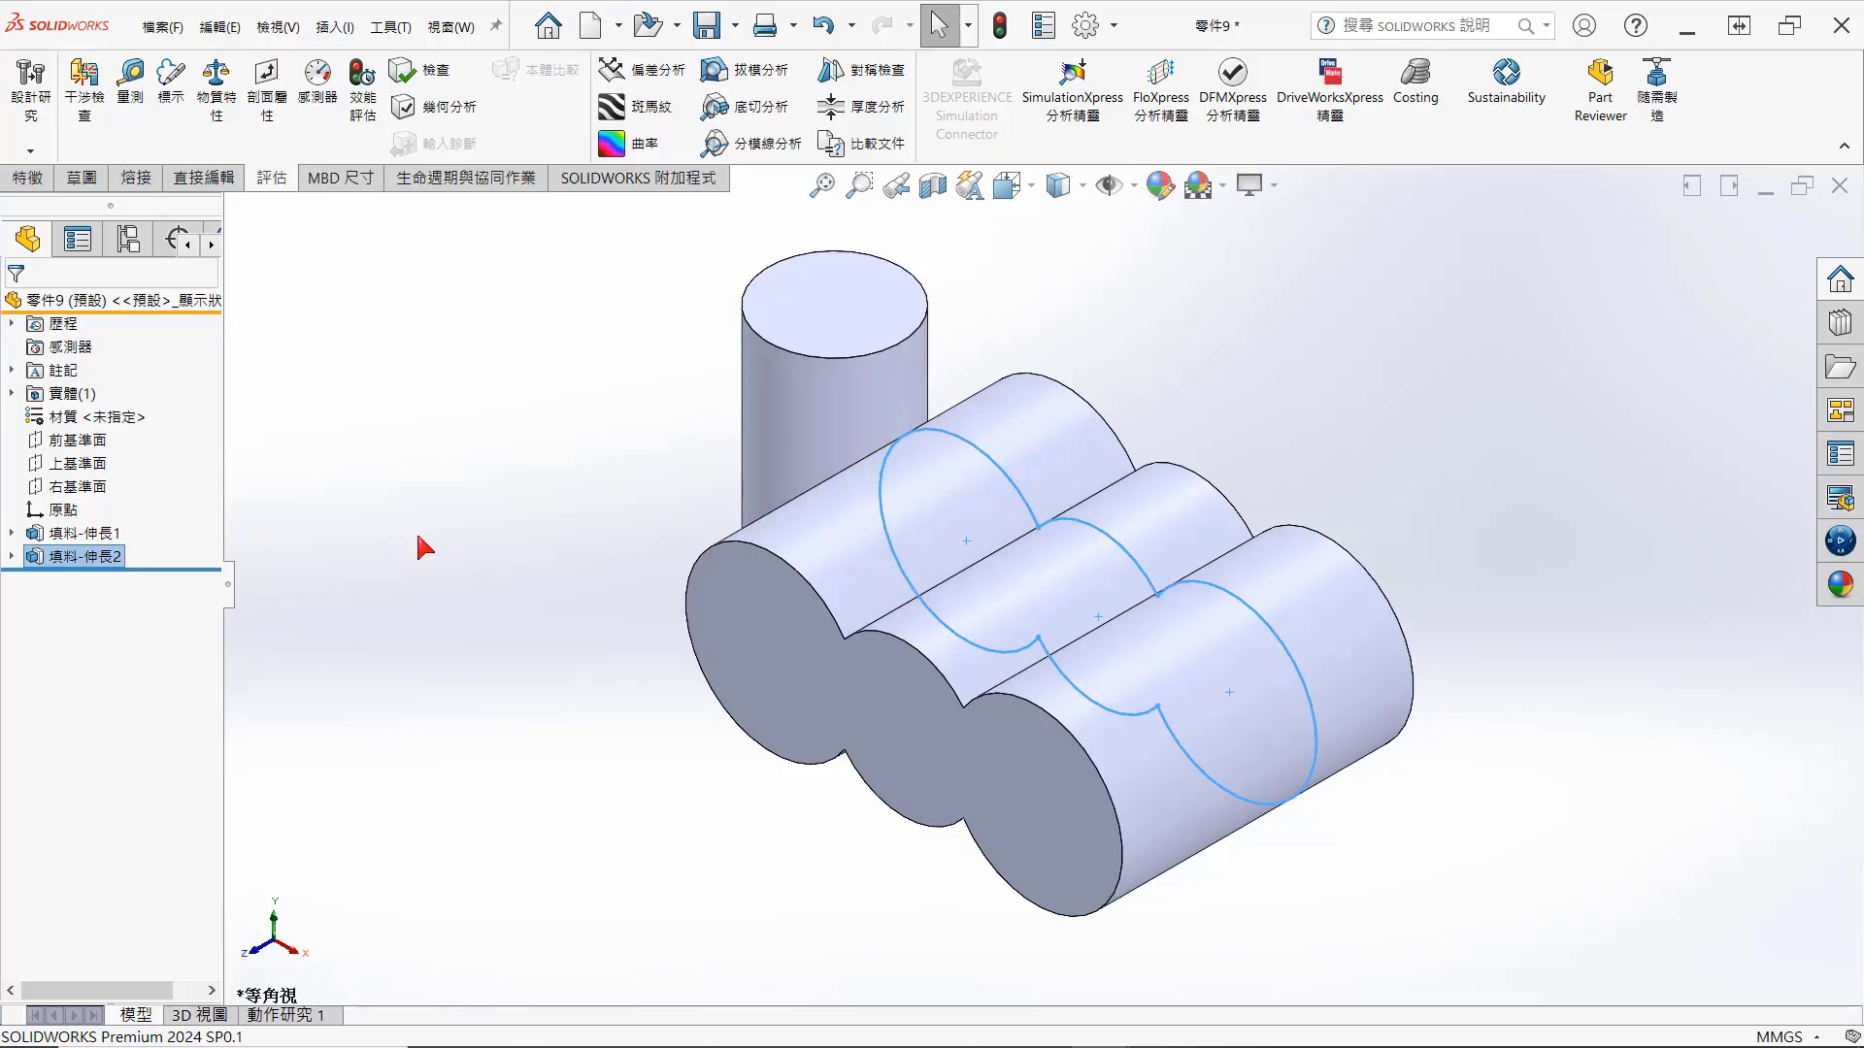
left_click(447, 595)
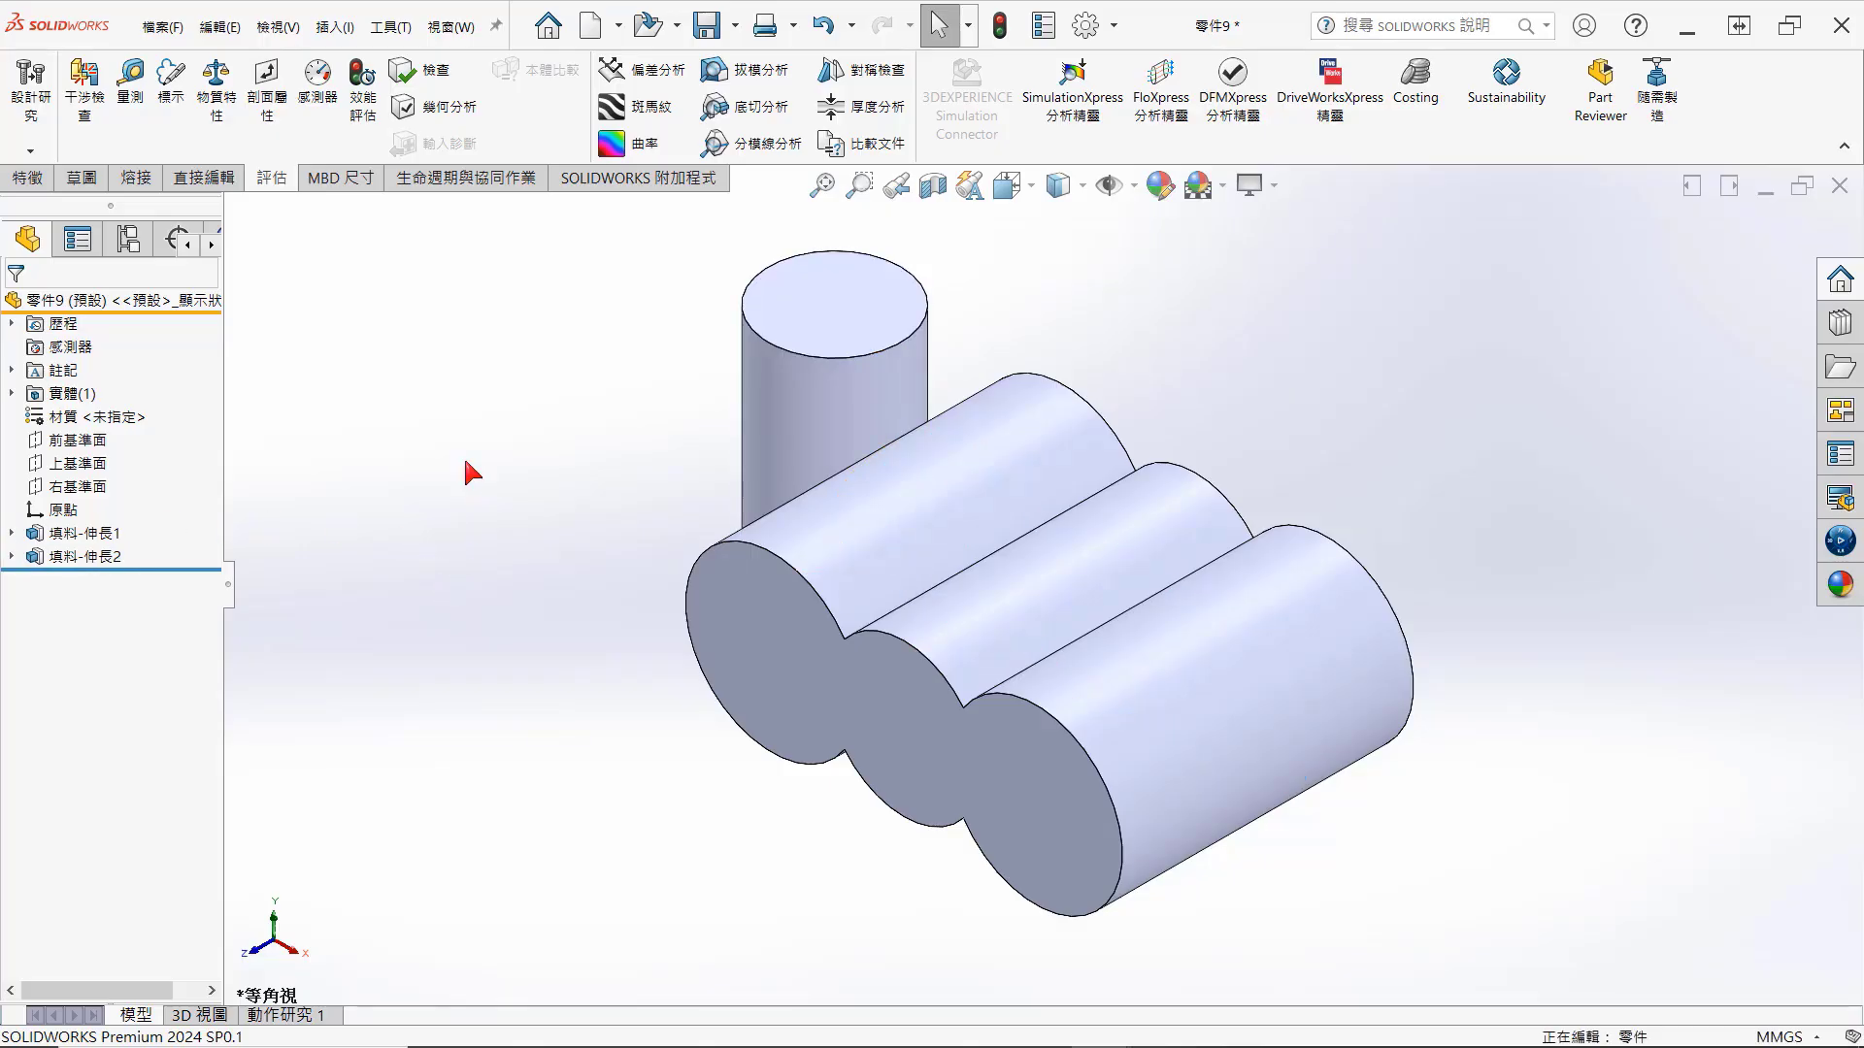
Step: Set up a Hole Wizard counterbore for an Ansi Metric hex bolt, size M5, through all
left_click(36, 181)
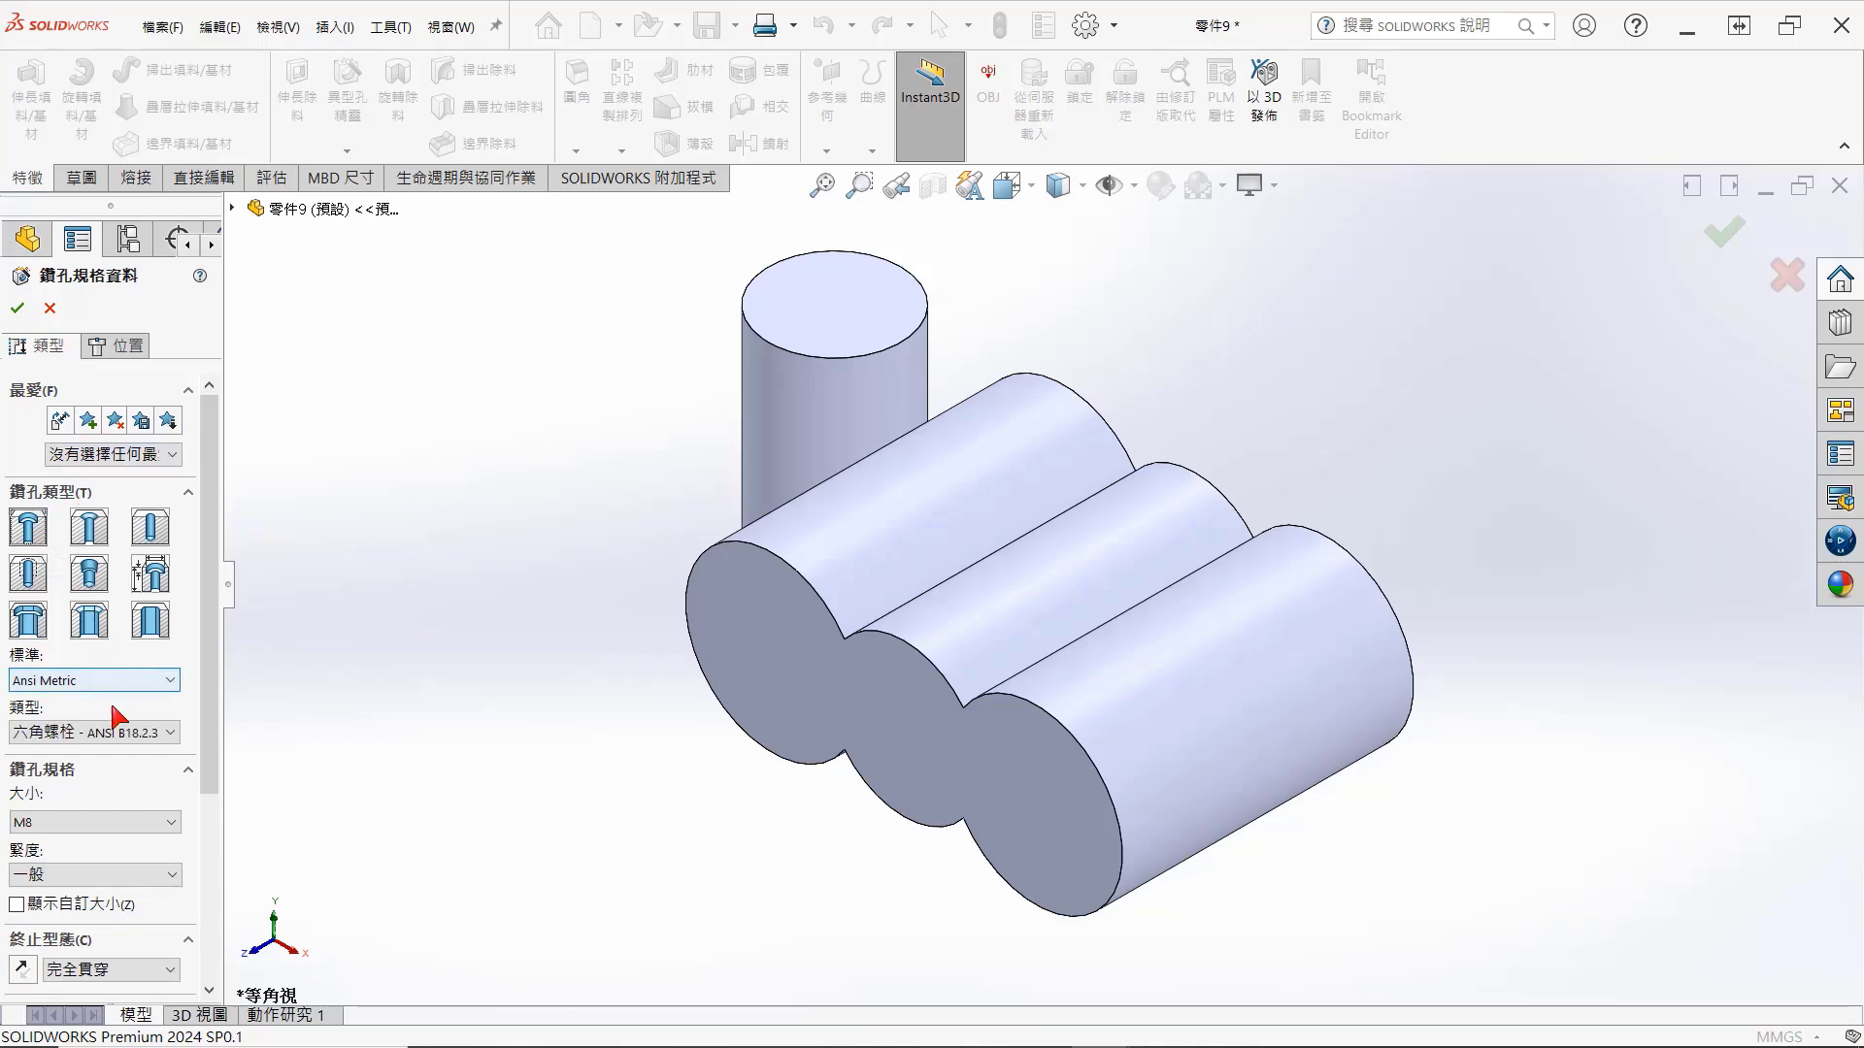
left_click(90, 824)
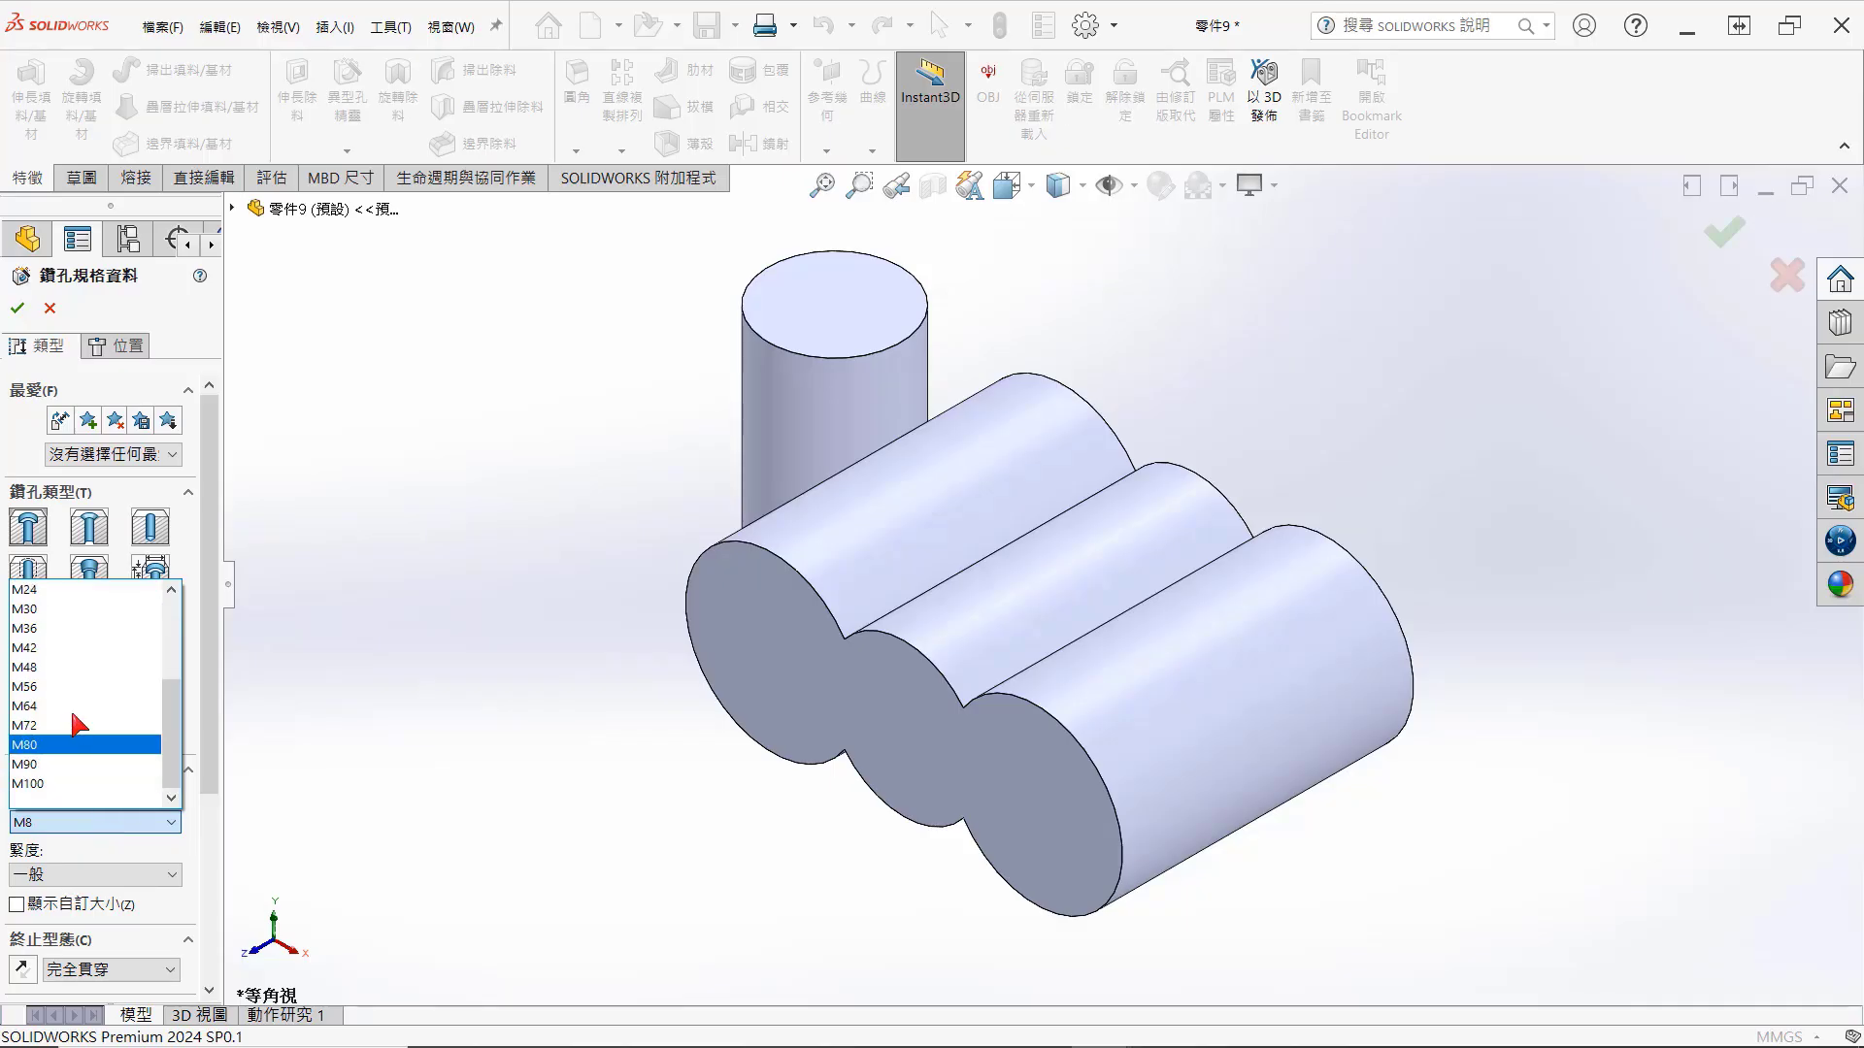
scroll(61, 670, "up", 1)
left_click(44, 592)
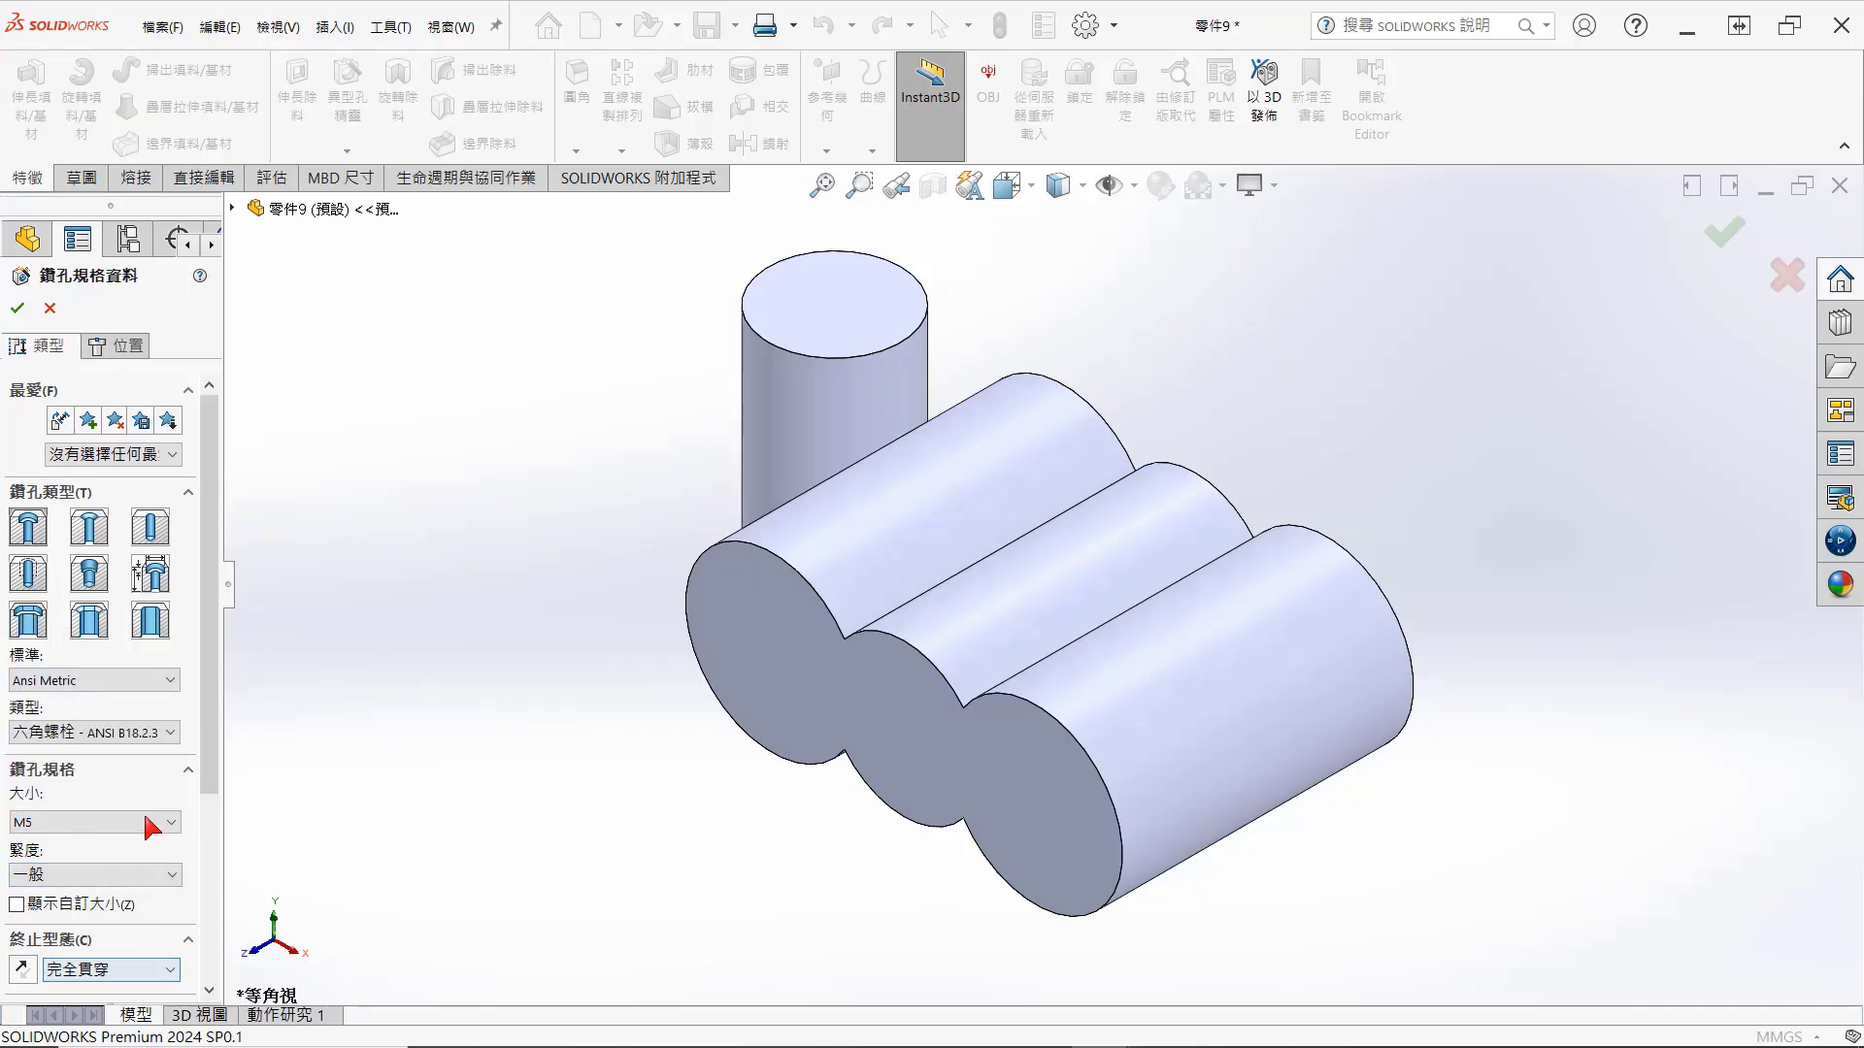
Step: Place the M5 counterbored hole on the cylinder's top face at the origin and finish the hole
left_click(120, 345)
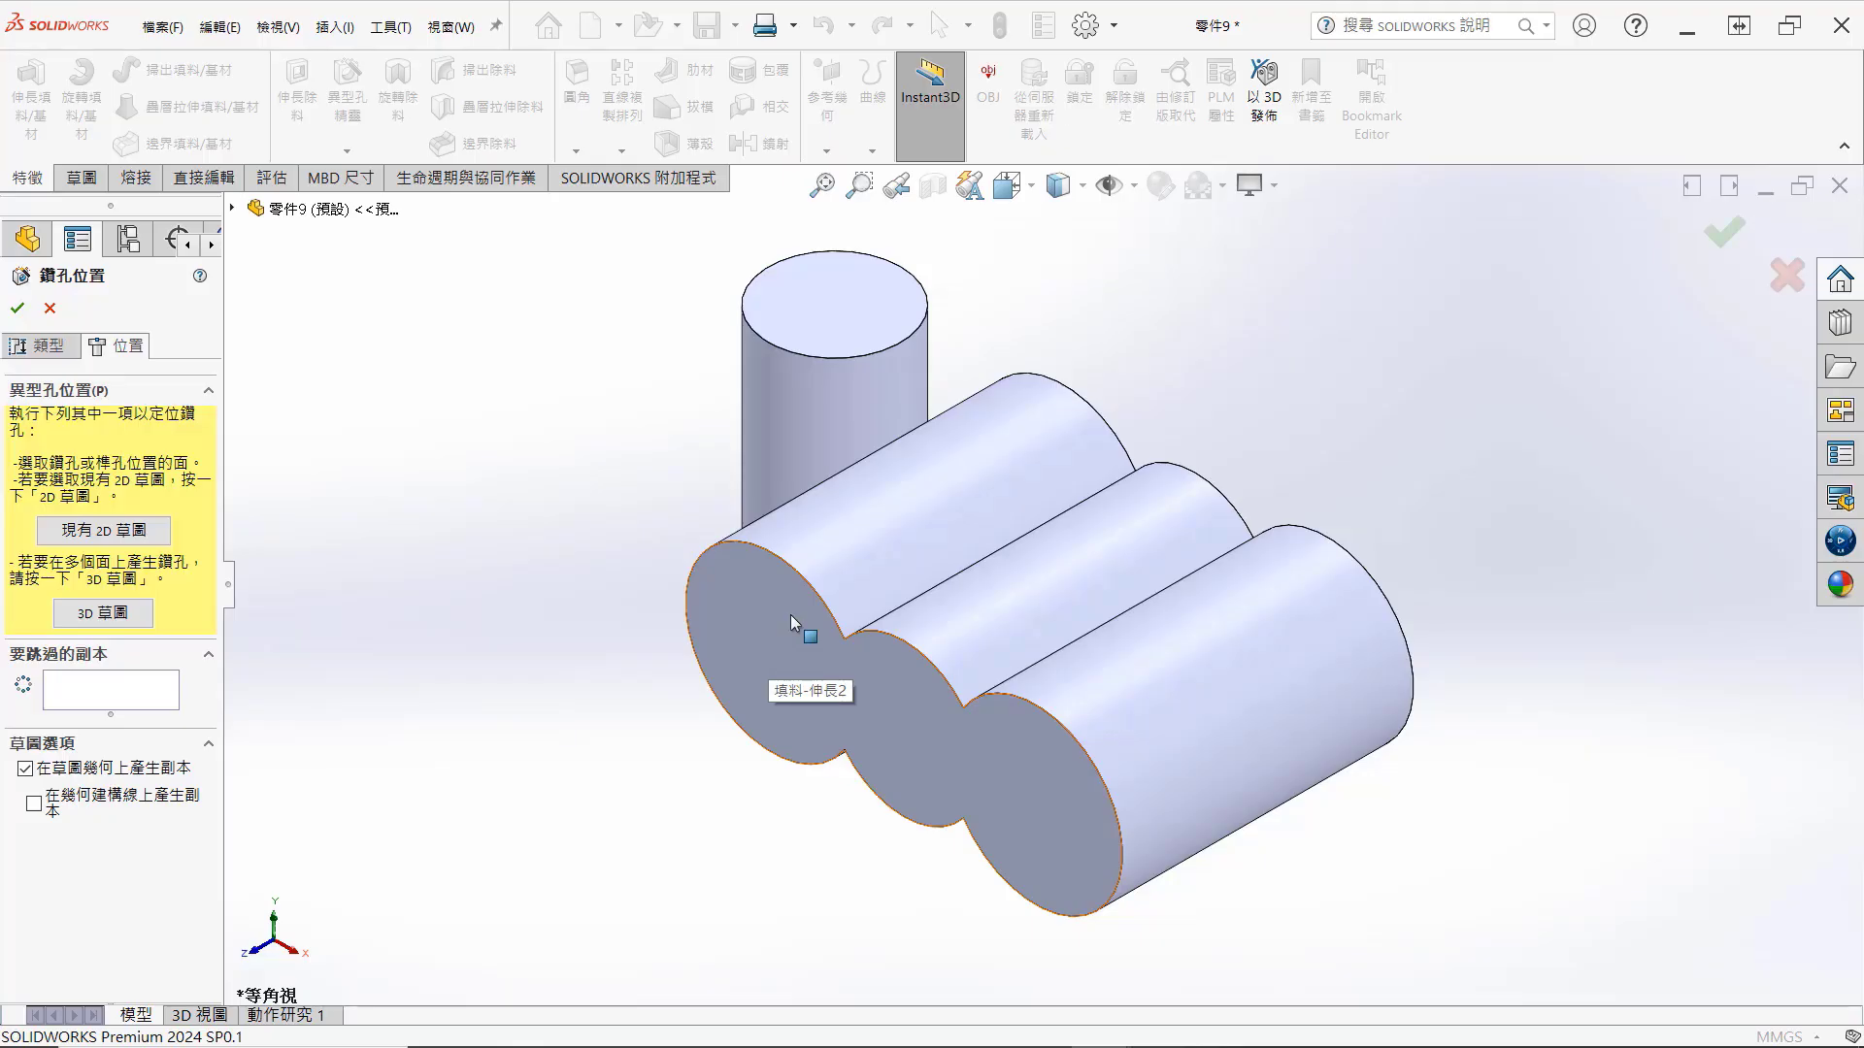
left_click(835, 306)
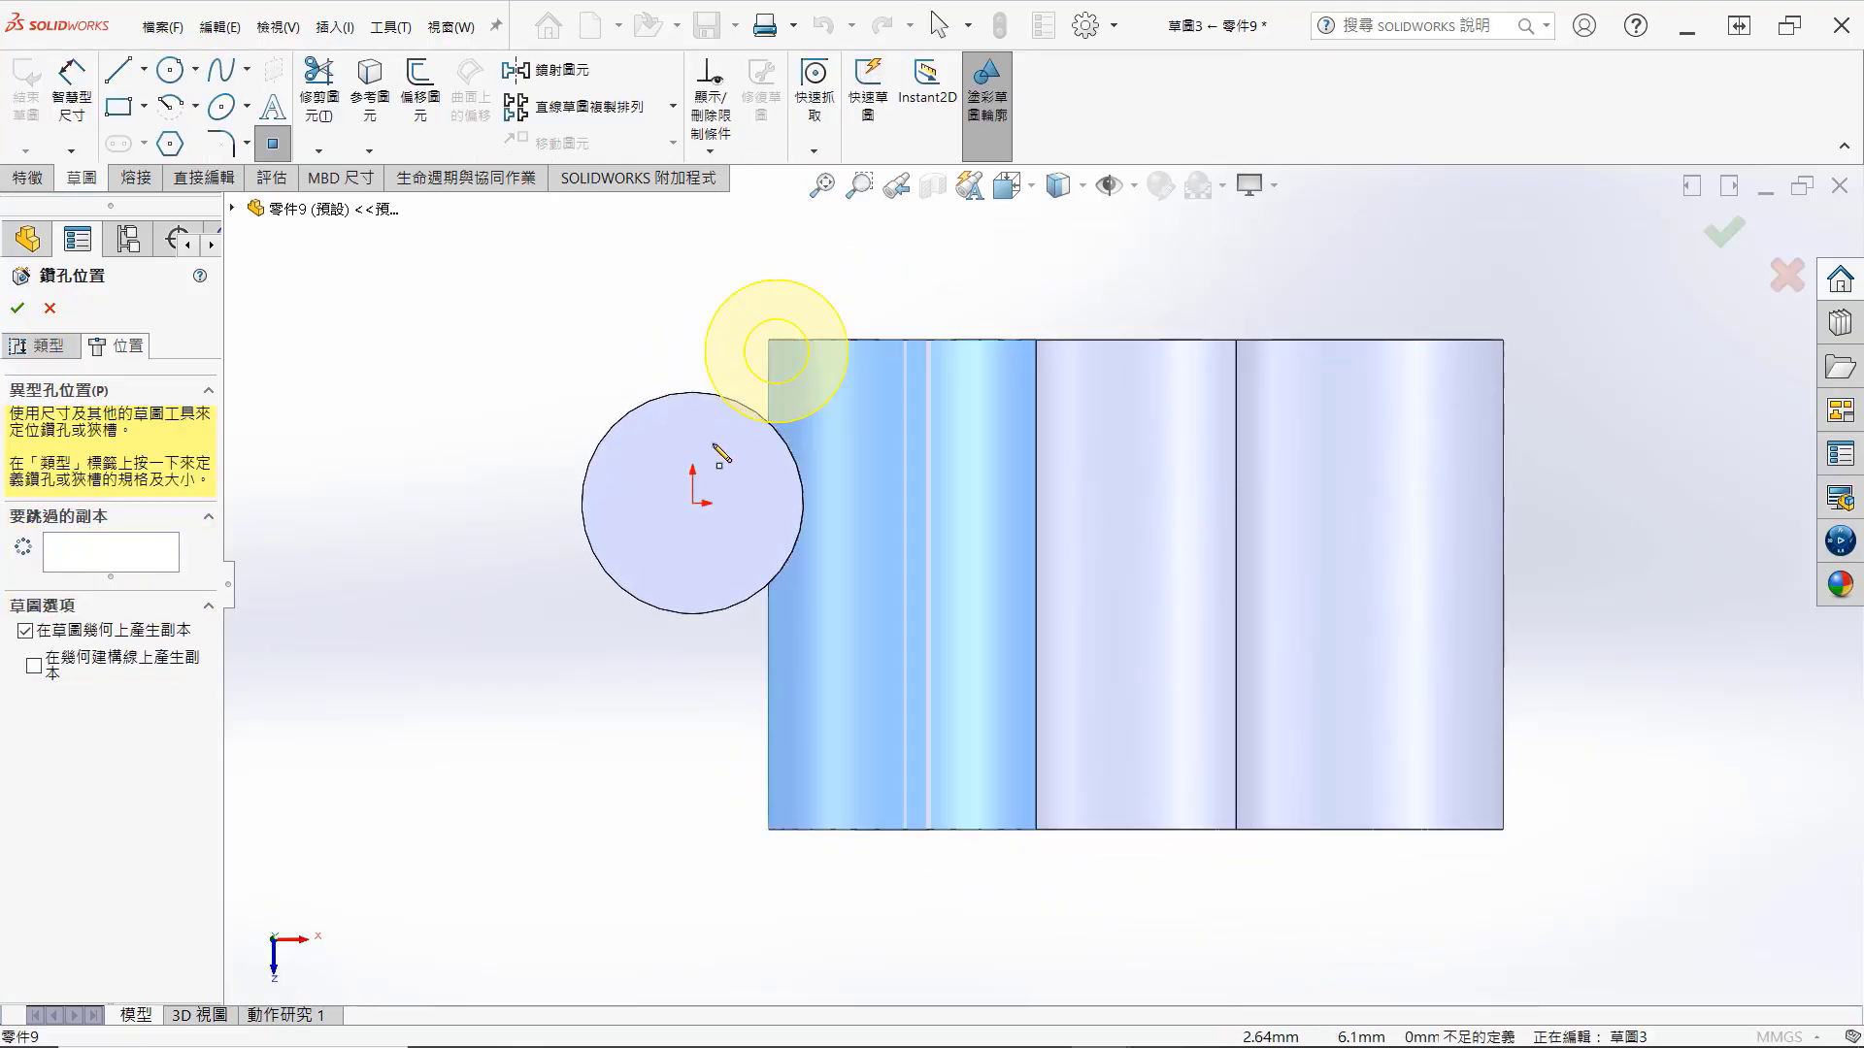
left_click(692, 503)
right_click(689, 503)
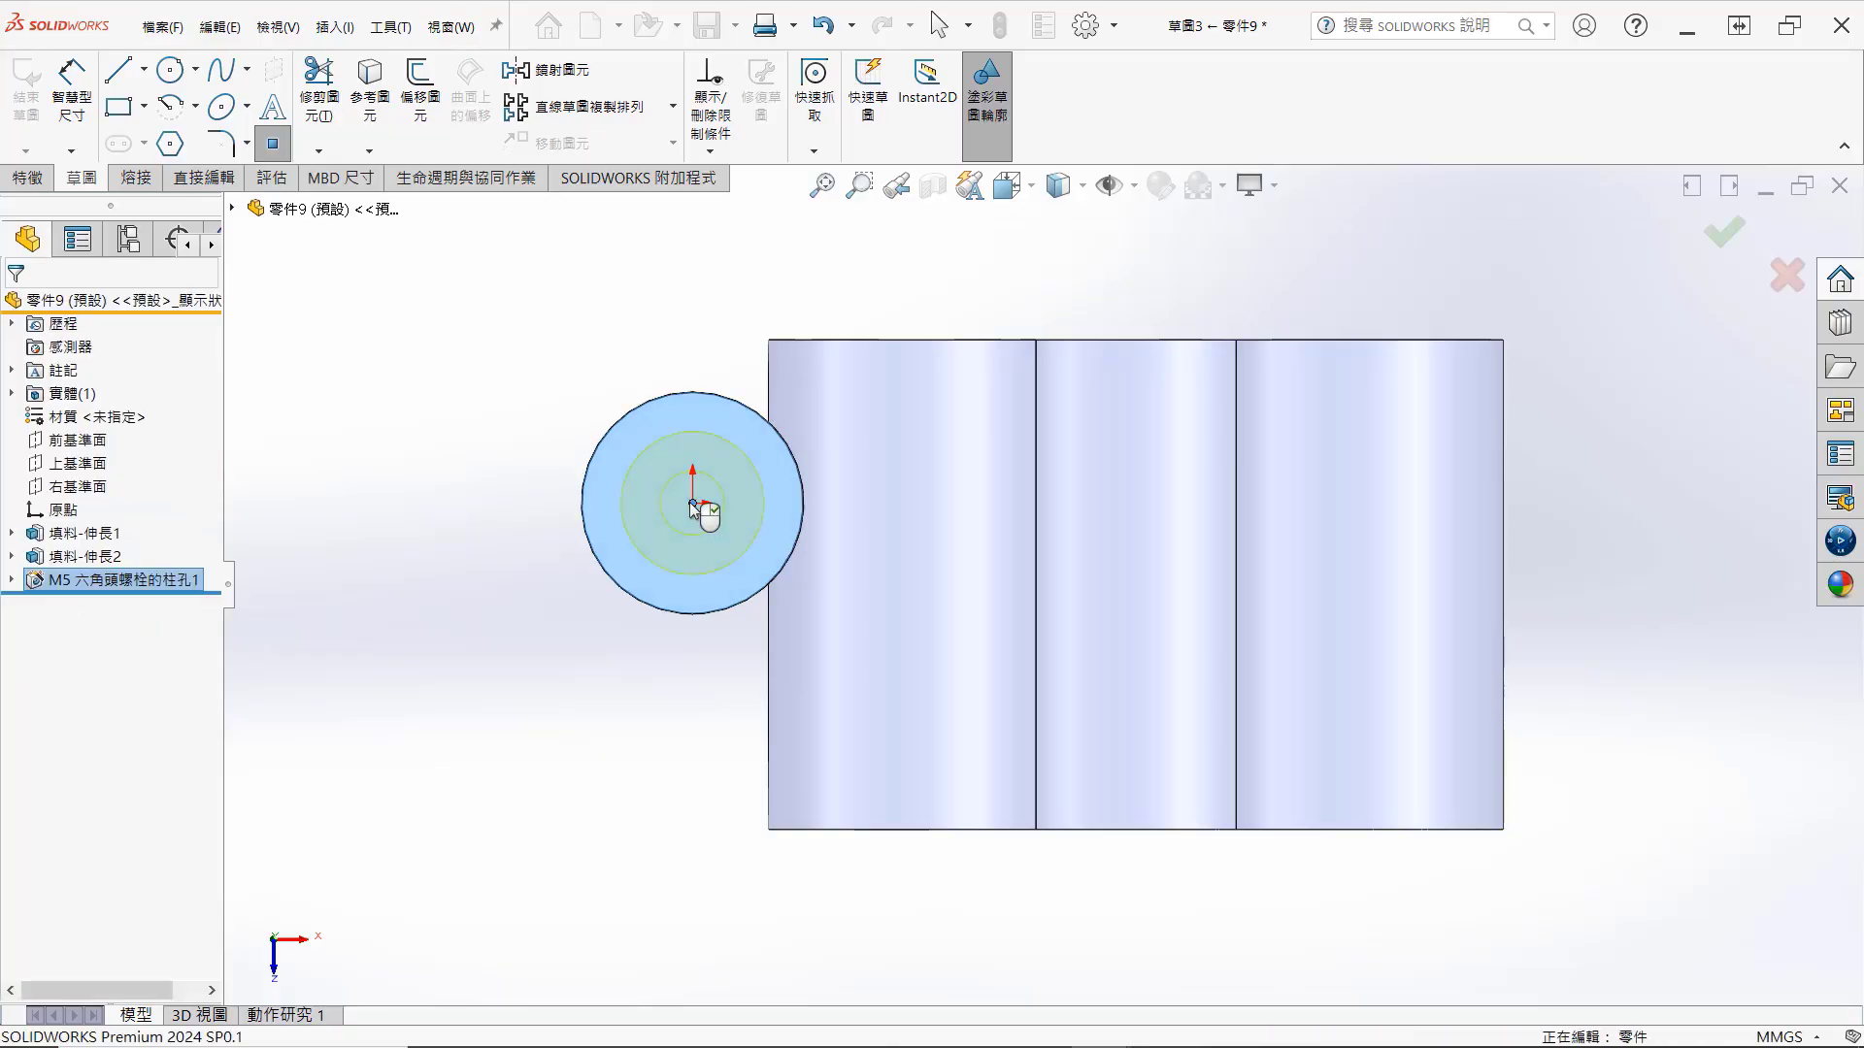
left_click(525, 579)
key("ctrl+7")
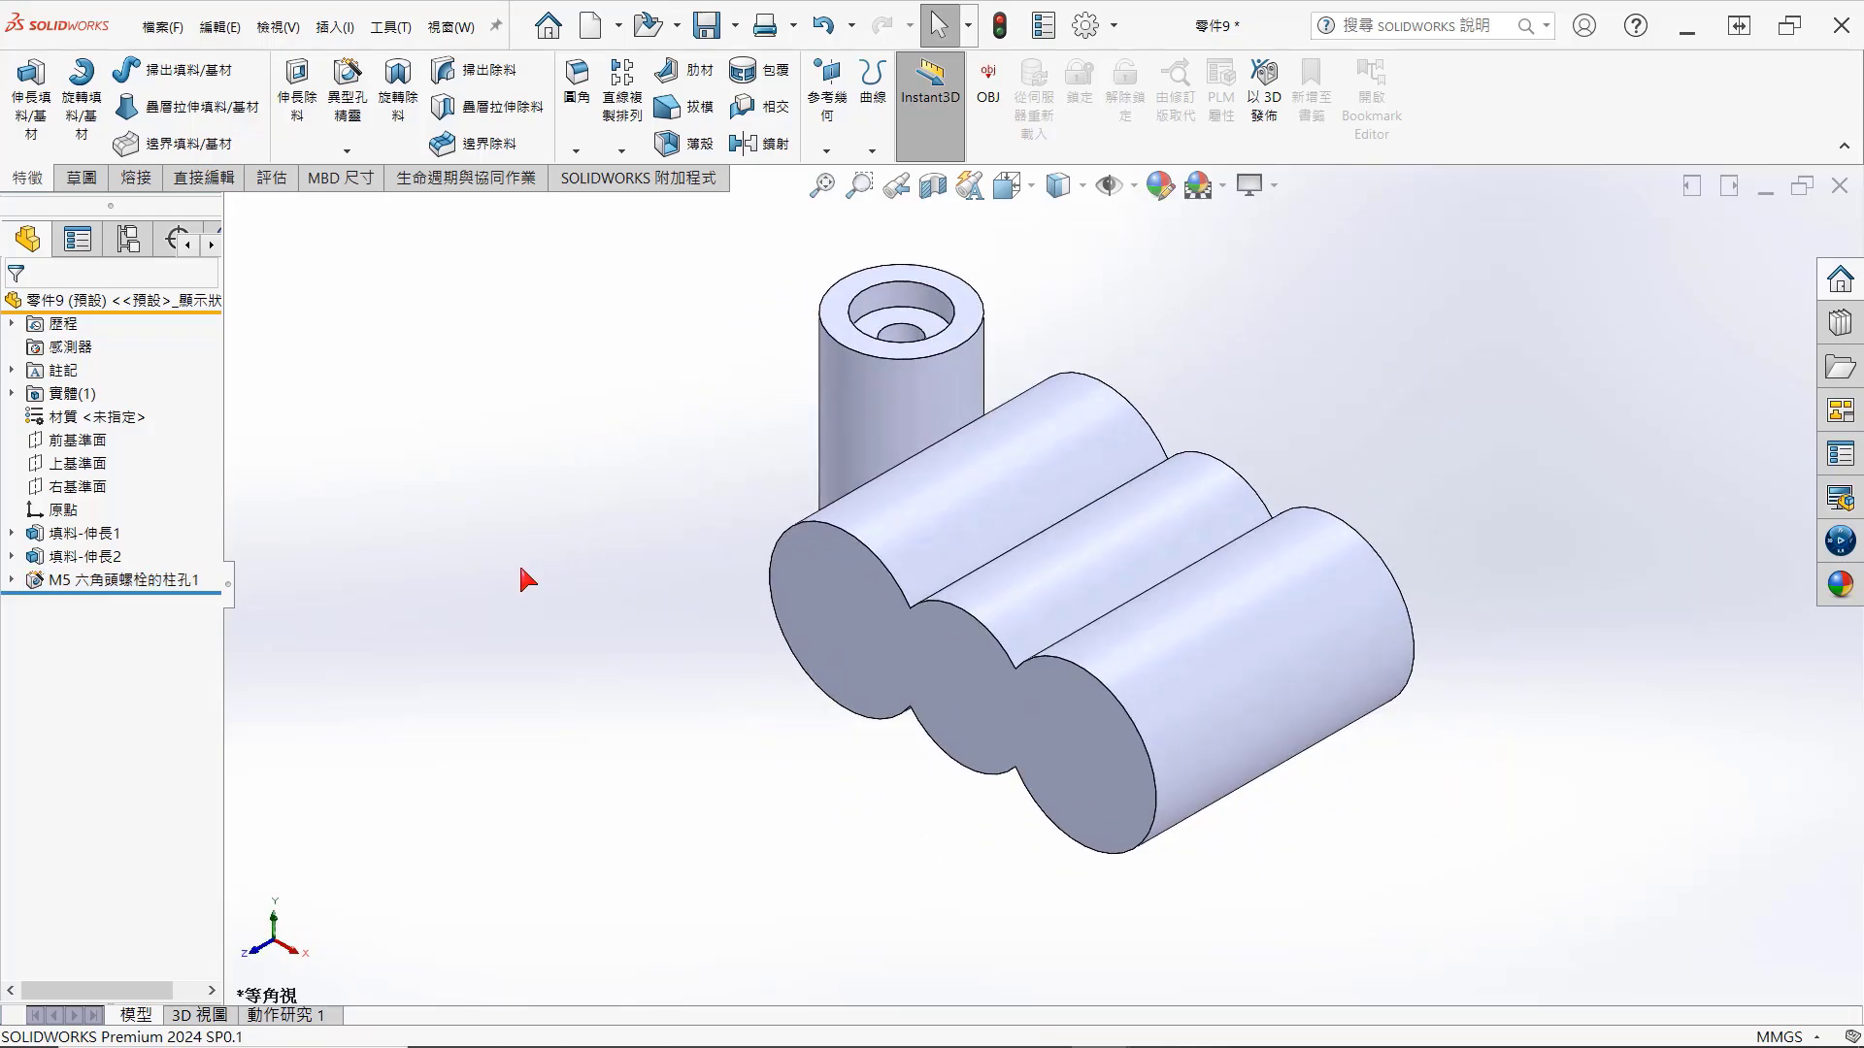
Step: Sketch three circles about 7.7 mm in diameter on the three-lobed body's front face, one at the centre of each lobe
left_click(805, 590)
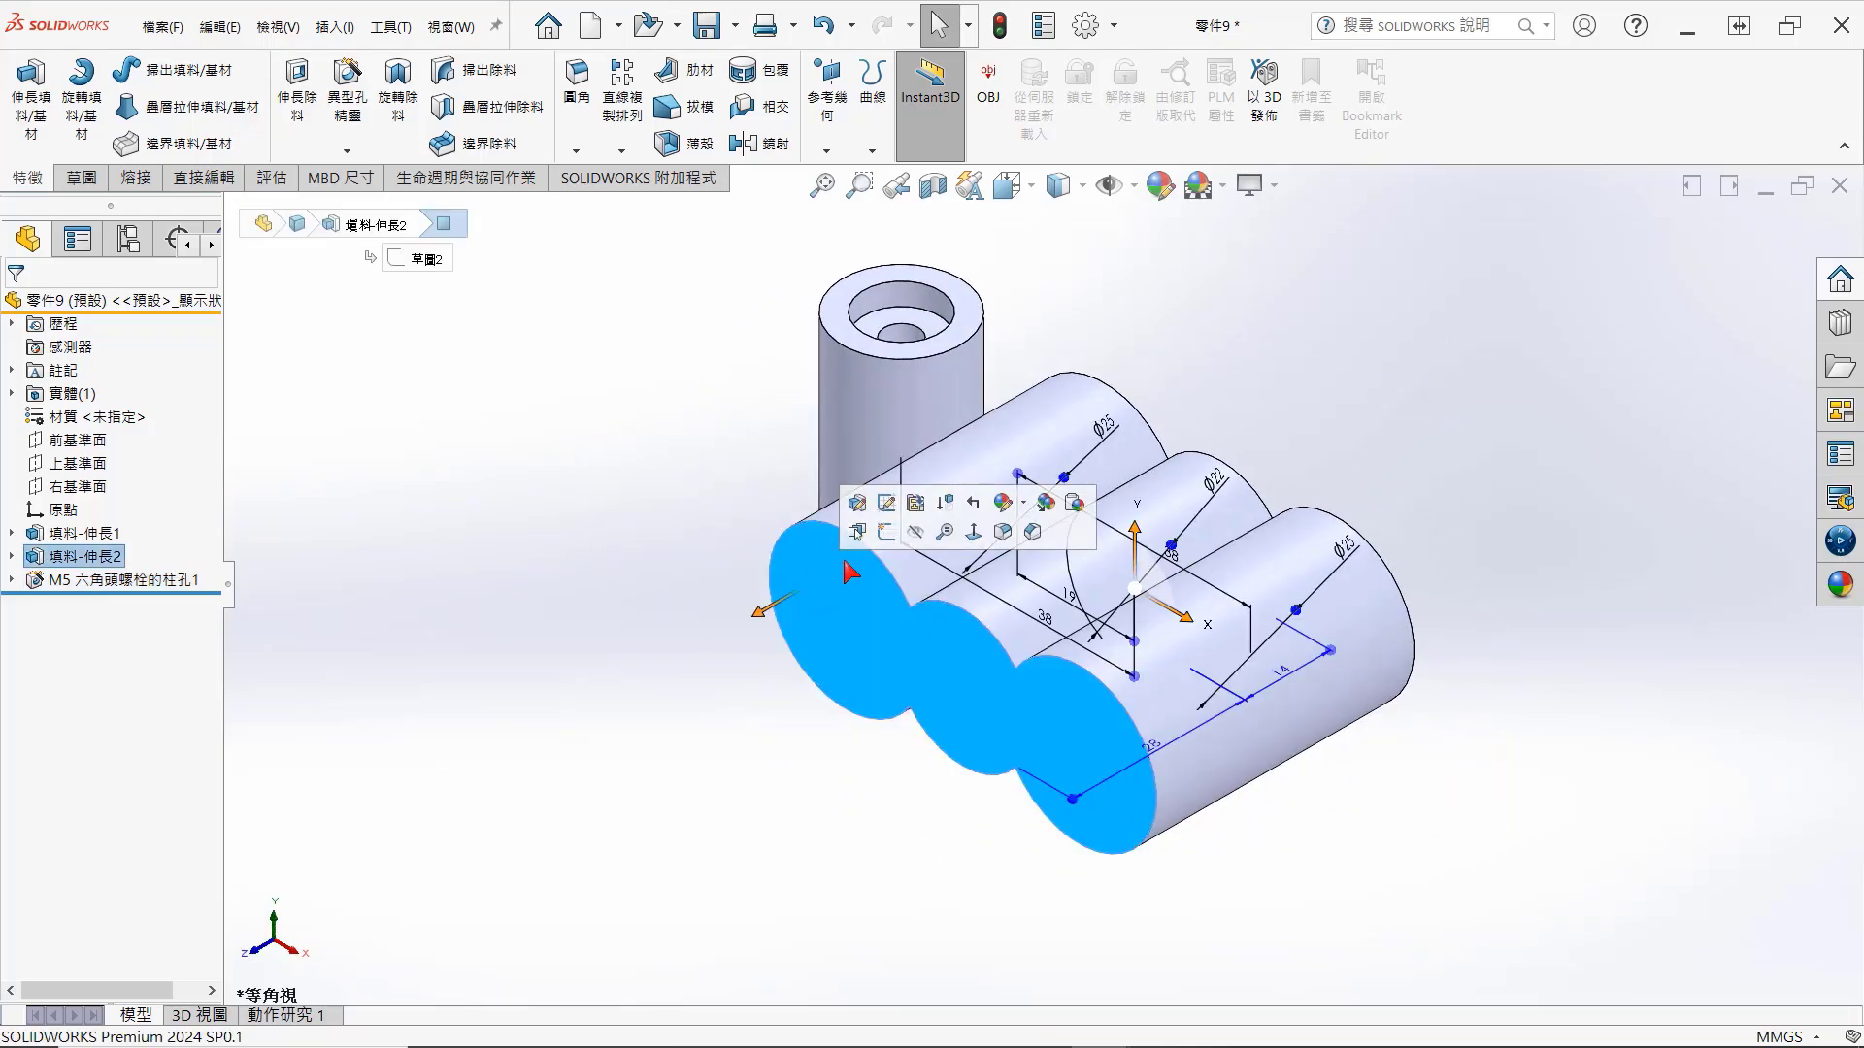
left_click(882, 560)
key("s")
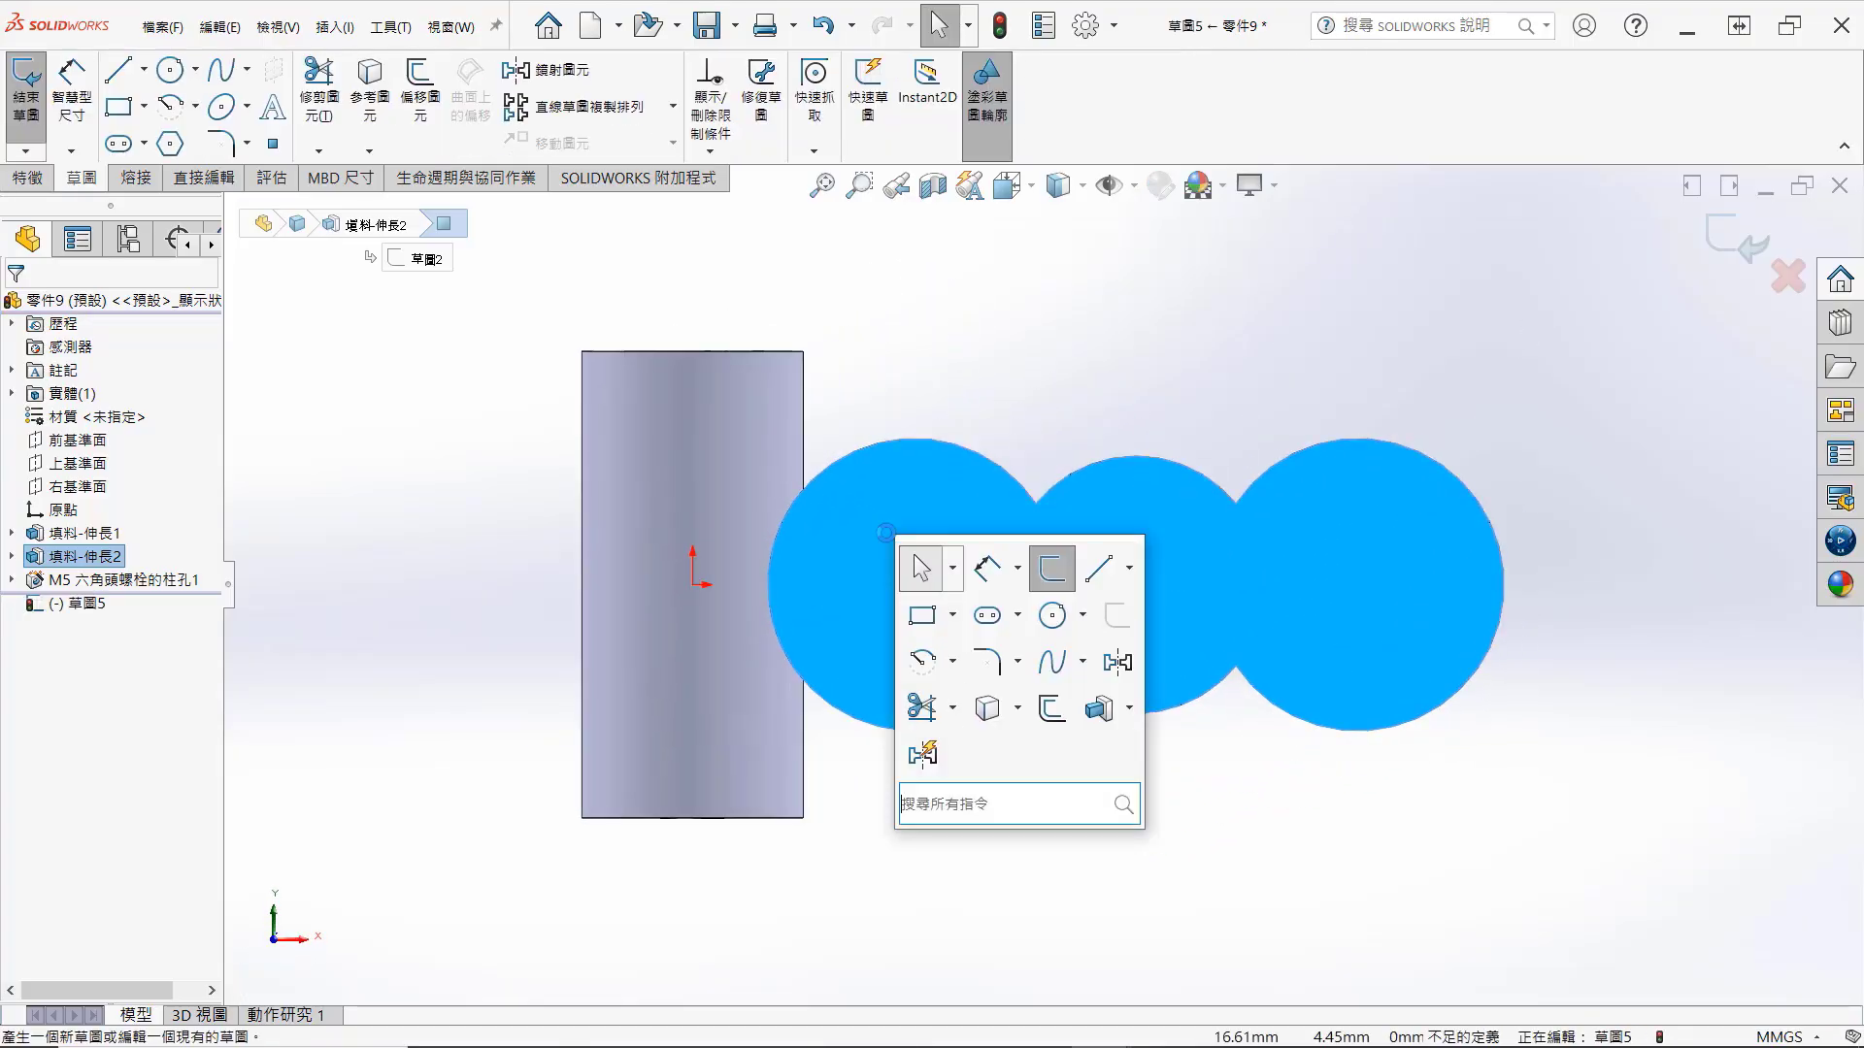
left_click(1052, 615)
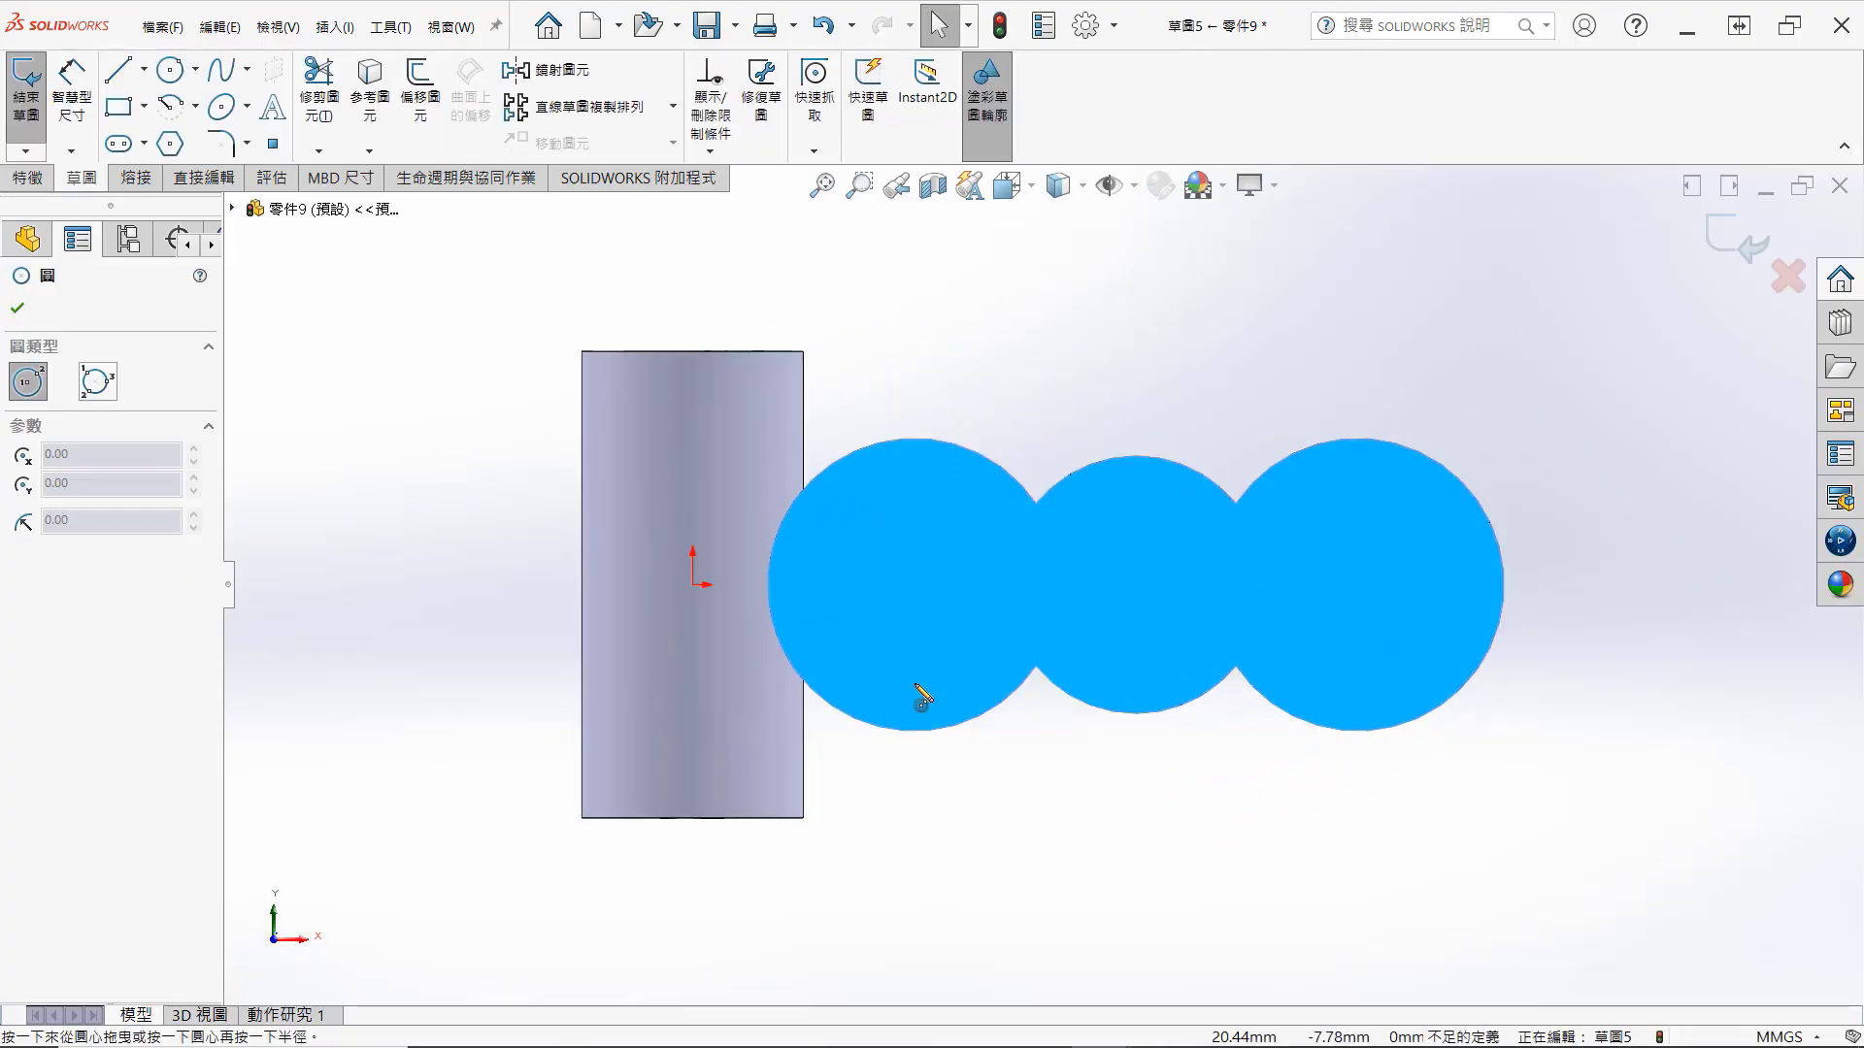
left_click(913, 584)
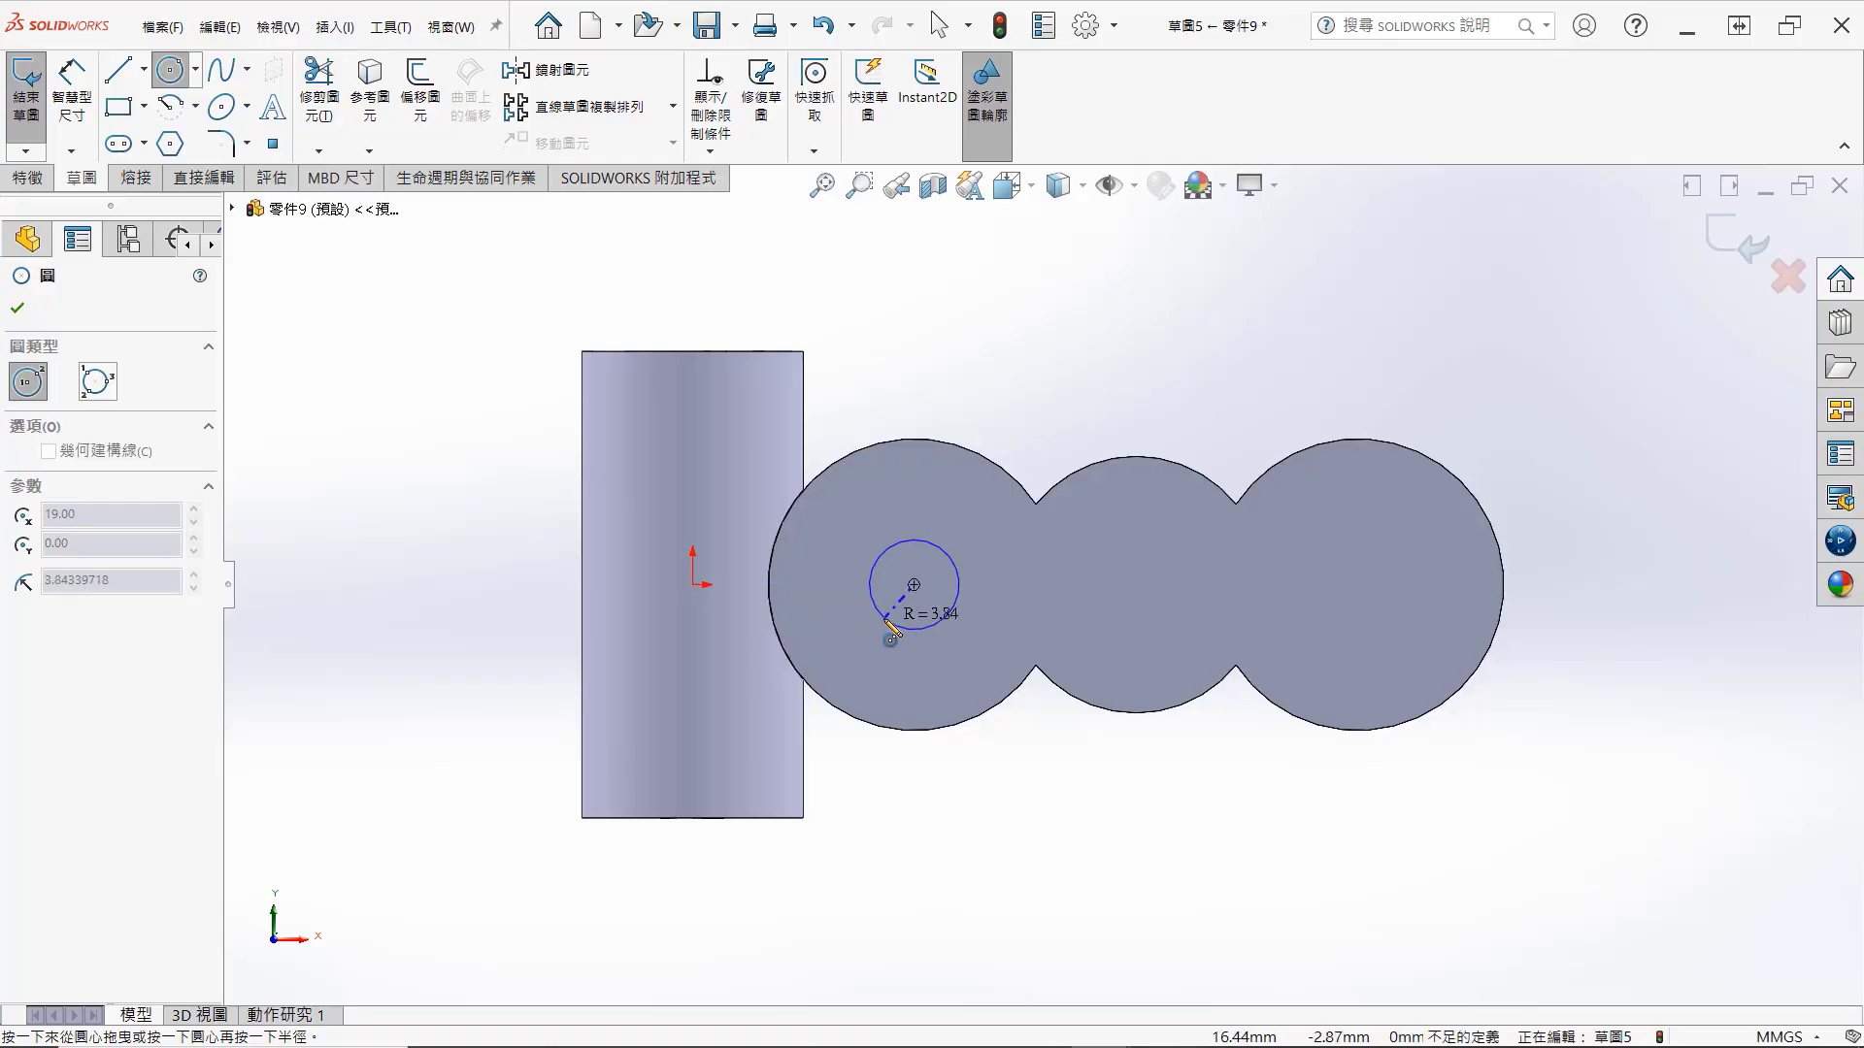
left_click(886, 623)
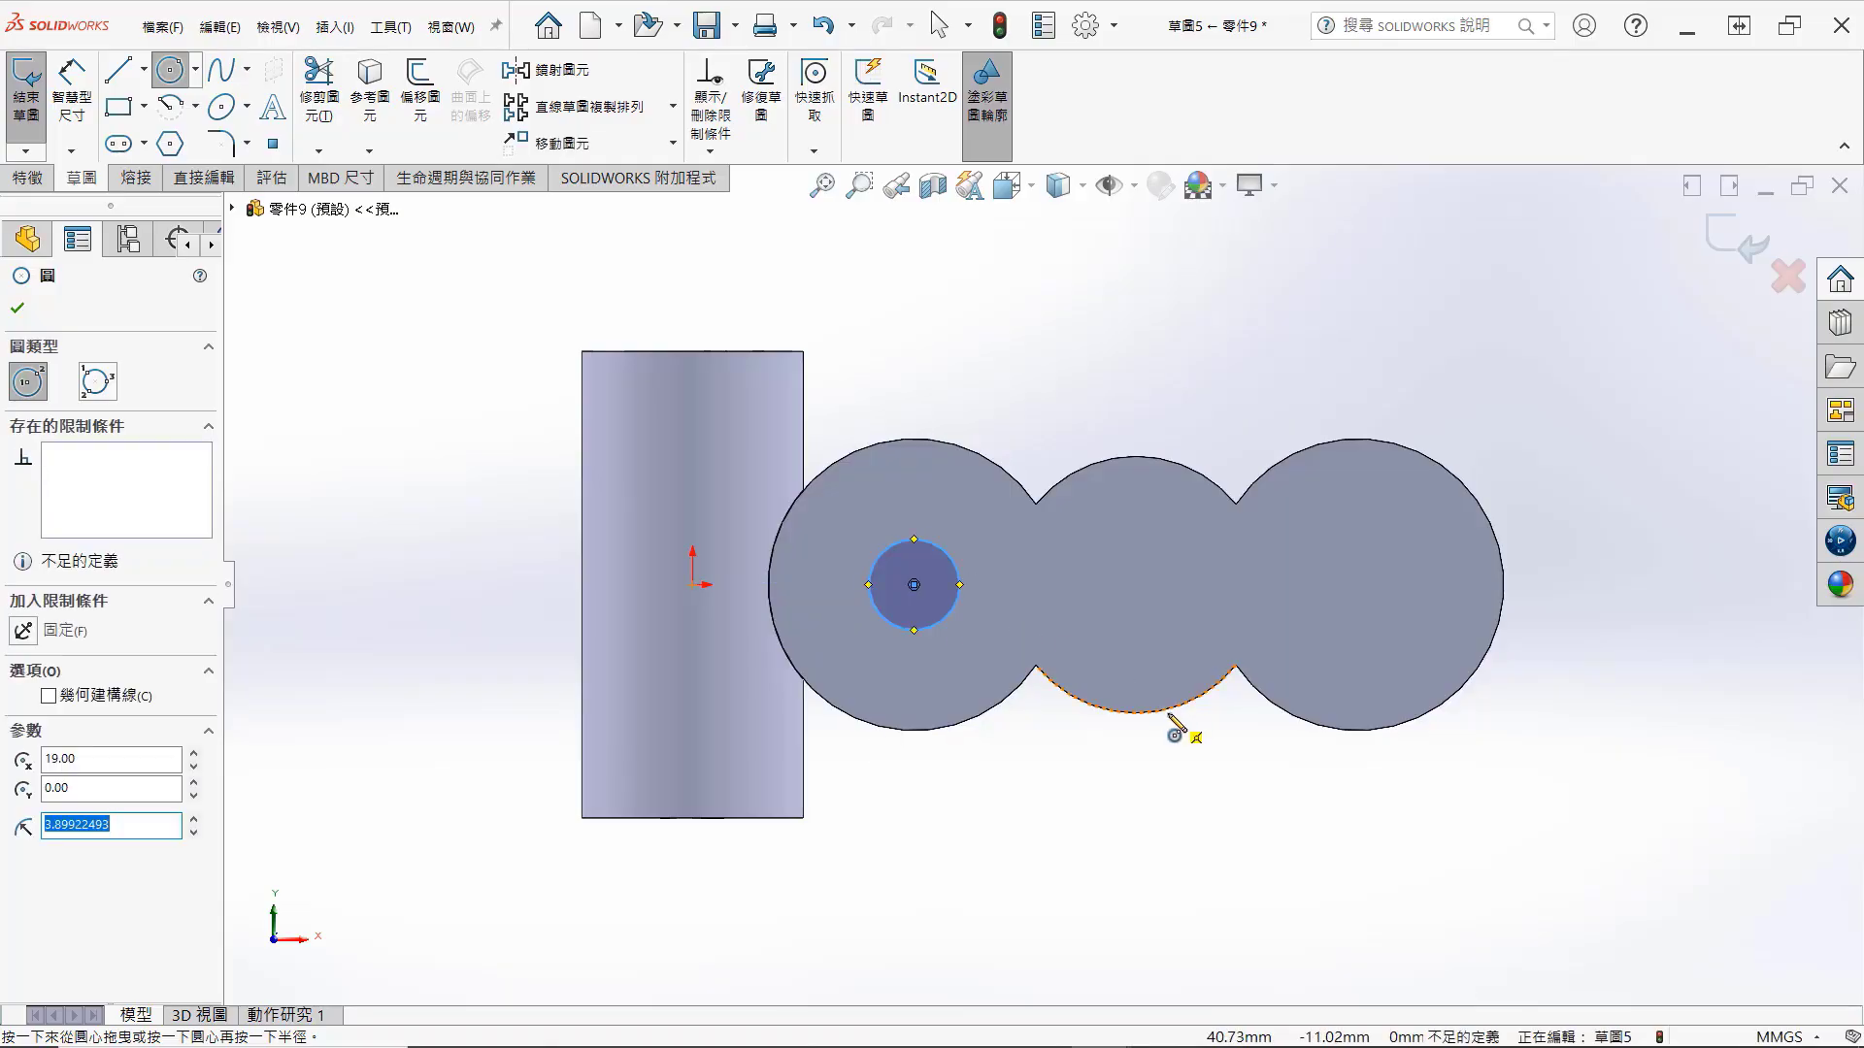
left_click(1136, 584)
left_click(1170, 611)
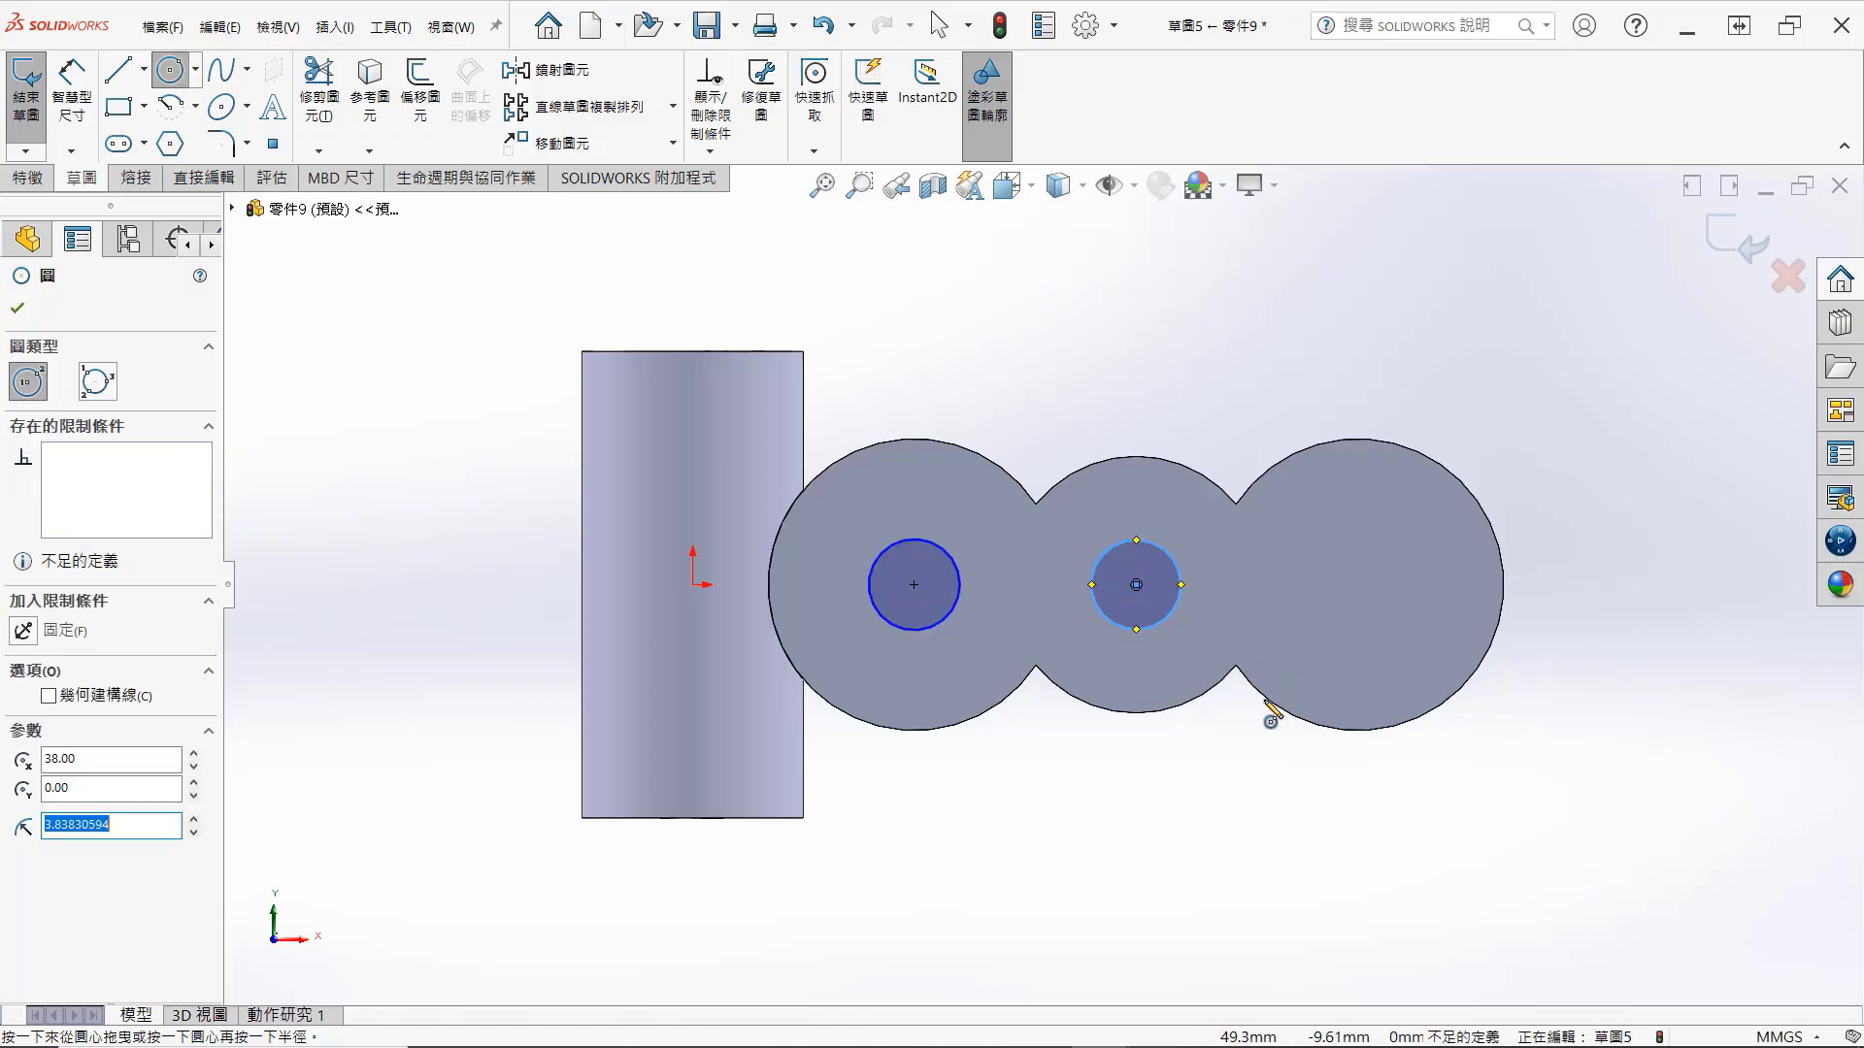
left_click(1357, 584)
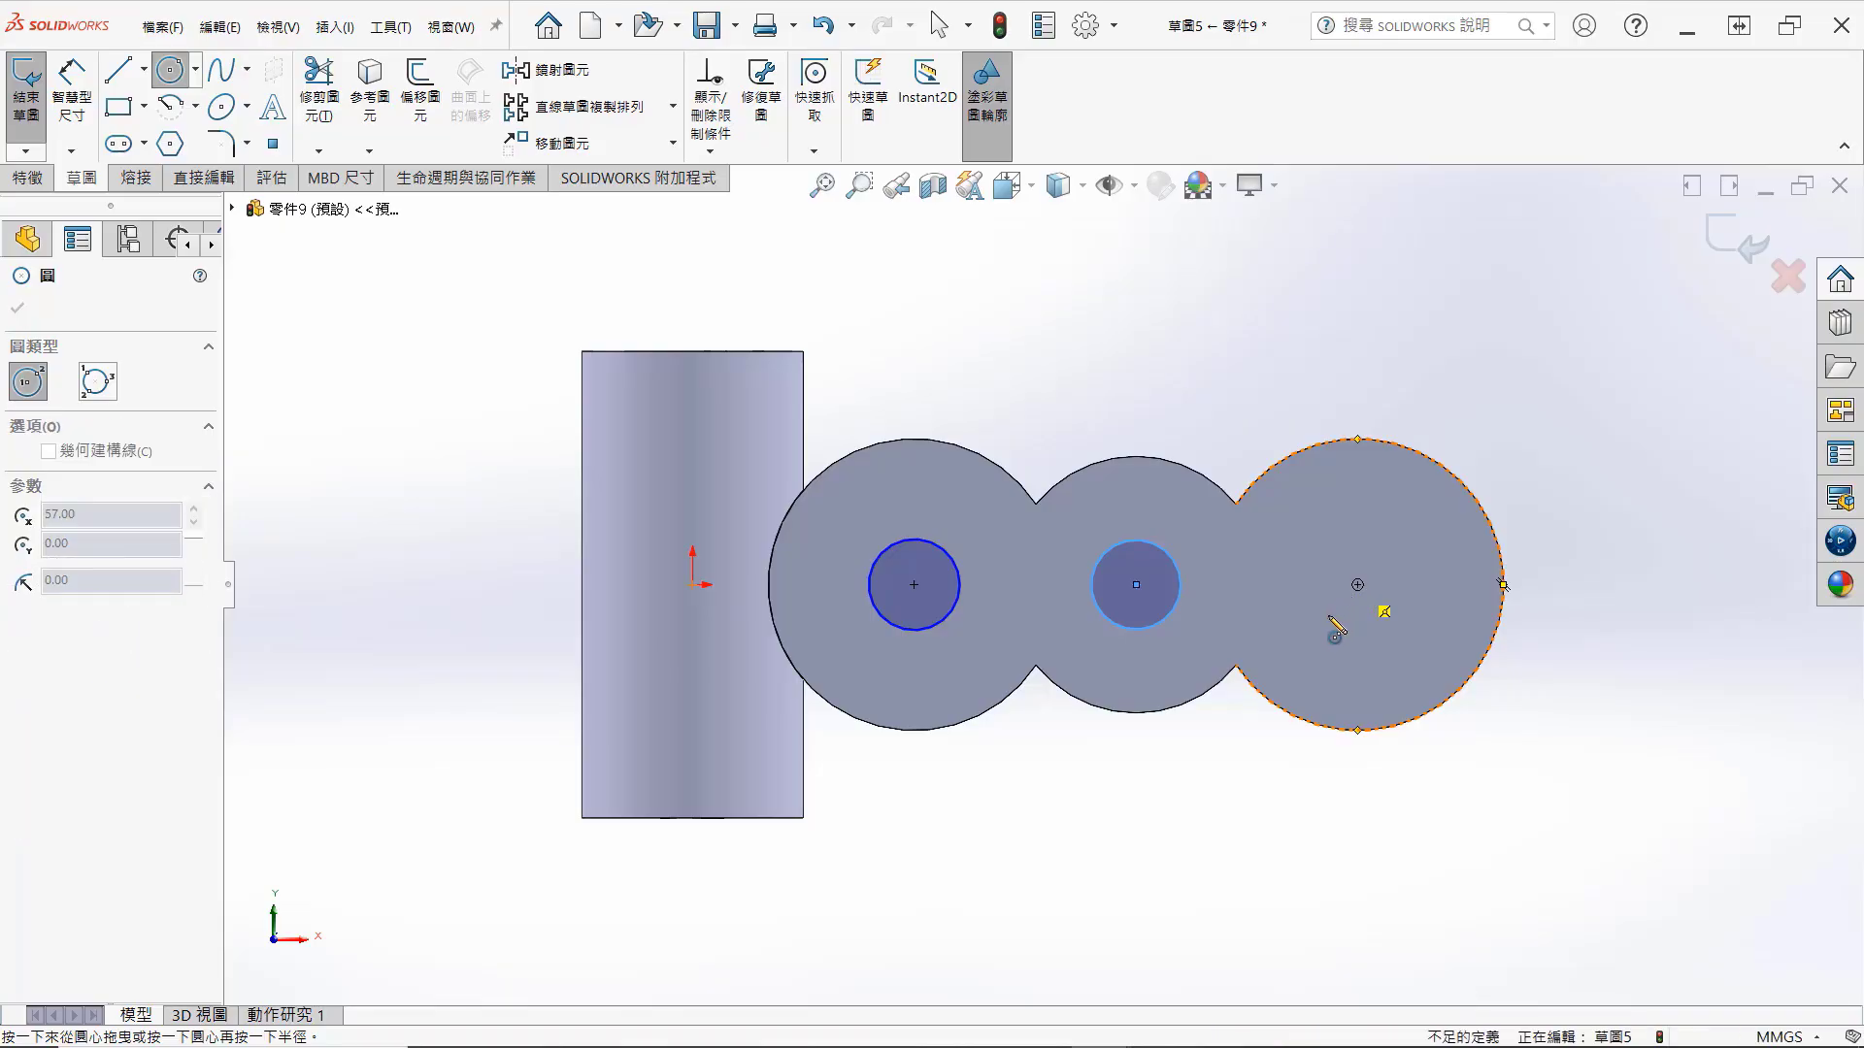
left_click(1330, 621)
Step: Dimension the circle in the lobe nearest the cylinder to a 12 mm diameter
key("s")
left_click(1427, 652)
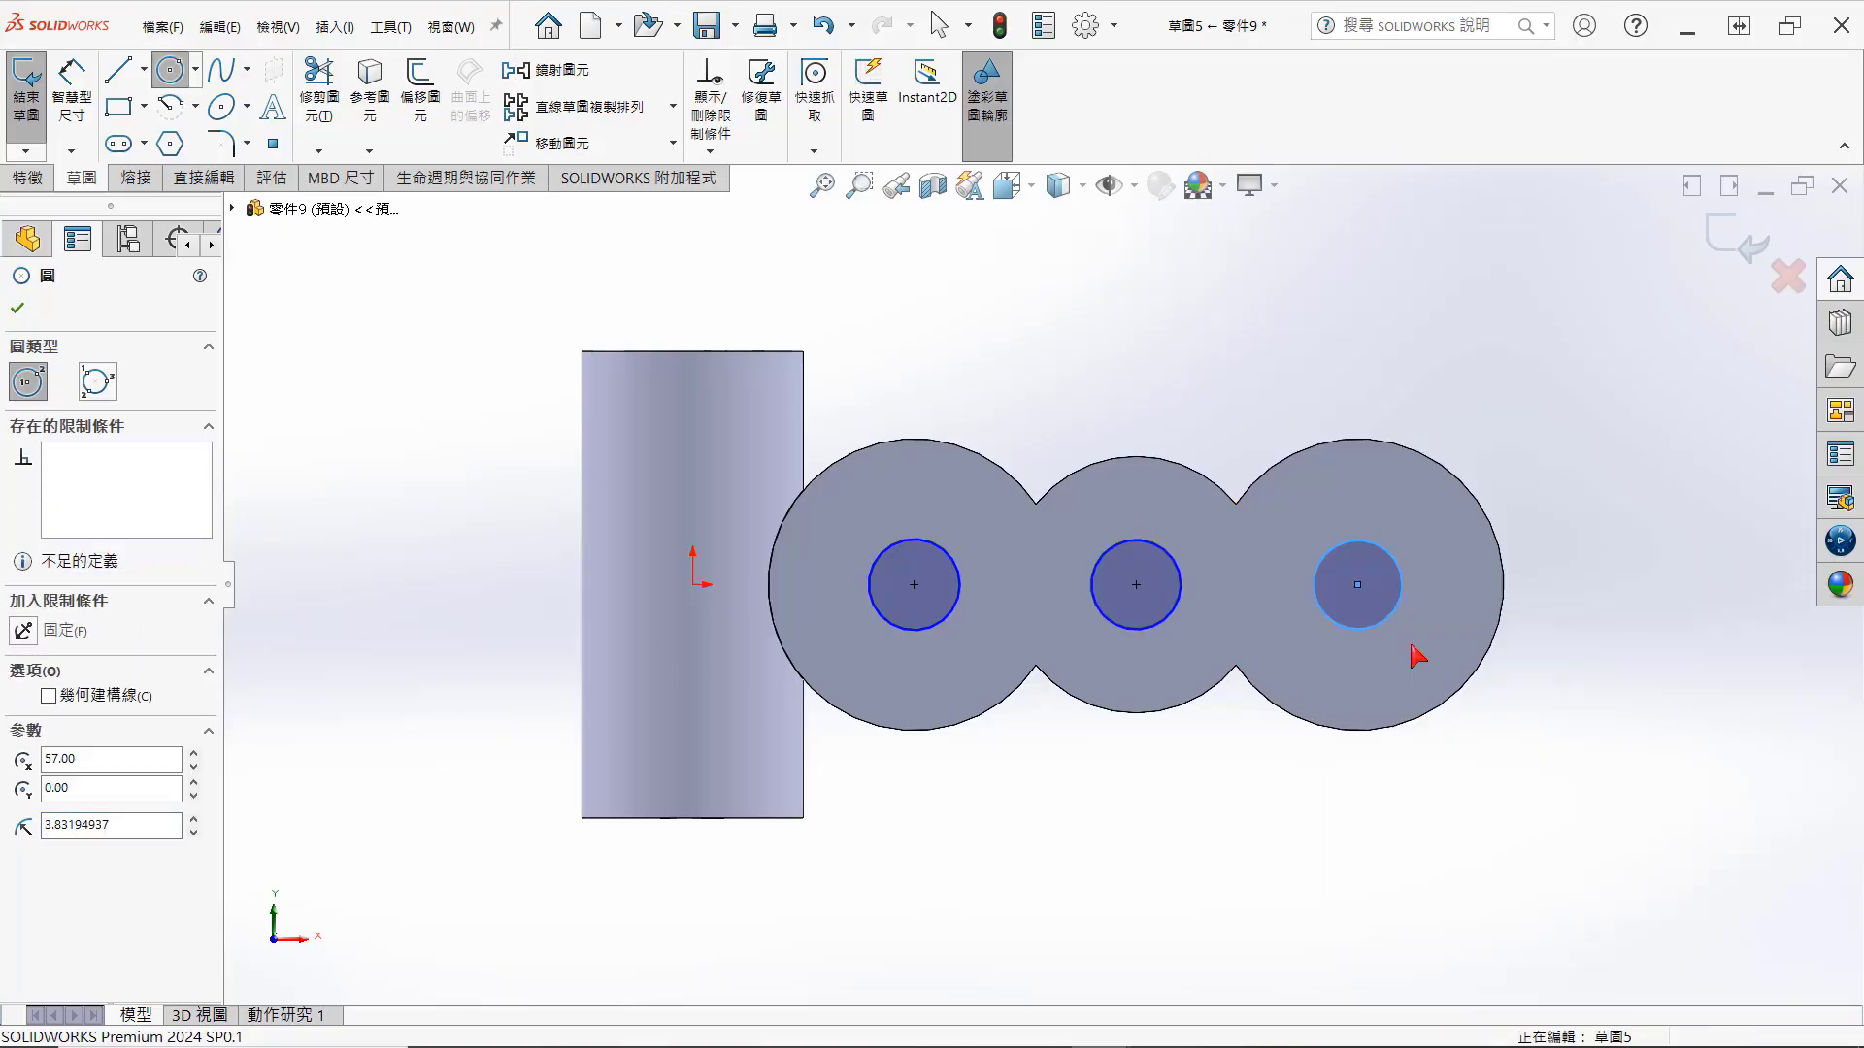
left_click(946, 552)
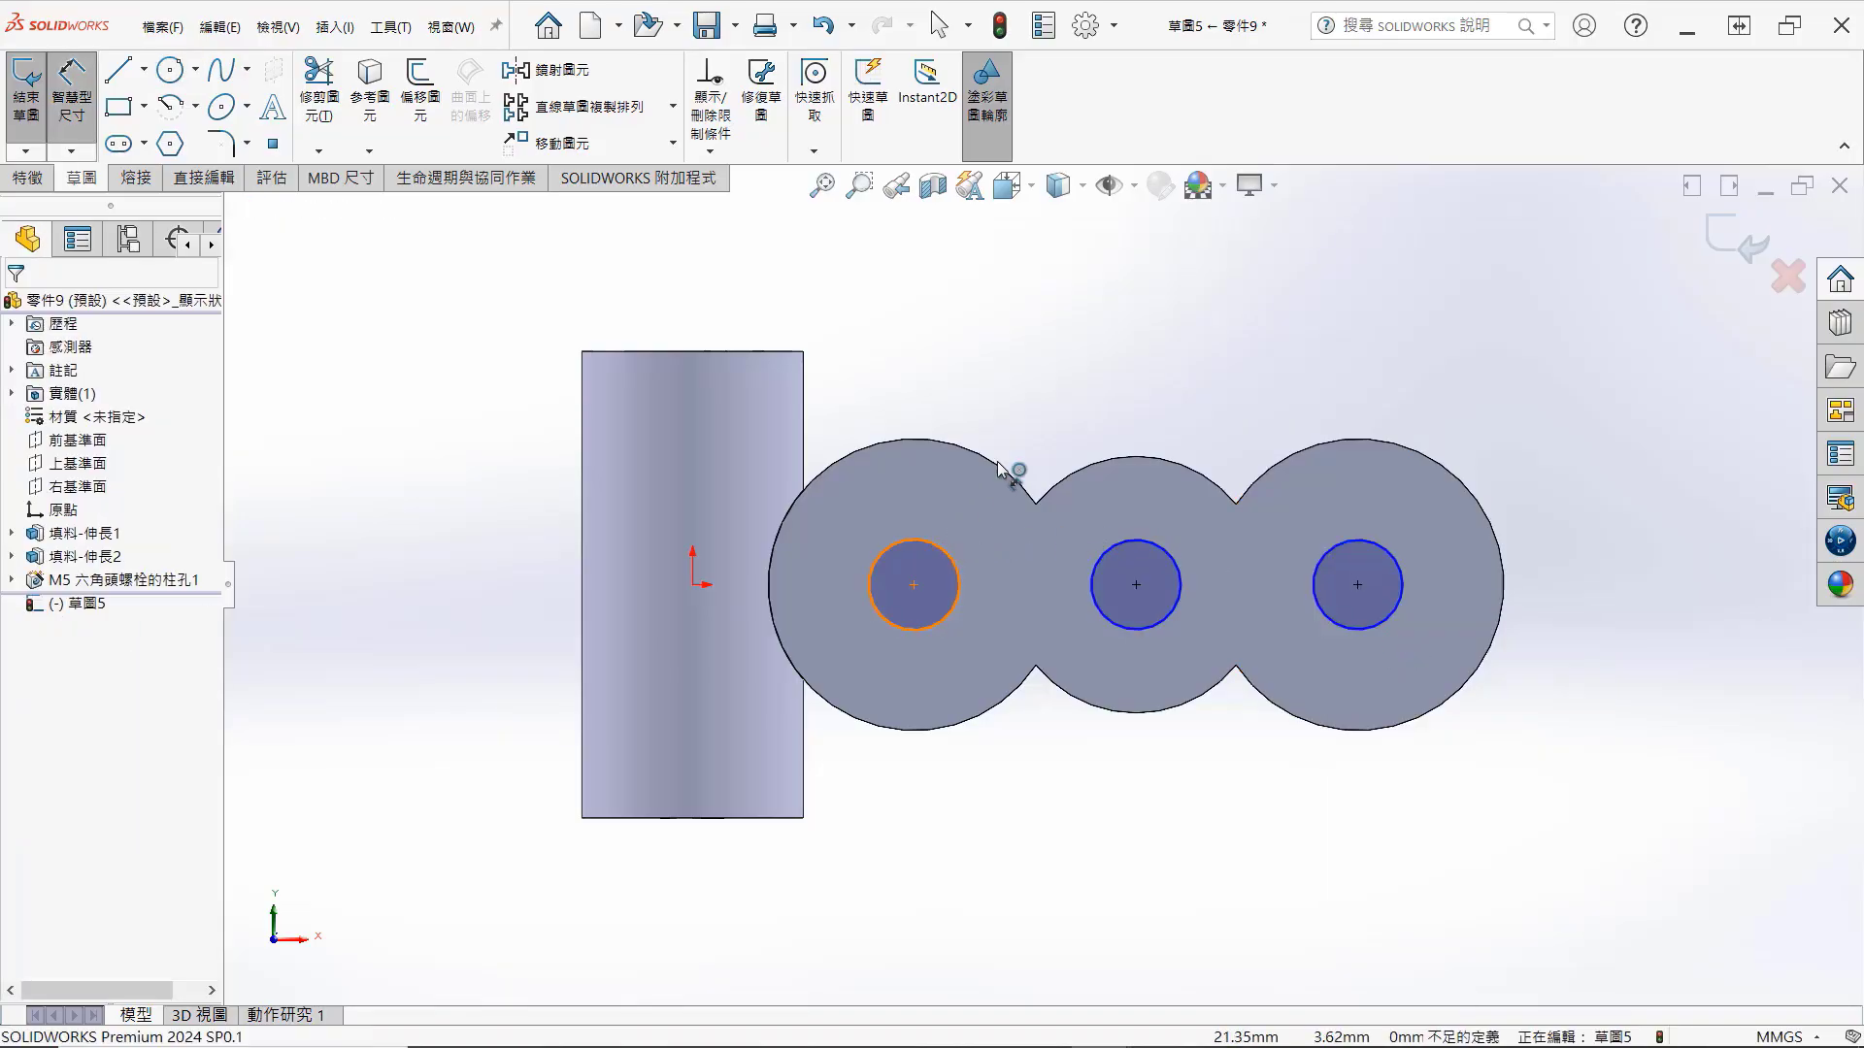
left_click(1057, 383)
left_click(1058, 392)
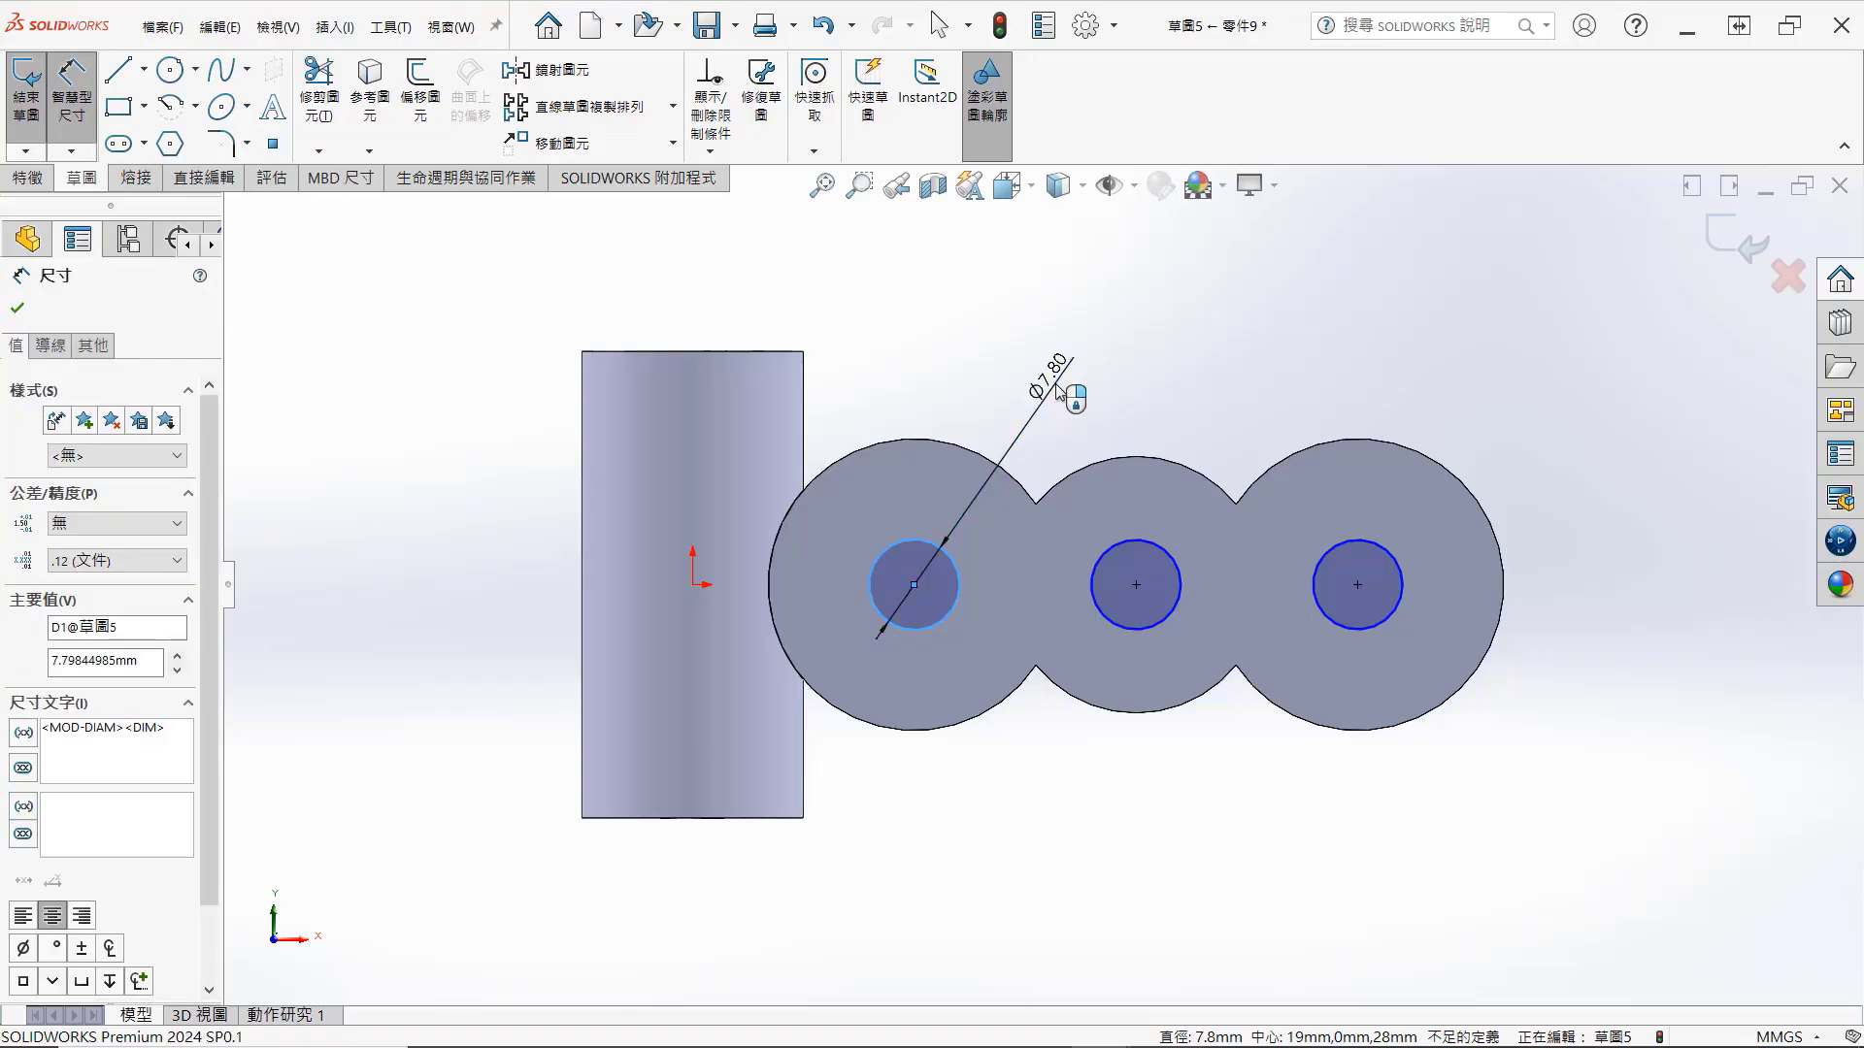
key("Return")
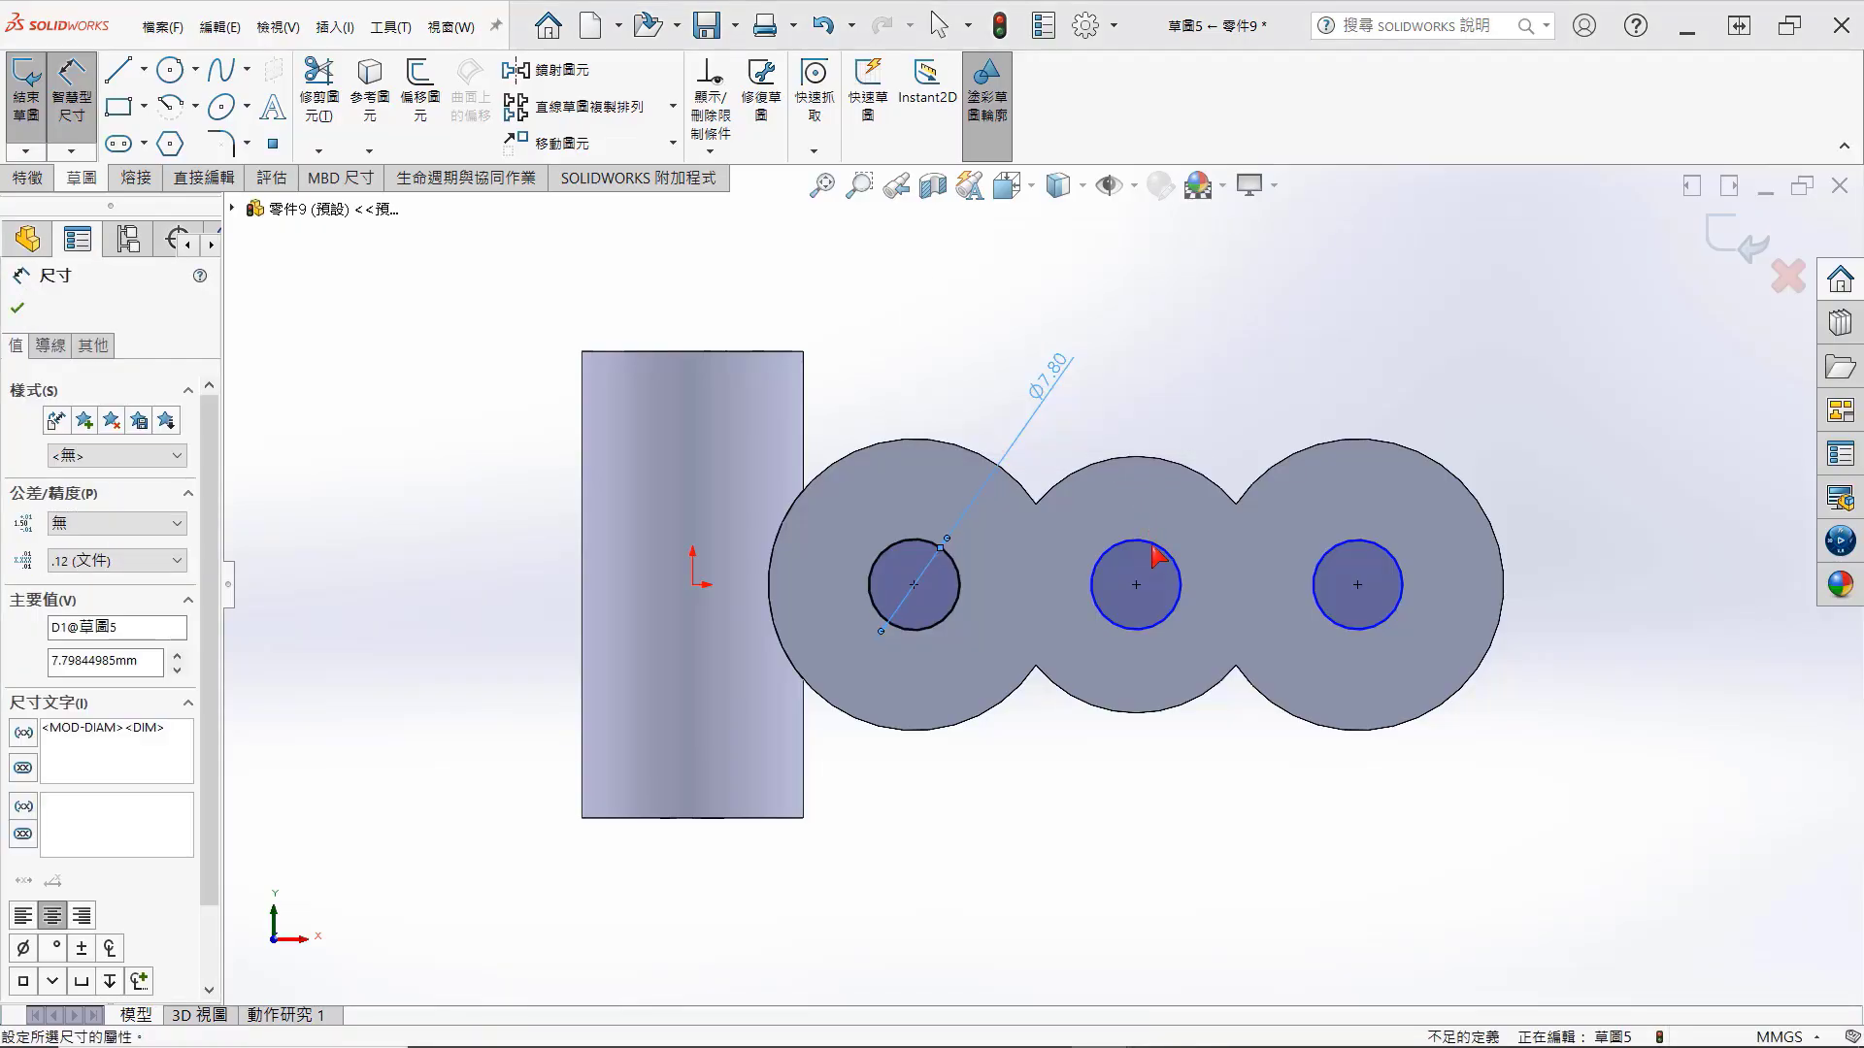
Step: Dimension the middle circle to 10 mm and the circle farthest from the cylinder to 12 mm diameter, and finish the sketch
left_click(1153, 552)
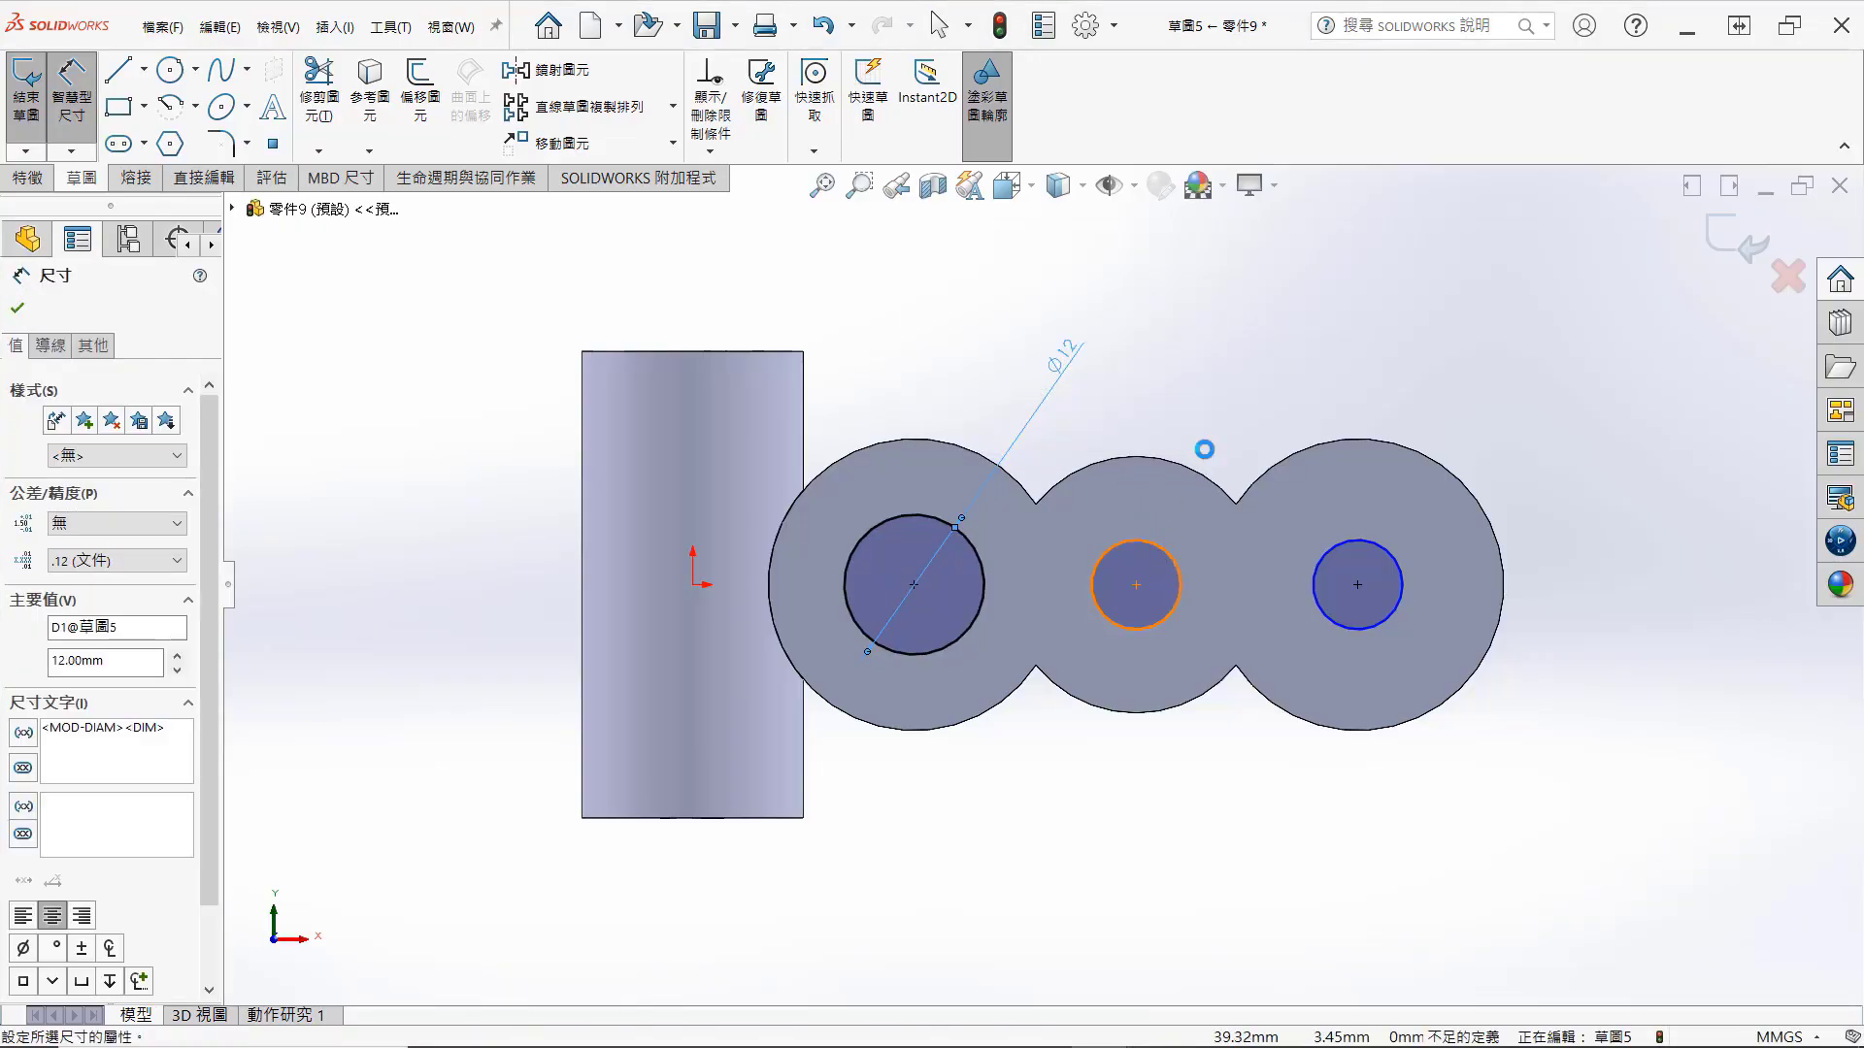
left_click(1245, 397)
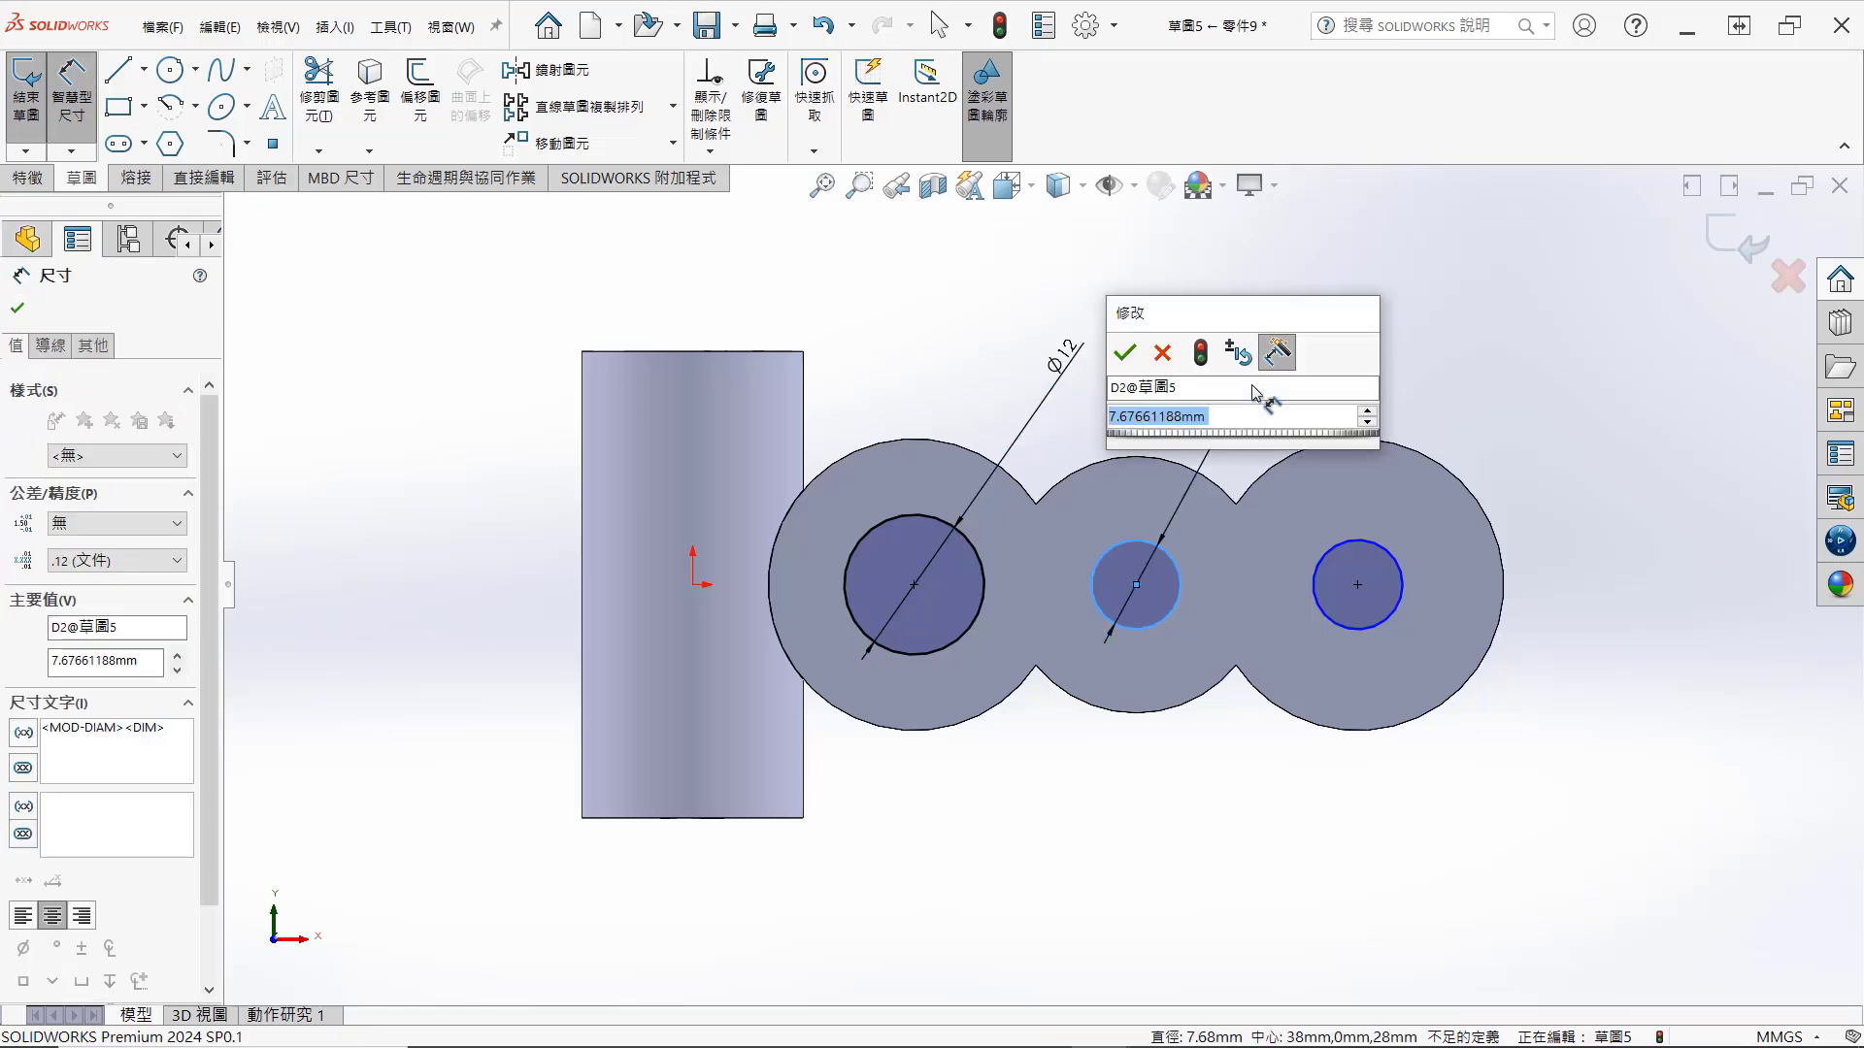
type("8")
key("Return")
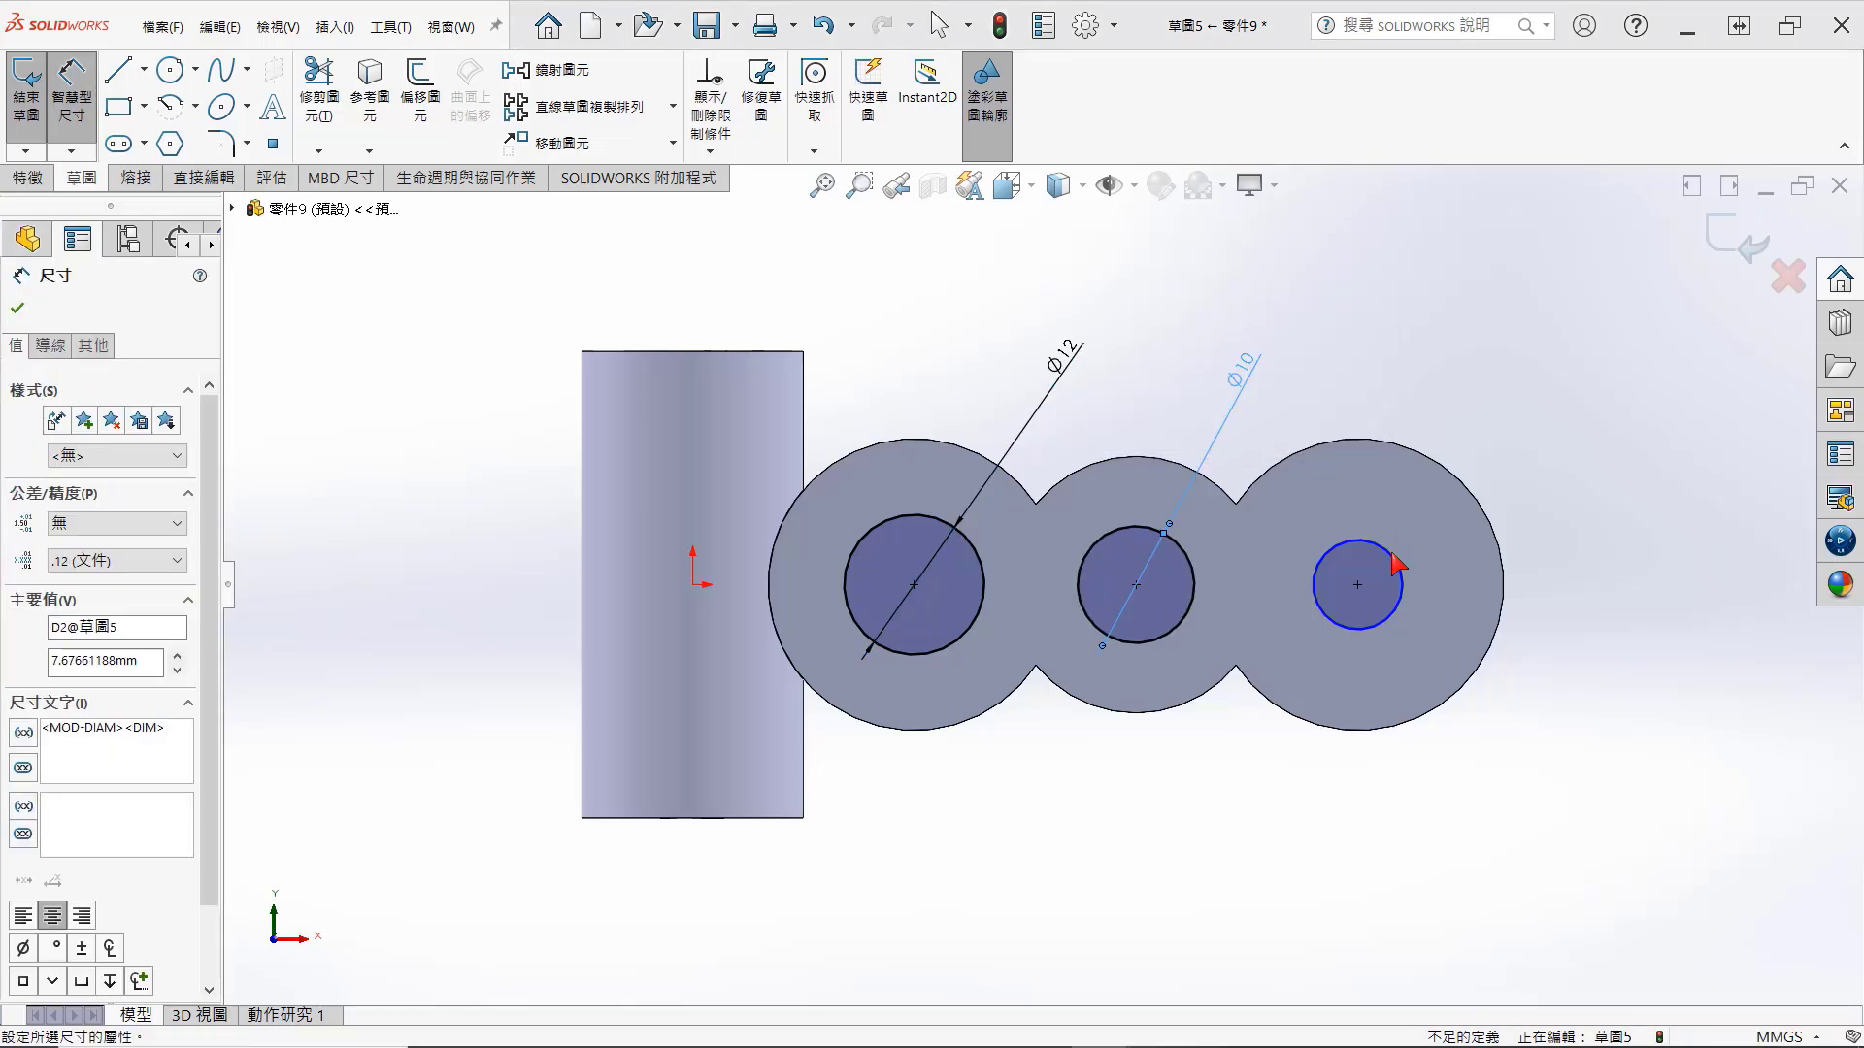
left_click(1398, 564)
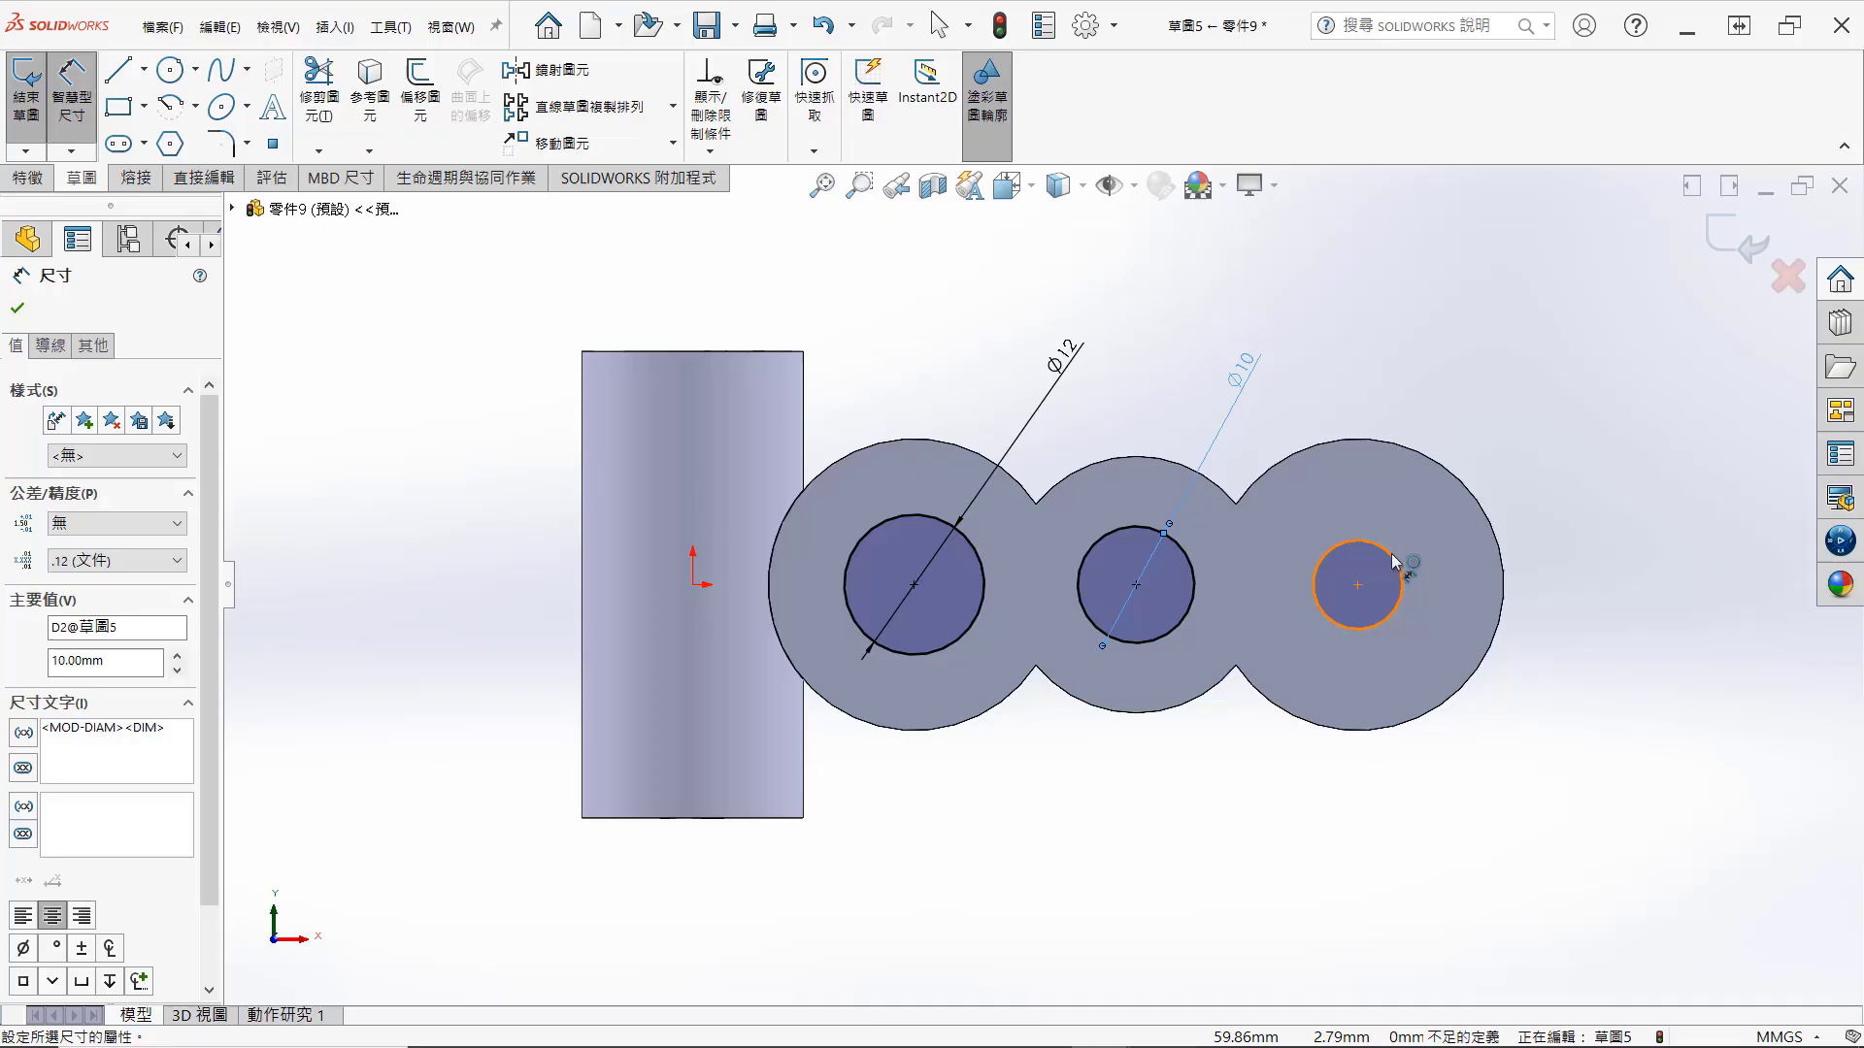
left_click(1501, 389)
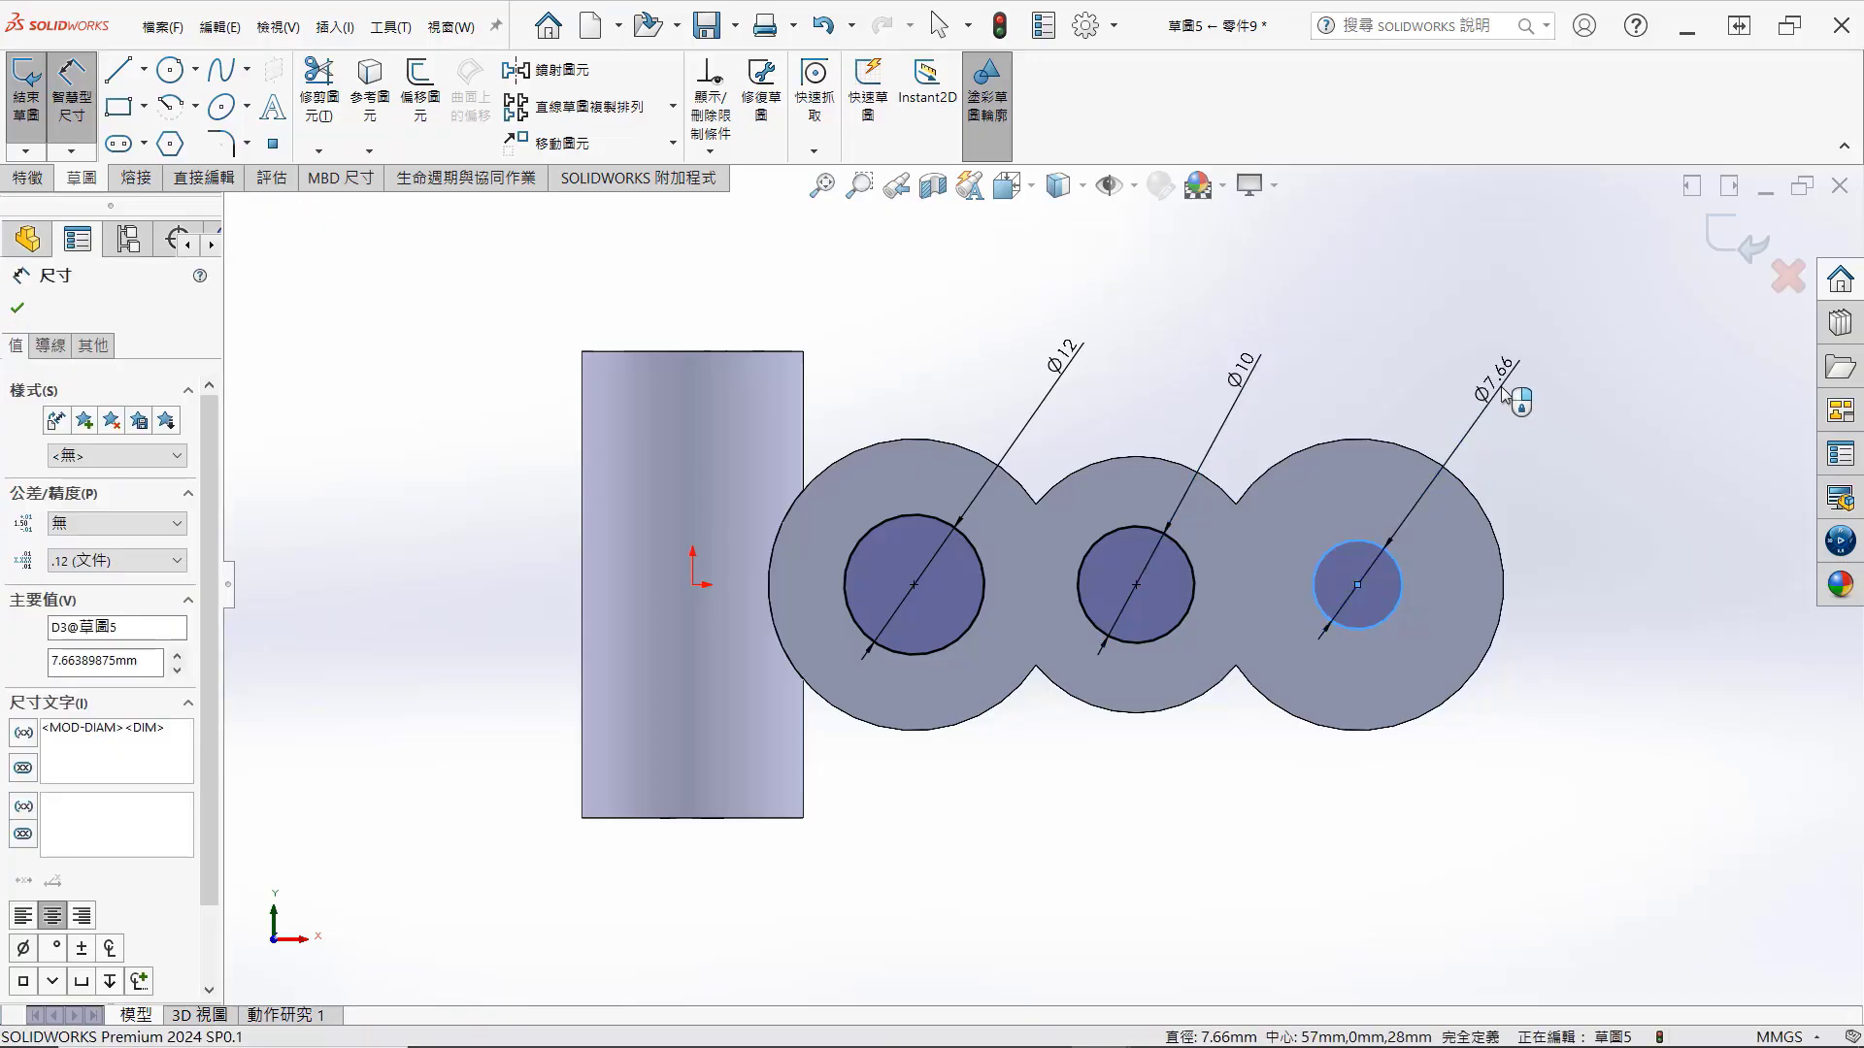
key("Return")
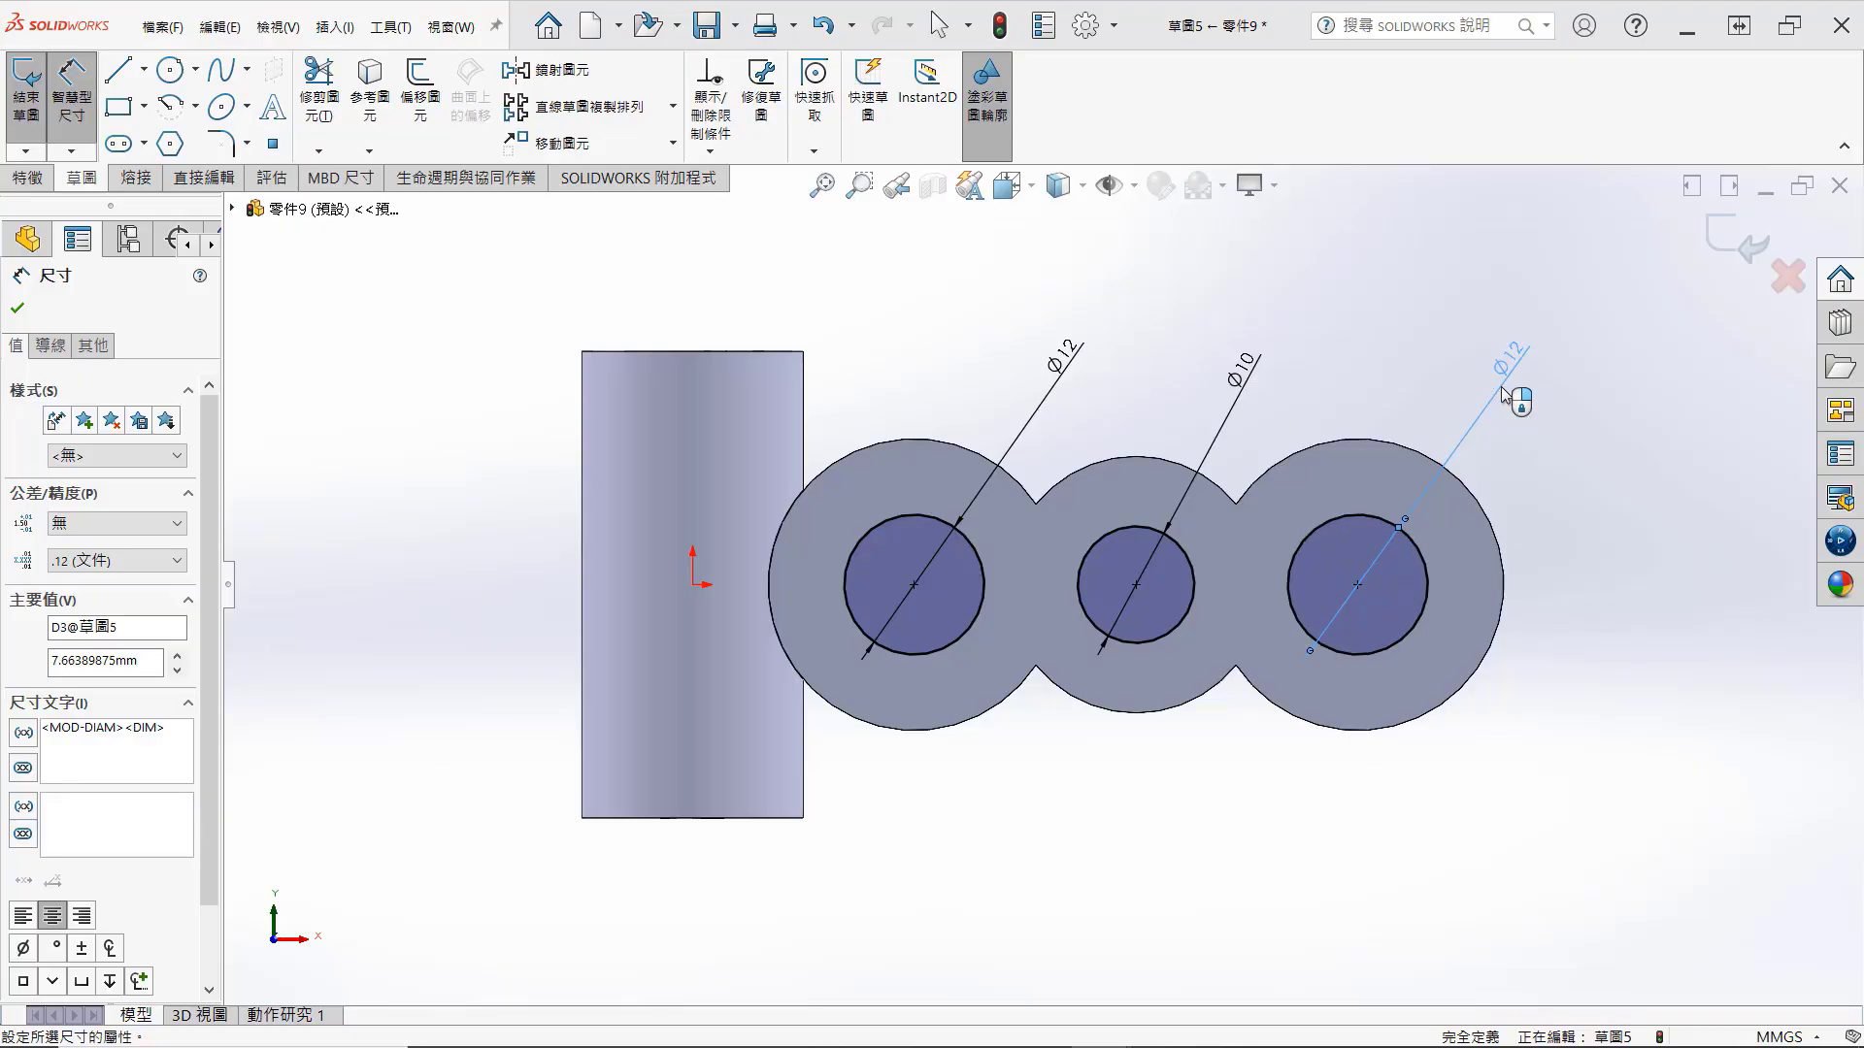
key("d")
left_click(1526, 416)
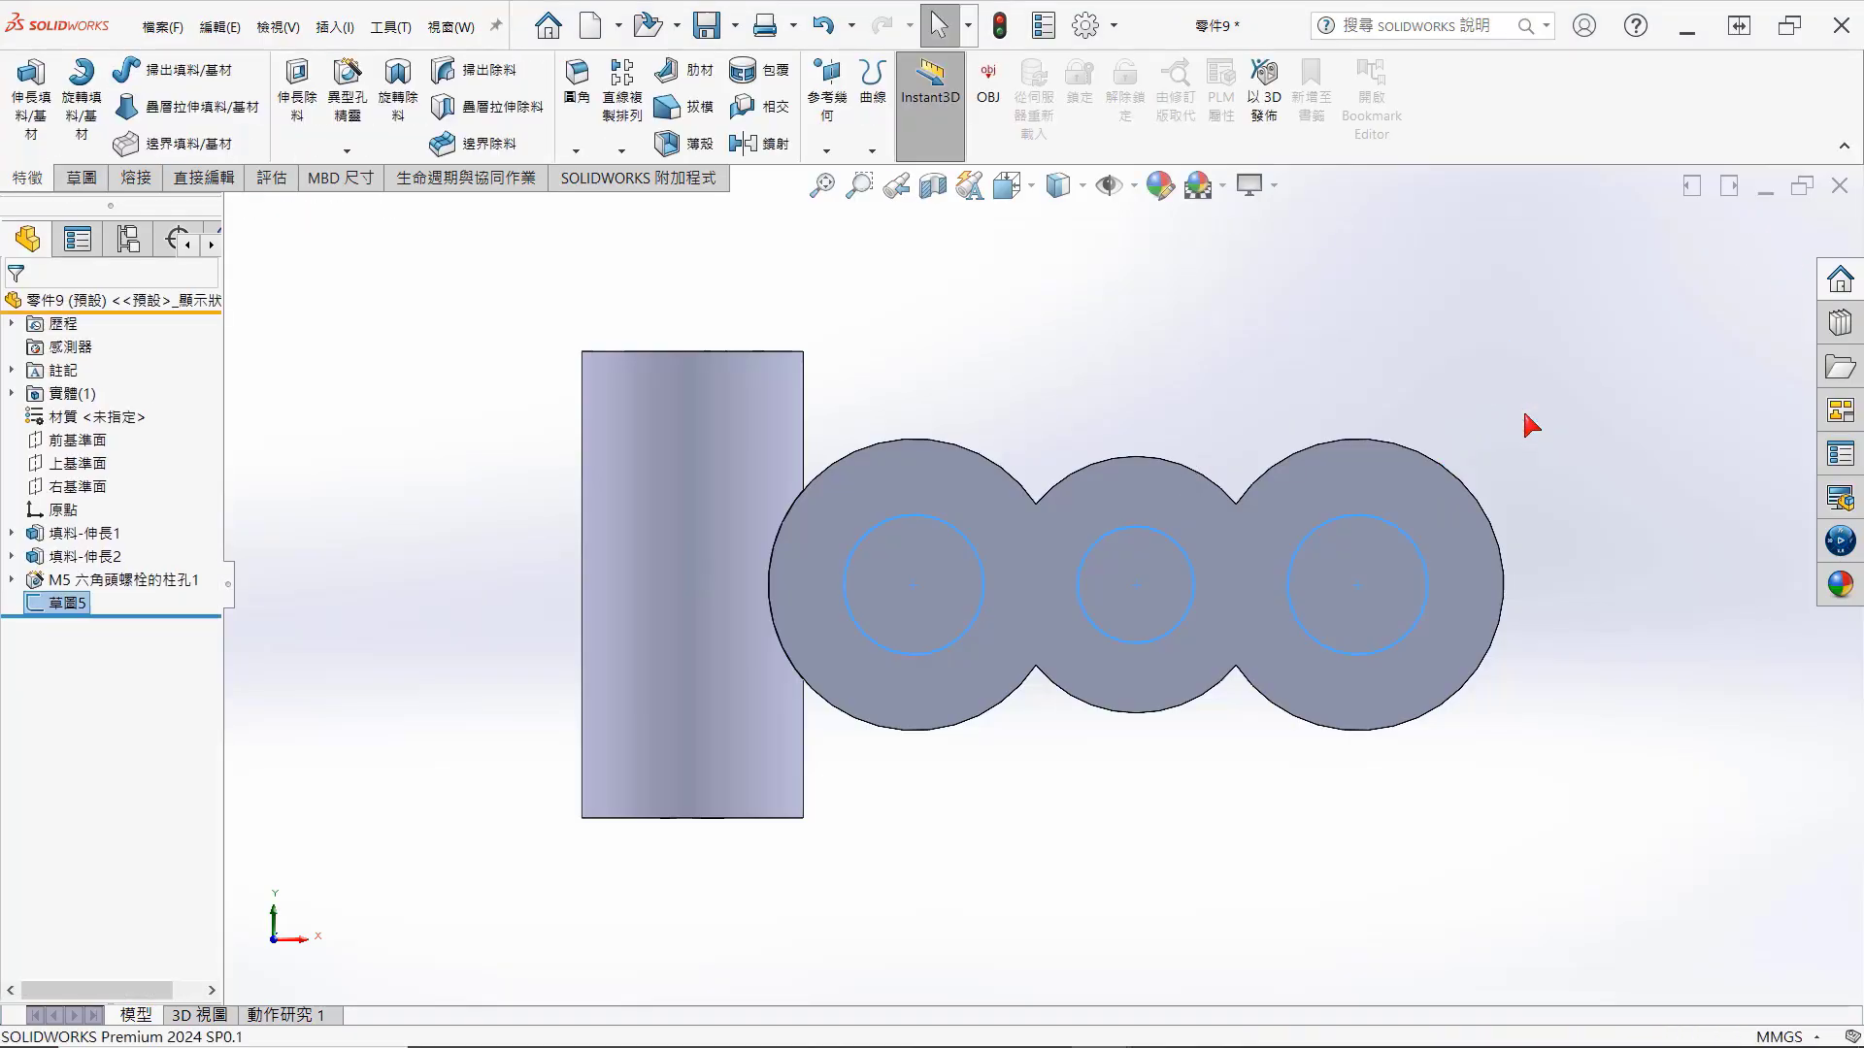
Step: Cut the three sketched circles through all of the three-lobed body with an Extruded Cut
key("ctrl+7")
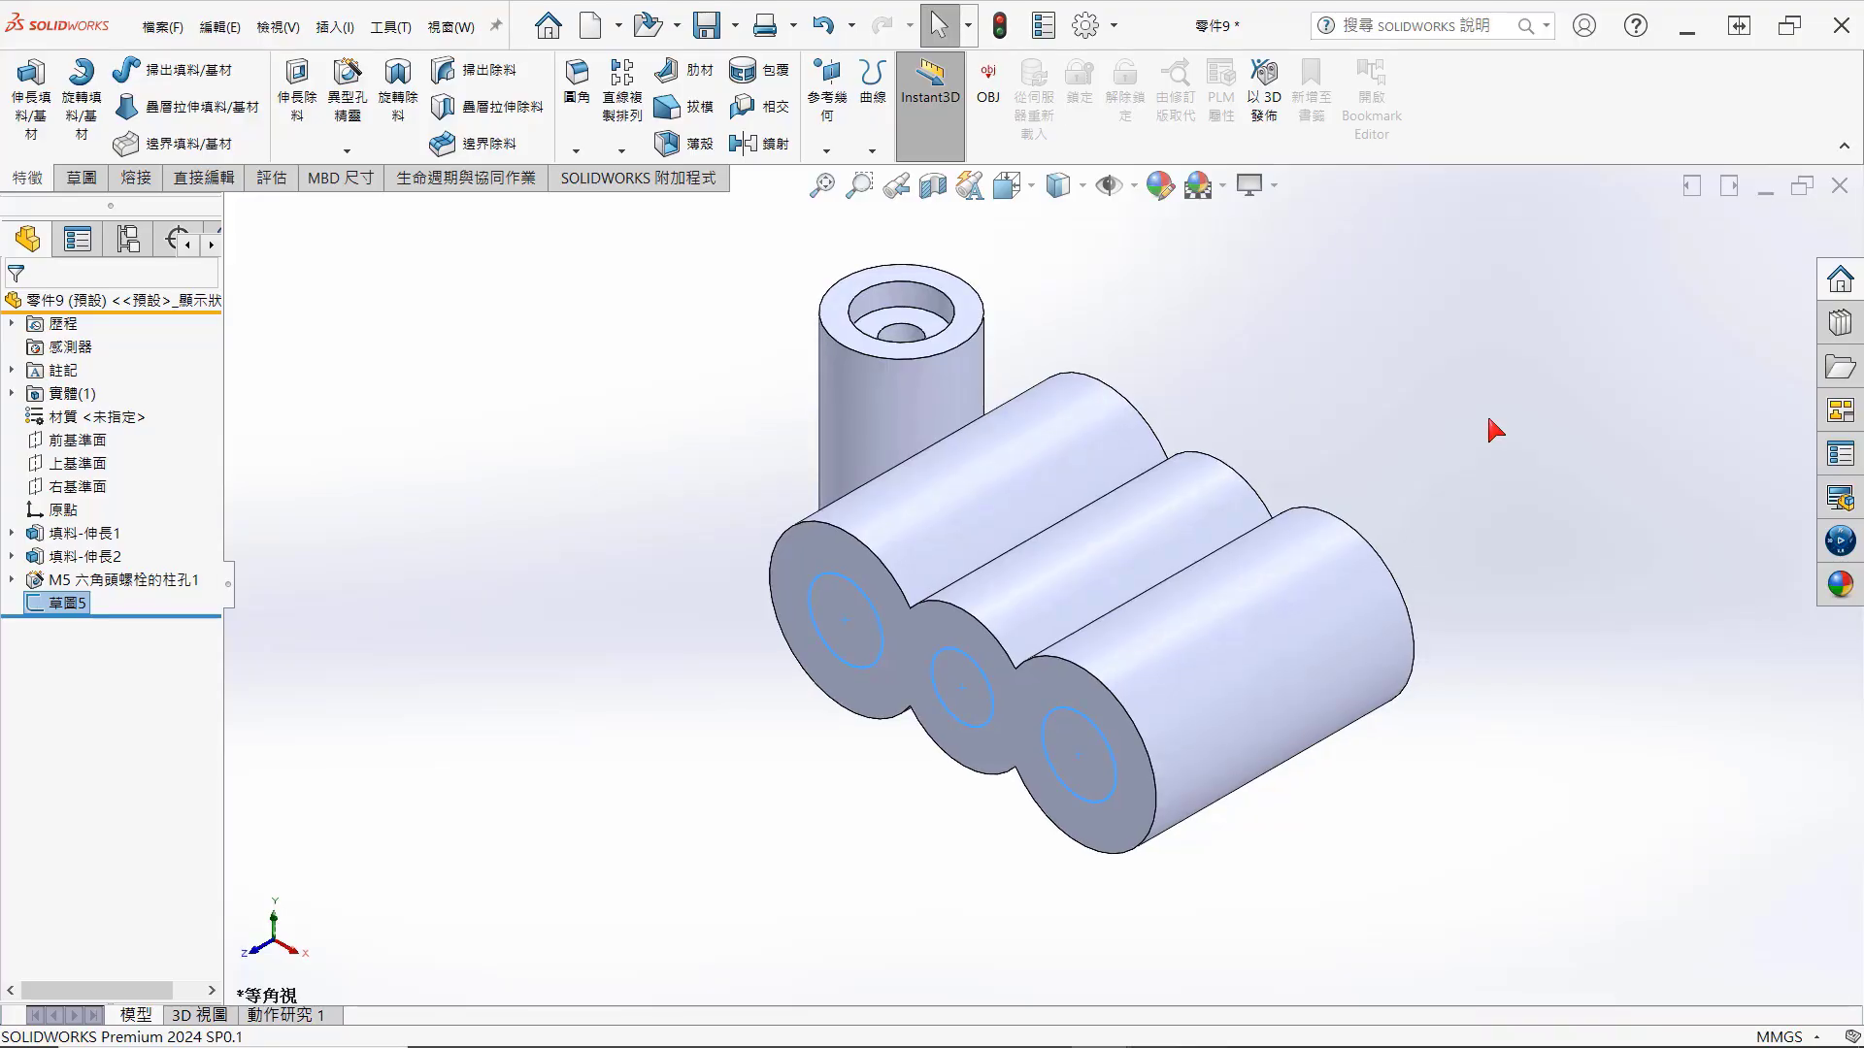
key("s")
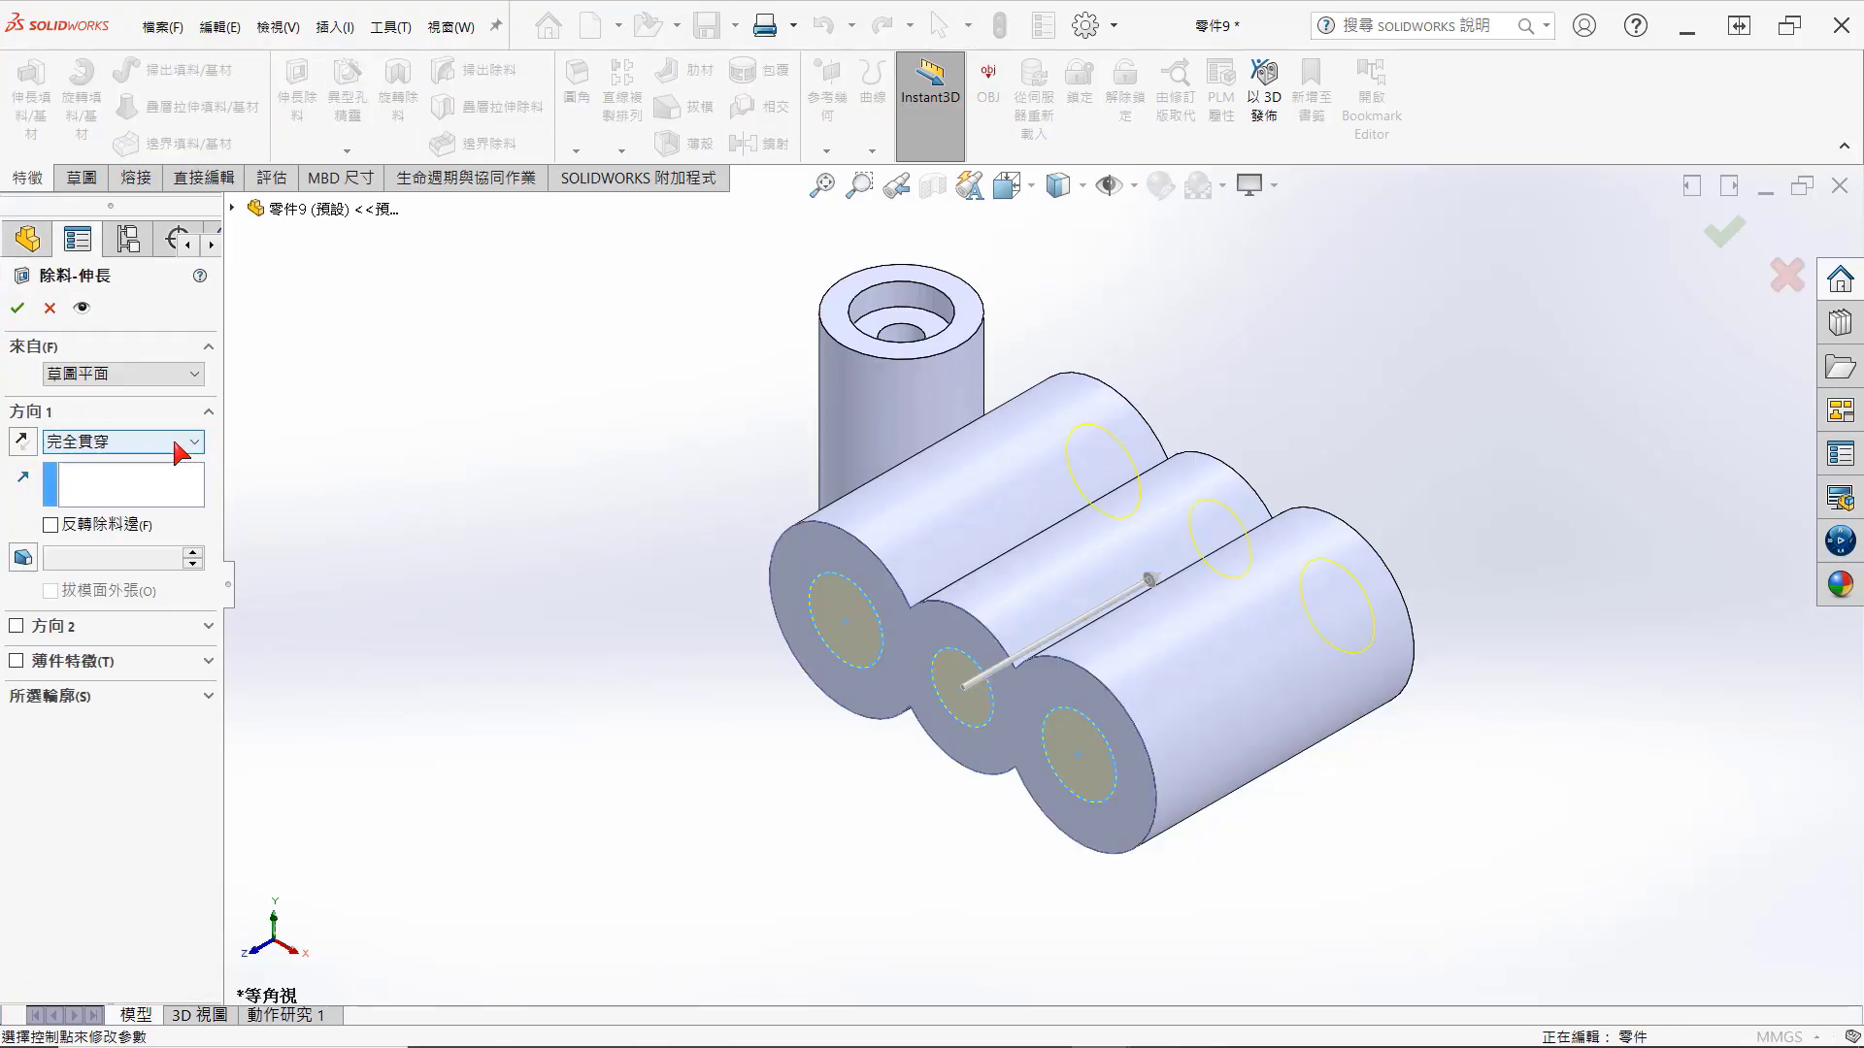
left_click(18, 308)
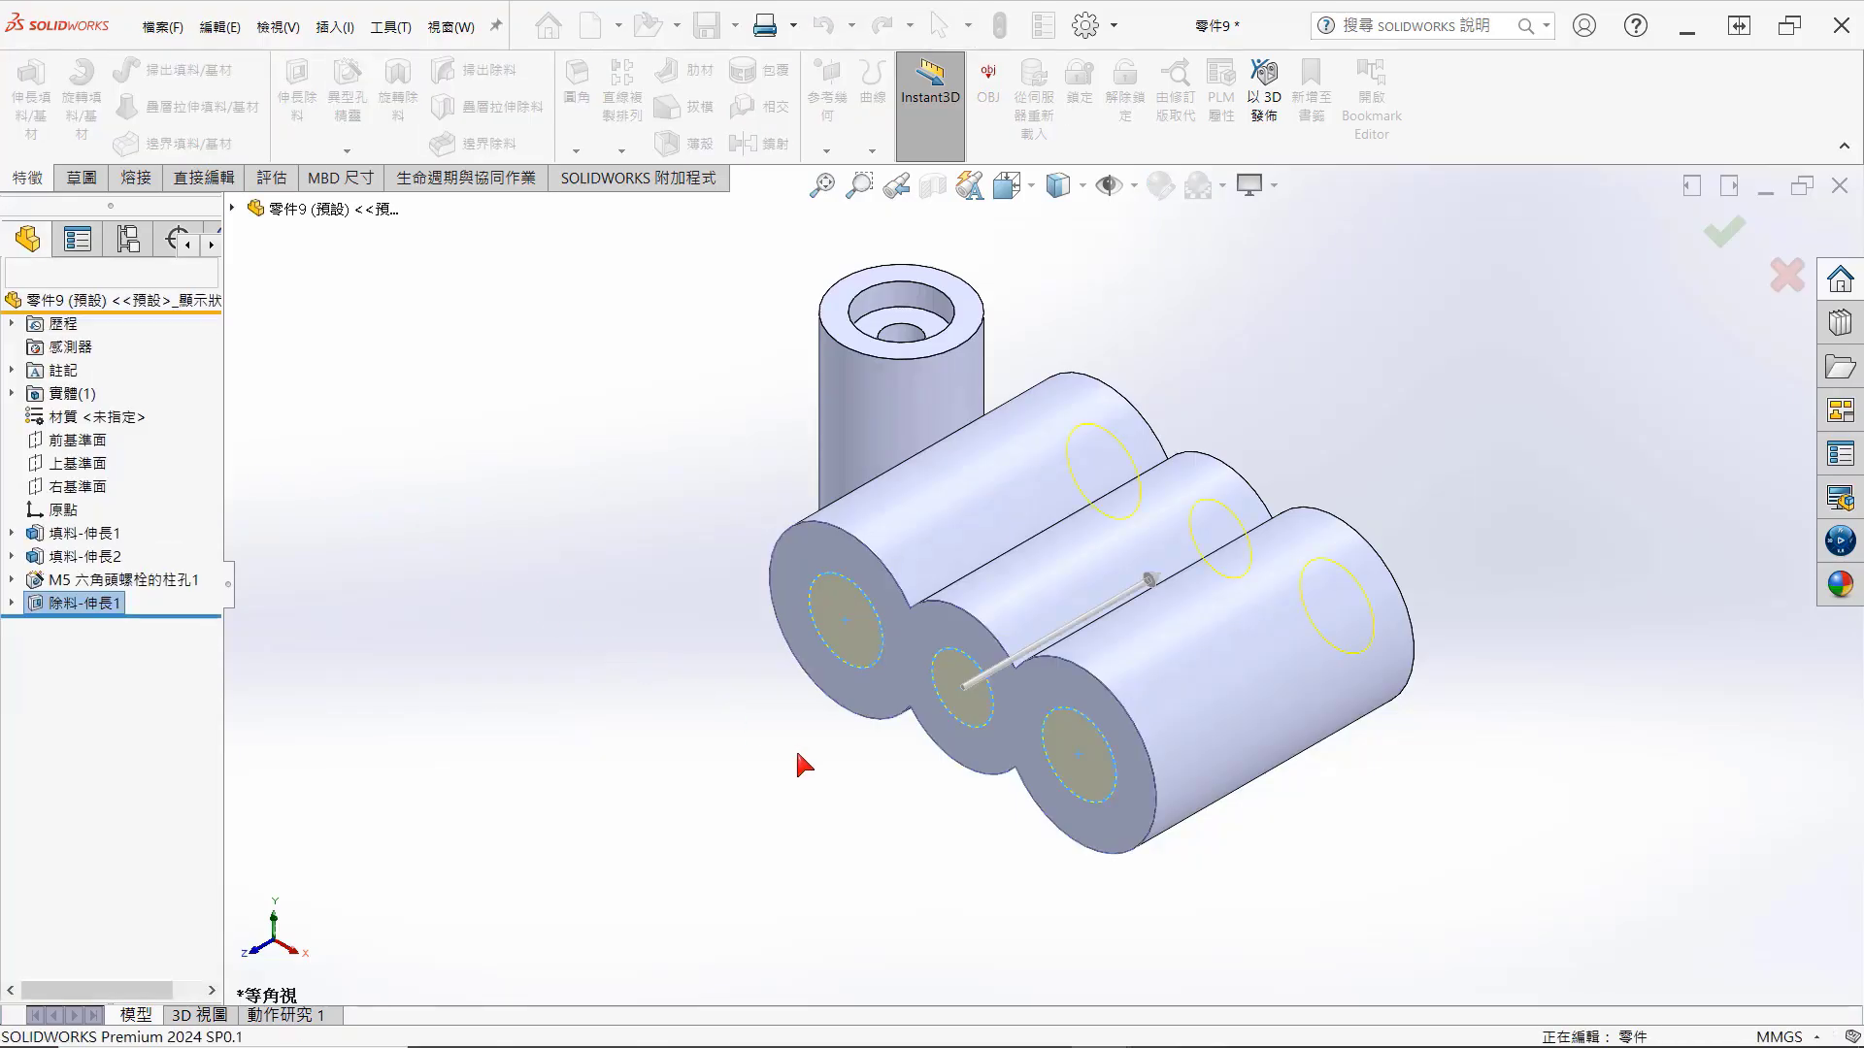
left_click(642, 628)
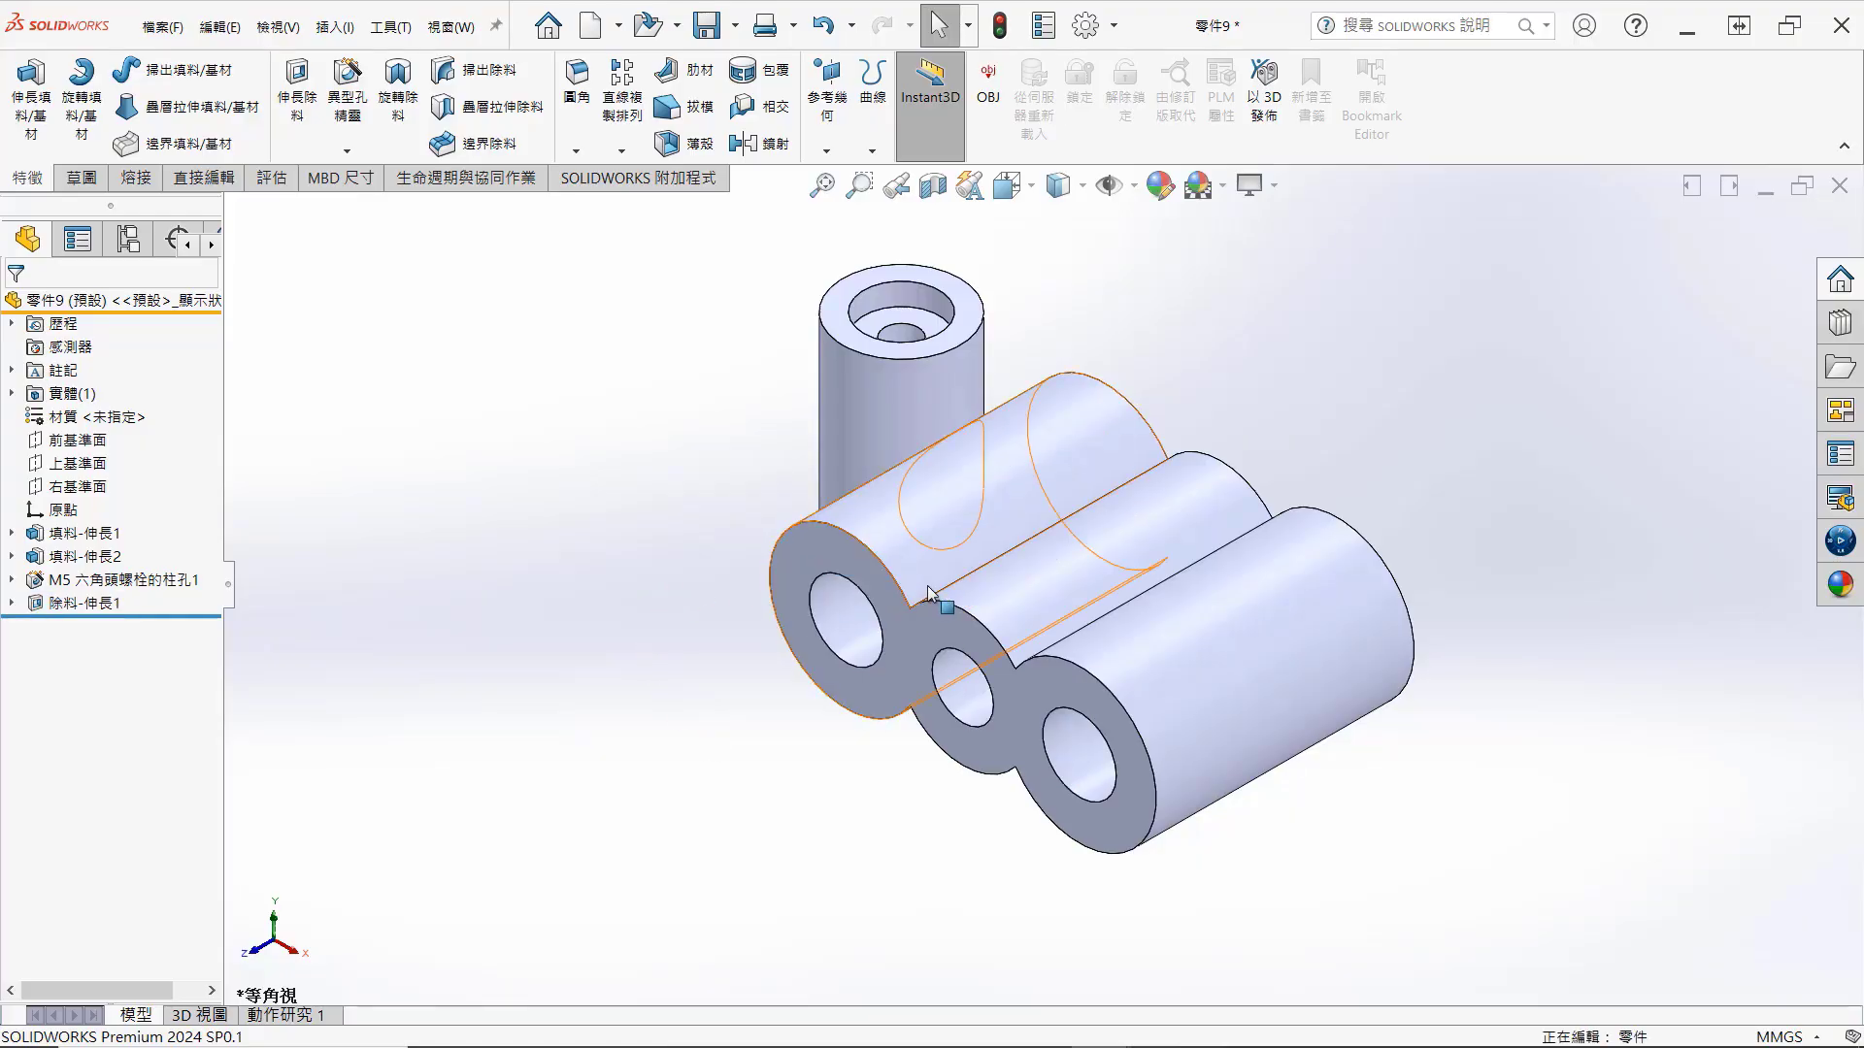
Step: Fillet the four lengthwise valley edges between the lobes, upper and lower, with a 3 mm radius
left_click(959, 588)
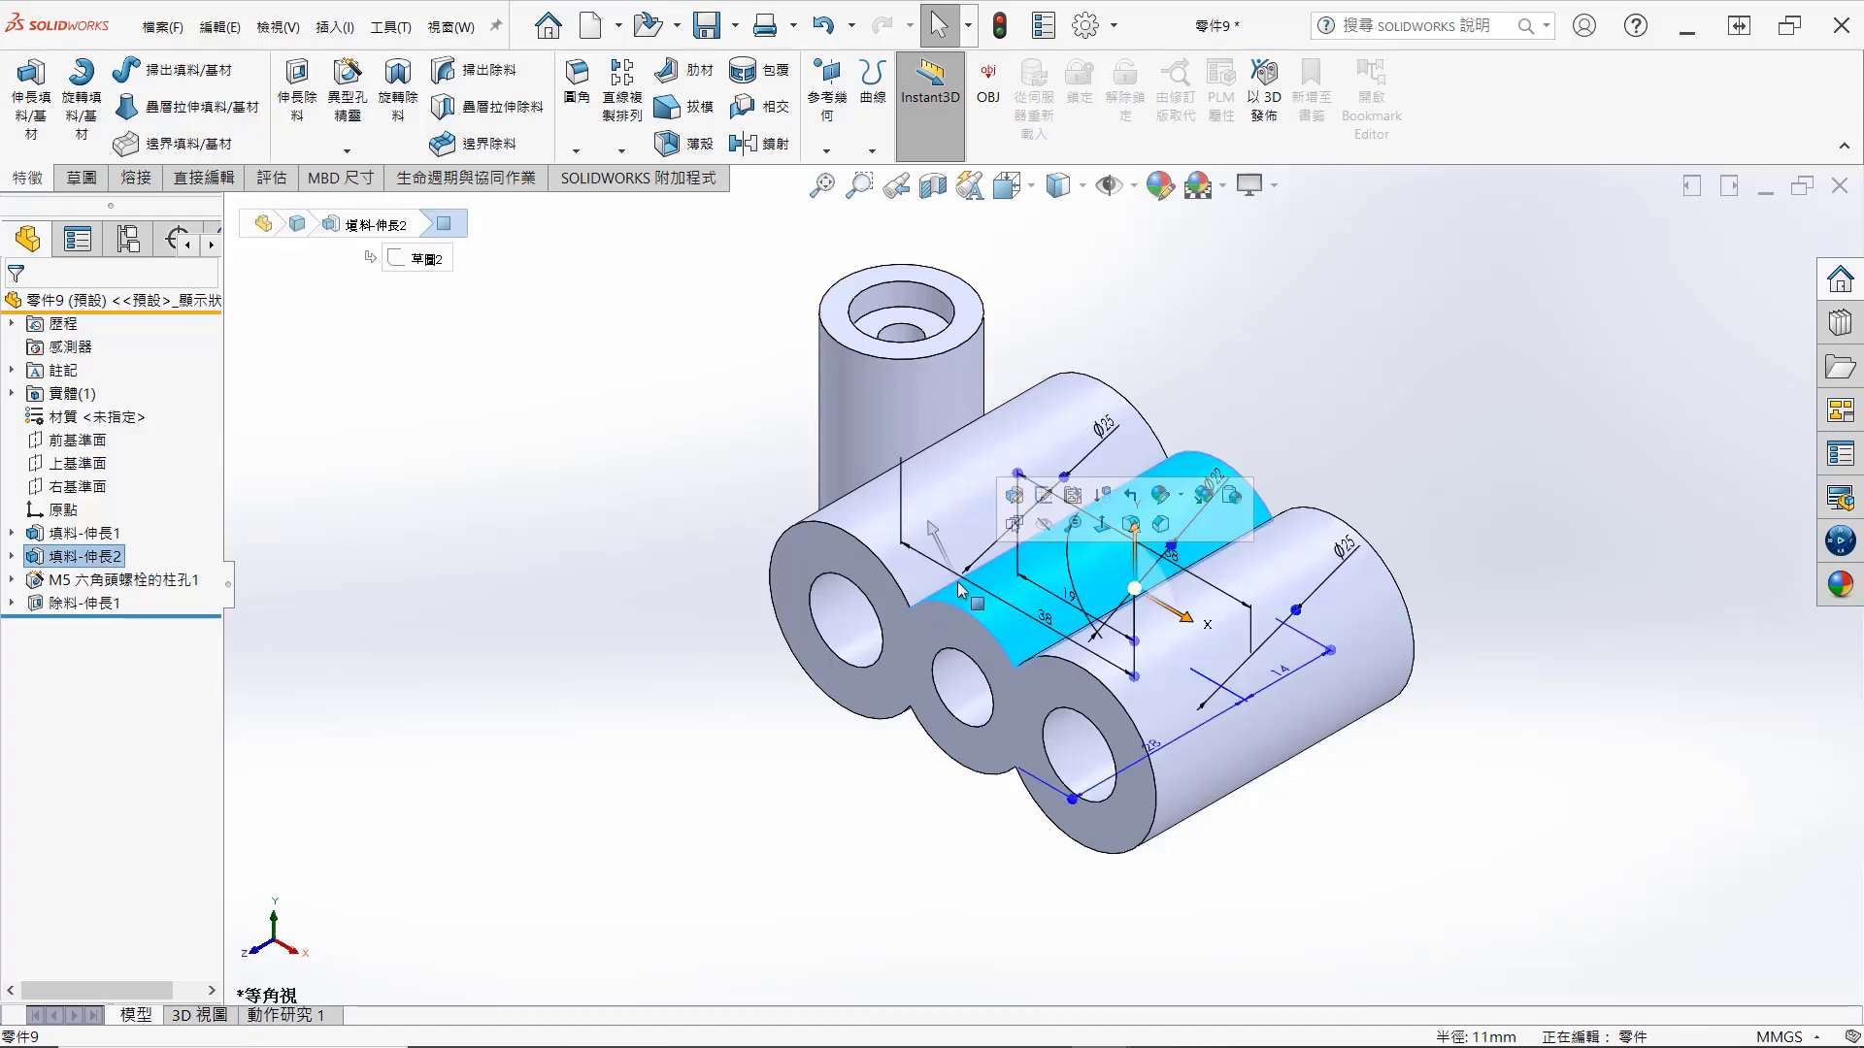
key("Escape")
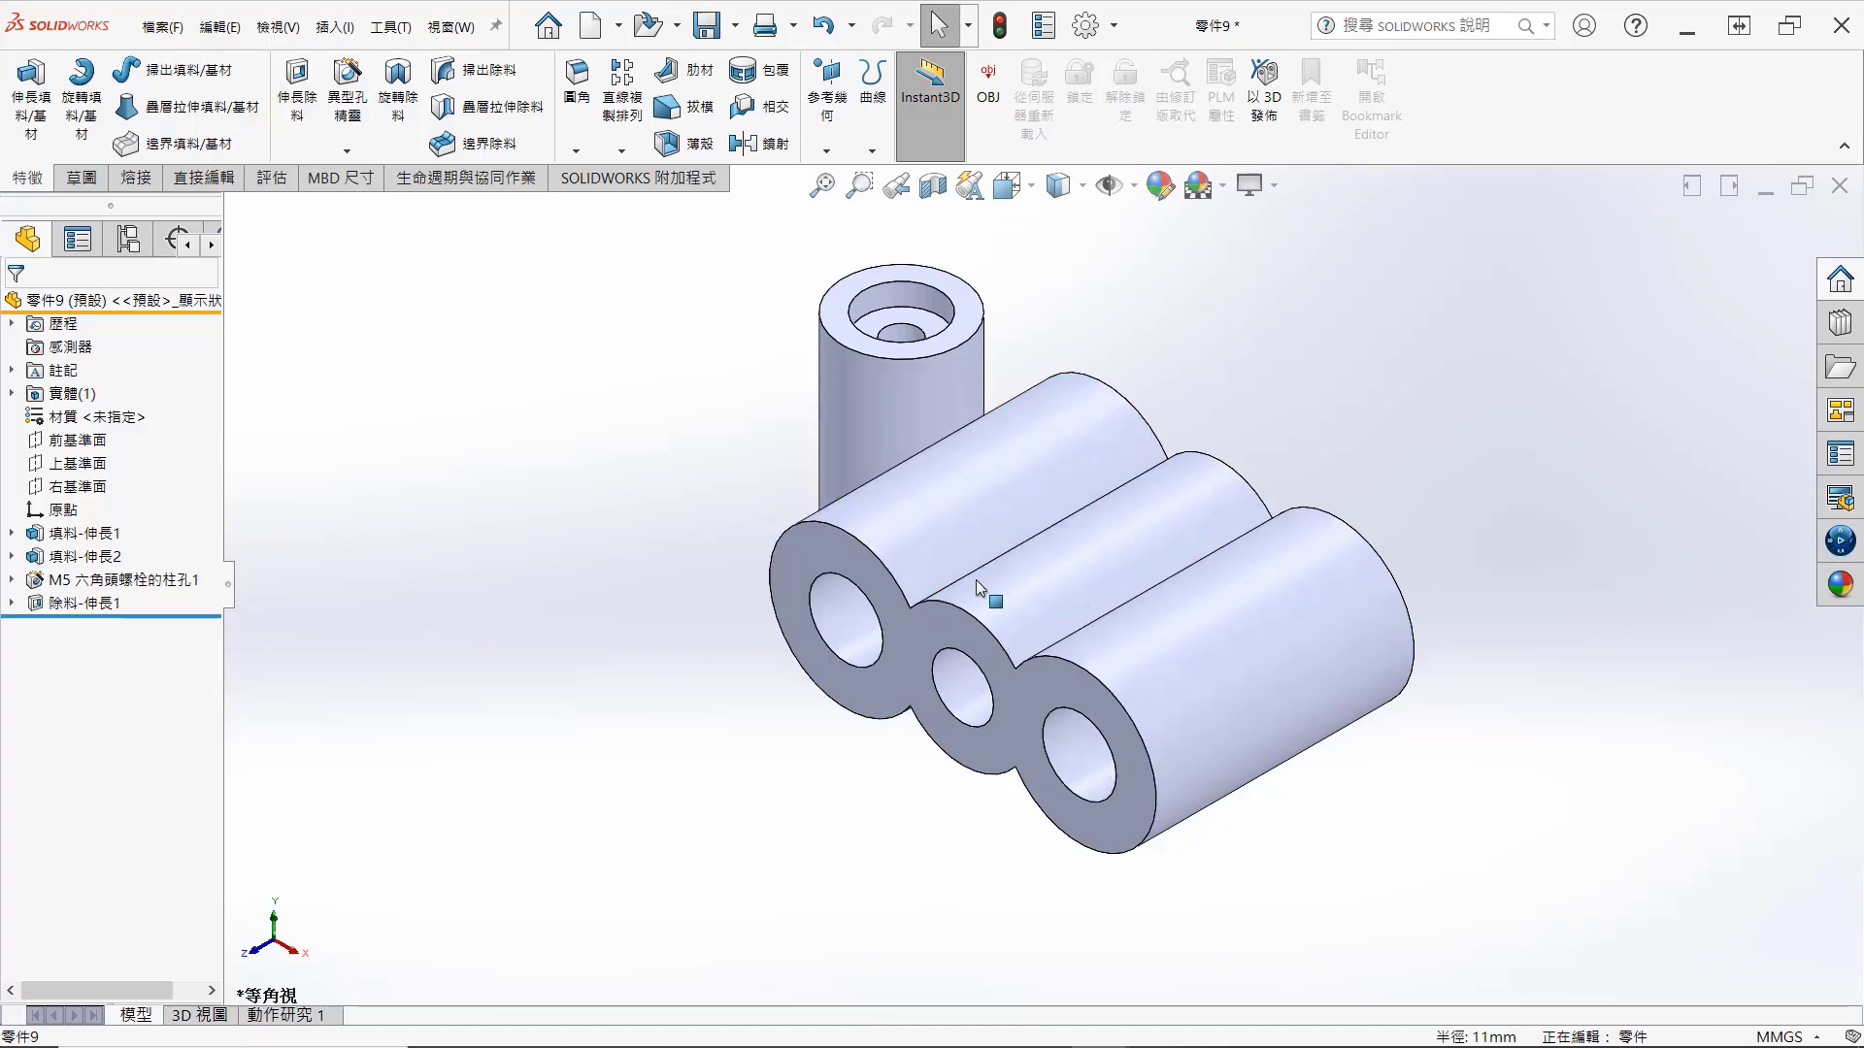
middle_click_drag(976, 580, 970, 609)
left_click(971, 586)
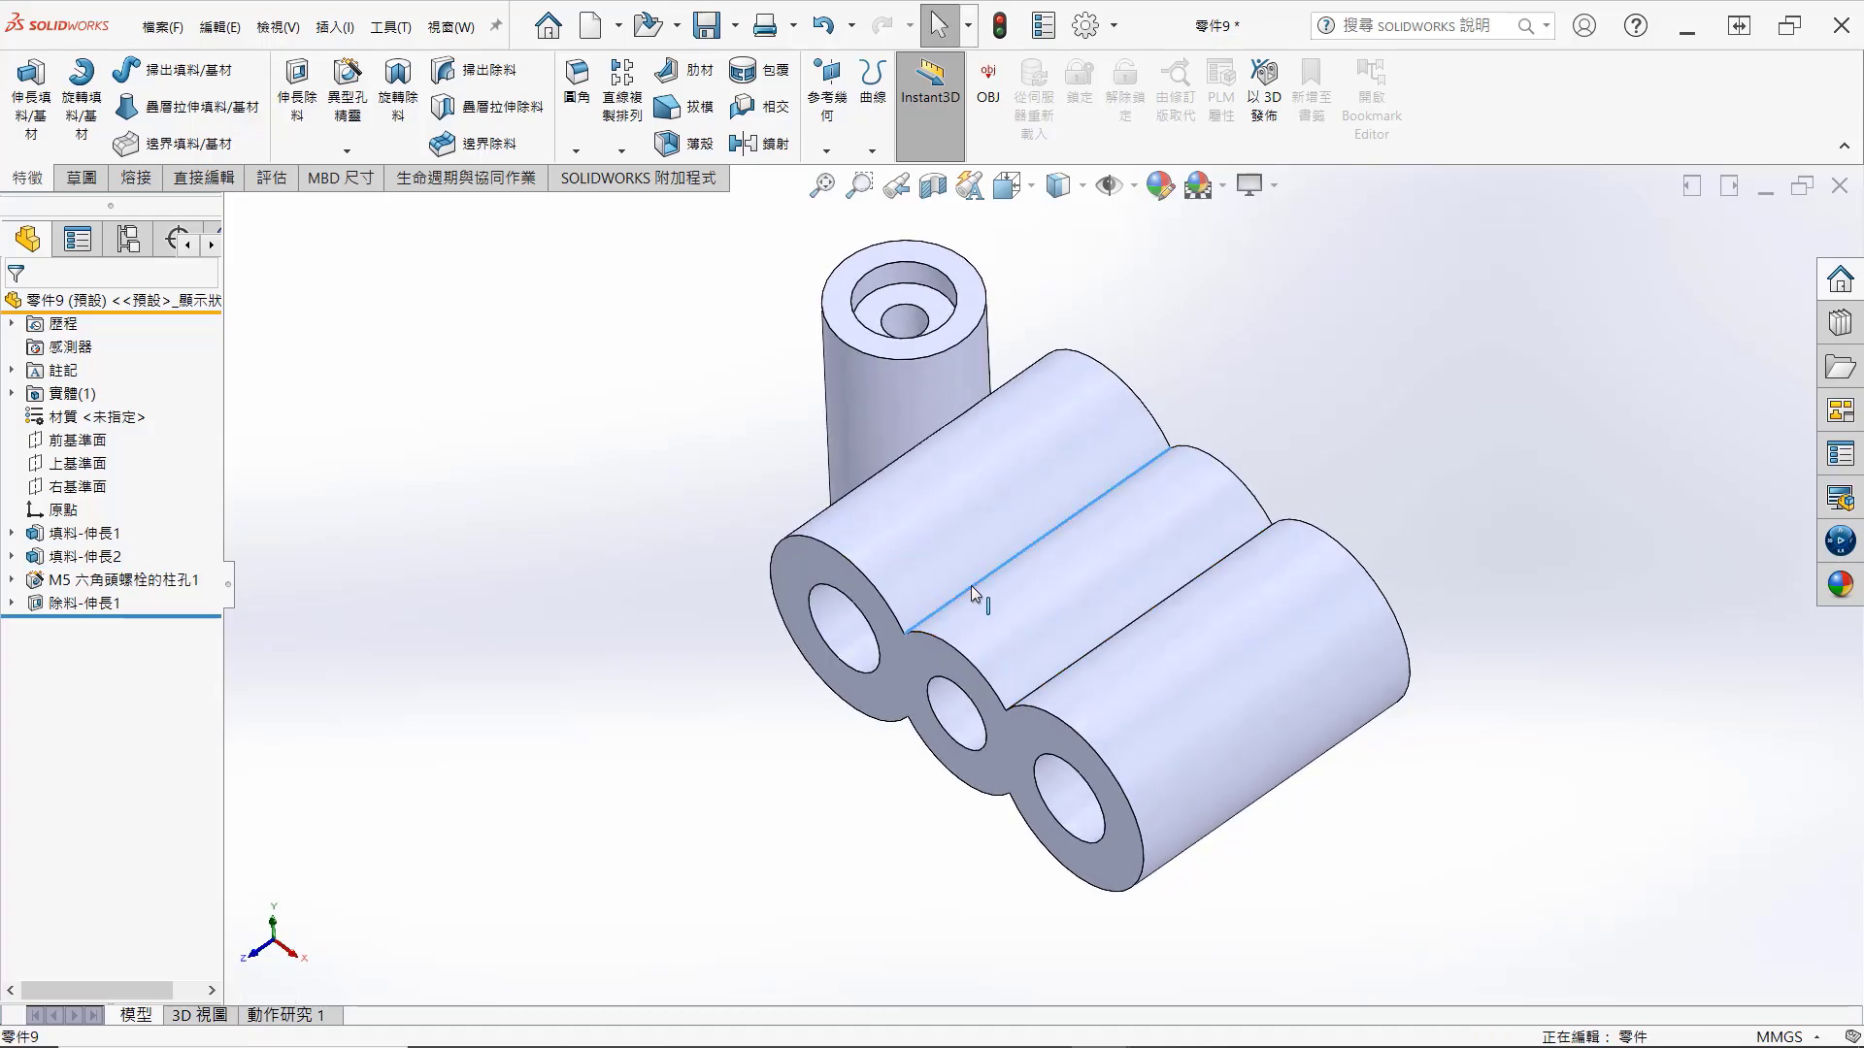
left_click(1140, 528)
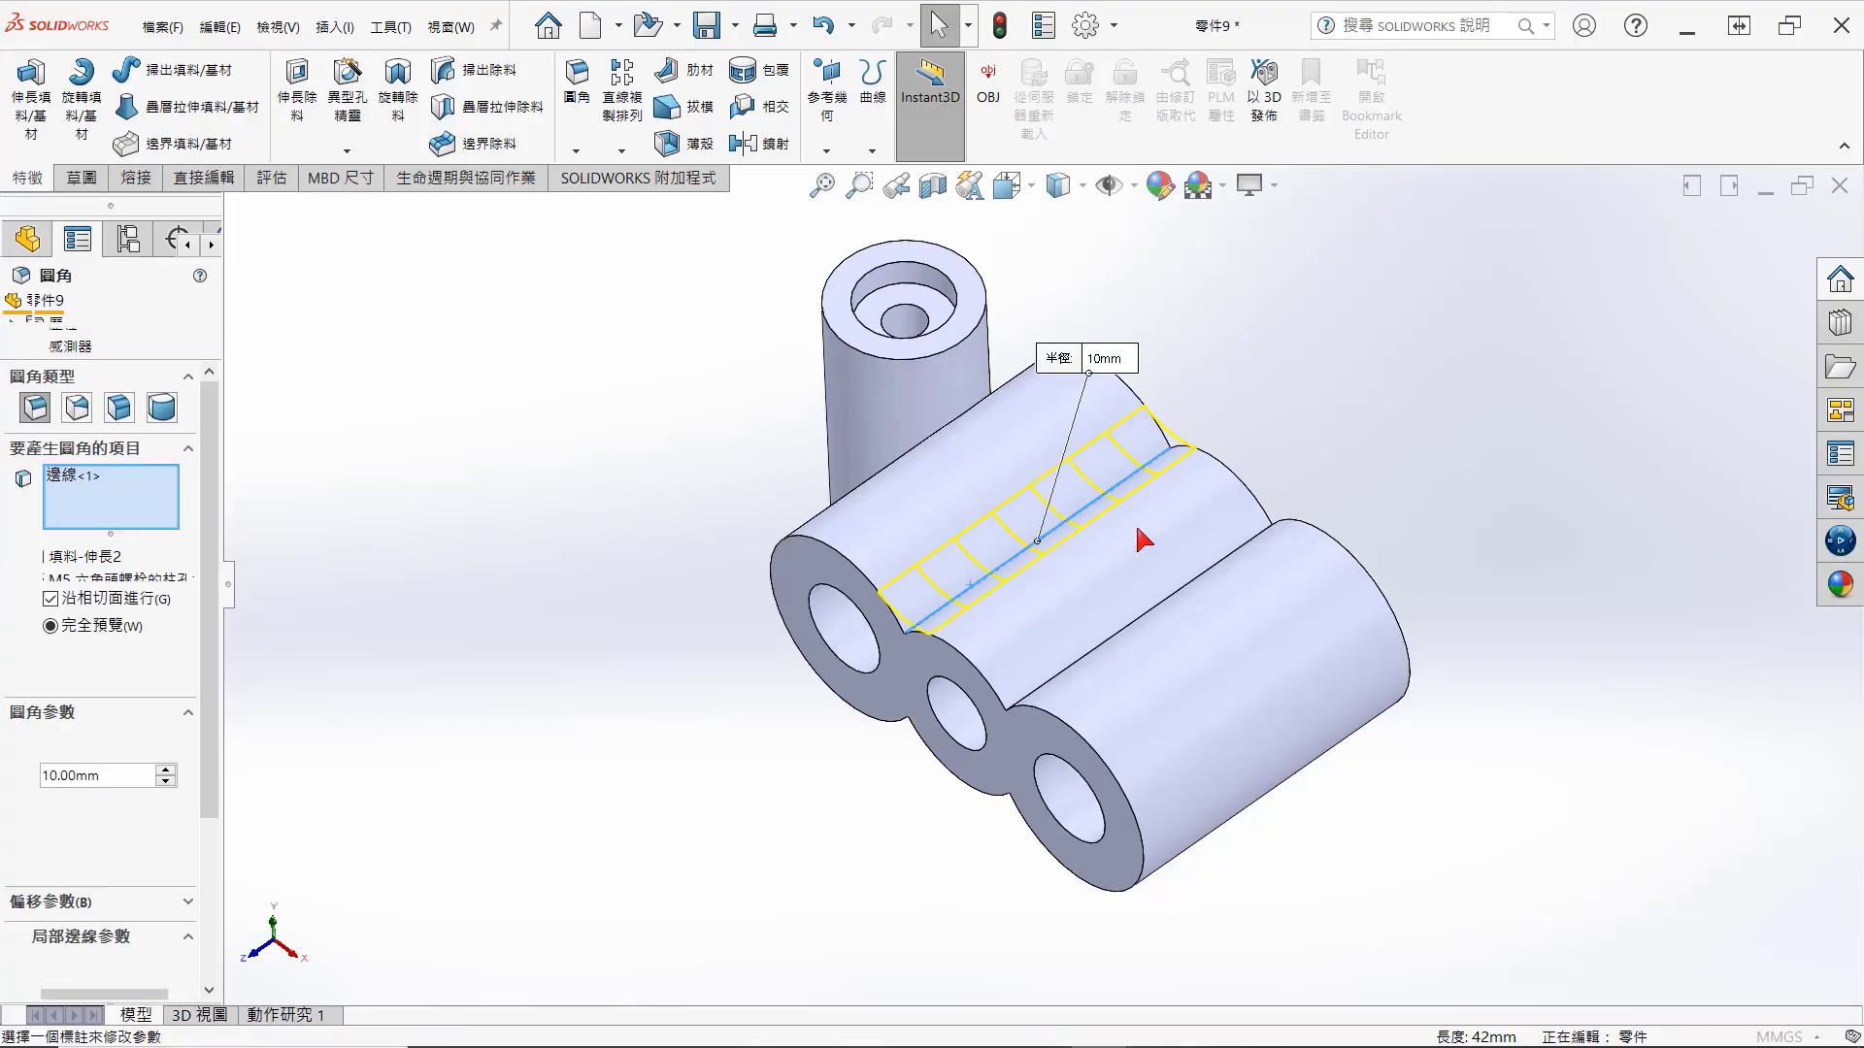
type("3")
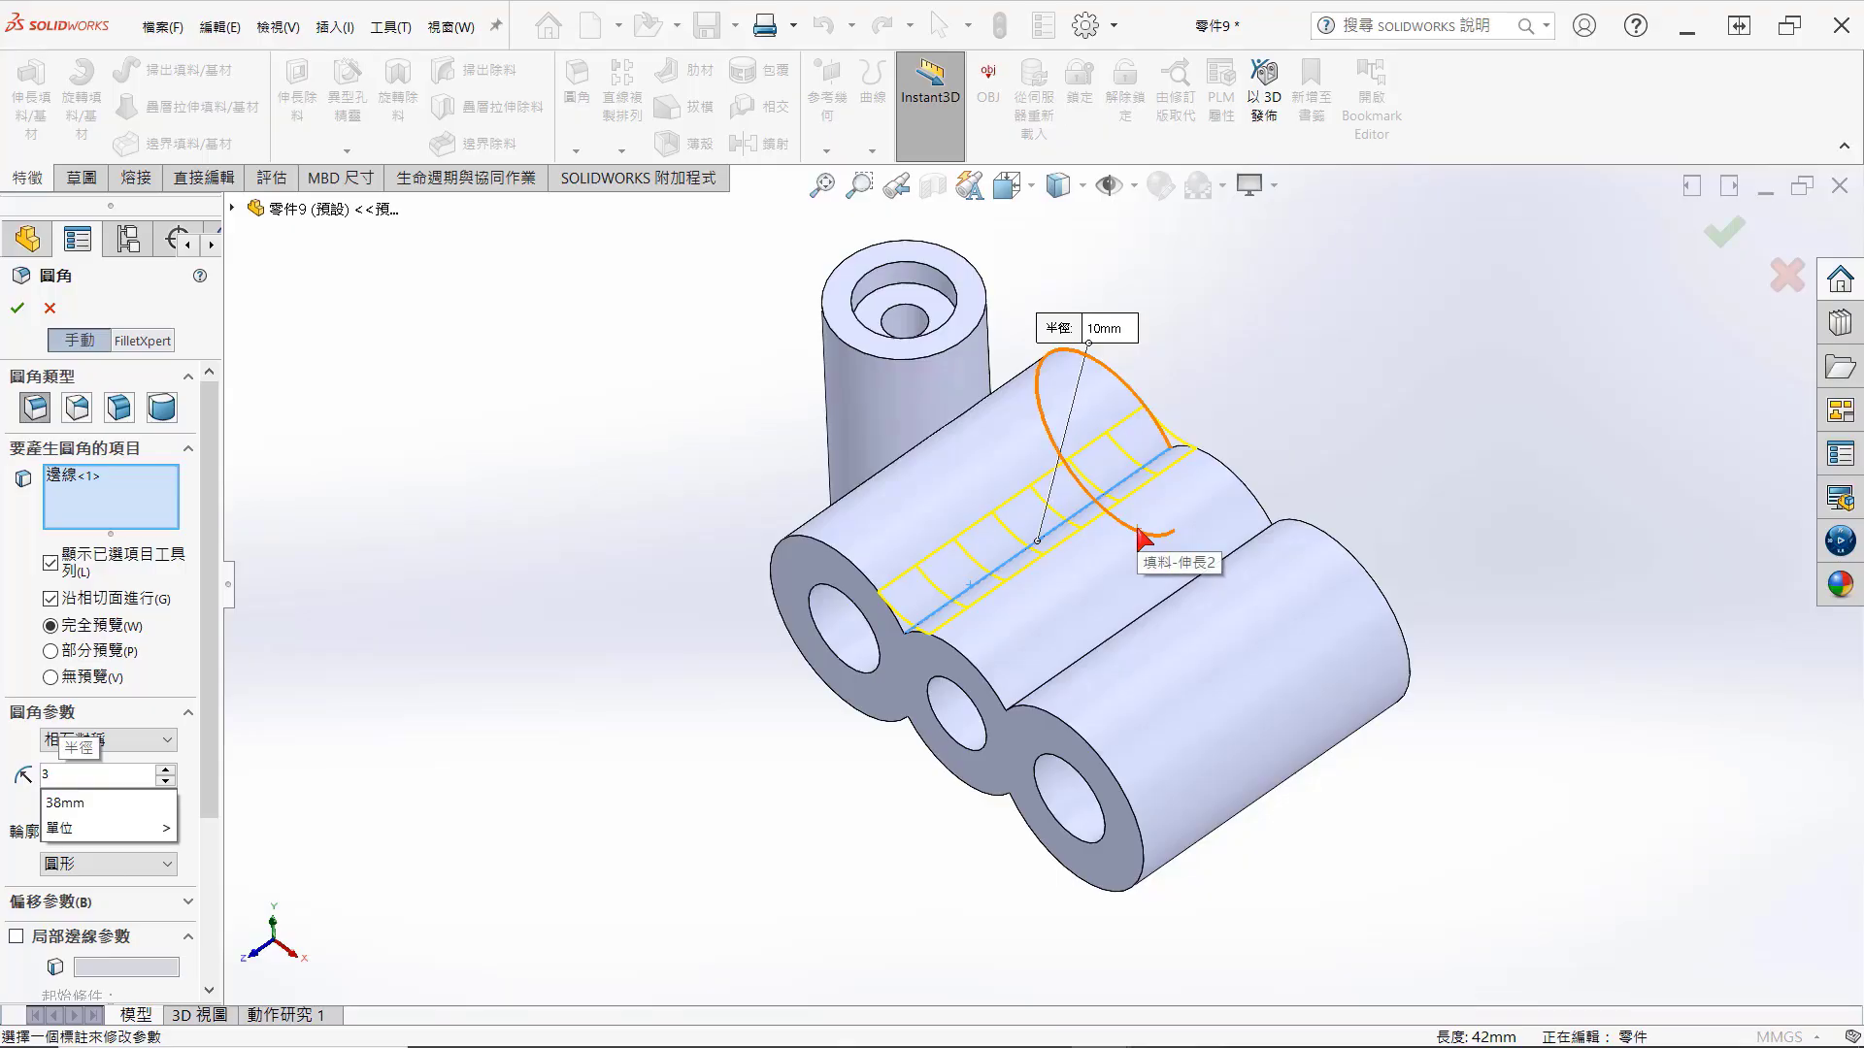
key("Return")
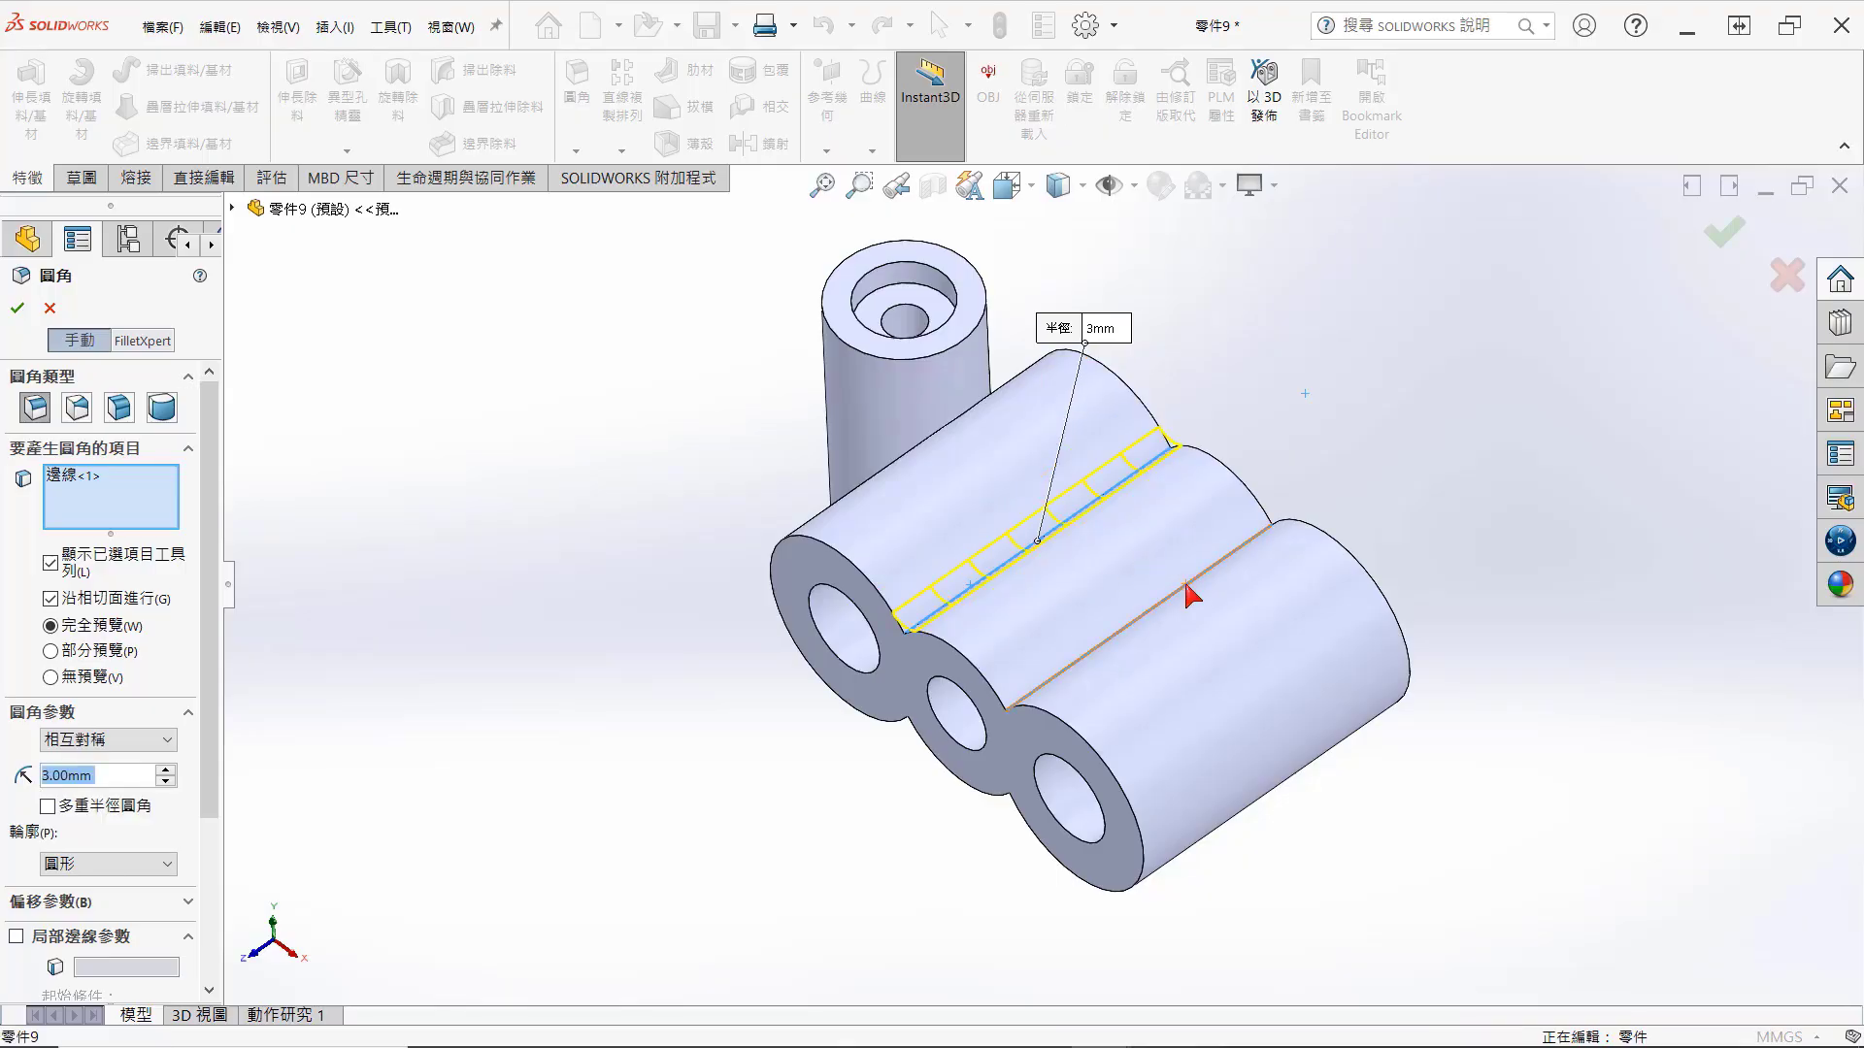
left_click(1190, 587)
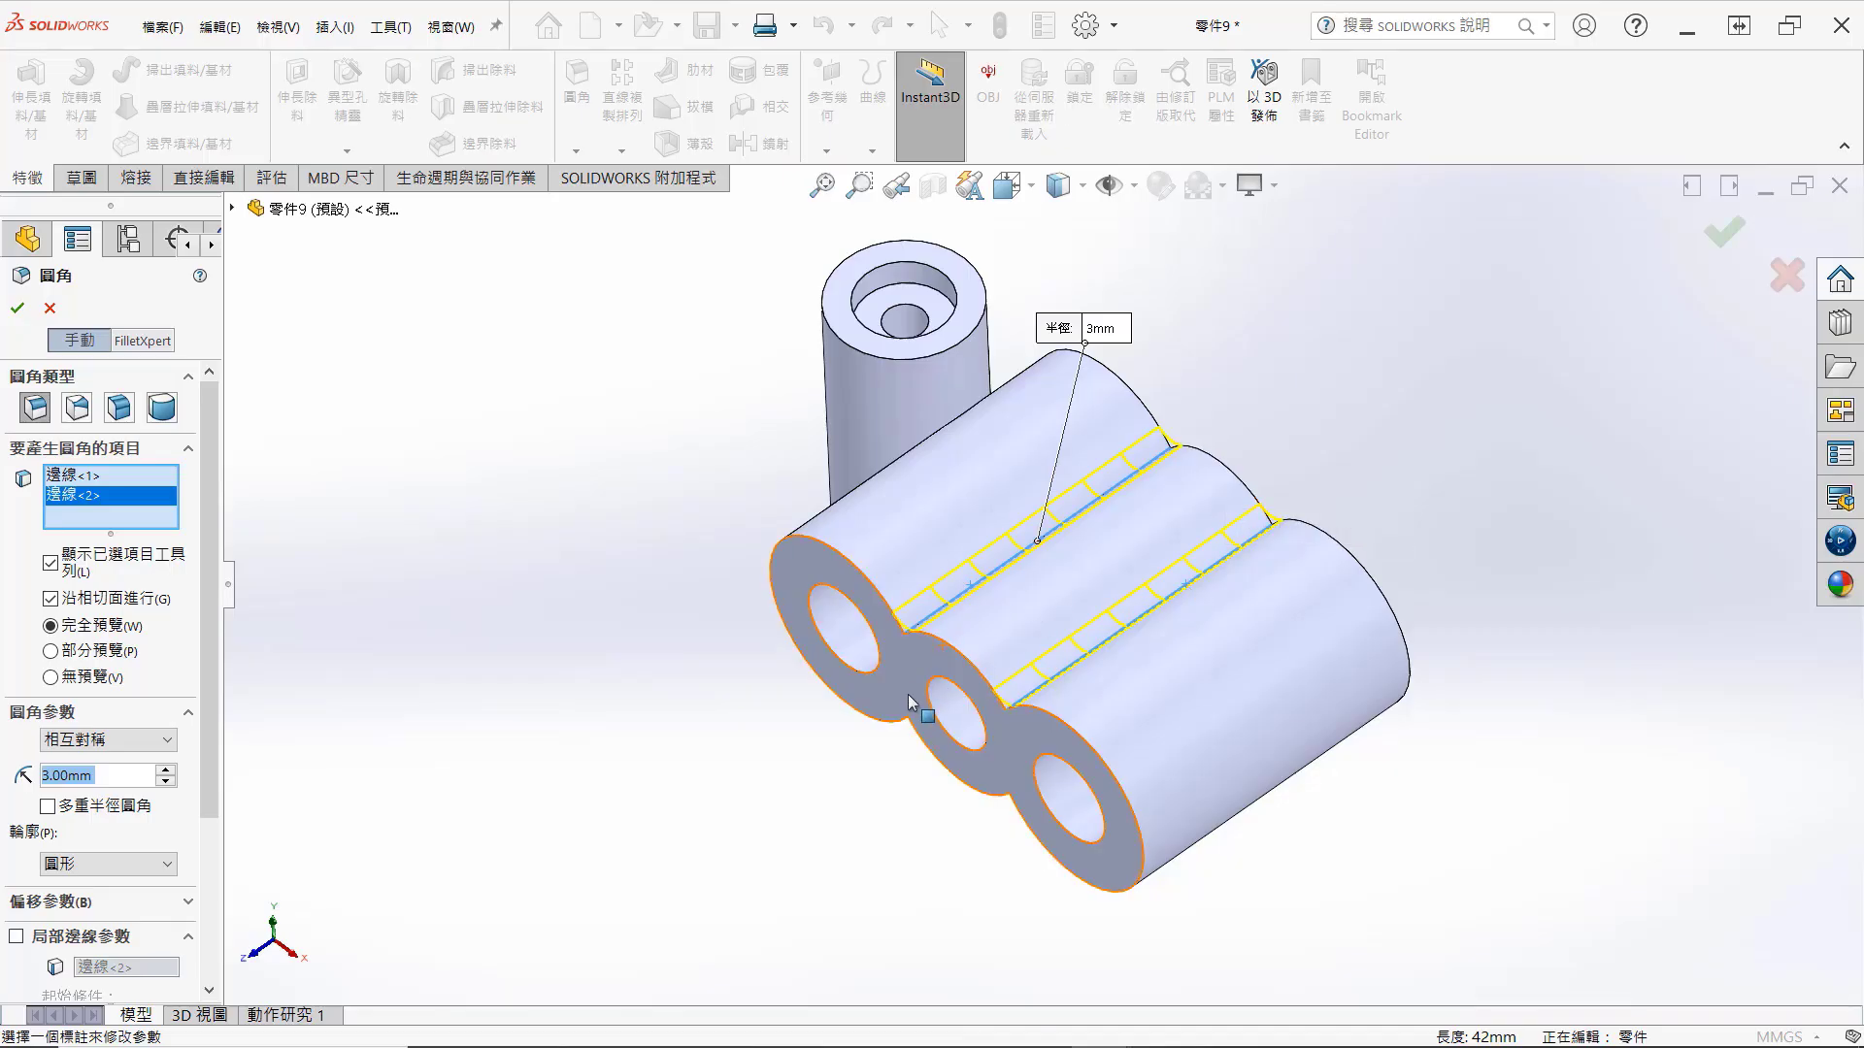
left_click(922, 723)
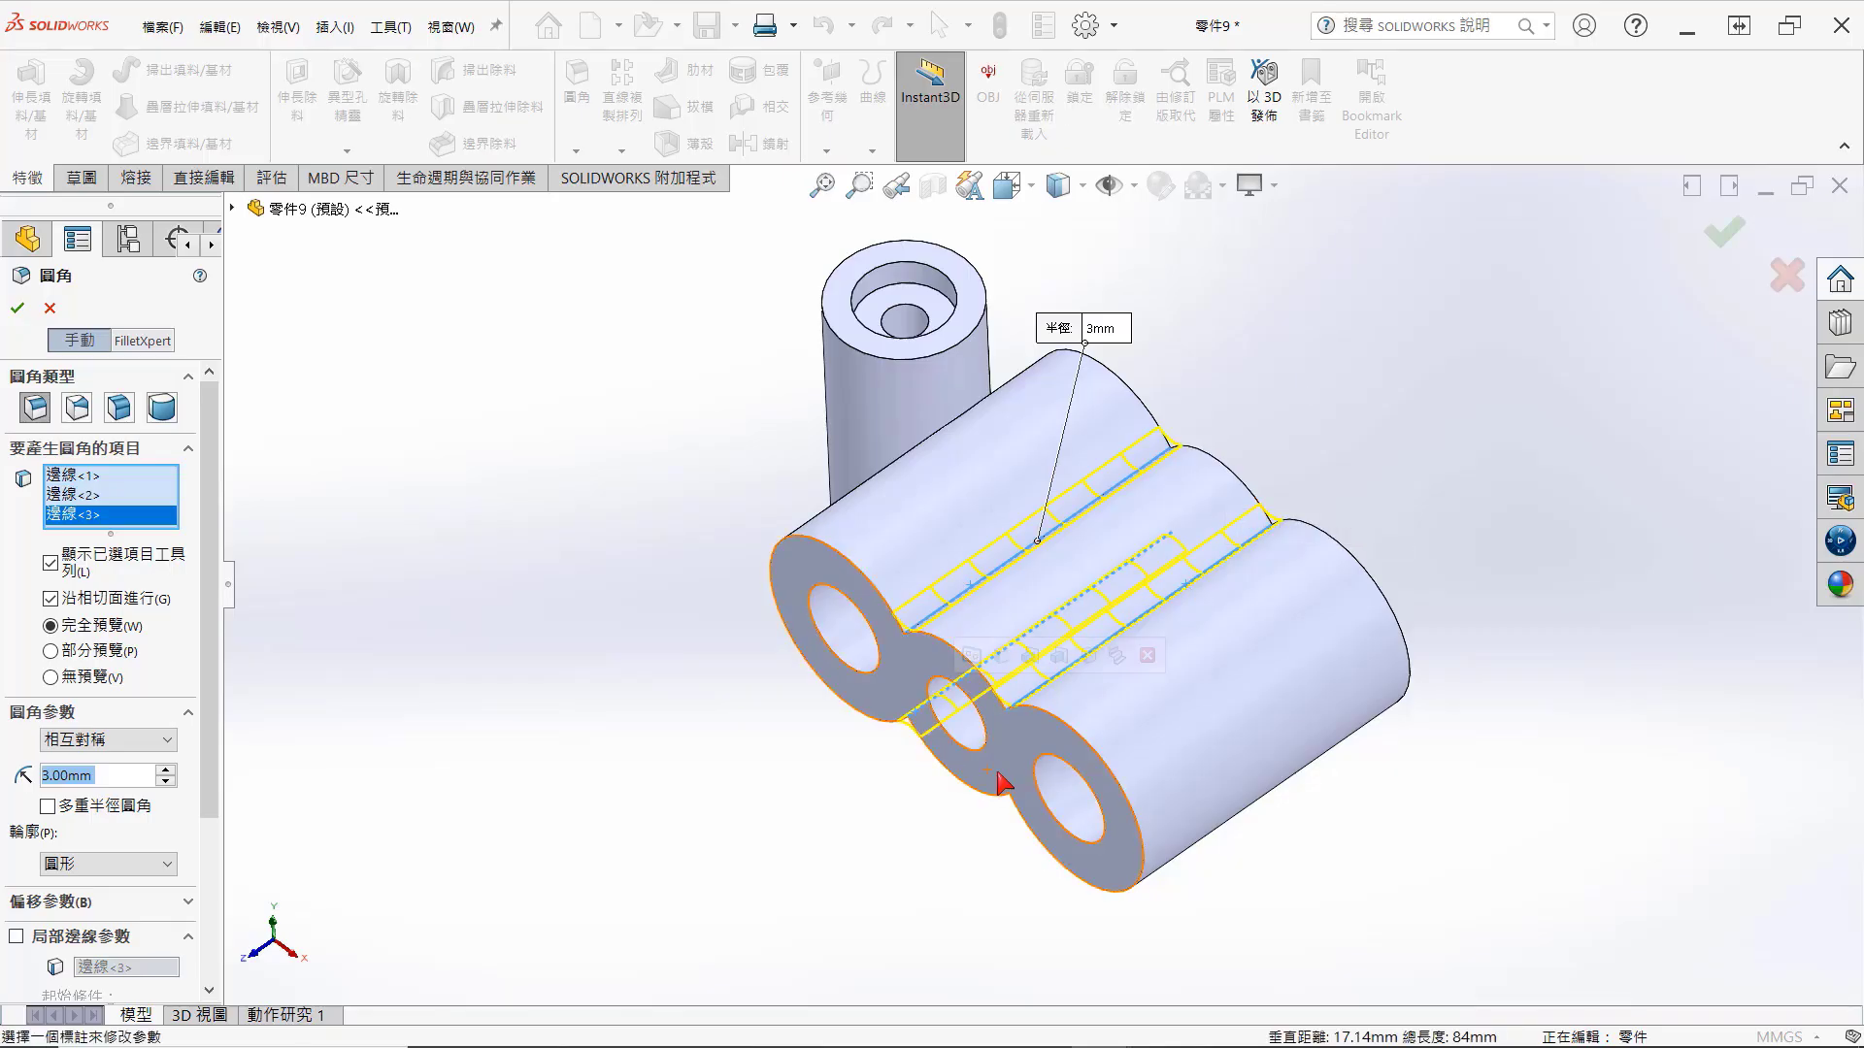
left_click(1016, 794)
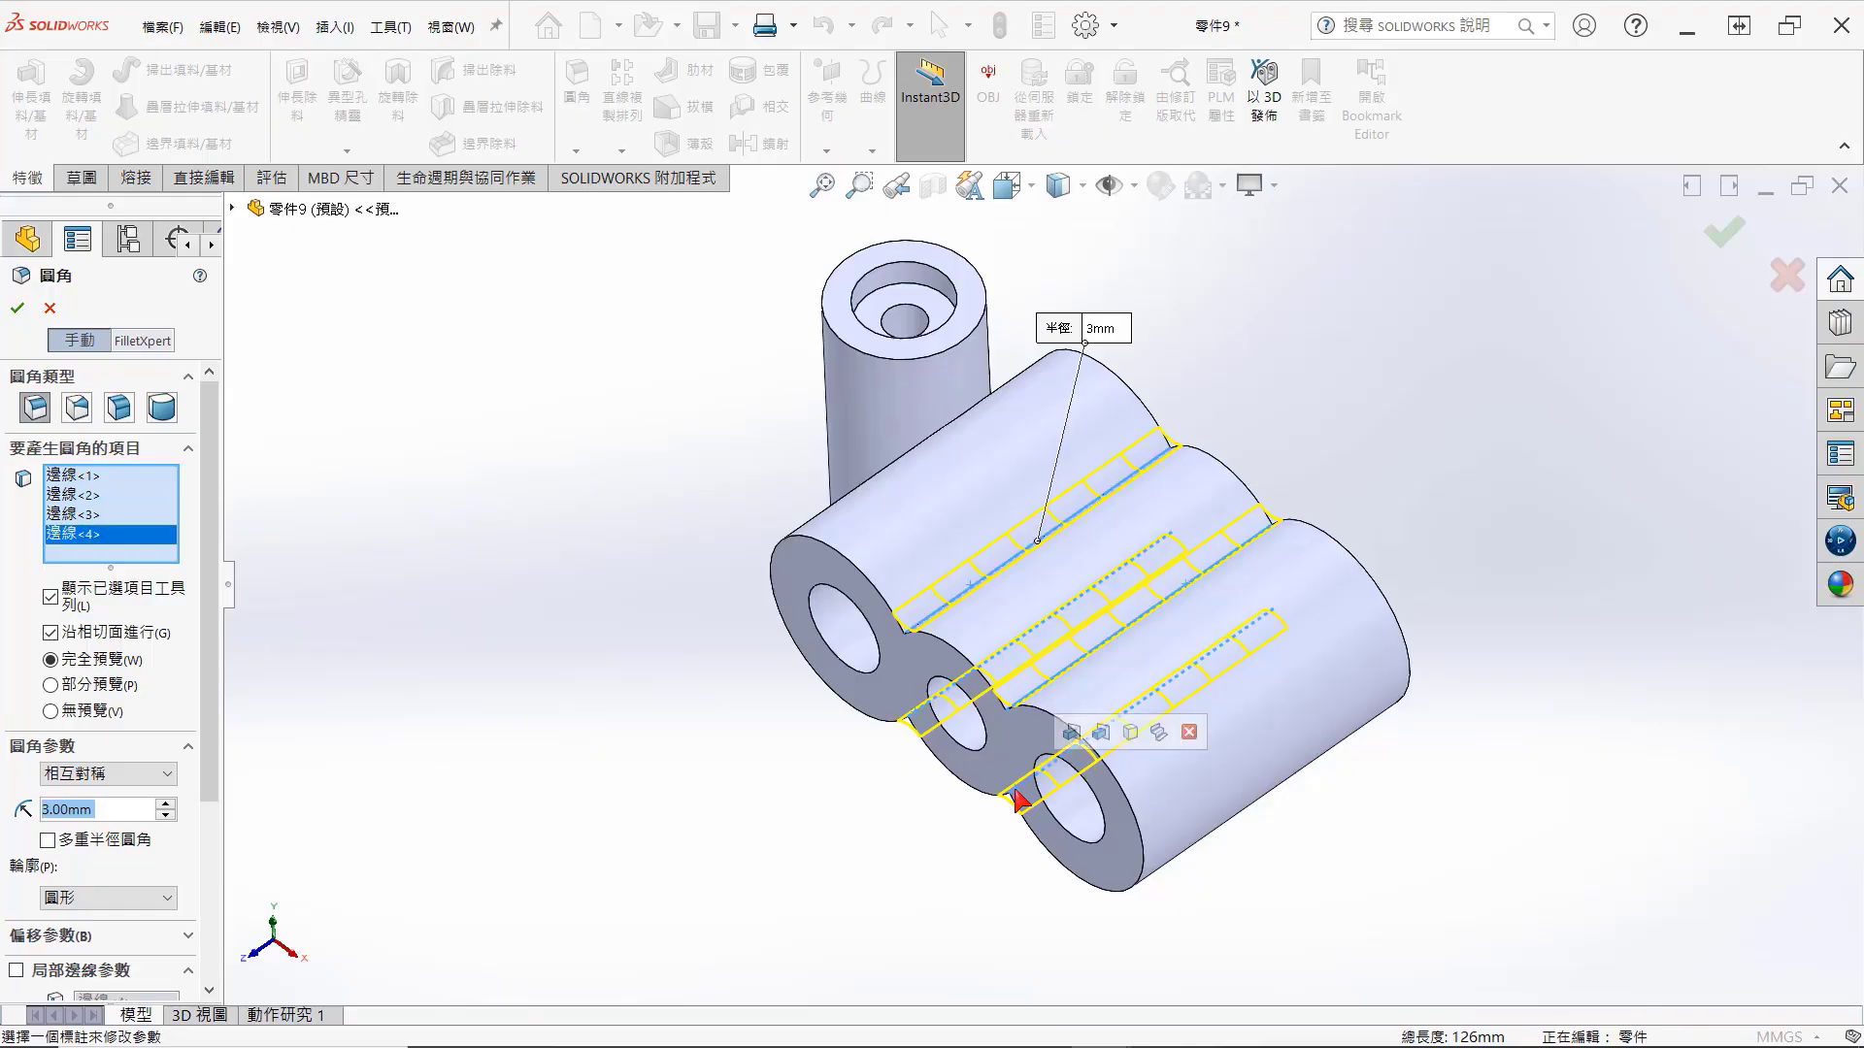
key("Return")
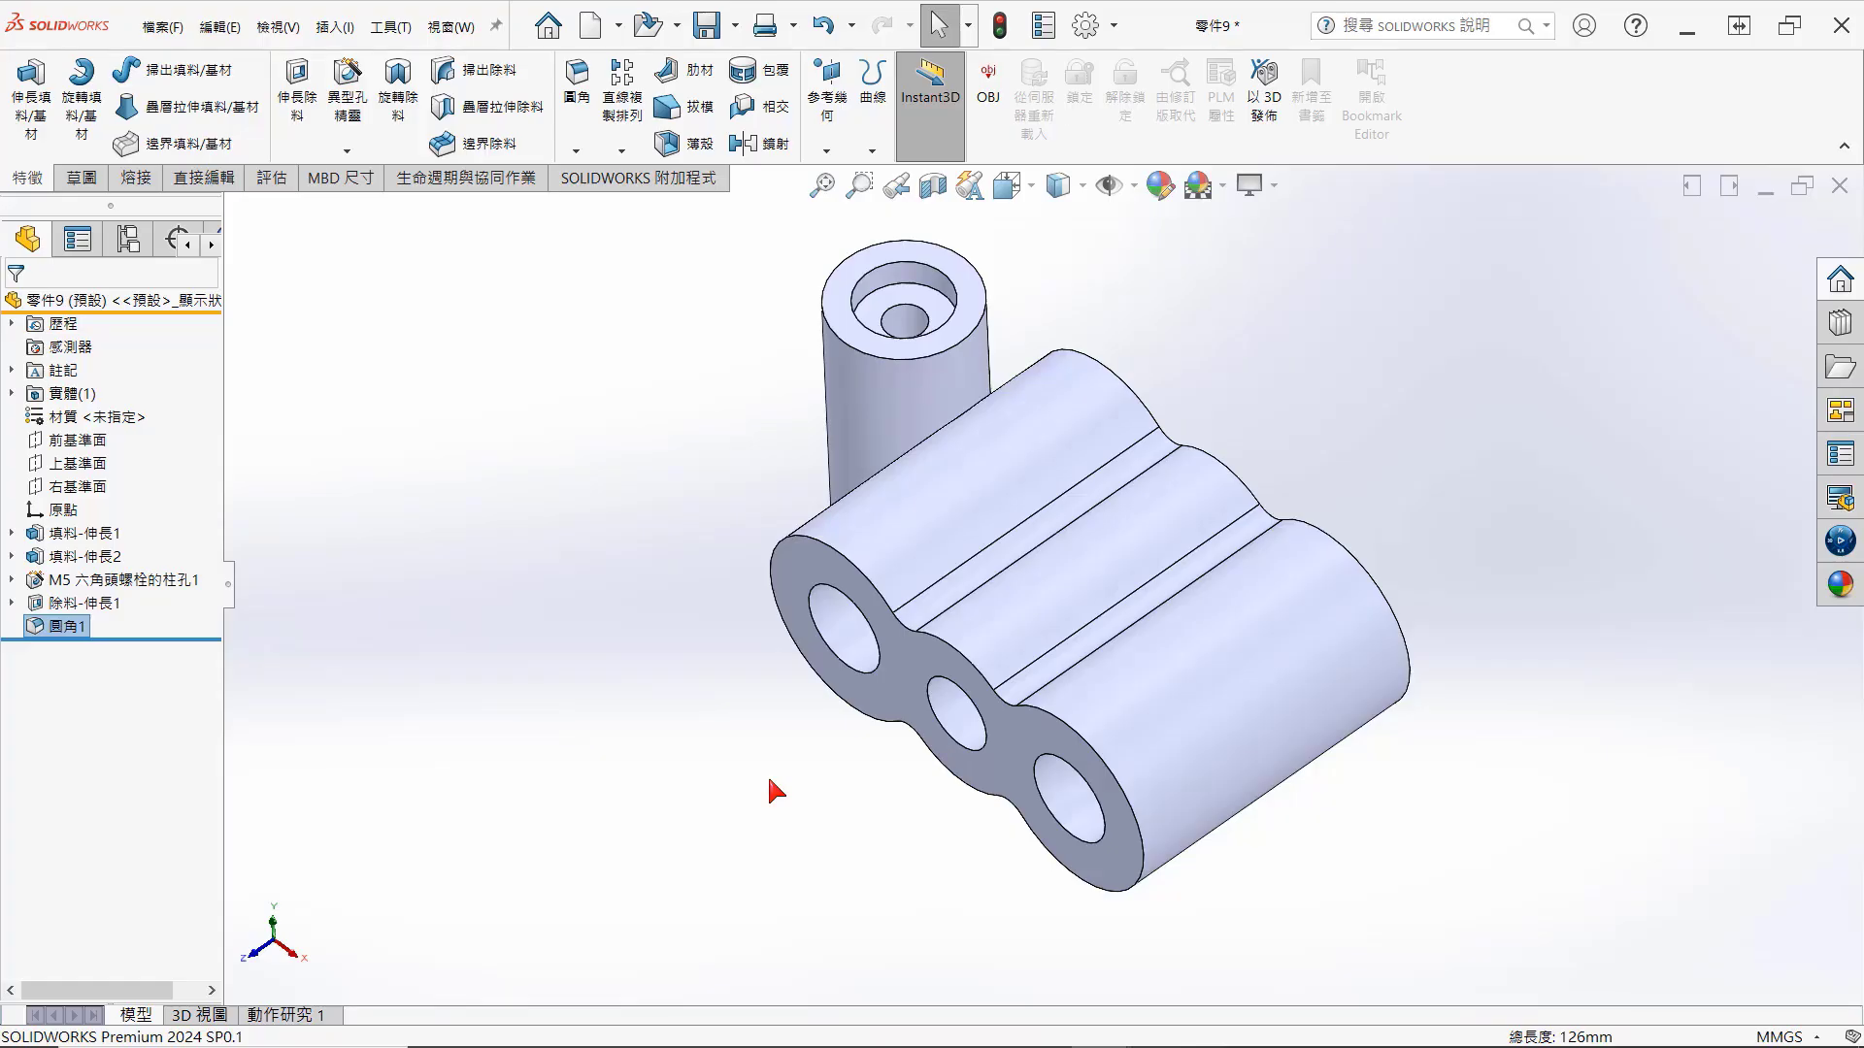
Step: Fillet the junction edge between cylinder and lobed body and the outer edges of the body's two end faces with a 2 mm radius
right_click(621, 515)
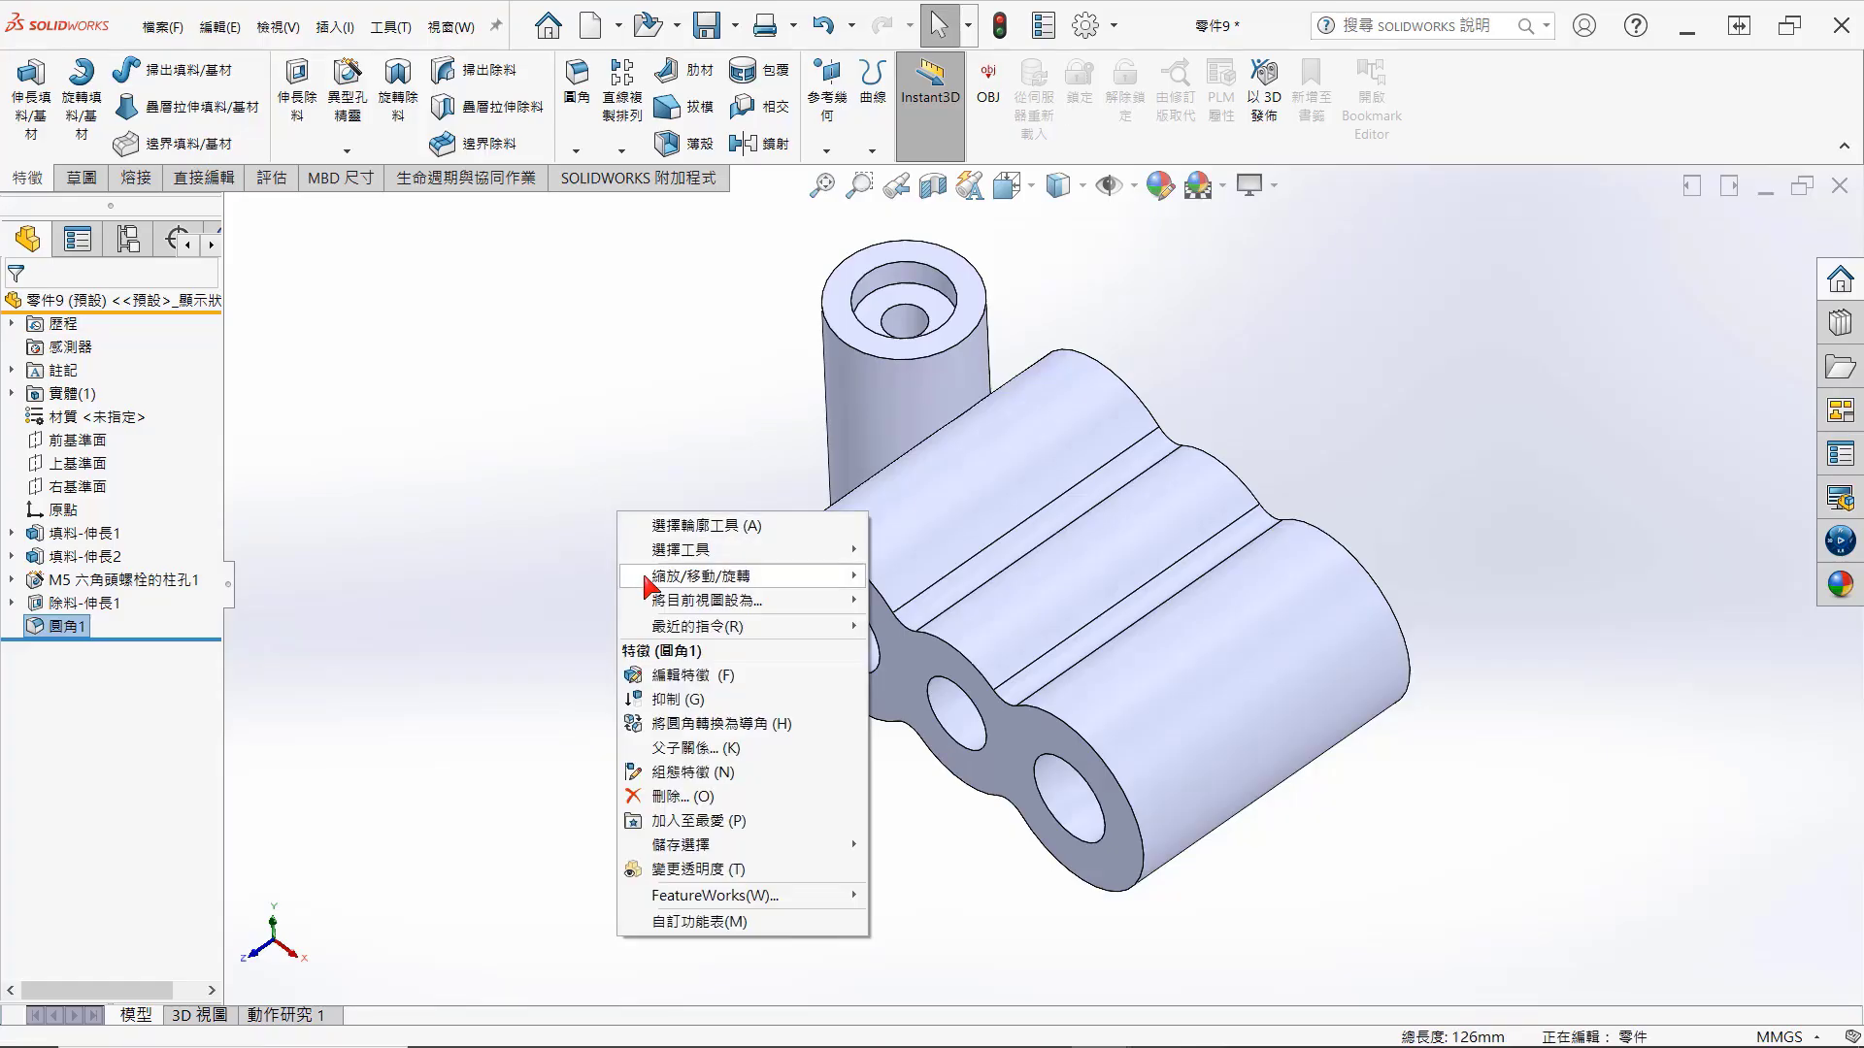
mouse_move(653, 586)
mouse_move(767, 626)
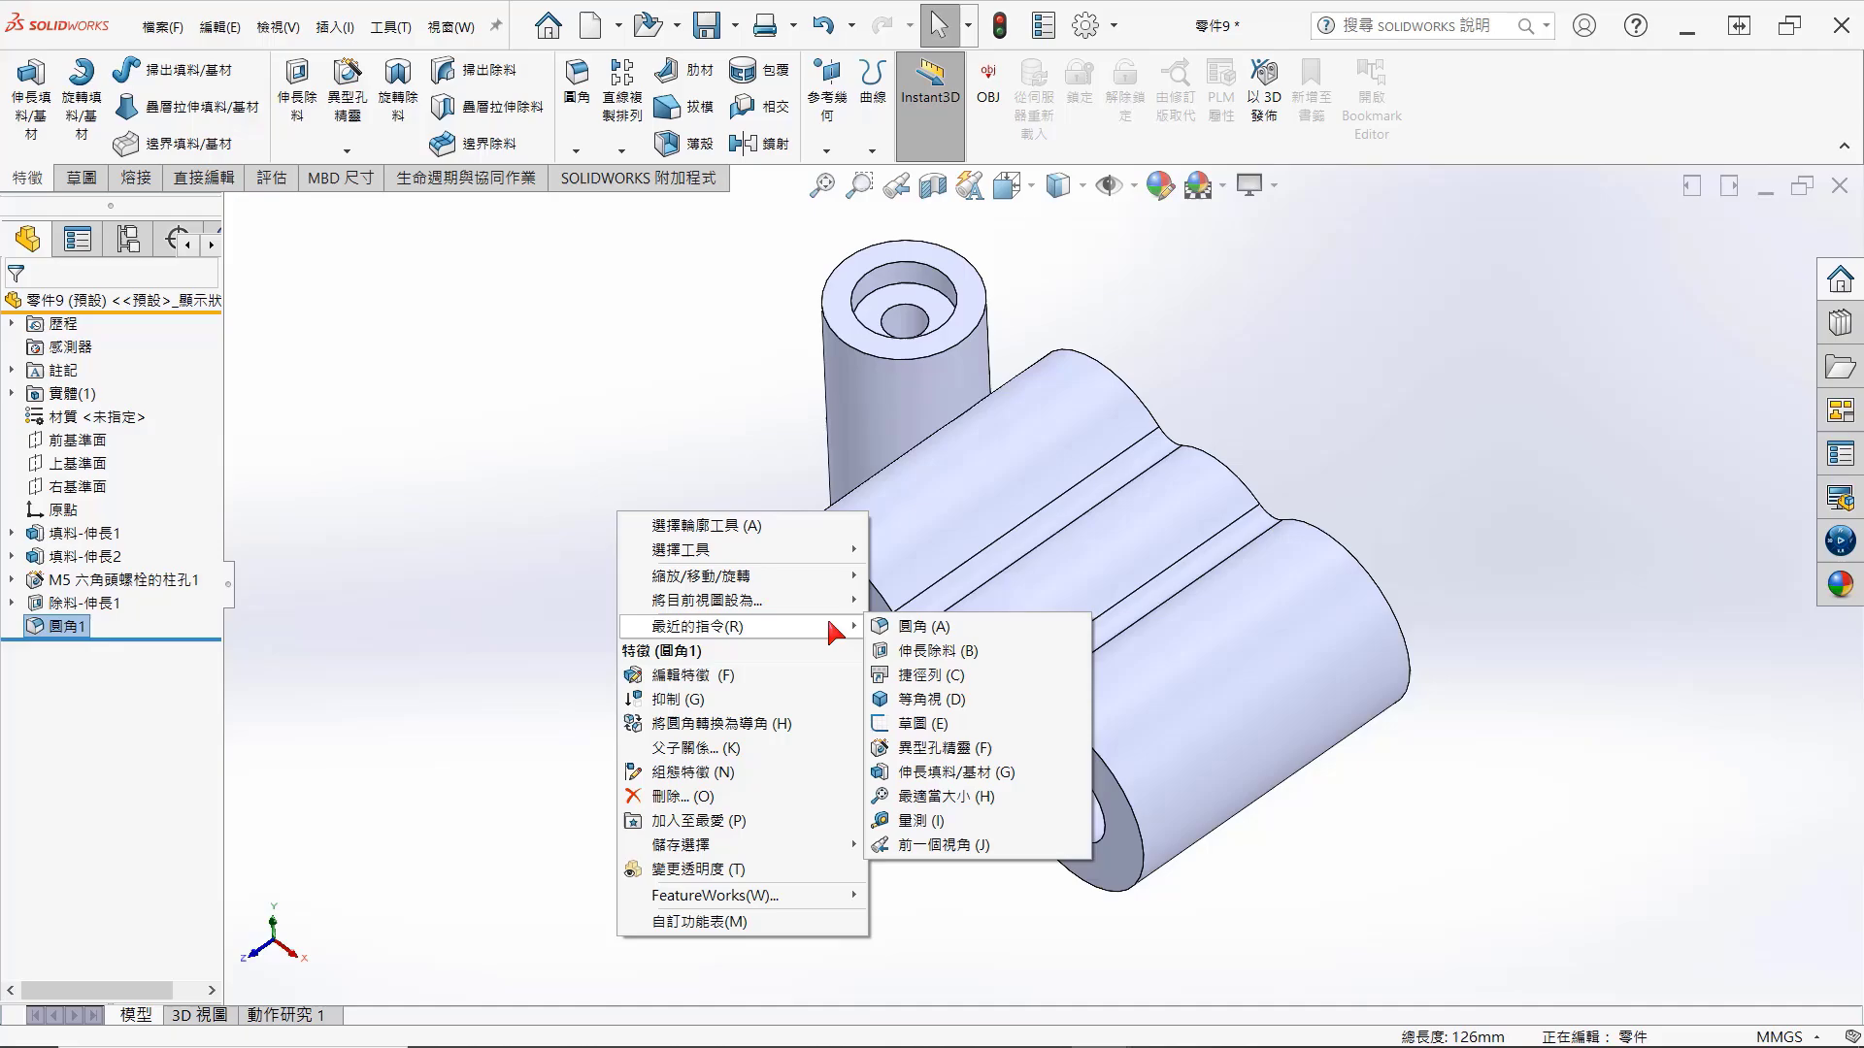
left_click(907, 627)
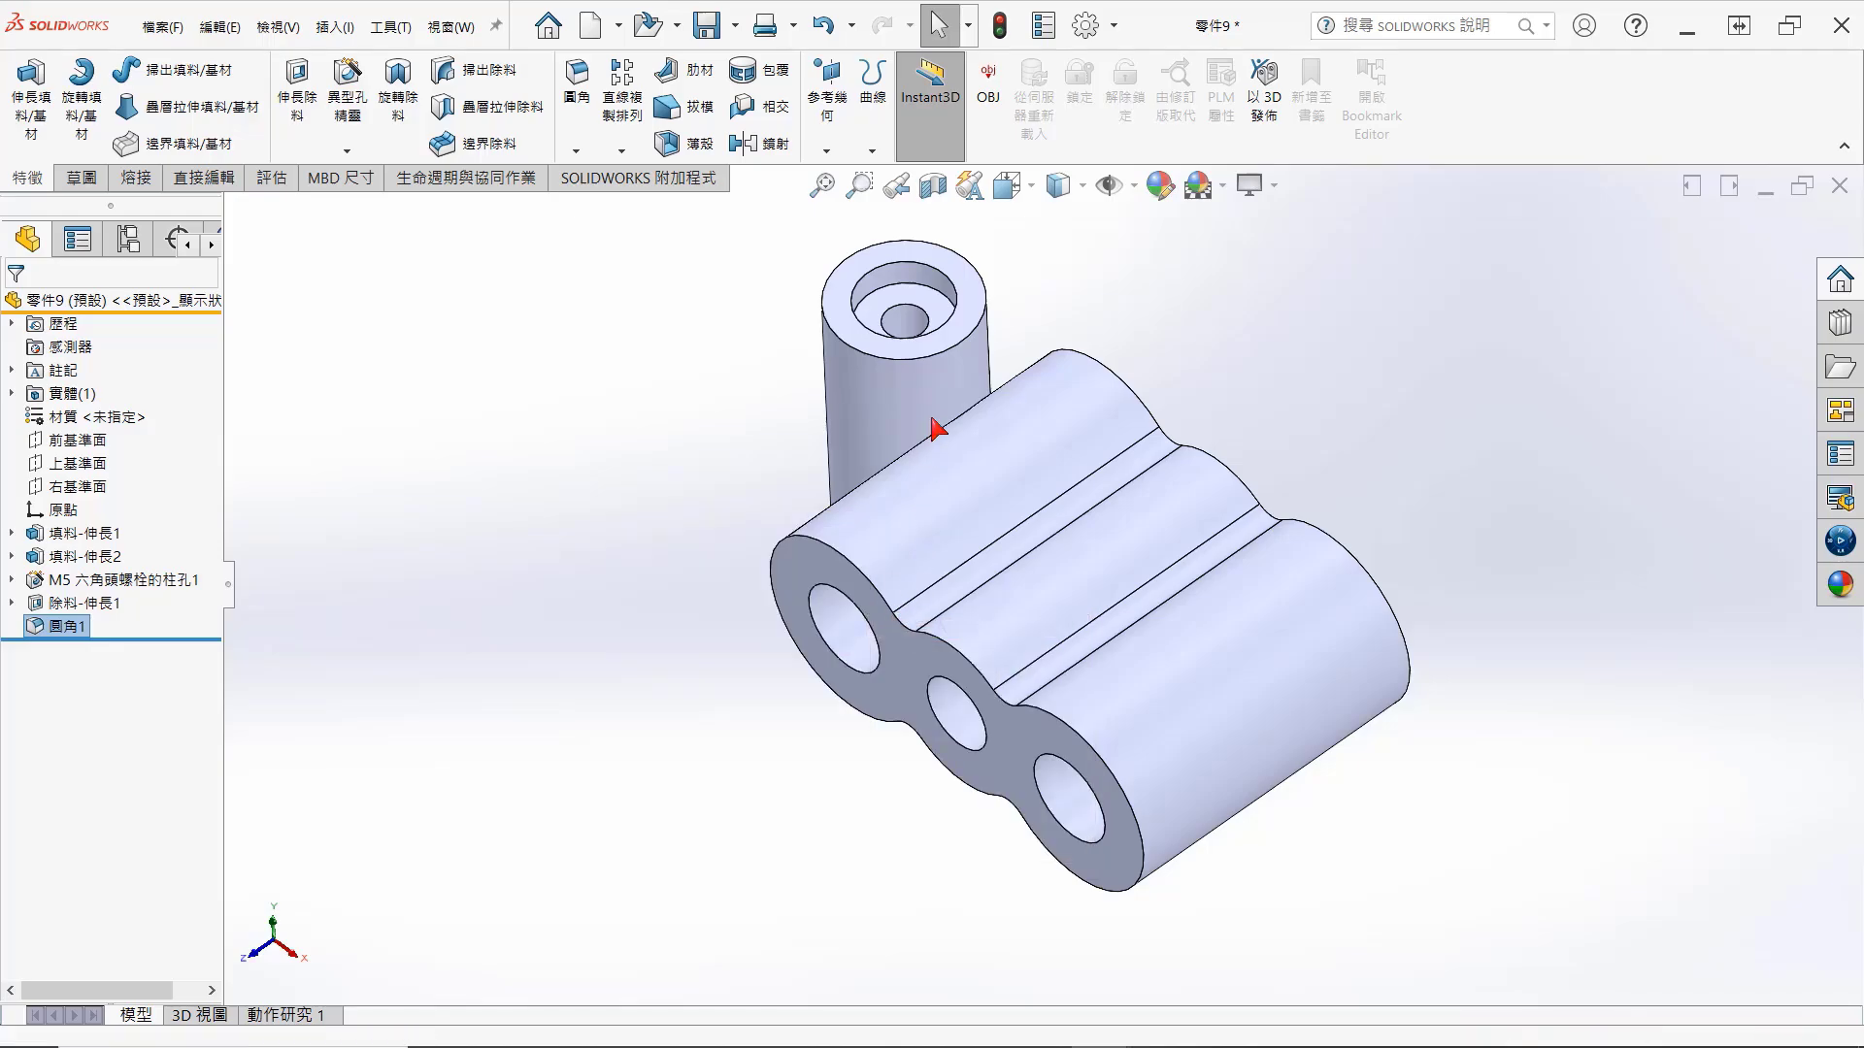
middle_click_drag(932, 399, 901, 627)
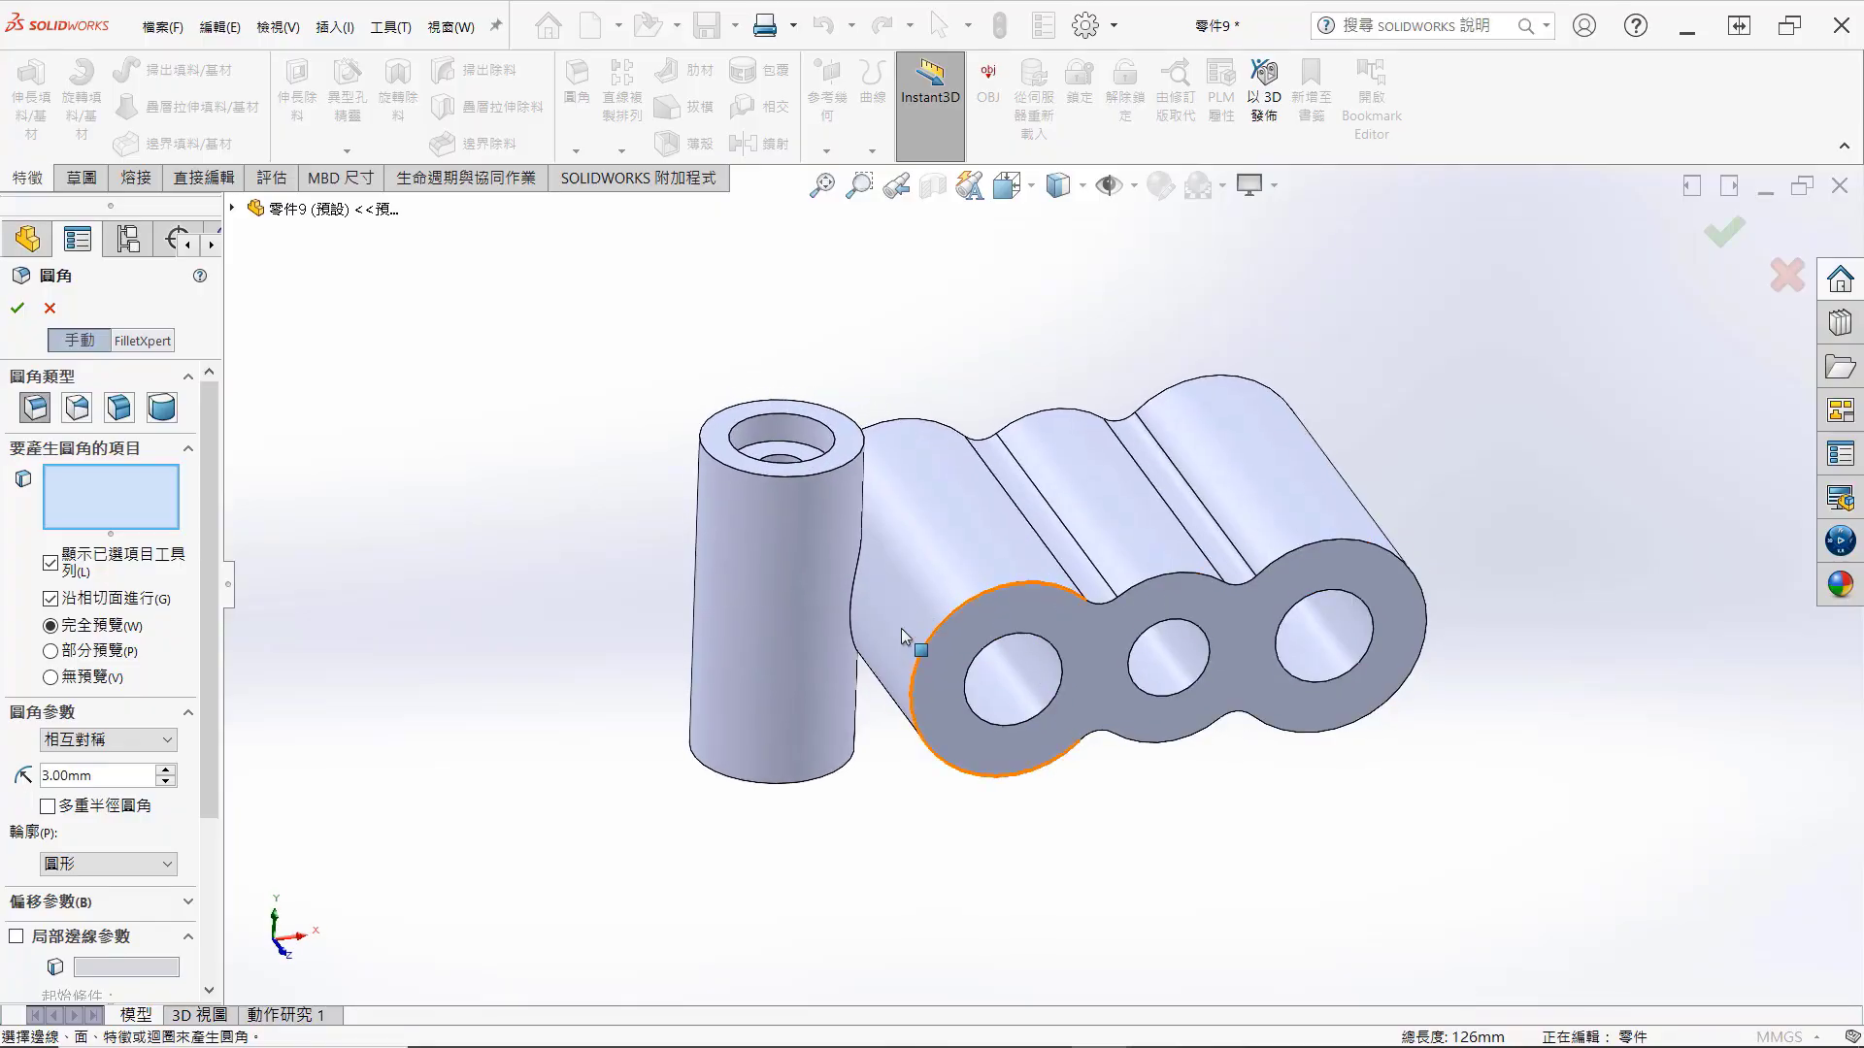
left_click(853, 591)
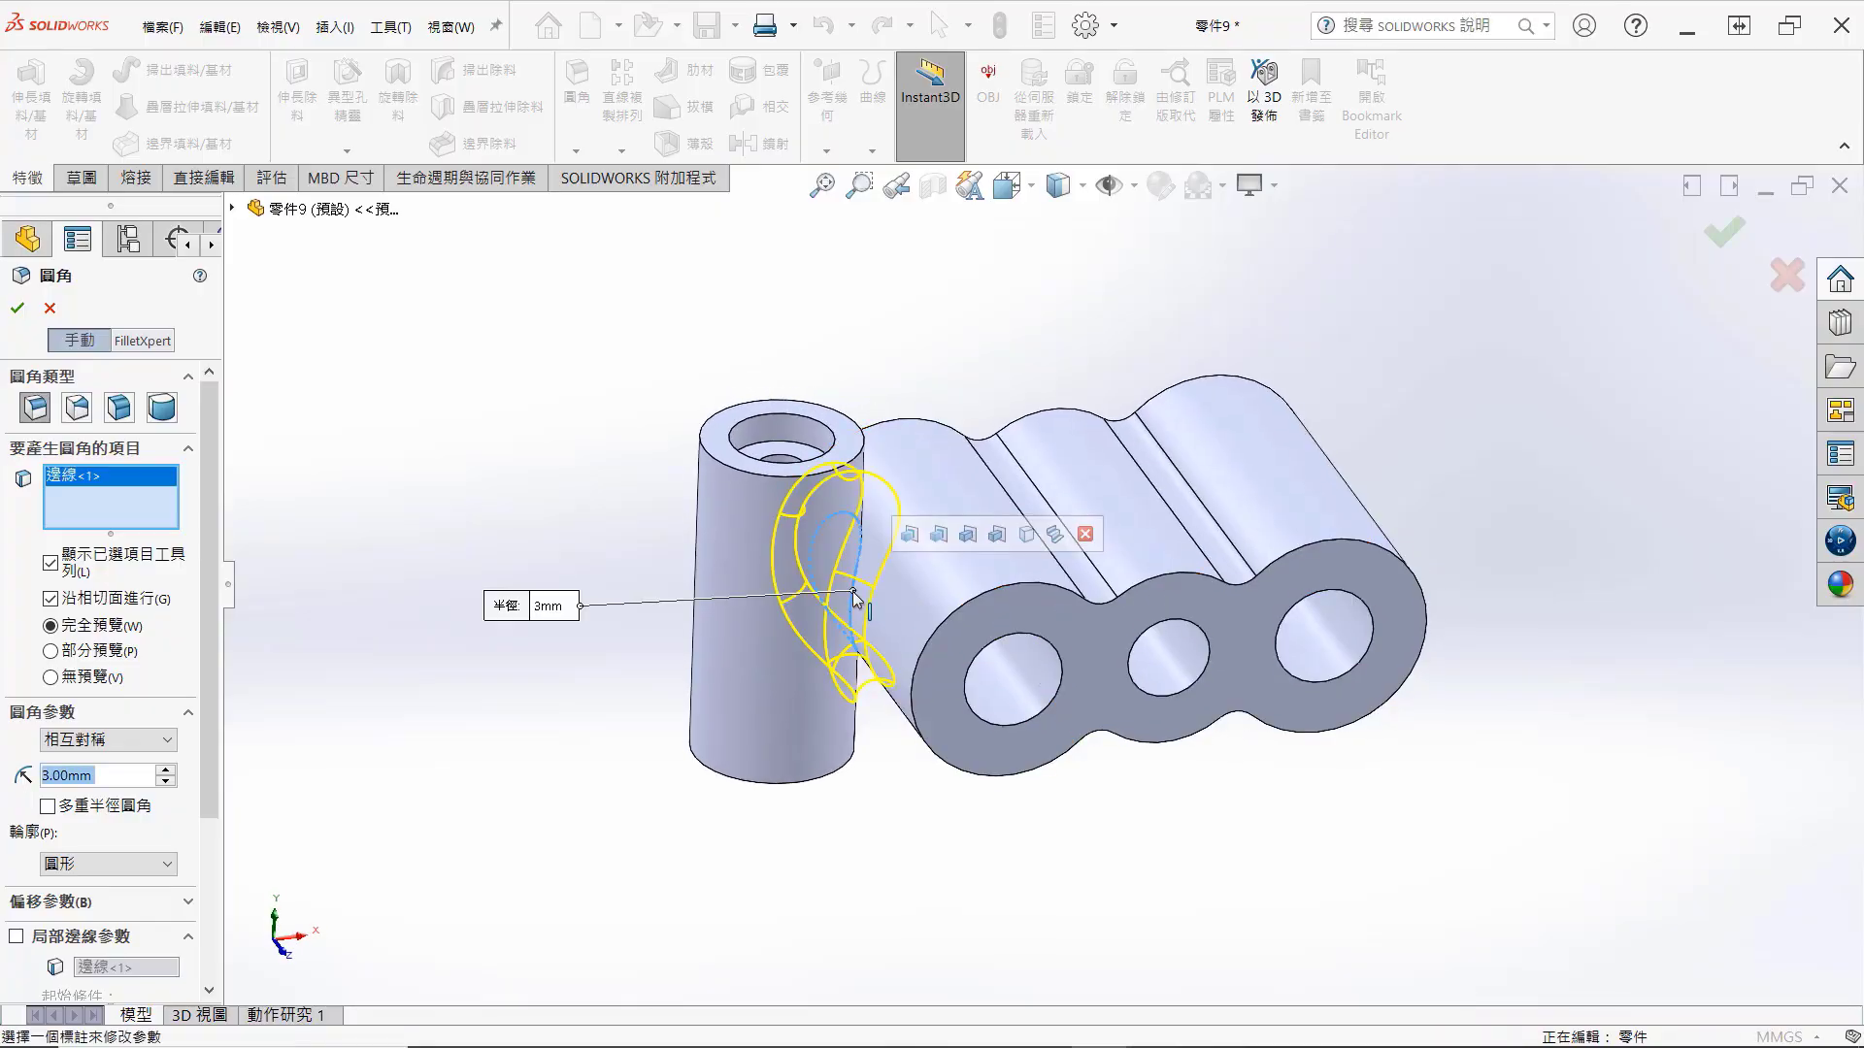
left_click(549, 606)
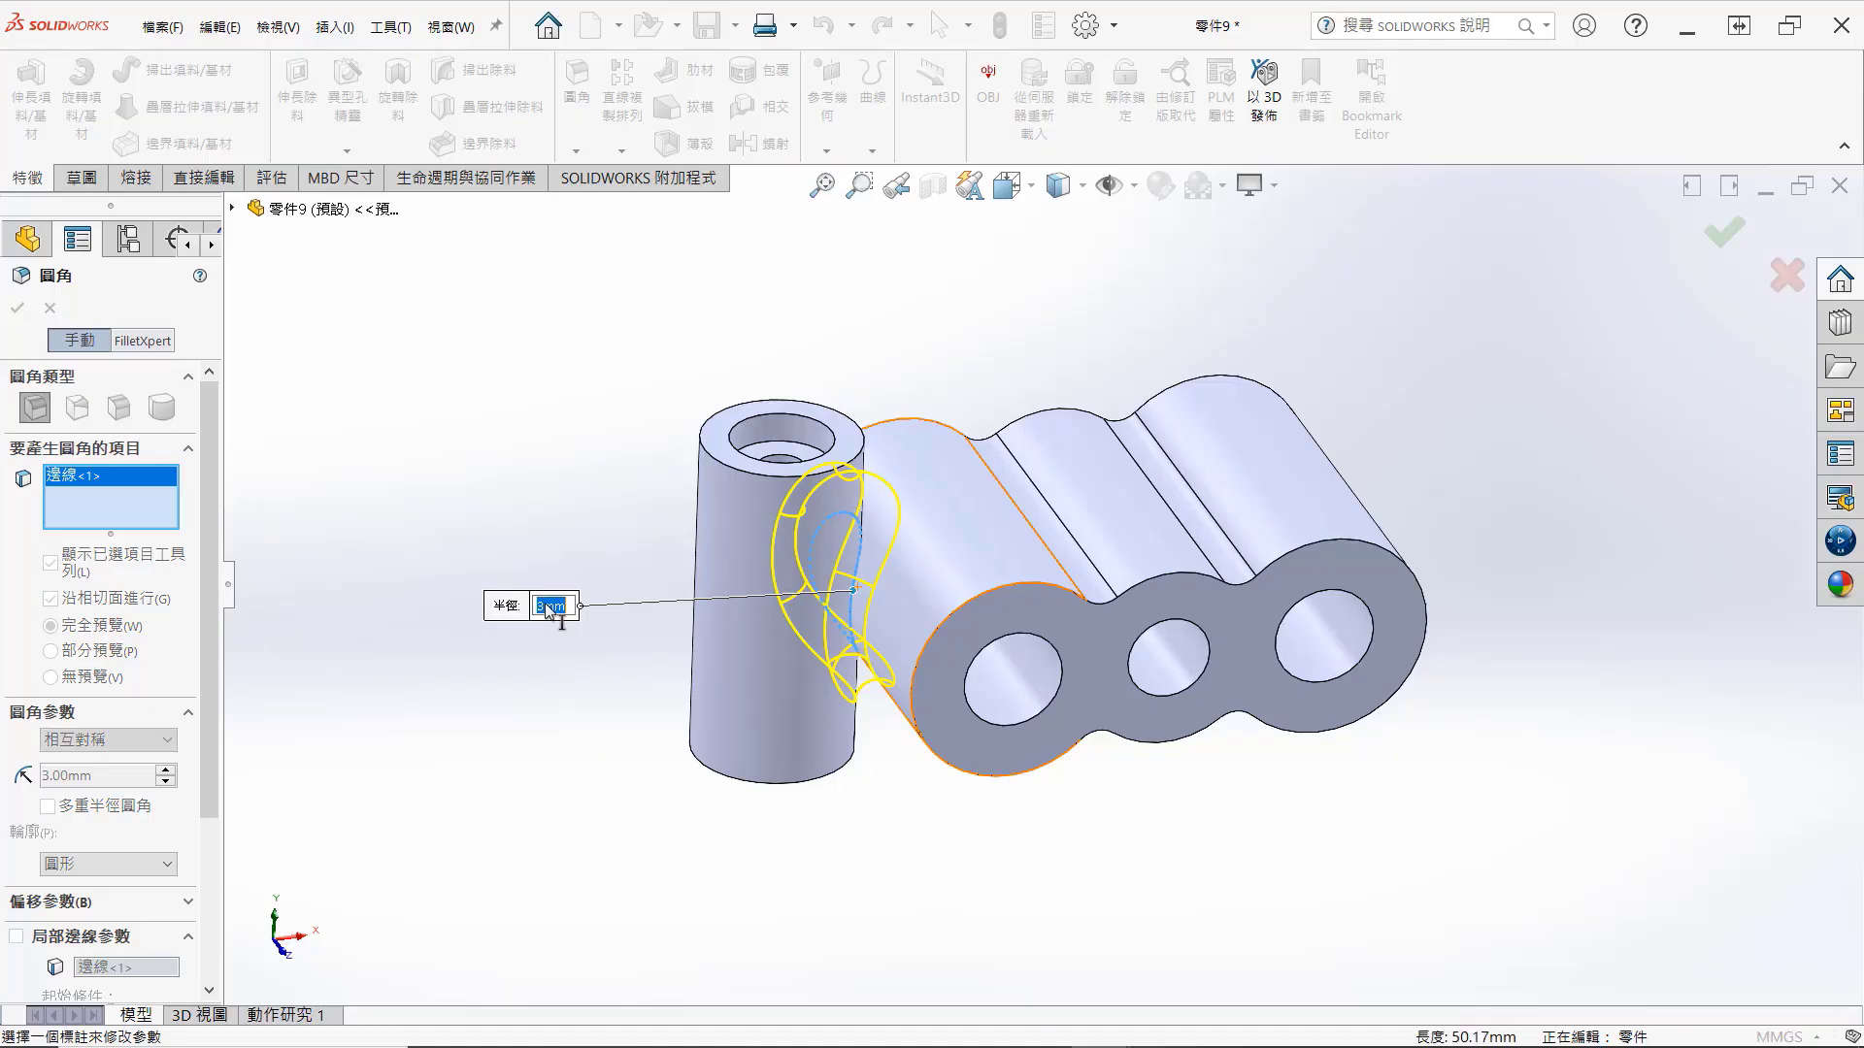
type("2")
key("Return")
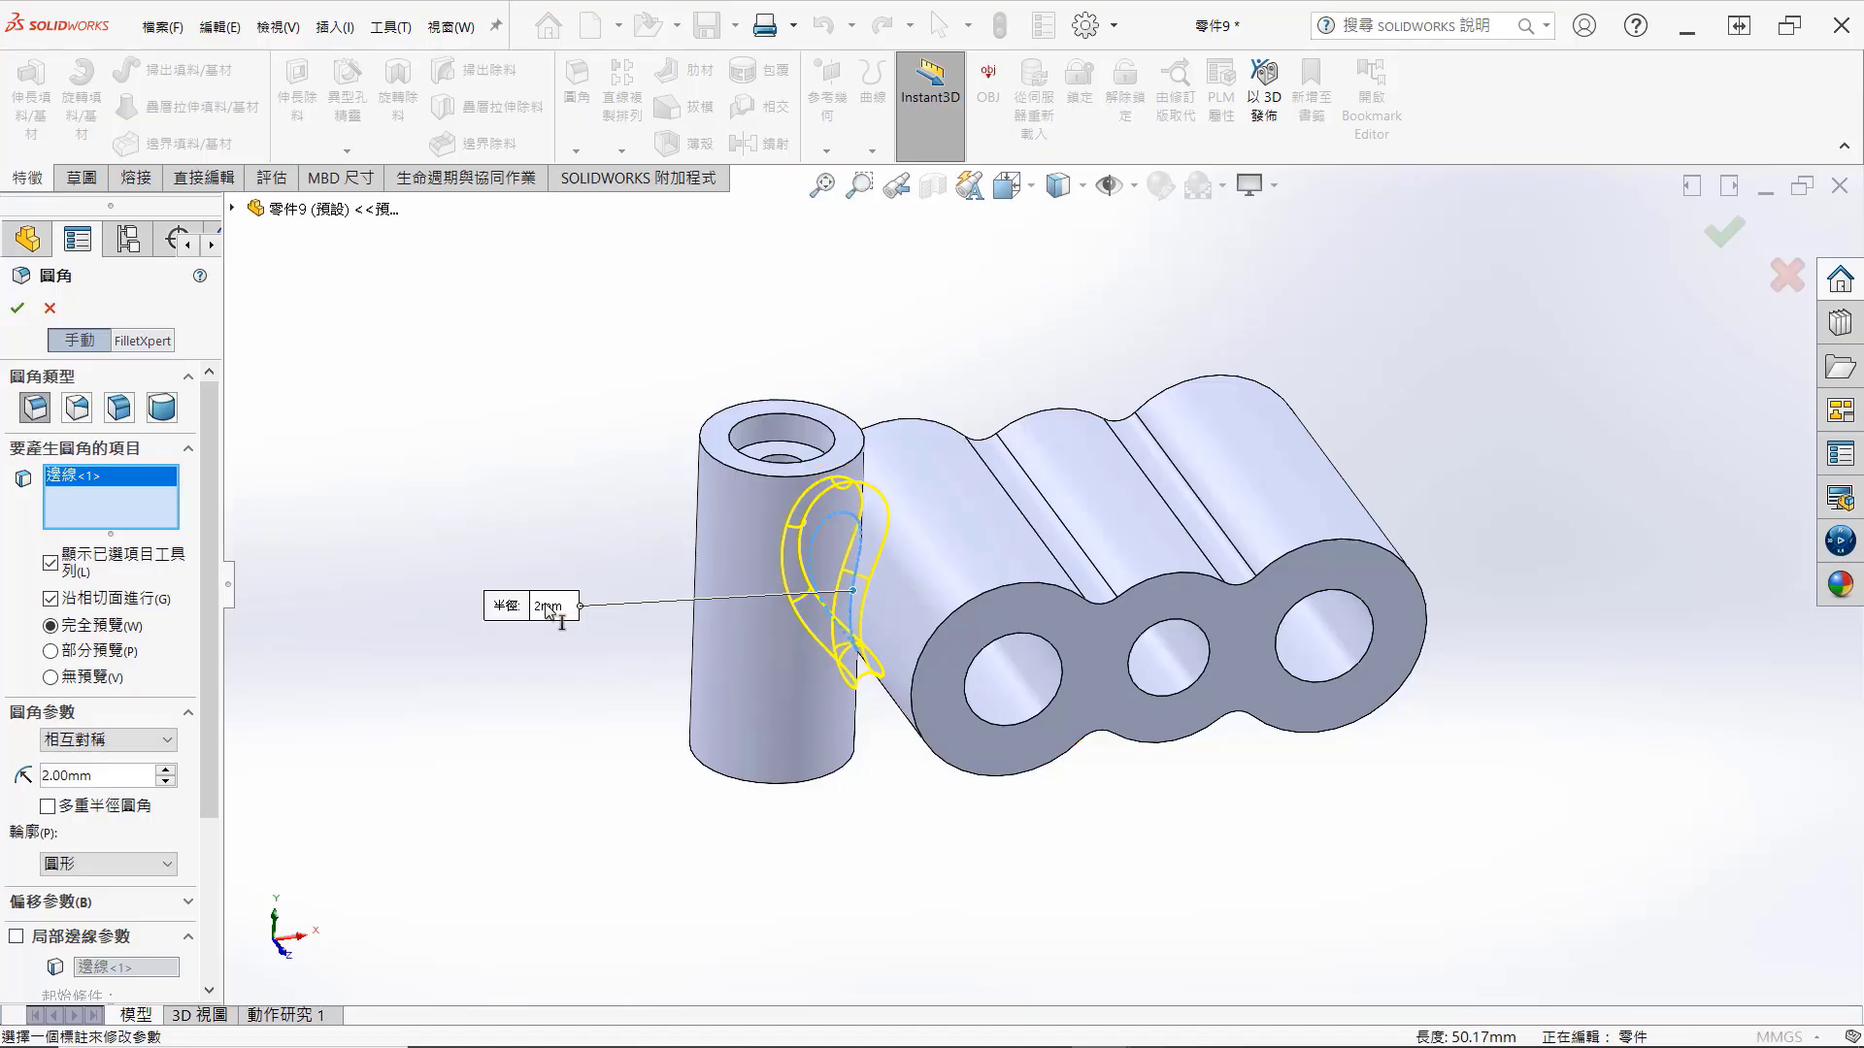
left_click(883, 433)
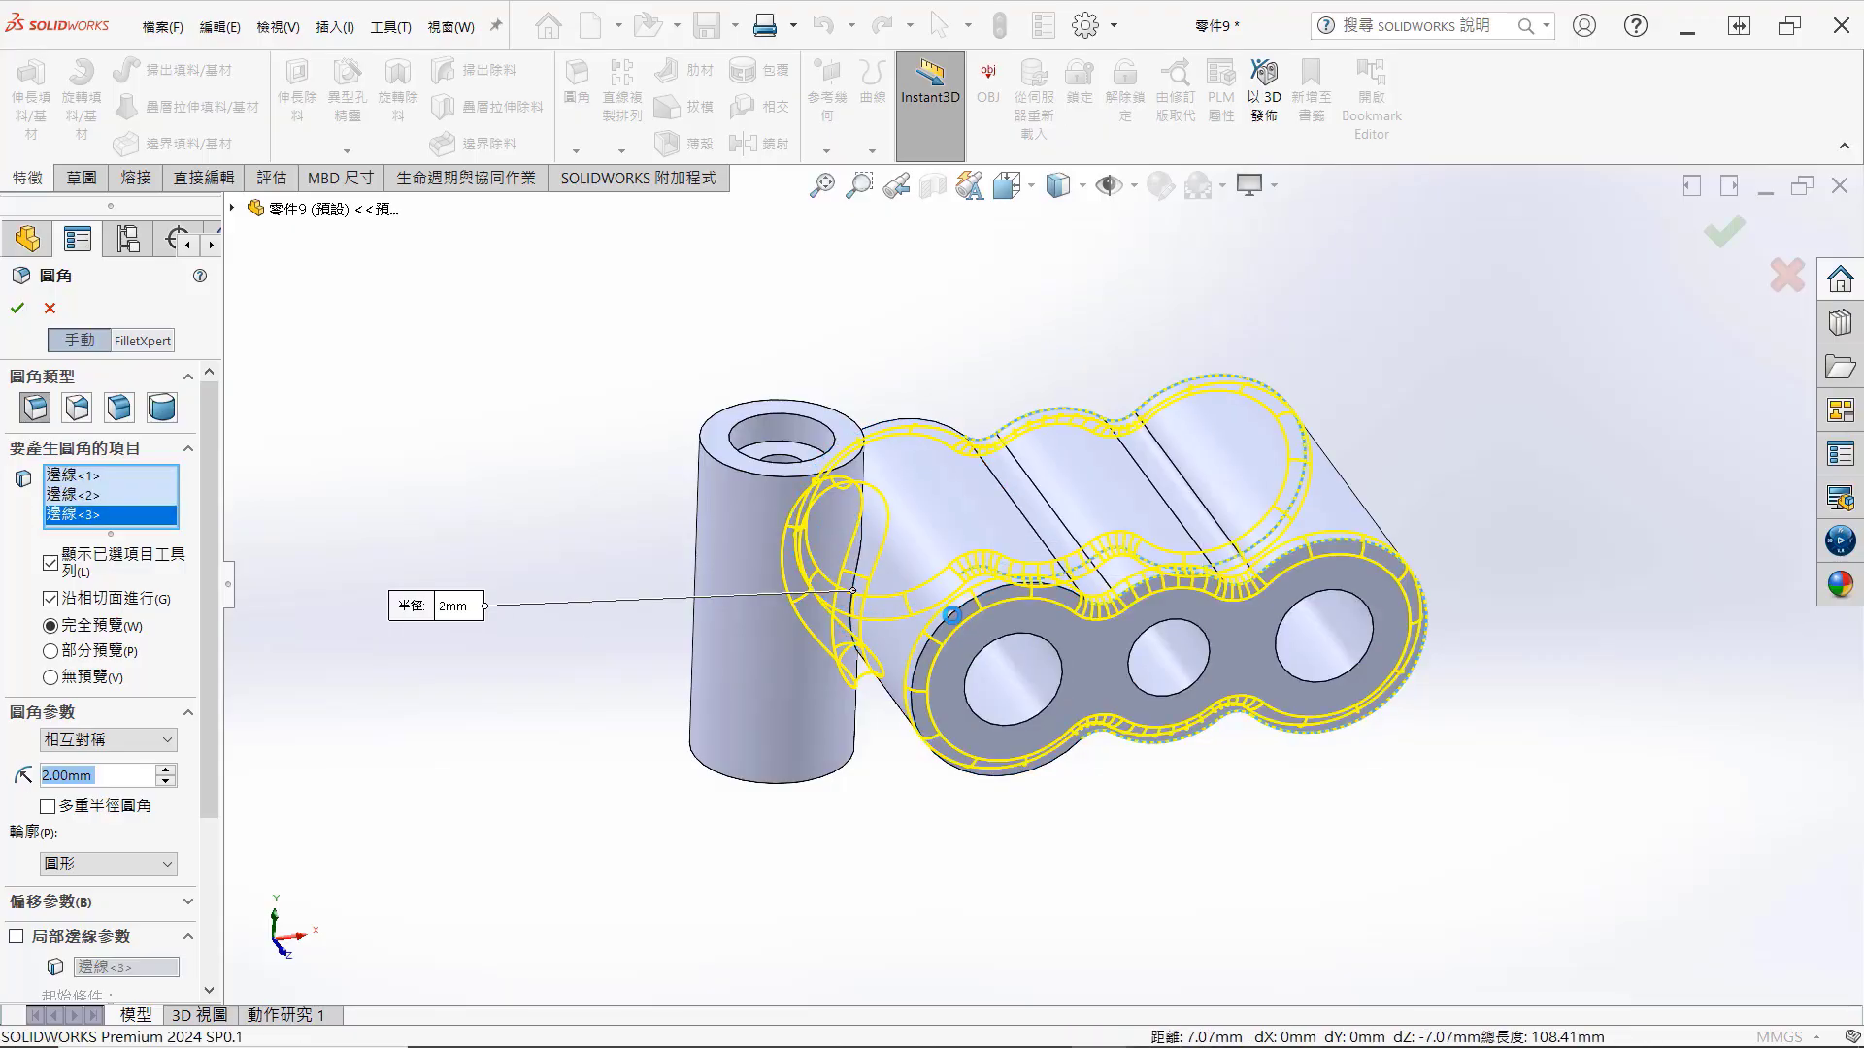
key("Return")
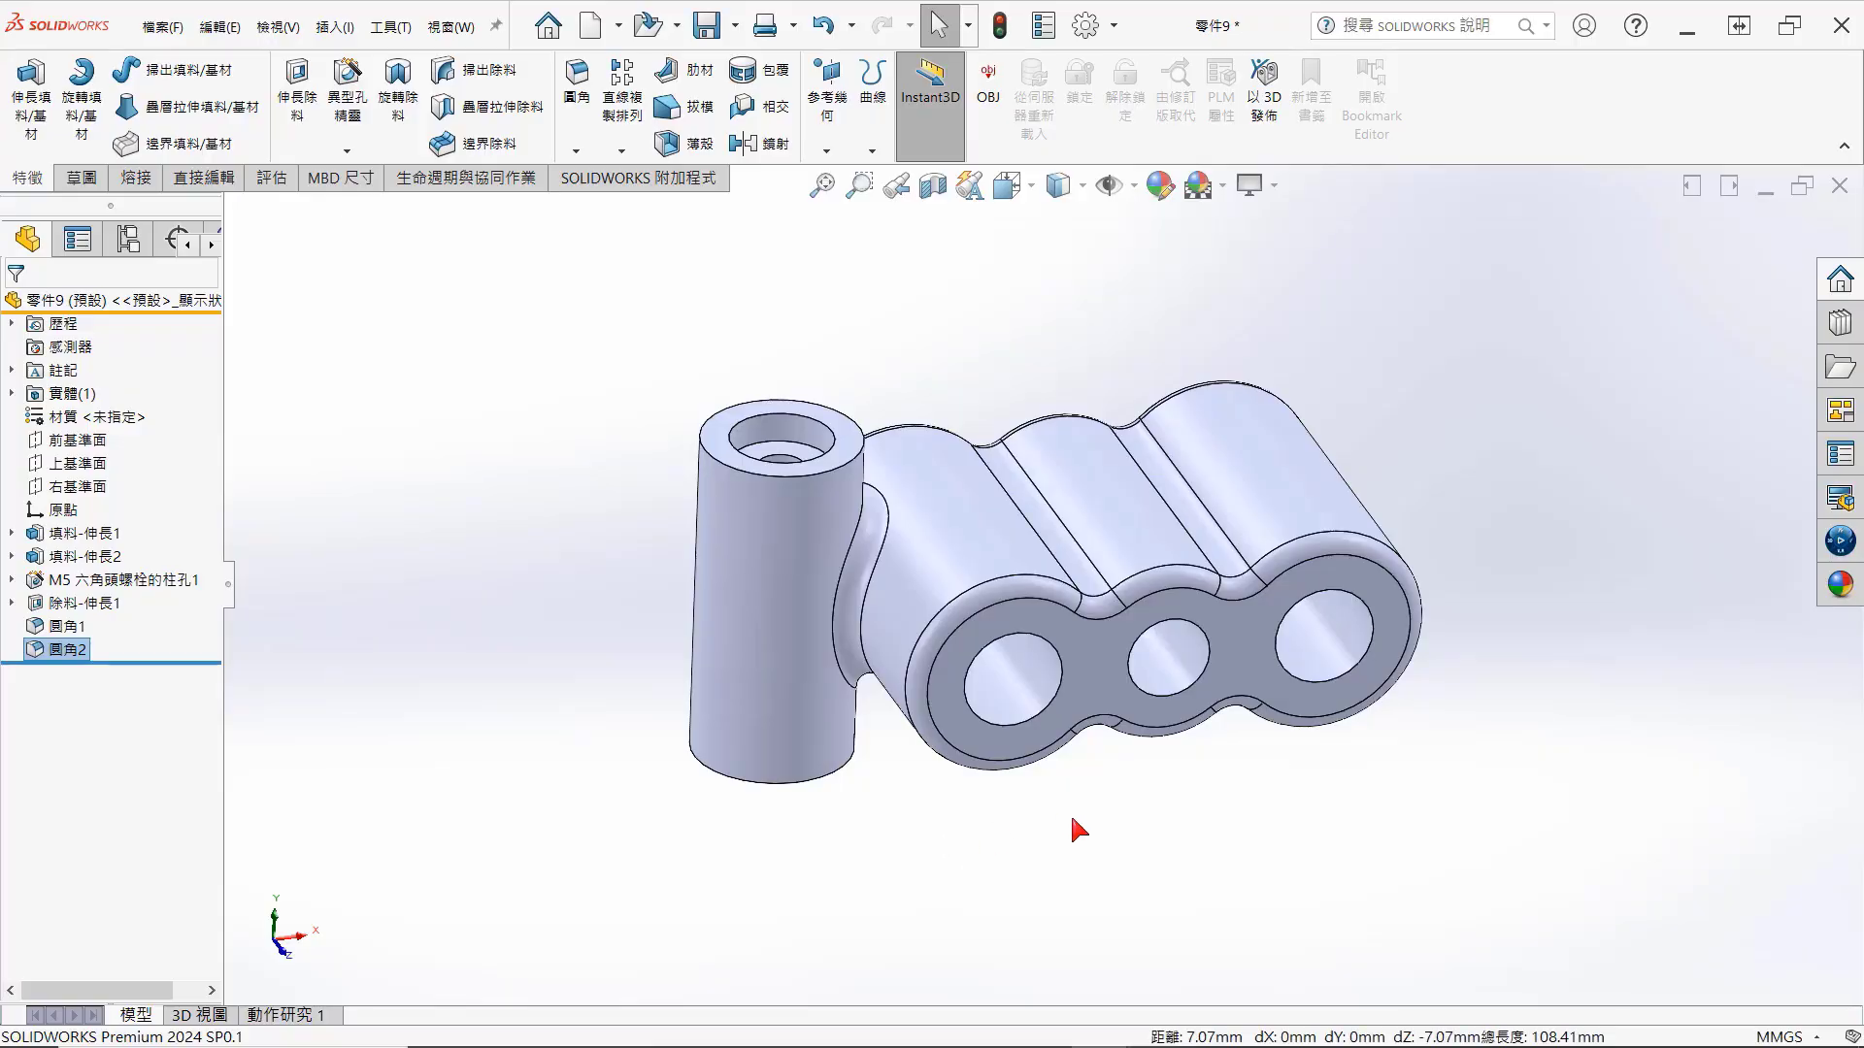